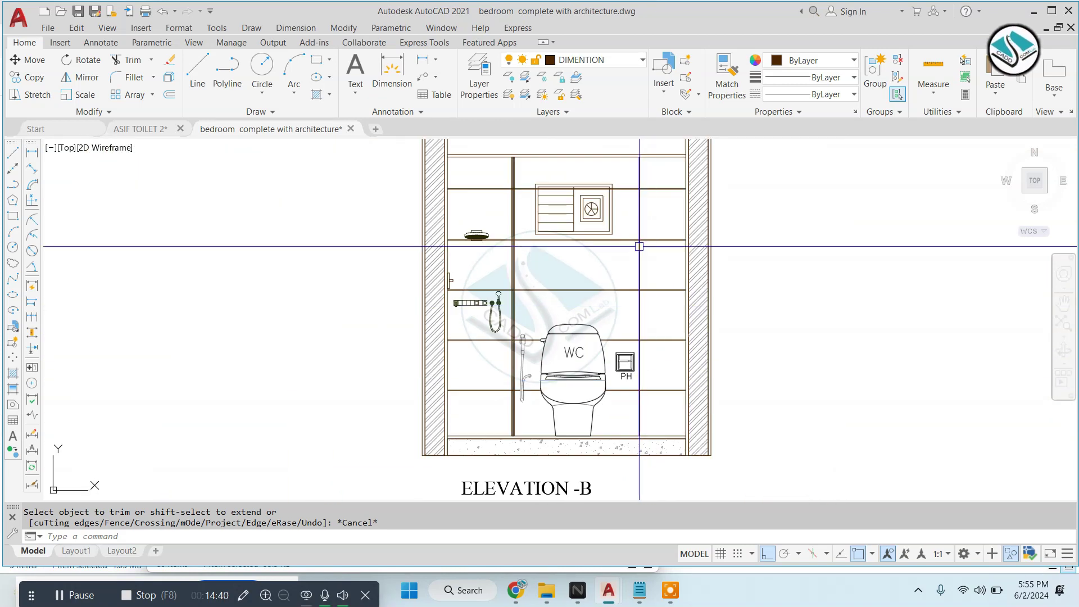
Erase the stray horizontal double line in the Elevation-B tile grid
scroll(486, 163, "up", 2)
scroll(490, 164, "up", 3)
scroll(490, 164, "up", 3)
key("Return")
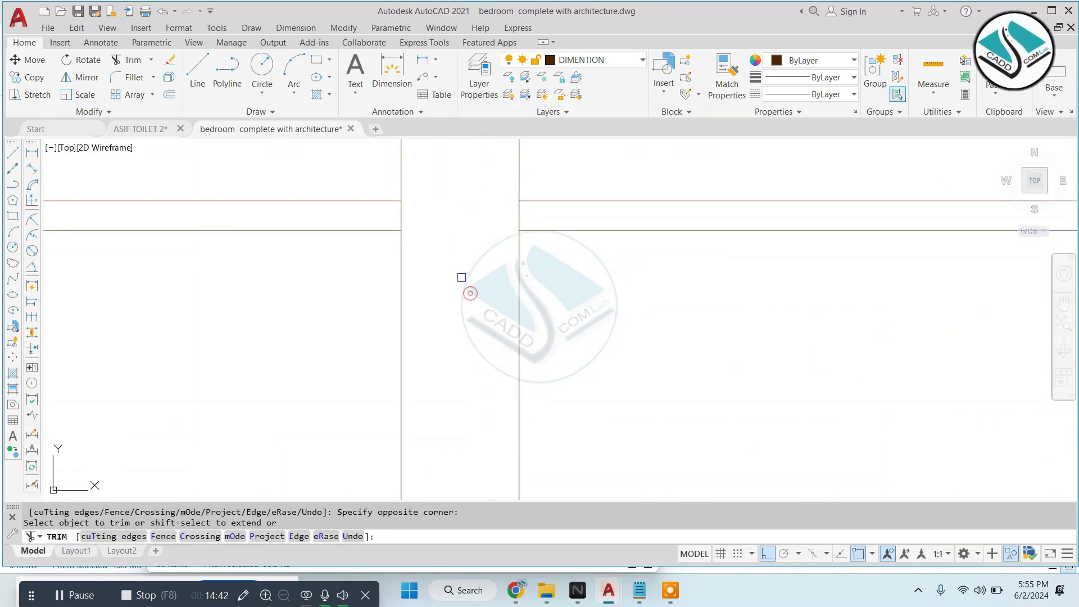
scroll(875, 267, "down", 3)
scroll(874, 268, "up", 3)
key("Escape")
left_click_drag(944, 301, 758, 247)
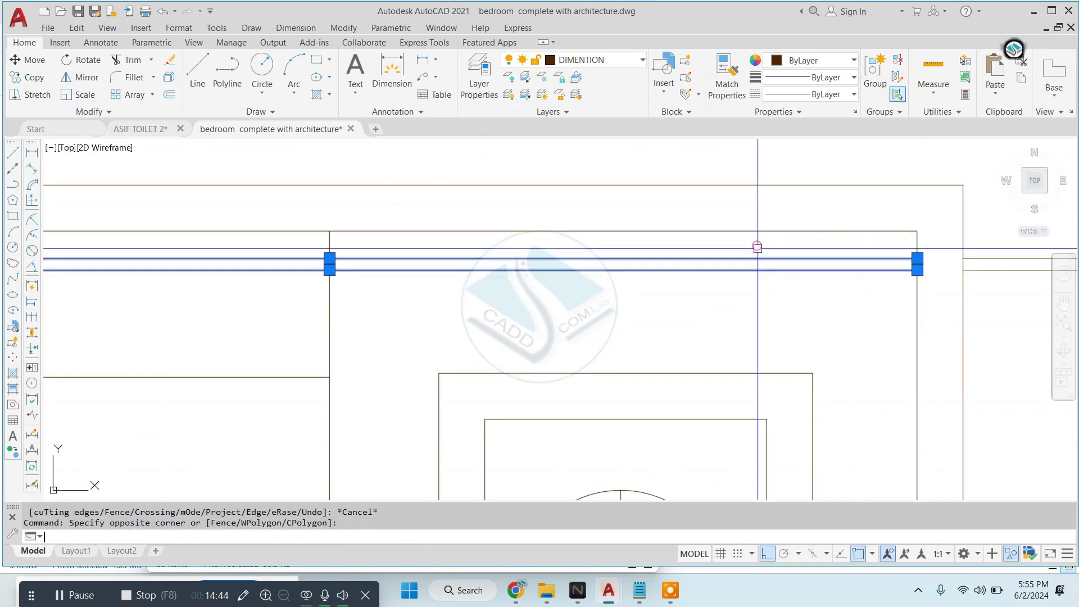
type("e")
key("Return")
Copy the vertical grid line 1'-10 3/4" to the left
scroll(636, 241, "down", 3)
scroll(645, 345, "up", 2)
scroll(475, 267, "up", 2)
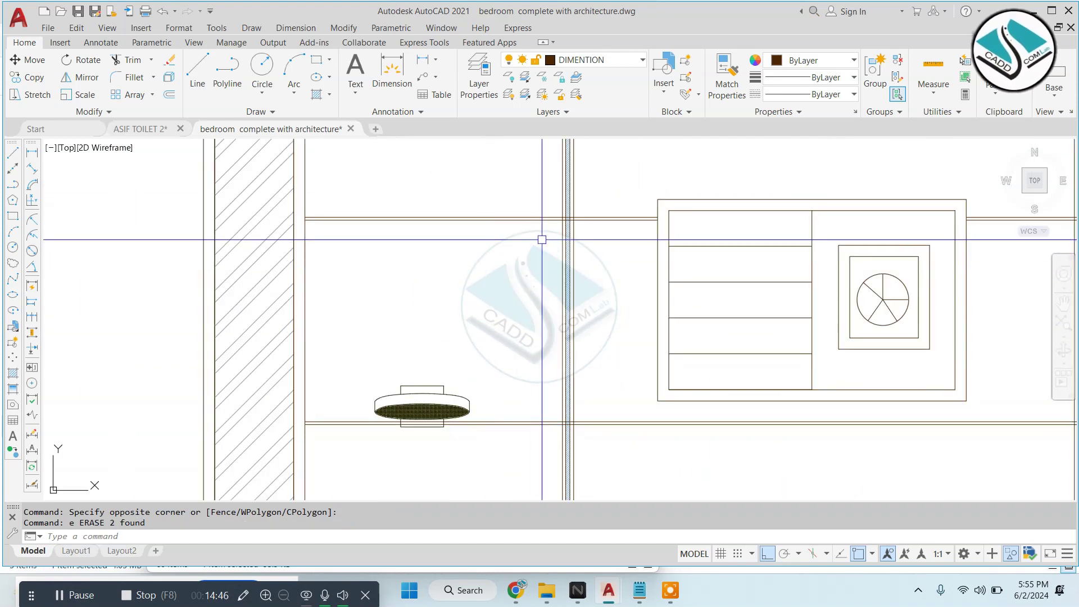
scroll(562, 208, "down", 3)
key("Escape")
scroll(680, 275, "down", 2)
scroll(673, 272, "up", 4)
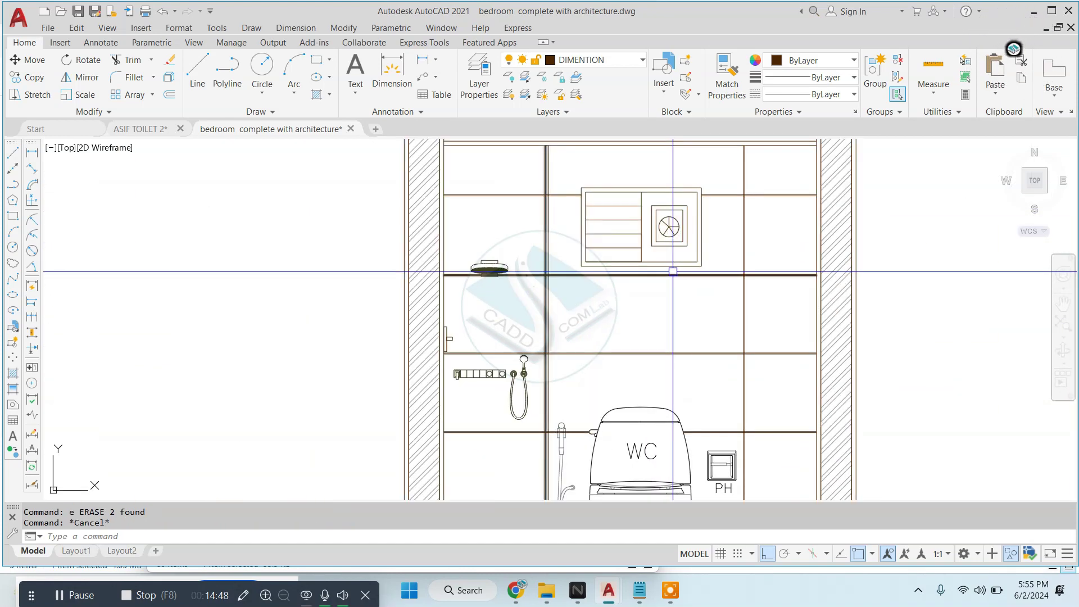
type("l")
key("Return")
key("Escape")
scroll(692, 253, "up", 3)
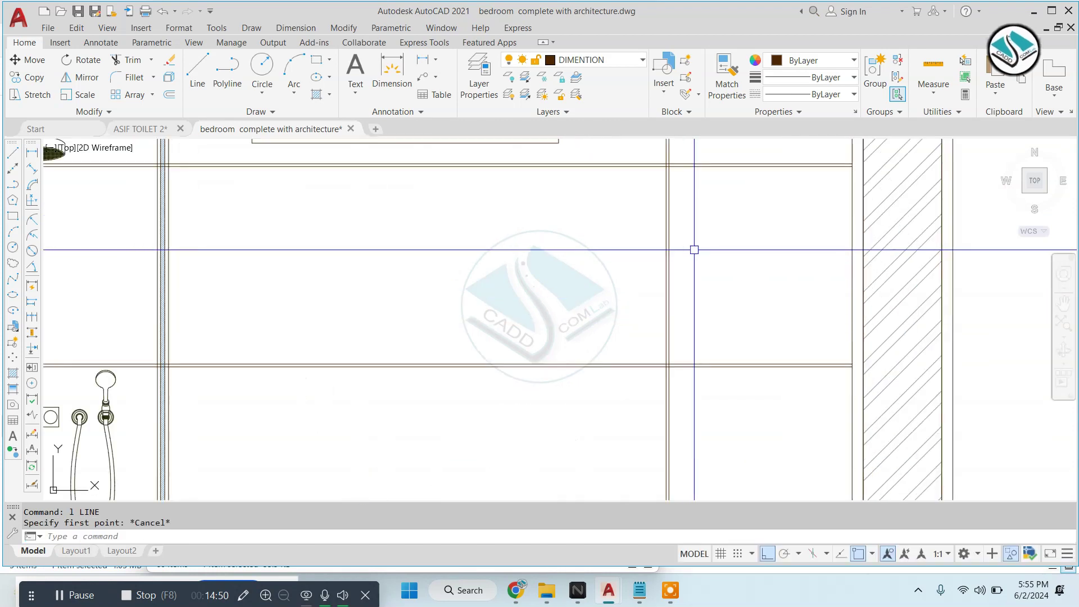
left_click_drag(693, 249, 577, 277)
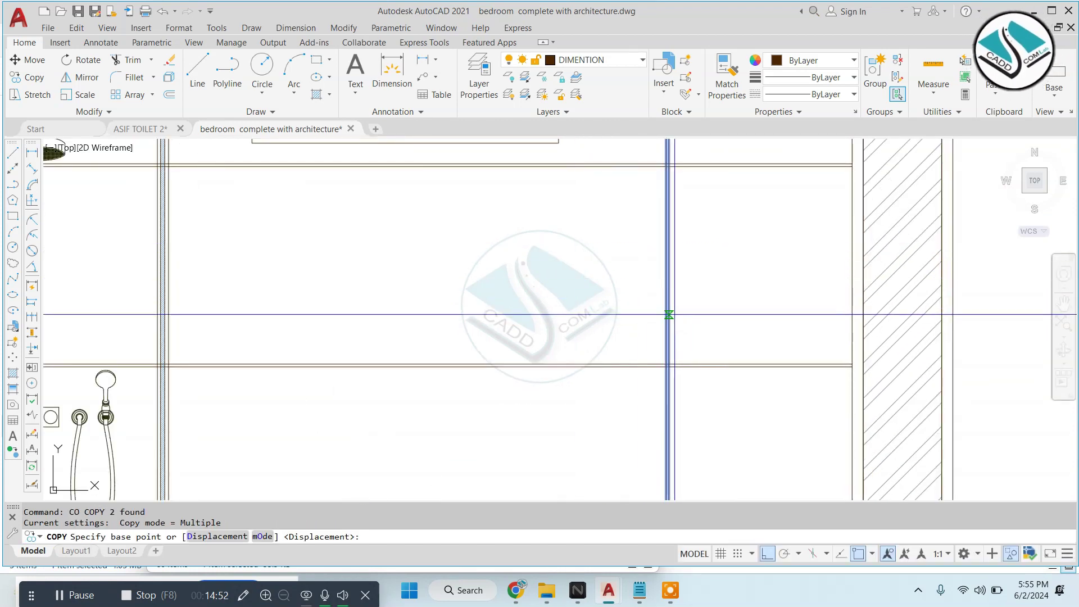
left_click(669, 315)
left_click(433, 315)
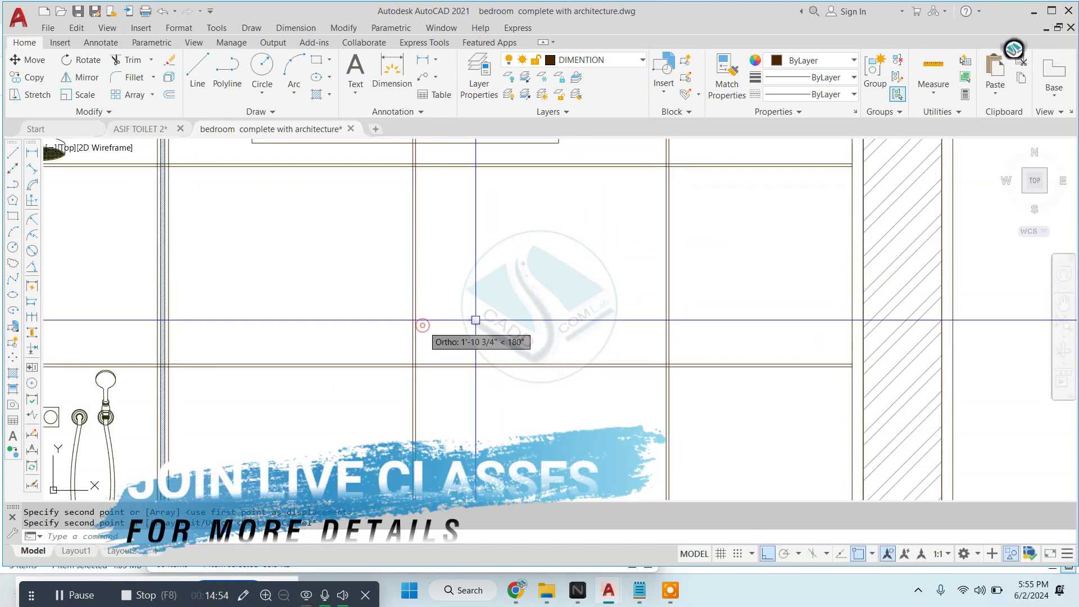
key("Escape")
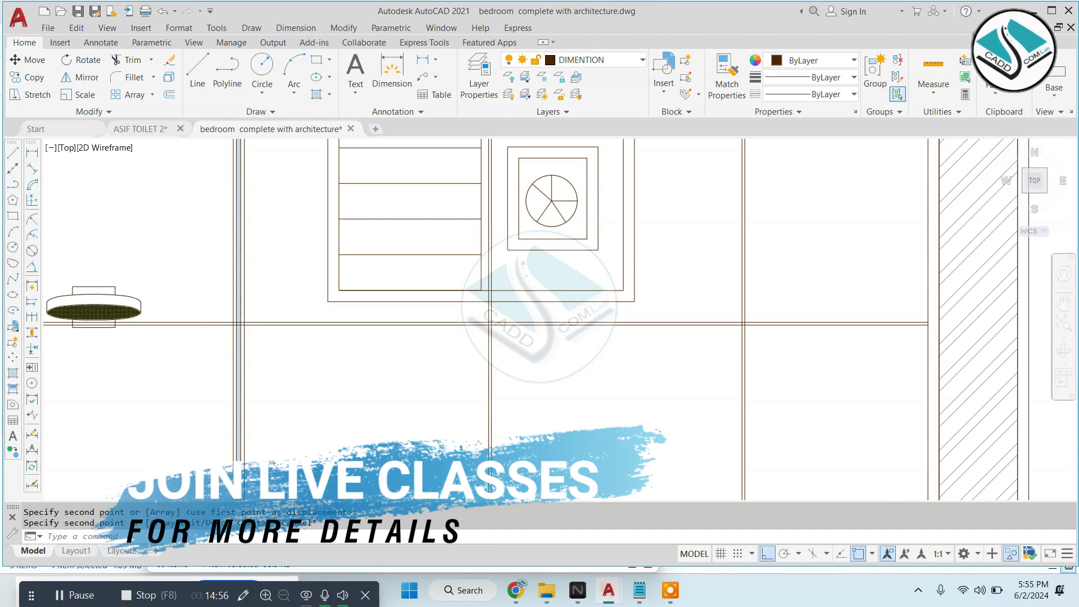
After a trim pass, erase the leftover lower wall line segment
type("tr")
key("Return")
scroll(592, 296, "up", 3)
scroll(592, 296, "up", 2)
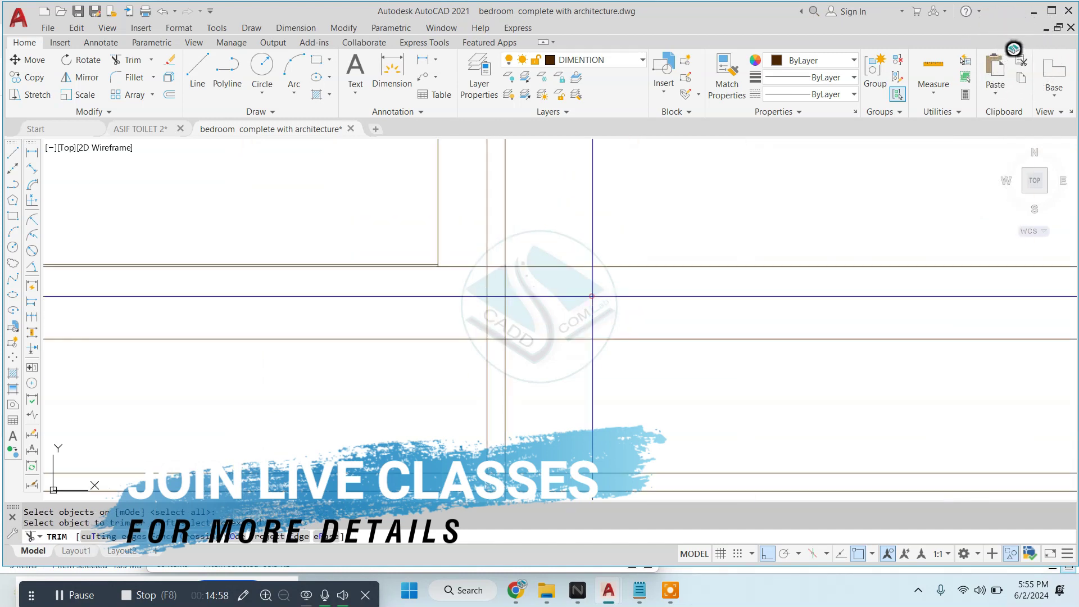
scroll(592, 297, "down", 3)
scroll(421, 296, "down", 2)
scroll(544, 233, "up", 3)
scroll(508, 280, "up", 2)
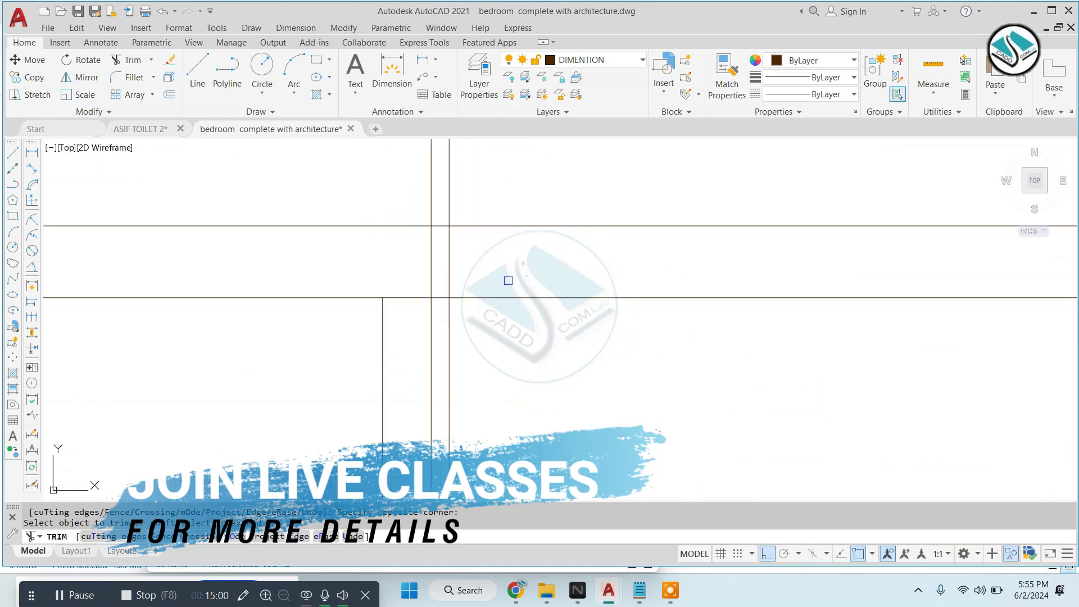
key("Escape")
left_click(472, 335)
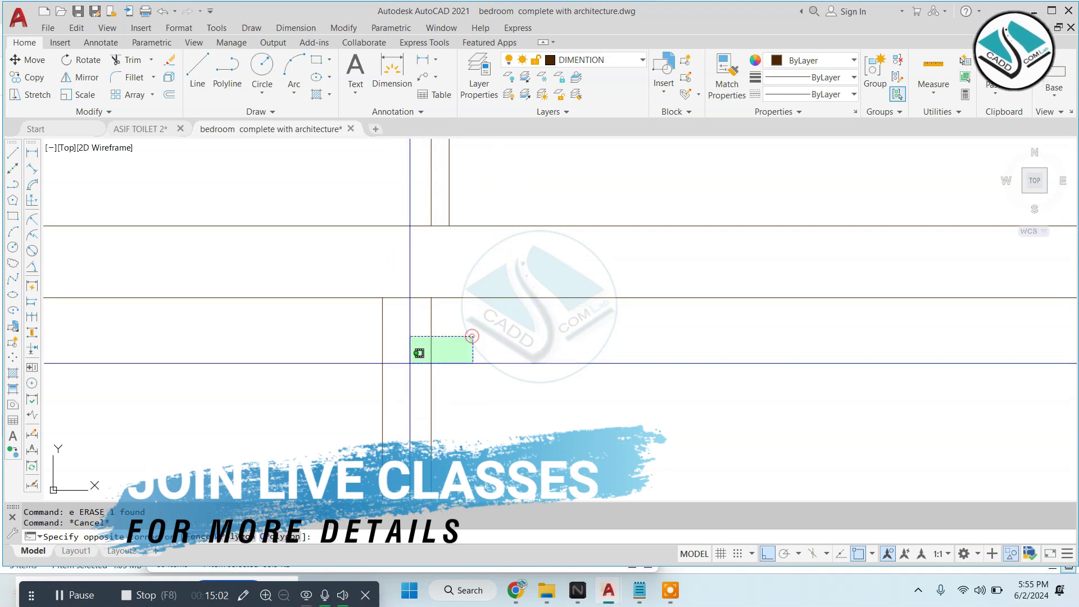
left_click(414, 362)
type("e")
key("Return")
After another trim pass, erase the extra vertical wall line
type("tr")
key("Return")
scroll(407, 366, "down", 3)
scroll(574, 335, "up", 3)
scroll(574, 335, "up", 2)
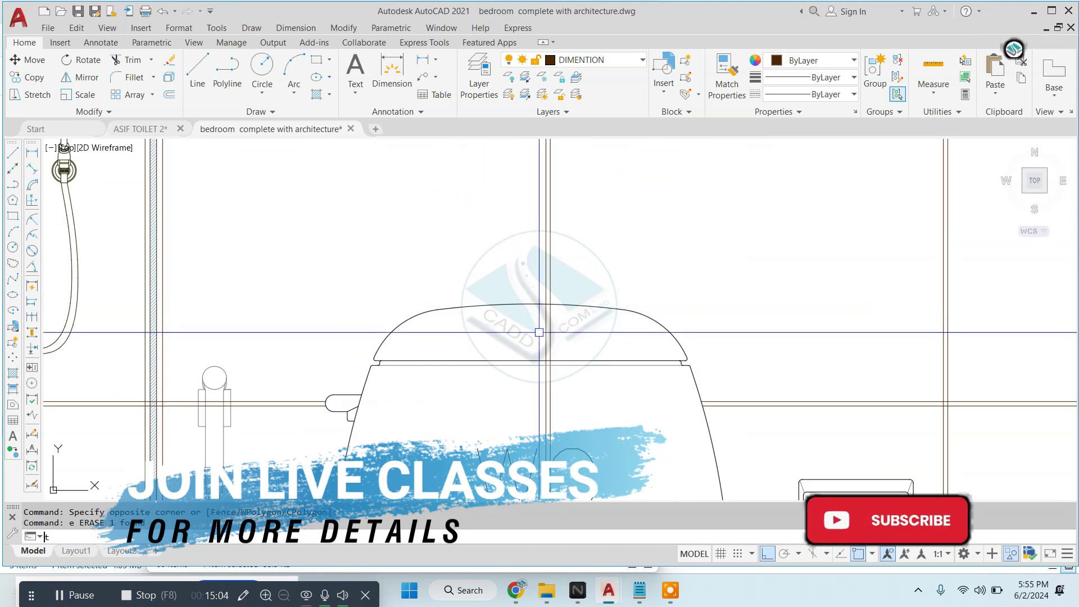
key("Escape")
scroll(573, 335, "down", 4)
scroll(506, 337, "up", 5)
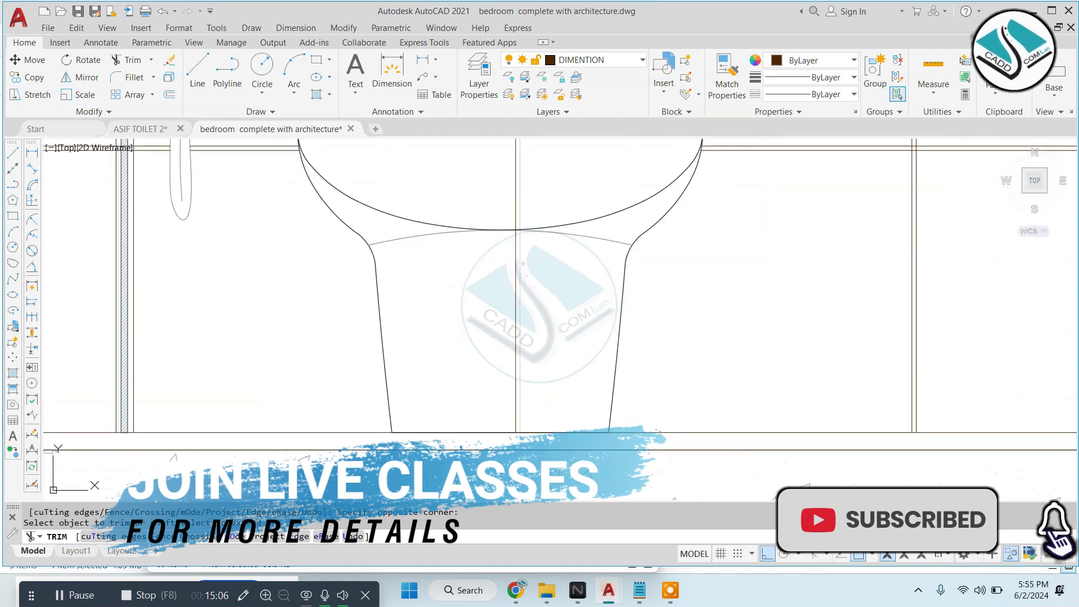
left_click(540, 315)
left_click(490, 343)
type("e")
key("Return")
scroll(491, 344, "down", 4)
scroll(536, 285, "up", 3)
scroll(535, 285, "up", 2)
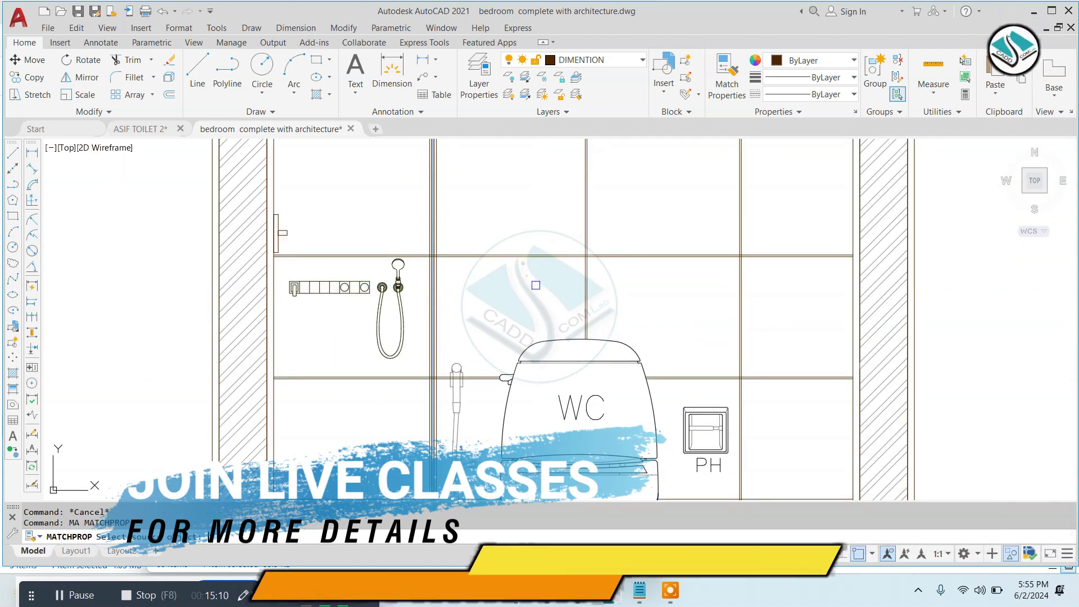
Match one grid line's properties onto several other tile grid lines
left_click(781, 146)
left_click(703, 285)
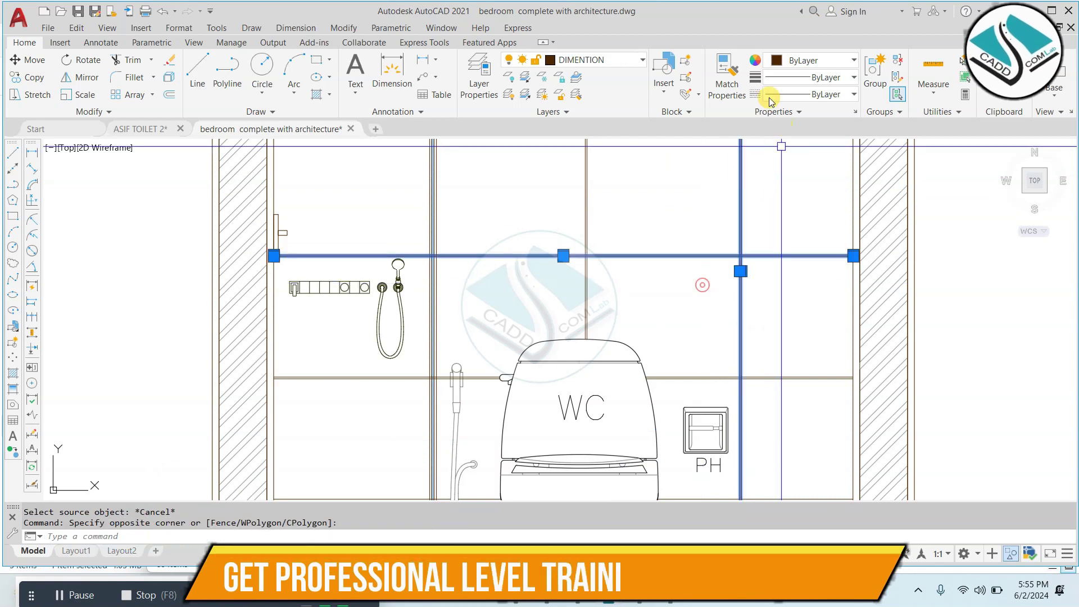
left_click(812, 60)
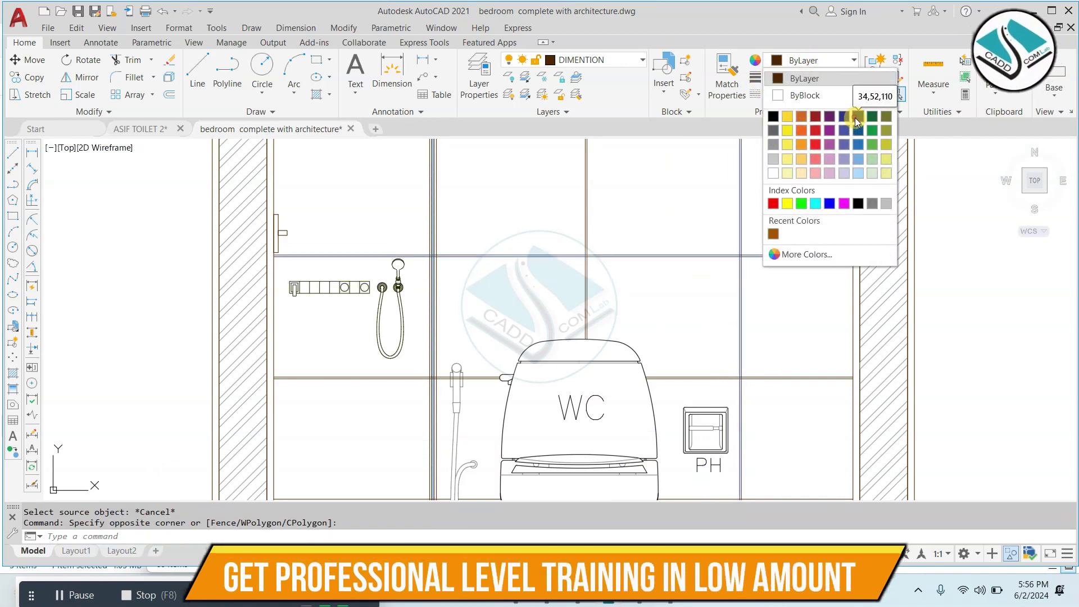
key("Escape")
type("MA")
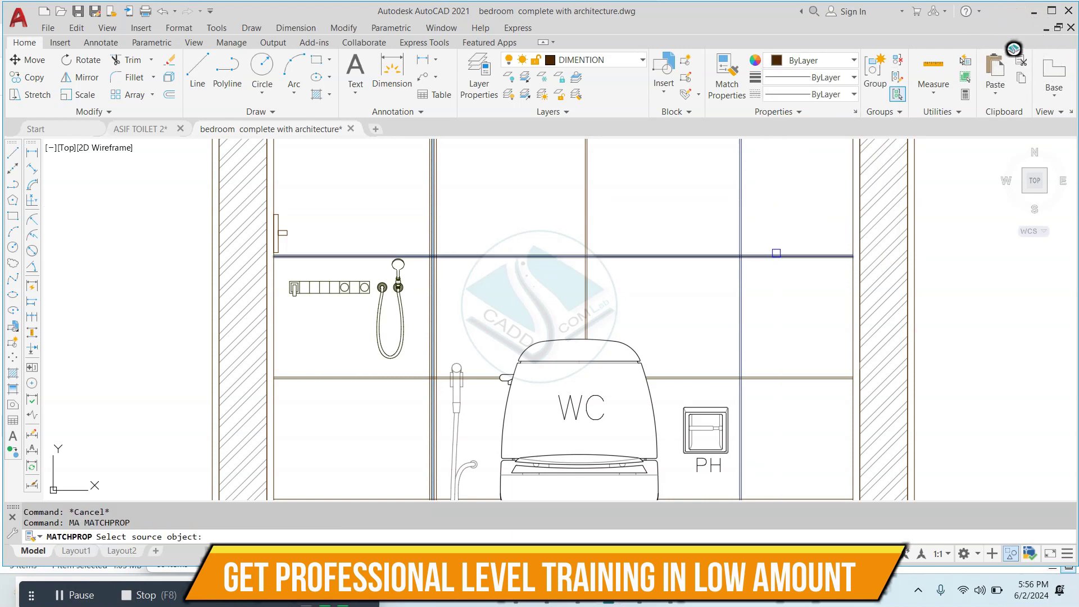
left_click(776, 253)
middle_click_drag(777, 253, 703, 158)
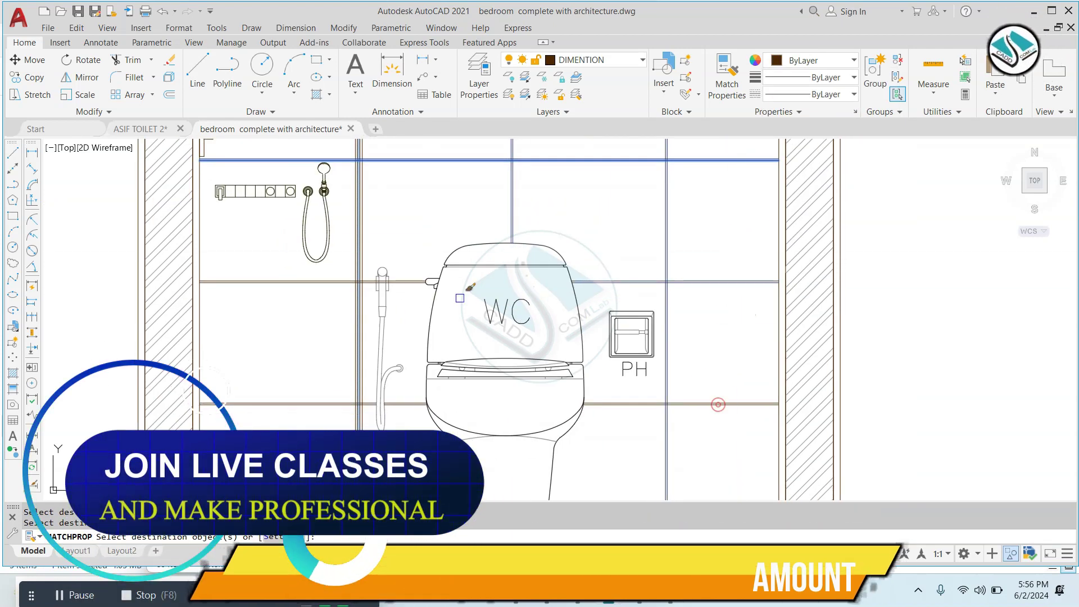
scroll(489, 265, "up", 1)
scroll(400, 258, "up", 2)
scroll(448, 217, "down", 3)
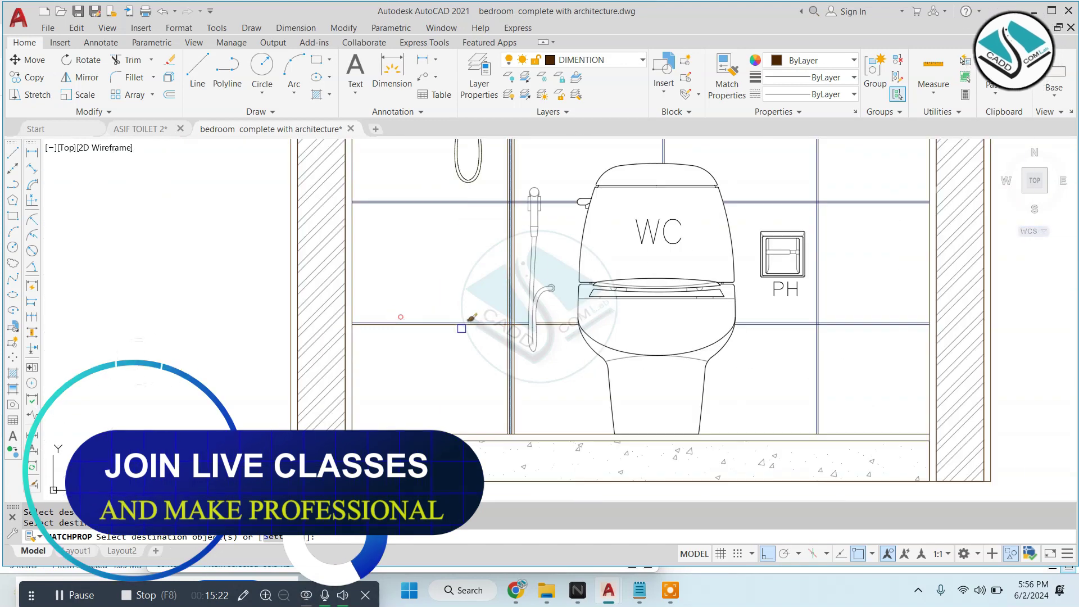
scroll(462, 328, "up", 3)
Apply the matched properties to the remaining grid lines around the fan box
left_click(495, 168)
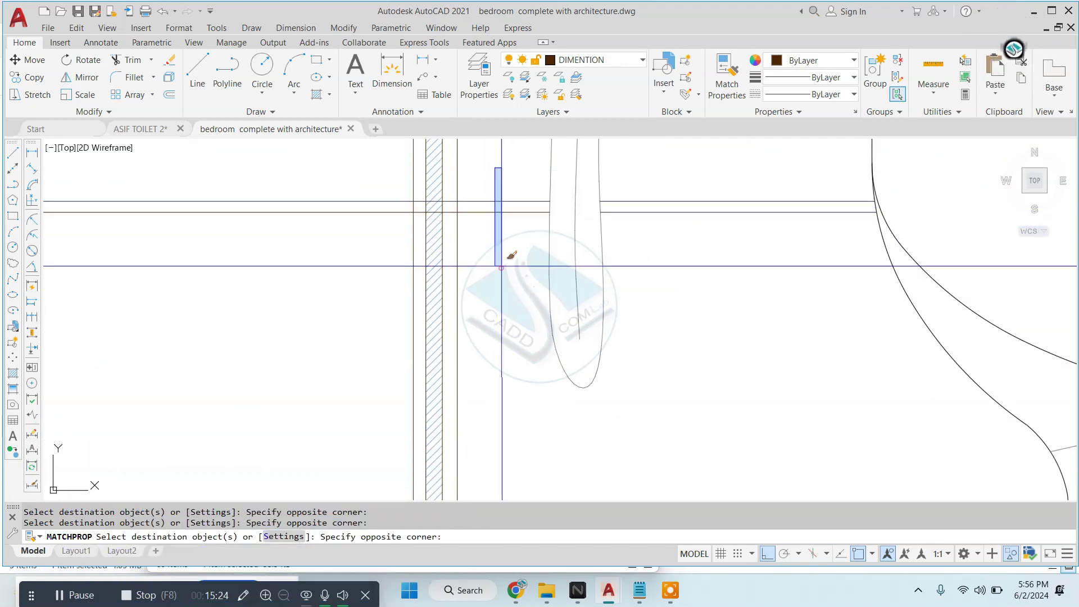
scroll(501, 268, "down", 3)
scroll(441, 152, "up", 3)
scroll(381, 260, "down", 3)
scroll(494, 295, "up", 1)
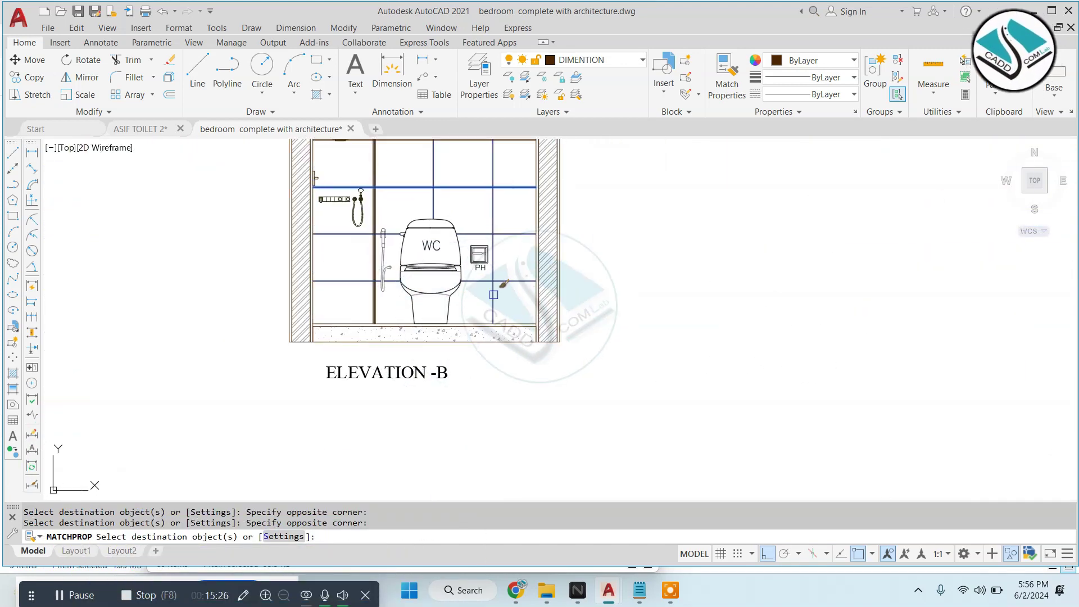
scroll(493, 295, "up", 2)
scroll(498, 296, "down", 3)
scroll(562, 225, "up", 4)
left_click(732, 196)
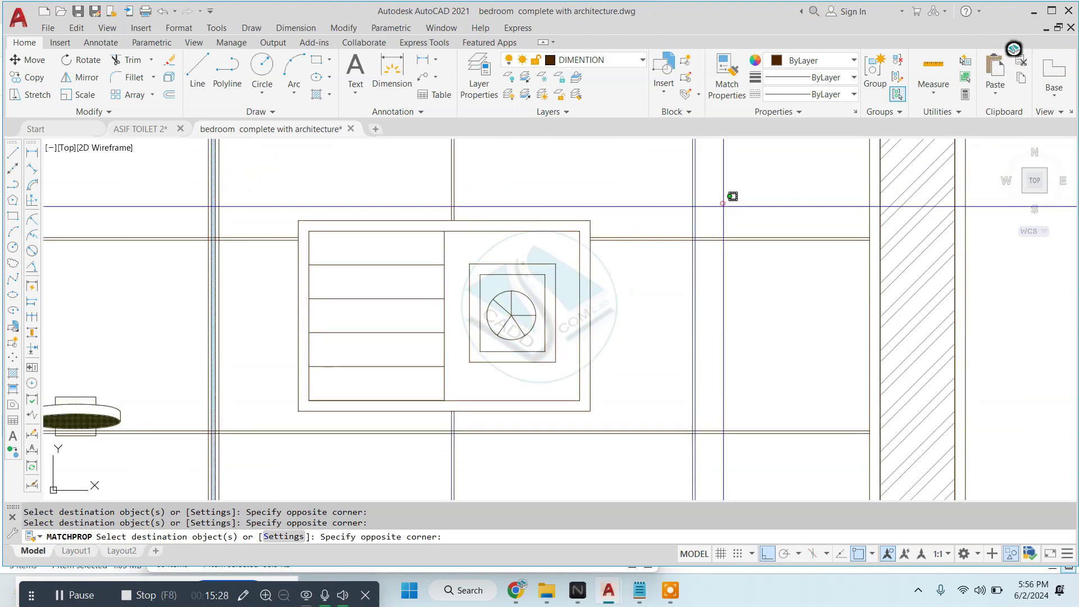
left_click(646, 433)
scroll(566, 260, "down", 2)
scroll(495, 278, "up", 2)
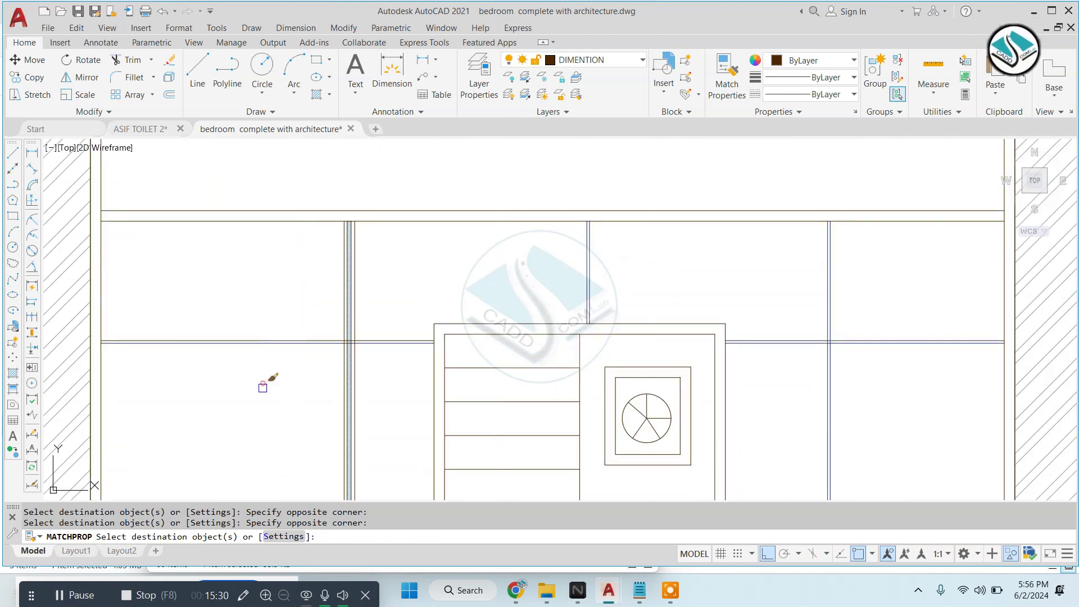
scroll(495, 377, "down", 4)
scroll(507, 365, "down", 3)
key("Escape")
scroll(607, 258, "up", 6)
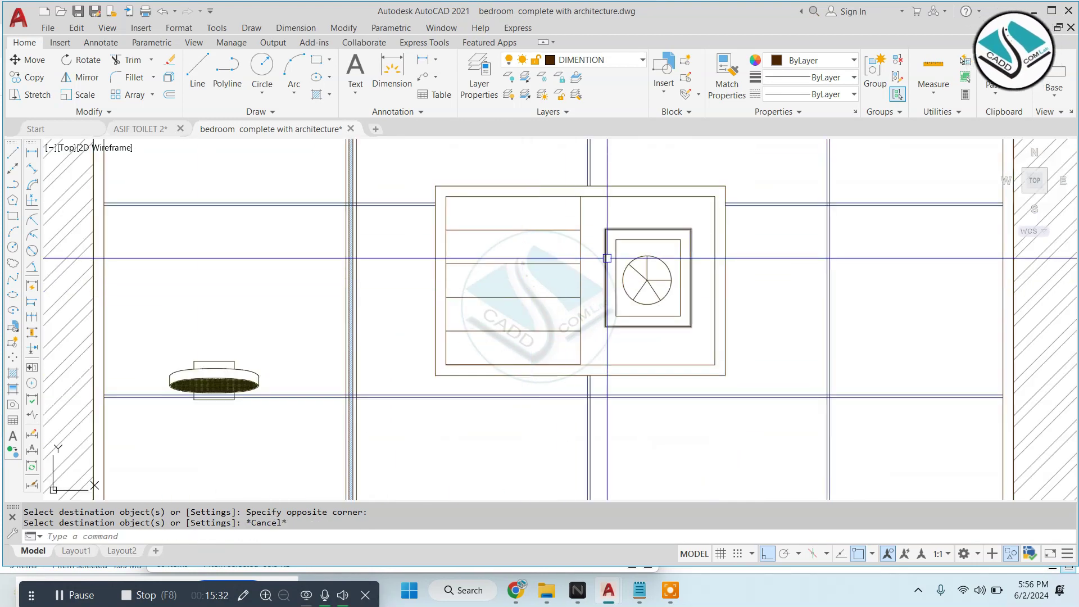
Set the ceiling box rectangles to Blue
left_click(572, 225)
left_click(511, 183)
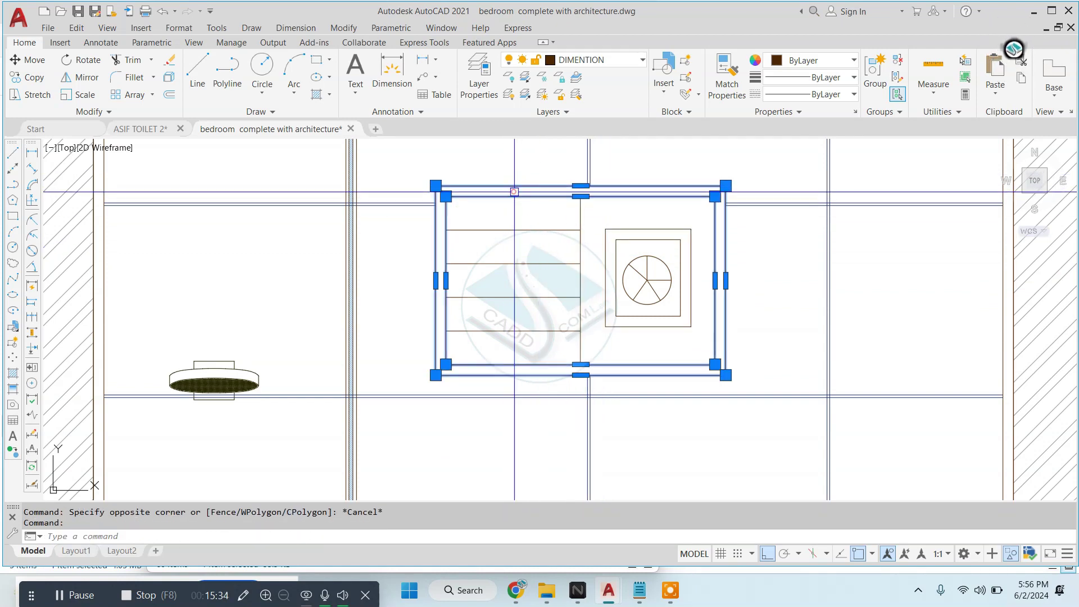
left_click(812, 60)
left_click(817, 190)
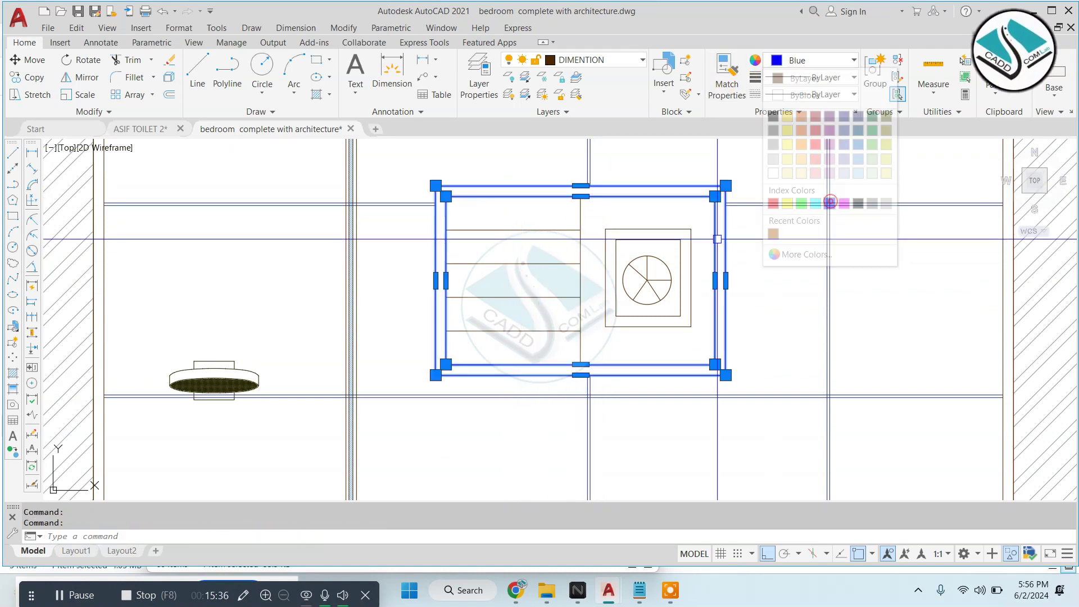
key("Escape")
key("Escape")
Set the fan inside the ceiling box to Magenta
left_click(691, 214)
left_click(591, 340)
left_click(831, 60)
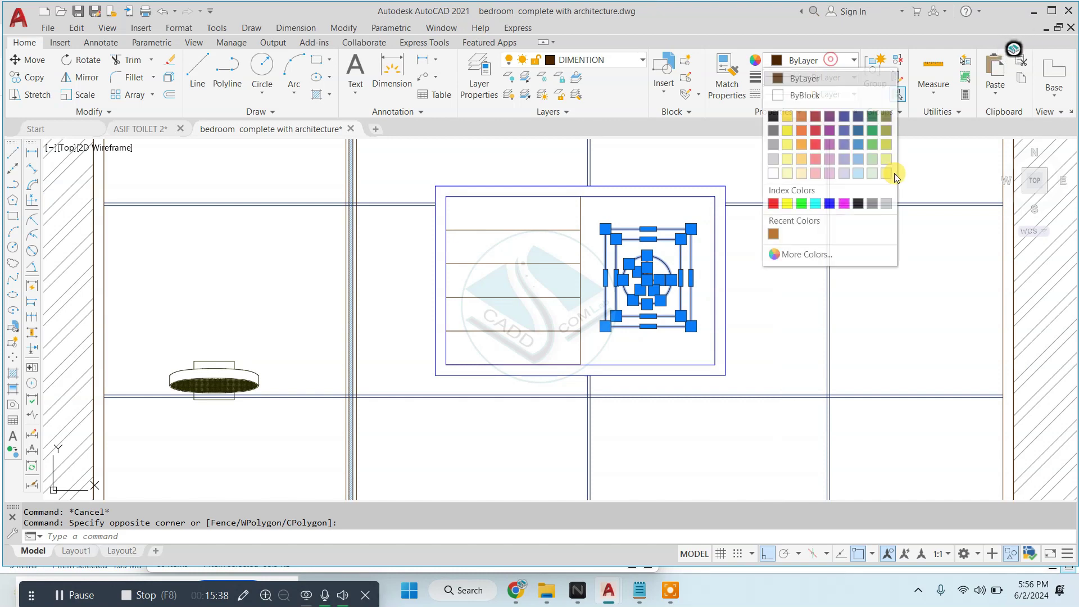
left_click(848, 205)
Group the shower mixer panel and hand shower together
scroll(576, 315, "down", 3)
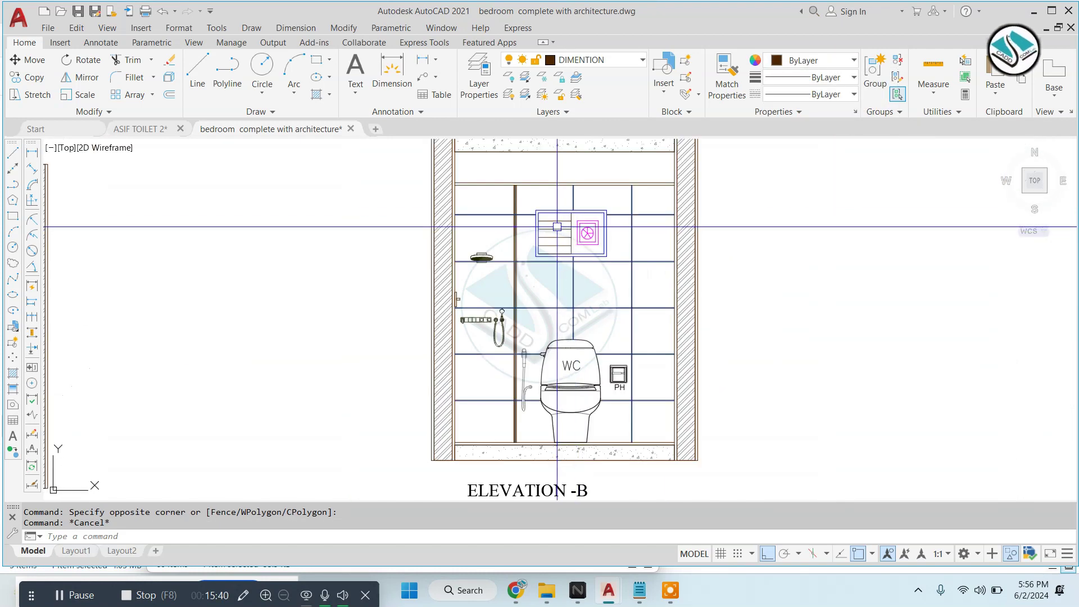
key("Escape")
key("Escape")
scroll(577, 315, "up", 2)
middle_click_drag(463, 284, 447, 240)
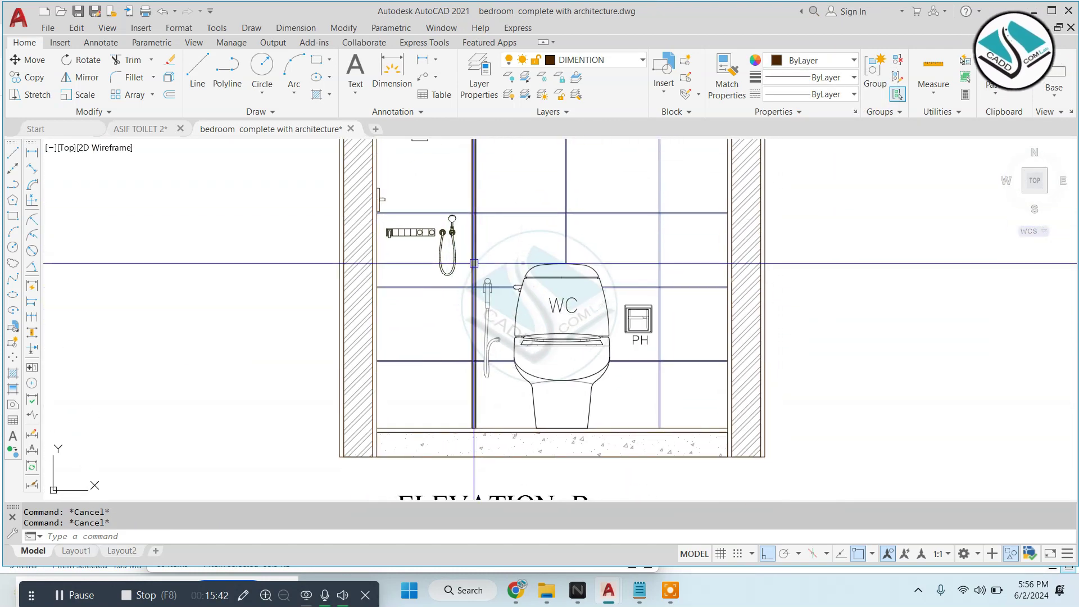
scroll(434, 239, "up", 4)
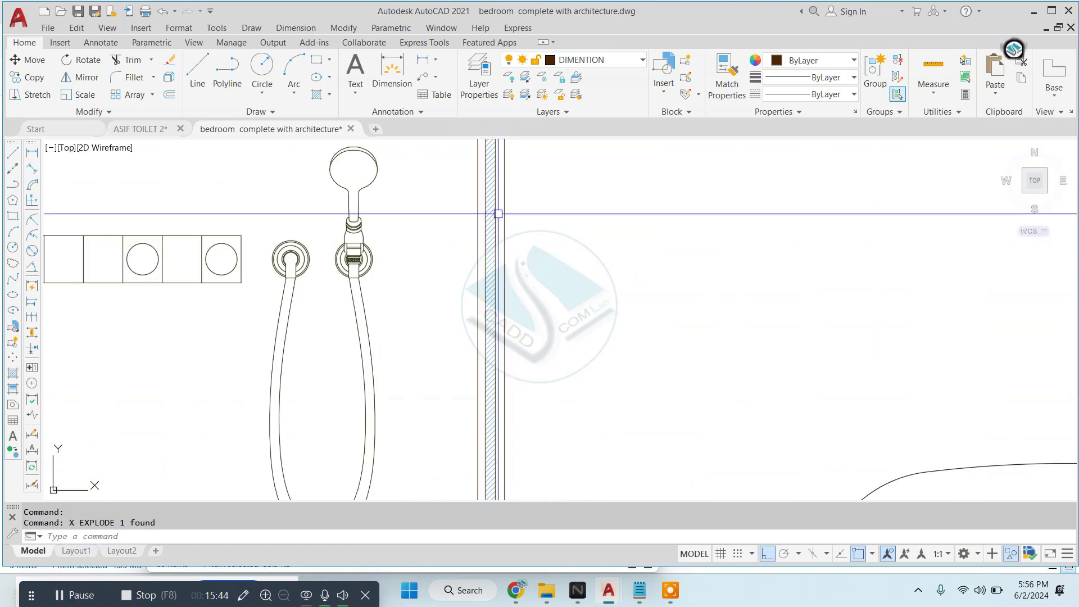
key("Escape")
scroll(651, 178, "up", 2)
left_click(652, 177)
left_click(391, 302)
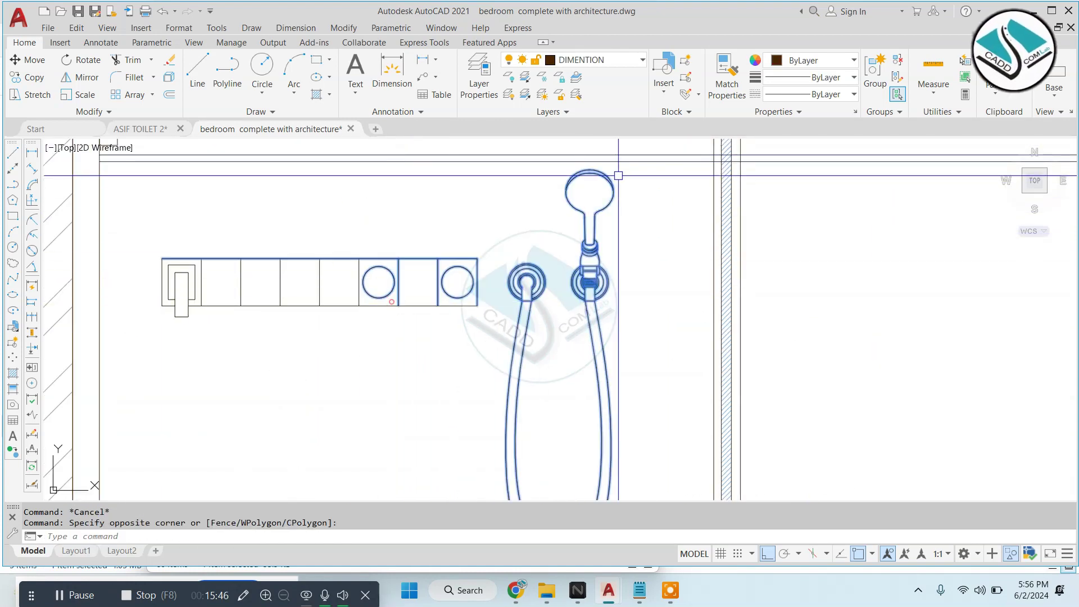
left_click(150, 227)
left_click(542, 385)
scroll(543, 385, "down", 2)
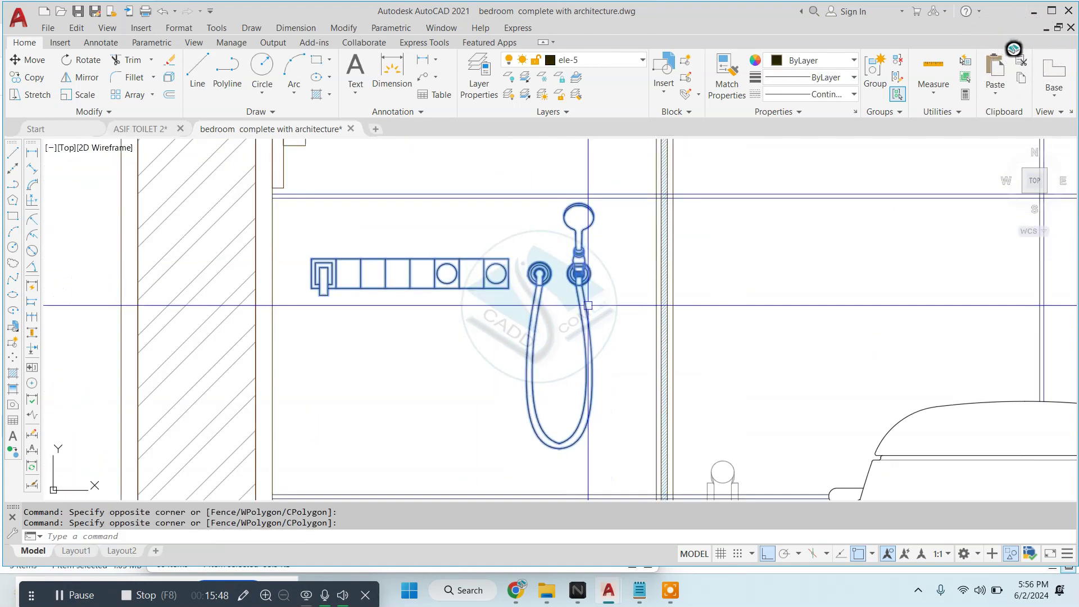
left_click(875, 71)
Move the grouped mixer and hand shower lower on the wall
scroll(416, 265, "down", 3)
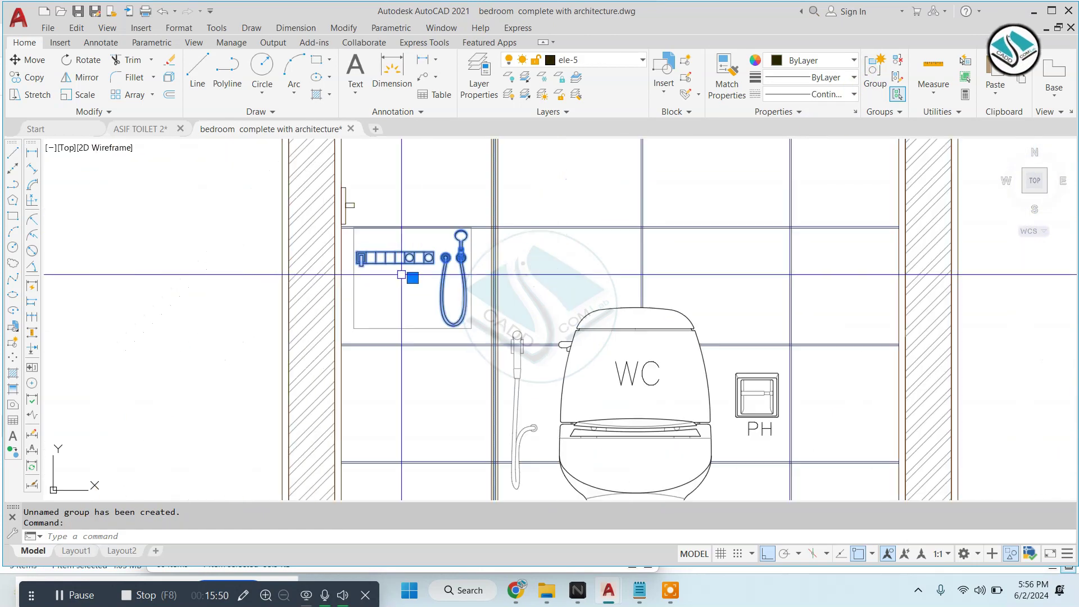
type("m")
key("Return")
left_click(573, 186)
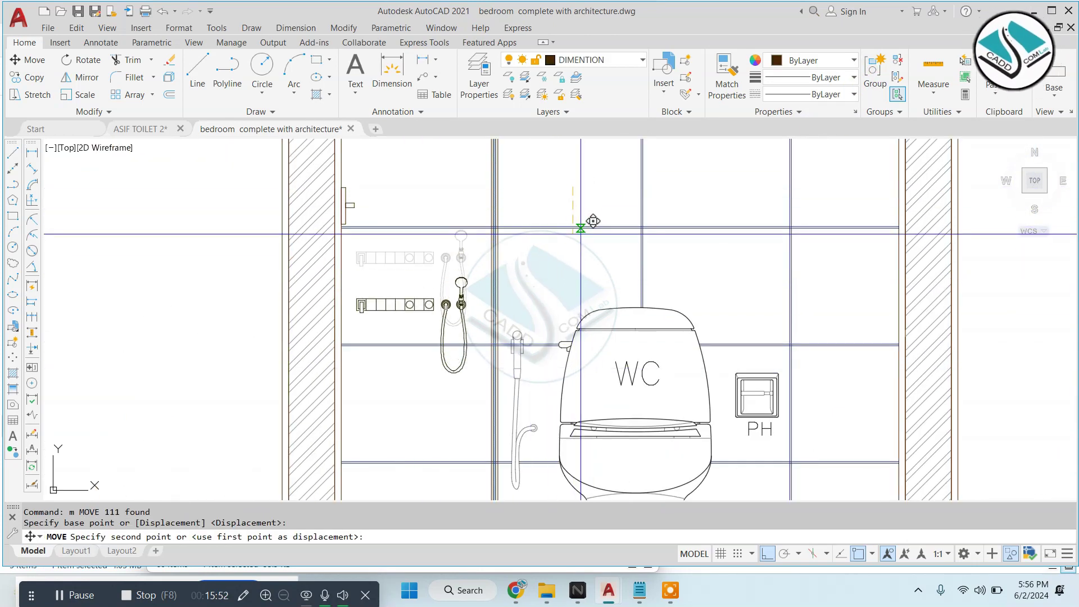
key("Escape")
scroll(477, 302, "down", 4)
scroll(496, 344, "up", 2)
scroll(478, 253, "up", 2)
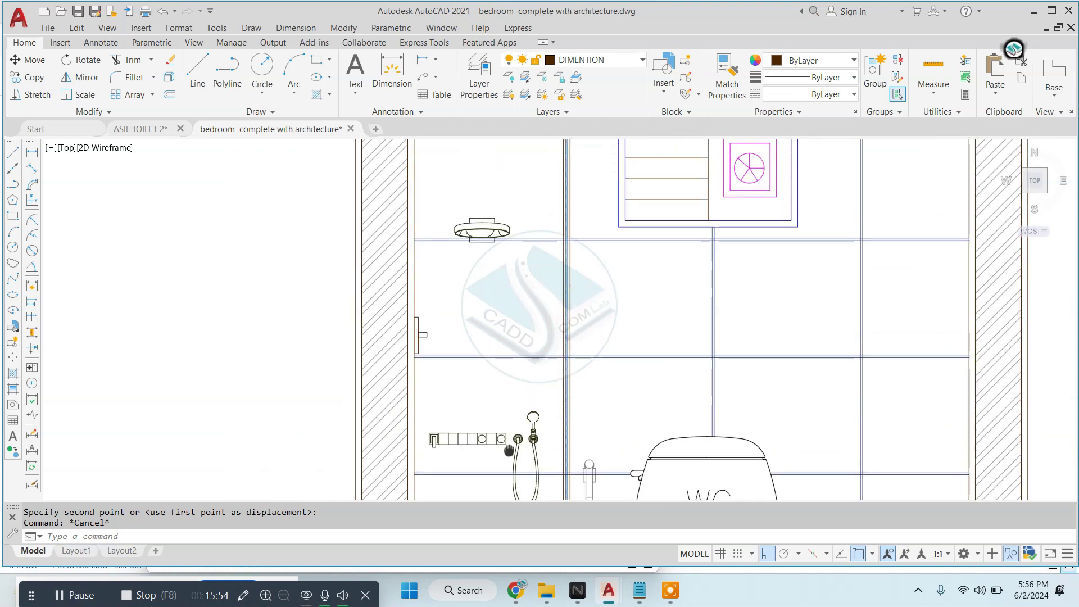
scroll(427, 219, "up", 2)
scroll(395, 210, "up", 2)
Group the soap dish parts into one object
left_click_drag(396, 210, 600, 356)
middle_click_drag(546, 291, 557, 345)
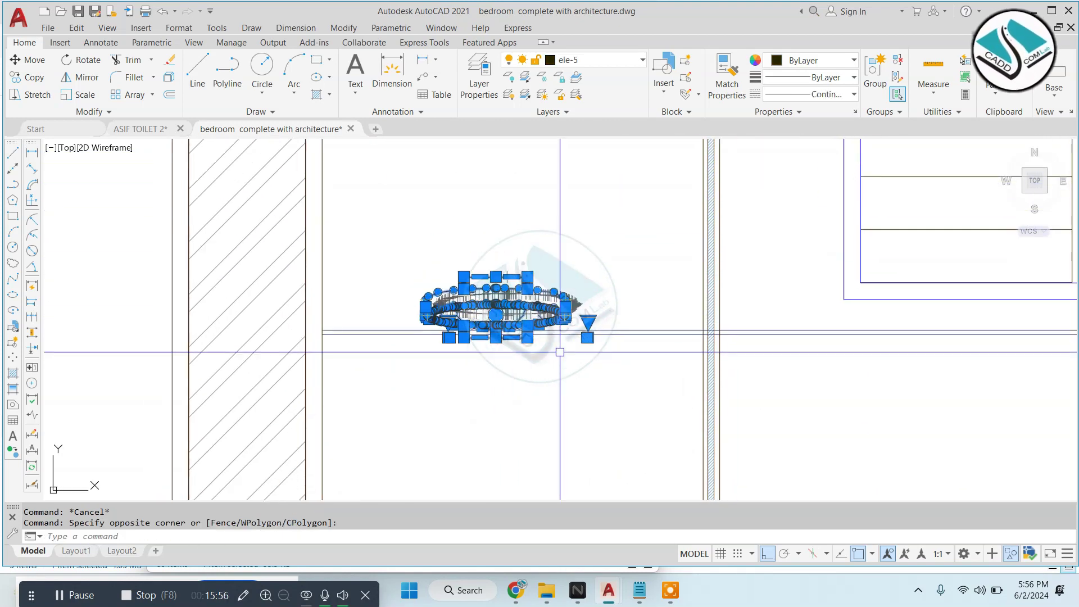
left_click(876, 68)
left_click(455, 302)
type("m")
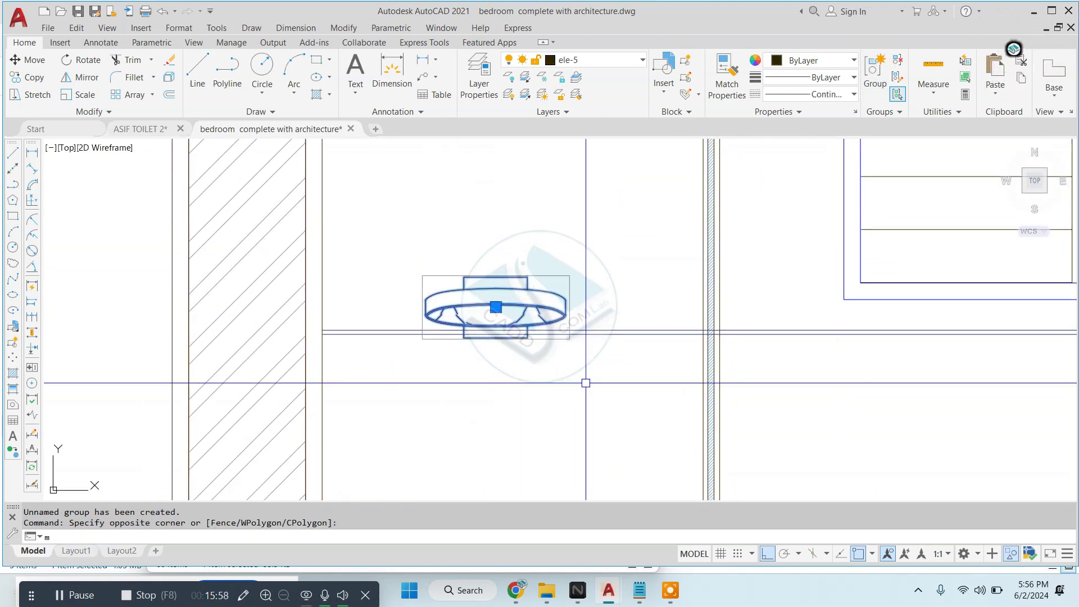
key("Return")
scroll(591, 404, "down", 2)
left_click(596, 422)
key("Escape")
scroll(585, 350, "down", 2)
scroll(526, 274, "up", 1)
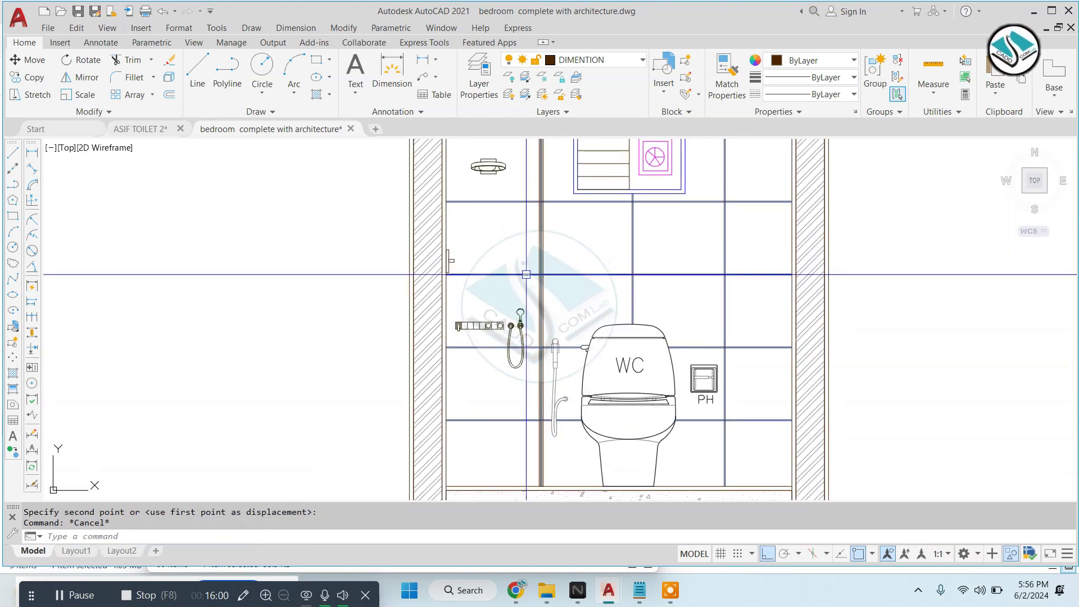
scroll(526, 274, "up", 3)
Trim two excess tile-grid line segments at the wall
type("tr")
key("Return")
scroll(450, 281, "up", 3)
scroll(416, 259, "up", 1)
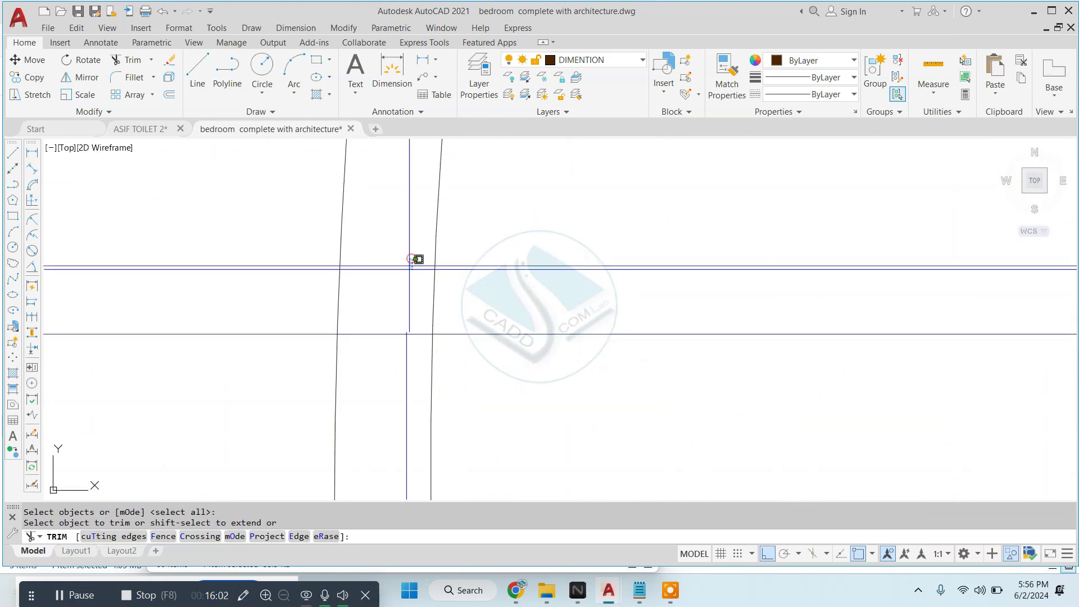
left_click(416, 260)
scroll(394, 253, "down", 2)
scroll(559, 272, "down", 2)
scroll(465, 231, "up", 3)
scroll(457, 337, "up", 2)
left_click(456, 368)
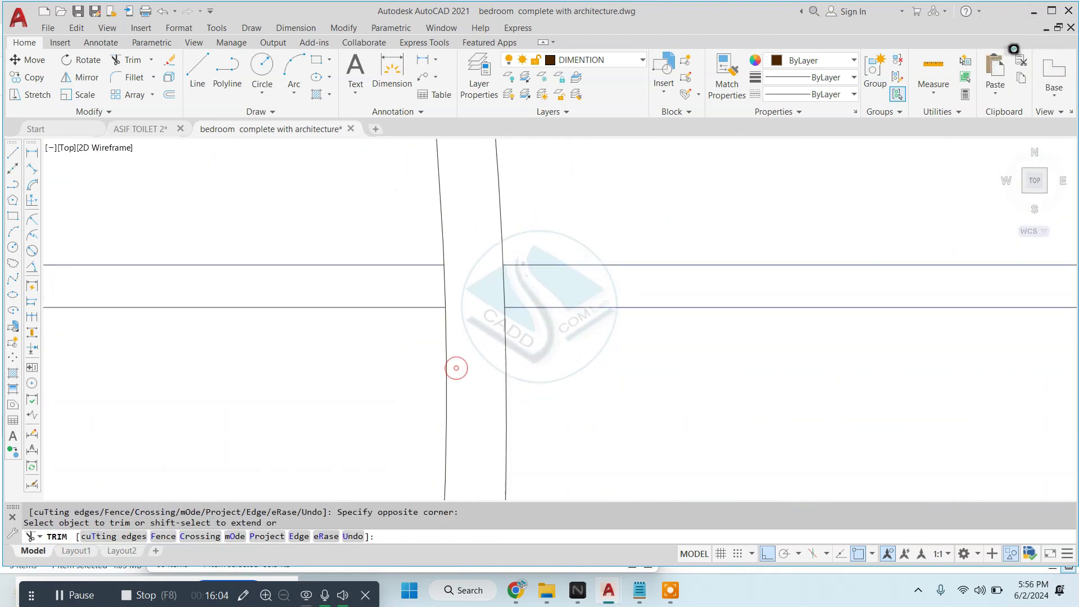
scroll(456, 368, "down", 3)
key("Escape")
scroll(450, 337, "down", 2)
scroll(506, 338, "up", 1)
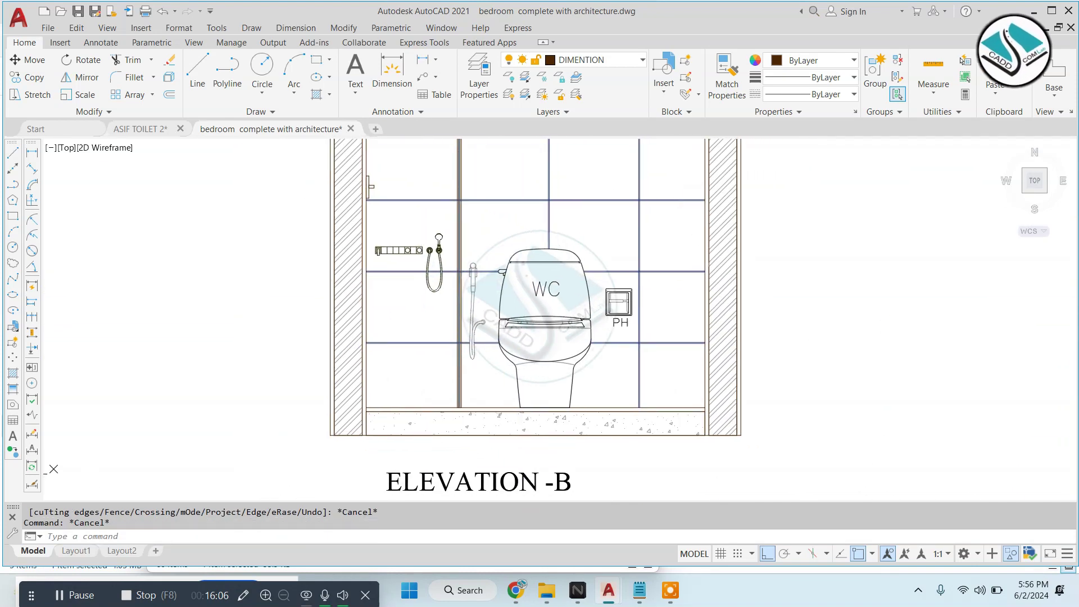
scroll(492, 353, "down", 5)
scroll(572, 205, "up", 5)
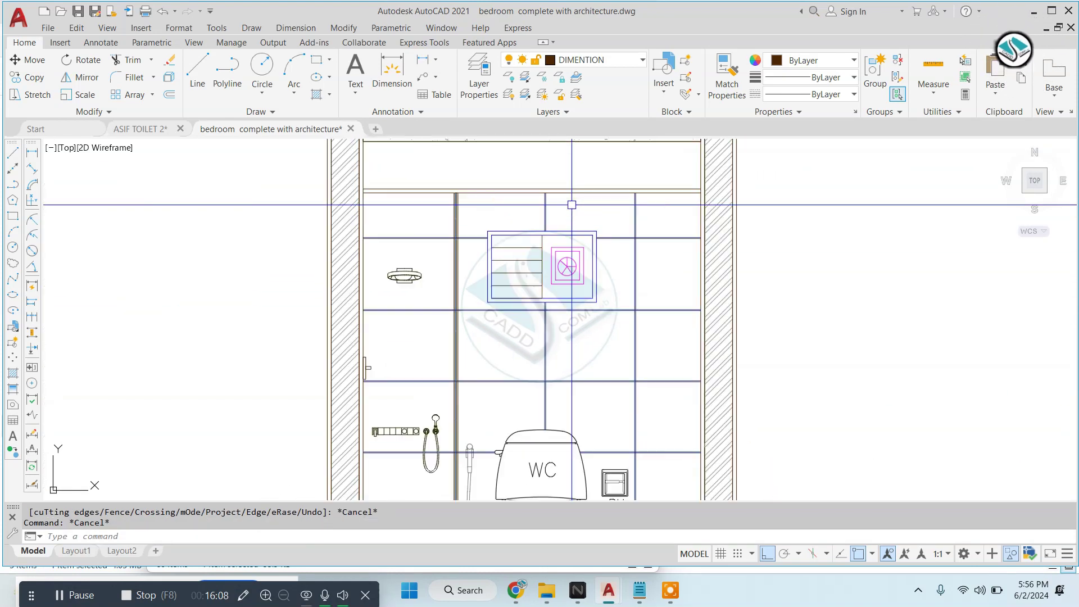
scroll(594, 208, "down", 5)
Try moving Elevation-D beside Elevation-B, turn Ortho off, then cancel and leave it in place
middle_click_drag(129, 258, 410, 247)
scroll(299, 259, "up", 2)
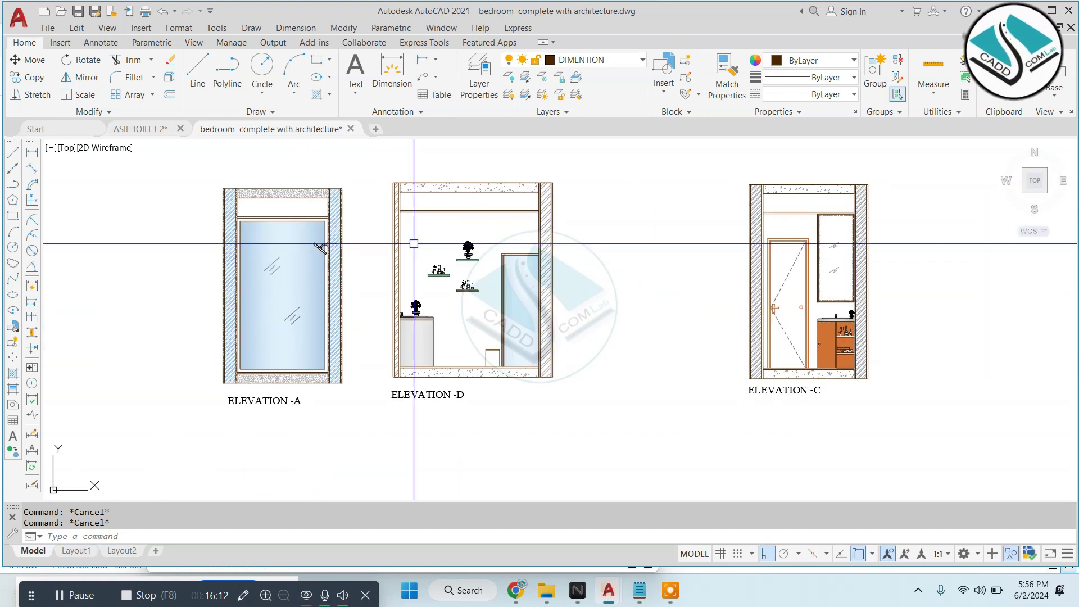
scroll(427, 248, "down", 2)
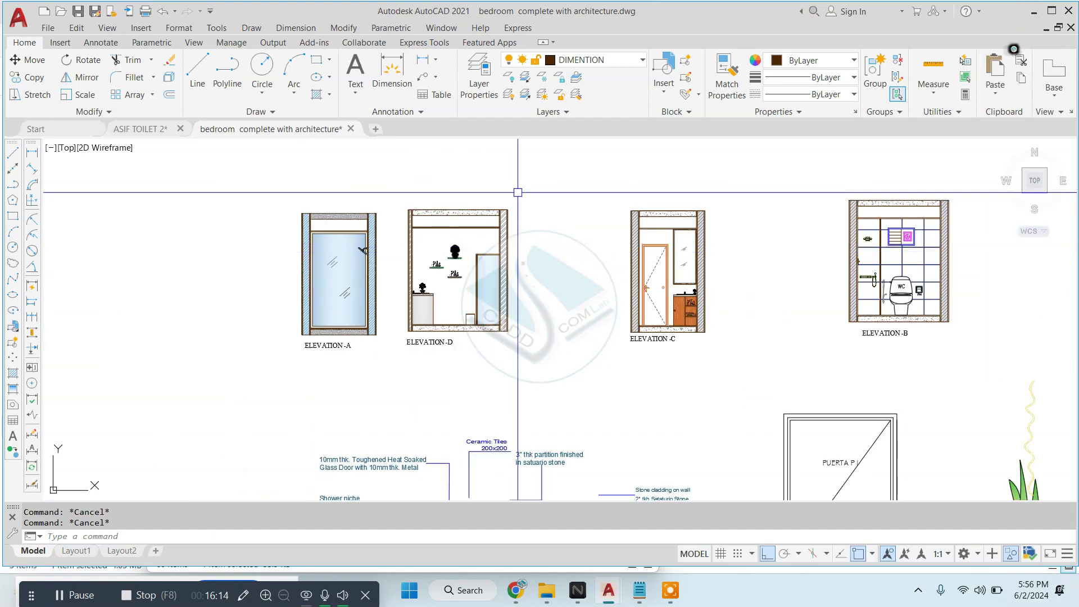
left_click(551, 179)
left_click(385, 375)
type("m")
key("Return")
left_click(603, 339)
middle_click_drag(617, 338, 360, 341)
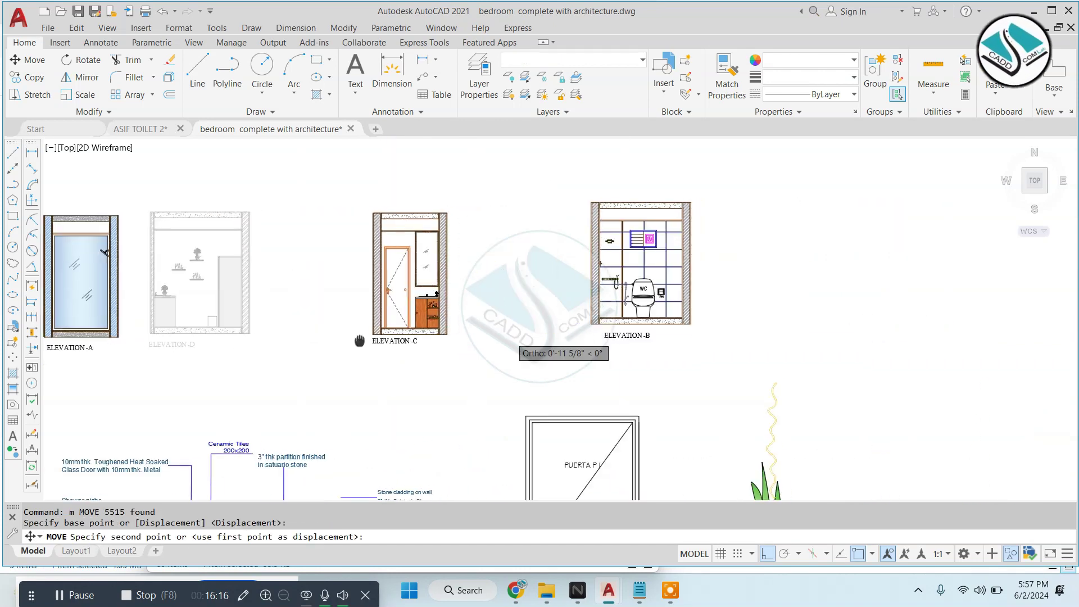
left_click(767, 553)
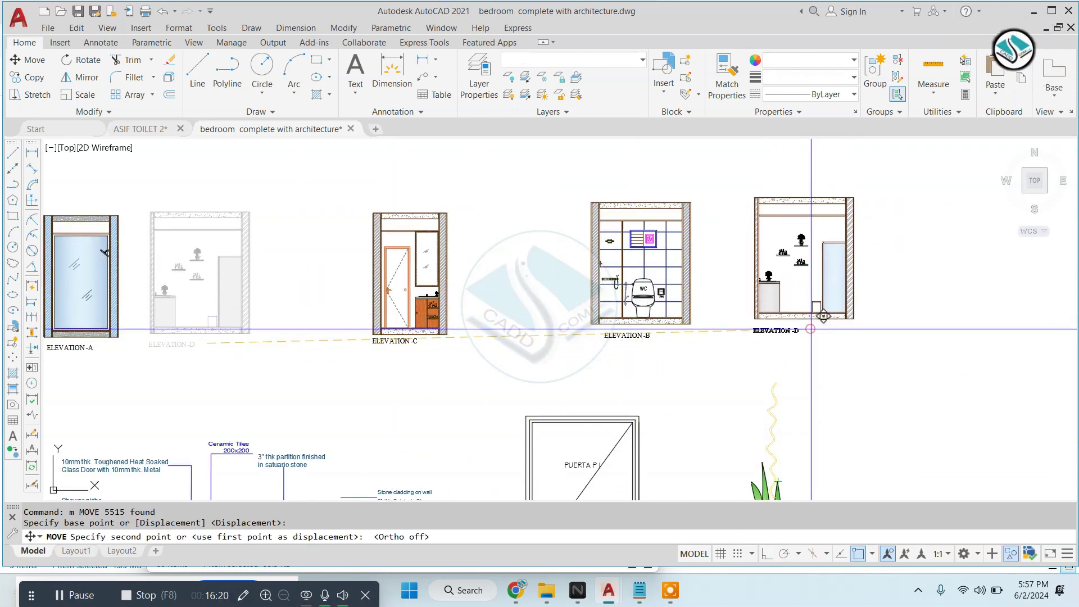
key("Escape")
scroll(579, 310, "down", 2)
Zoom in and out around the reference photos in the drawing
scroll(586, 296, "up", 3)
scroll(561, 210, "up", 3)
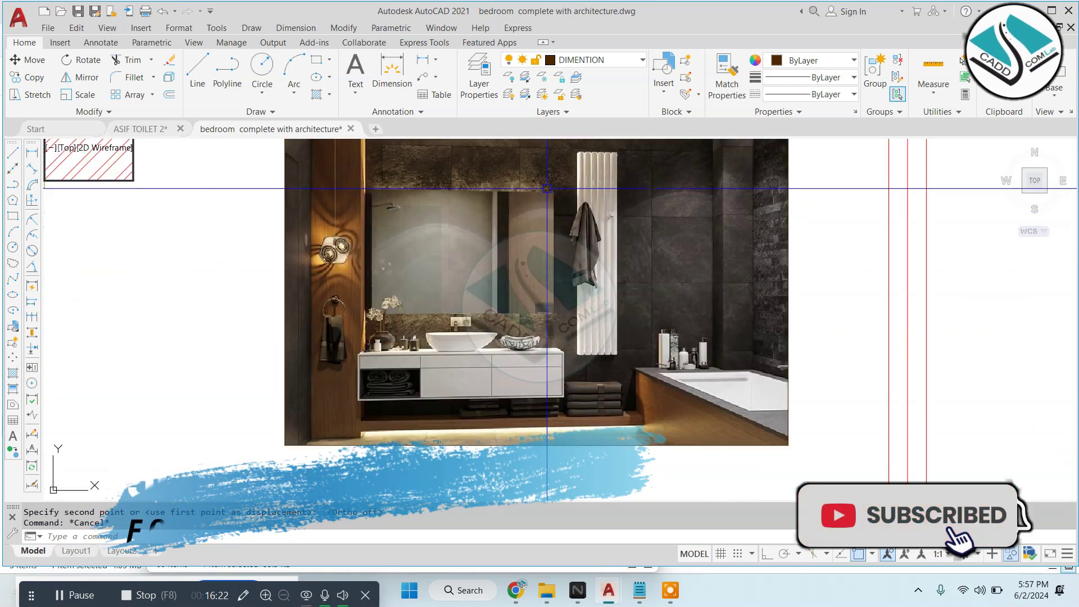
scroll(561, 210, "up", 2)
scroll(561, 210, "down", 3)
scroll(561, 210, "down", 2)
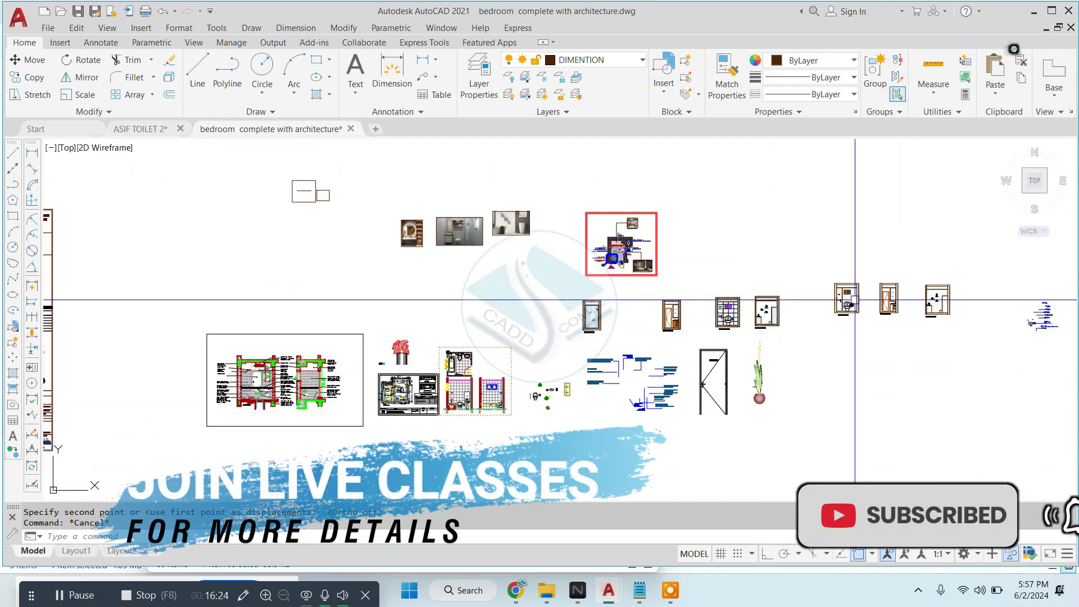
scroll(385, 200, "up", 2)
scroll(384, 200, "up", 2)
scroll(537, 211, "up", 2)
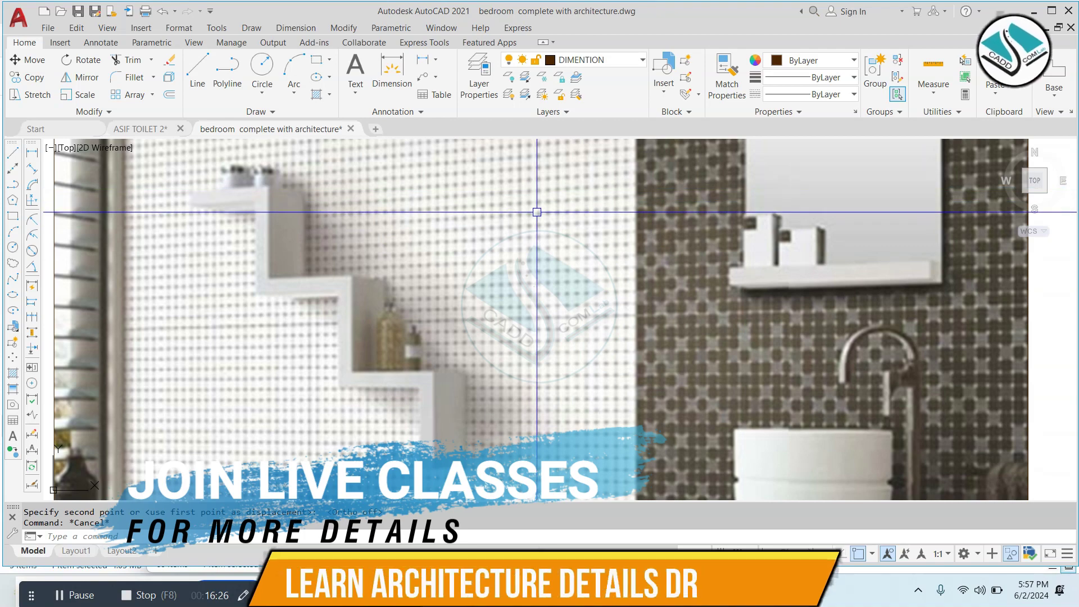
Bring up the ref.images folder window in File Explorer
scroll(505, 240, "down", 3)
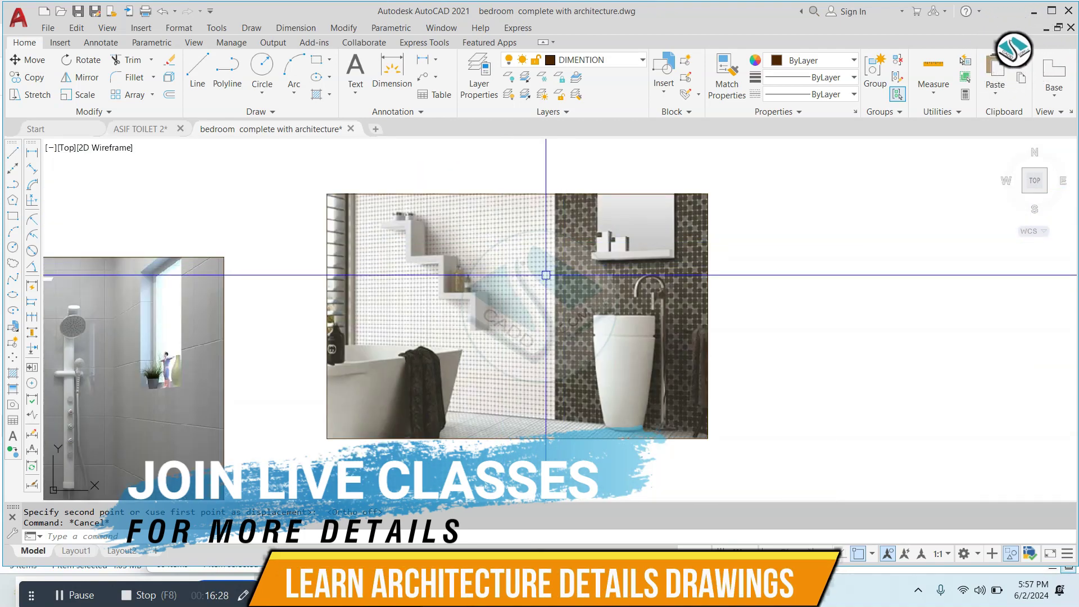
scroll(546, 275, "down", 2)
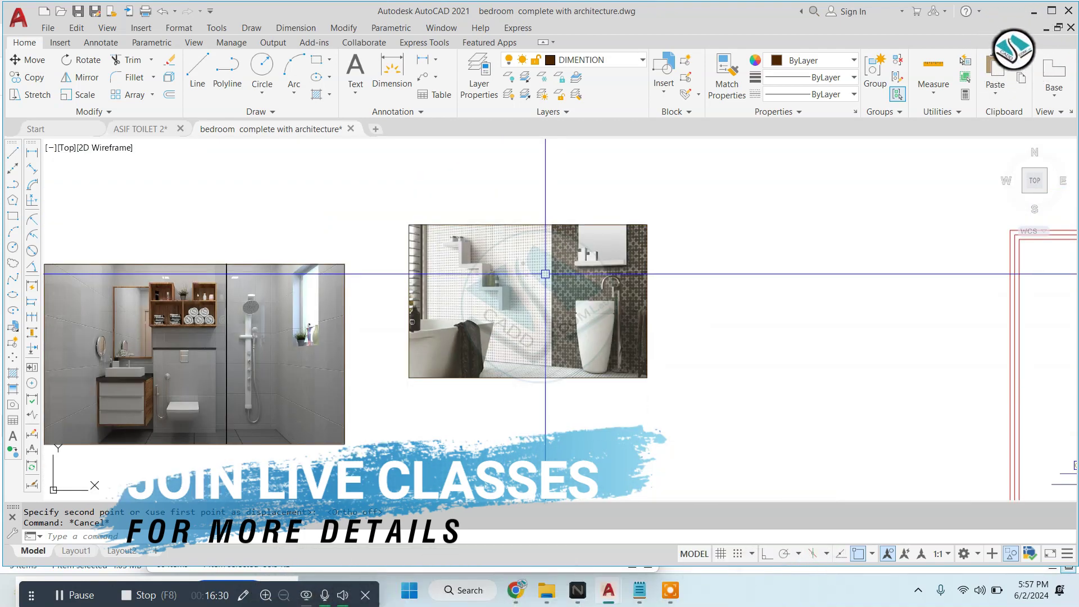
scroll(545, 274, "down", 2)
left_click(549, 598)
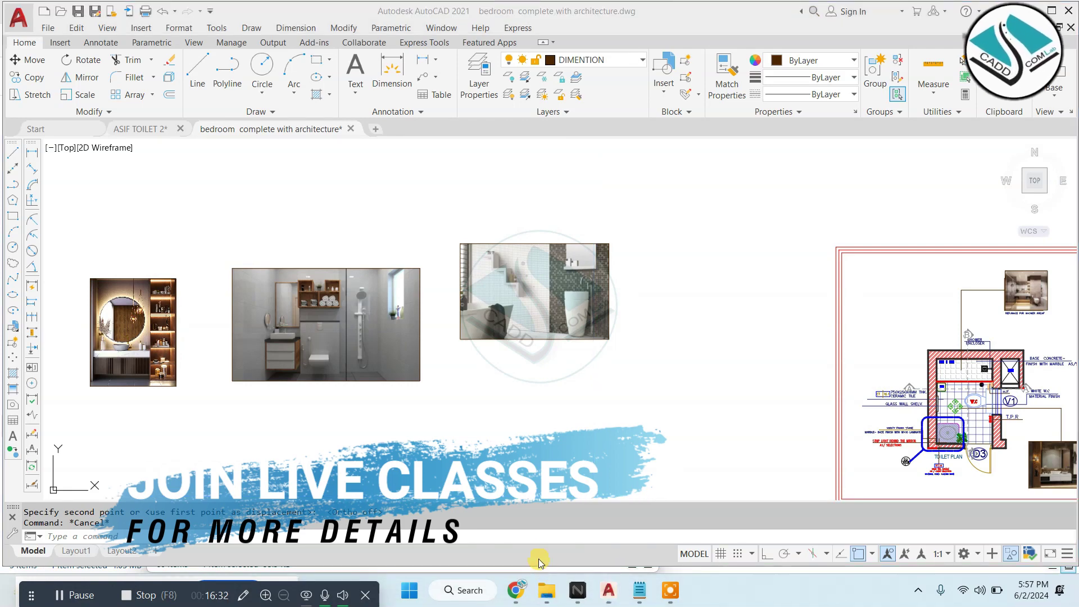
mouse_move(546, 591)
left_click(481, 514)
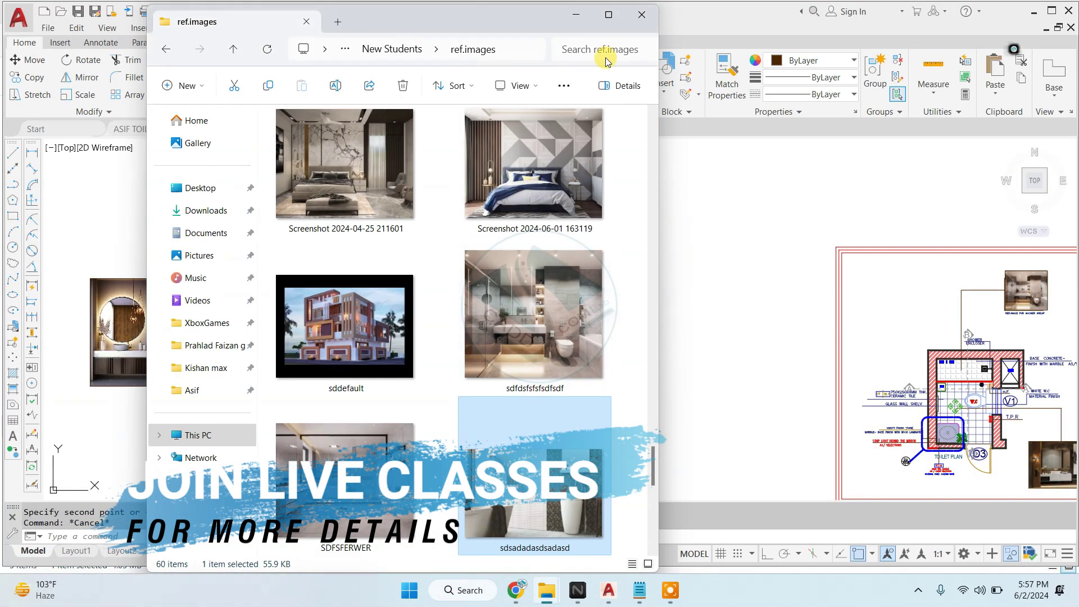
Maximize Explorer, return to CaddCom -Lab, and enter Interior Diploma Course > Interior Details
left_click(612, 25)
left_click(19, 43)
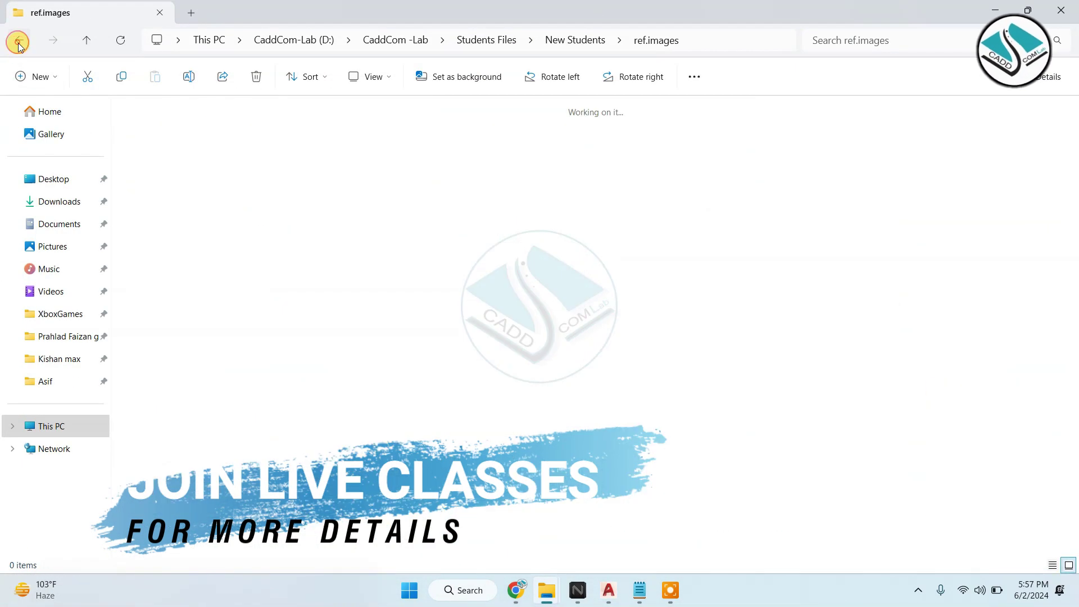
left_click(19, 43)
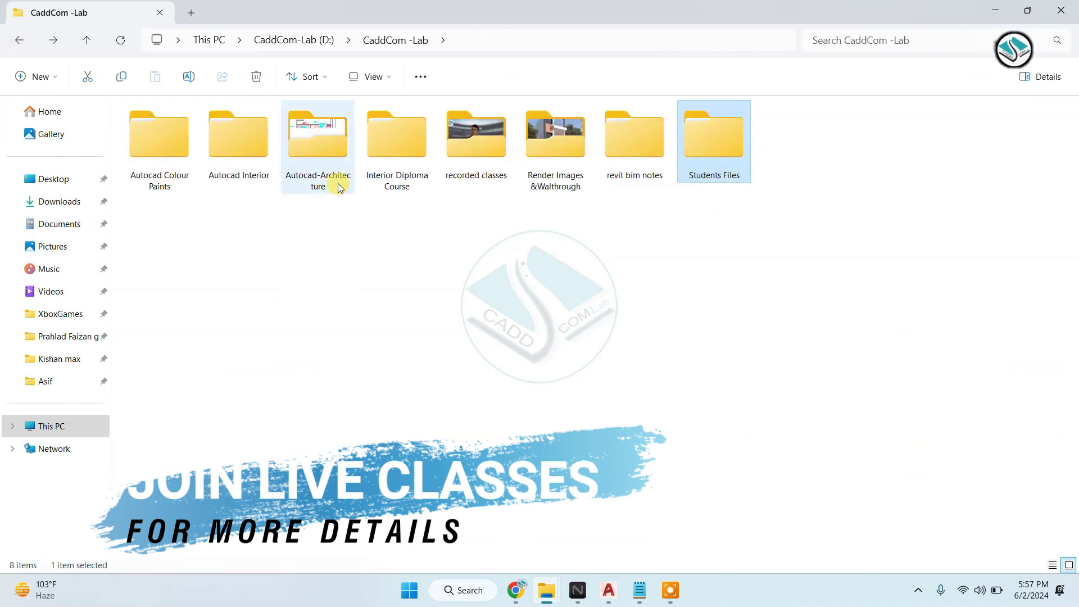
double_click(374, 154)
double_click(227, 141)
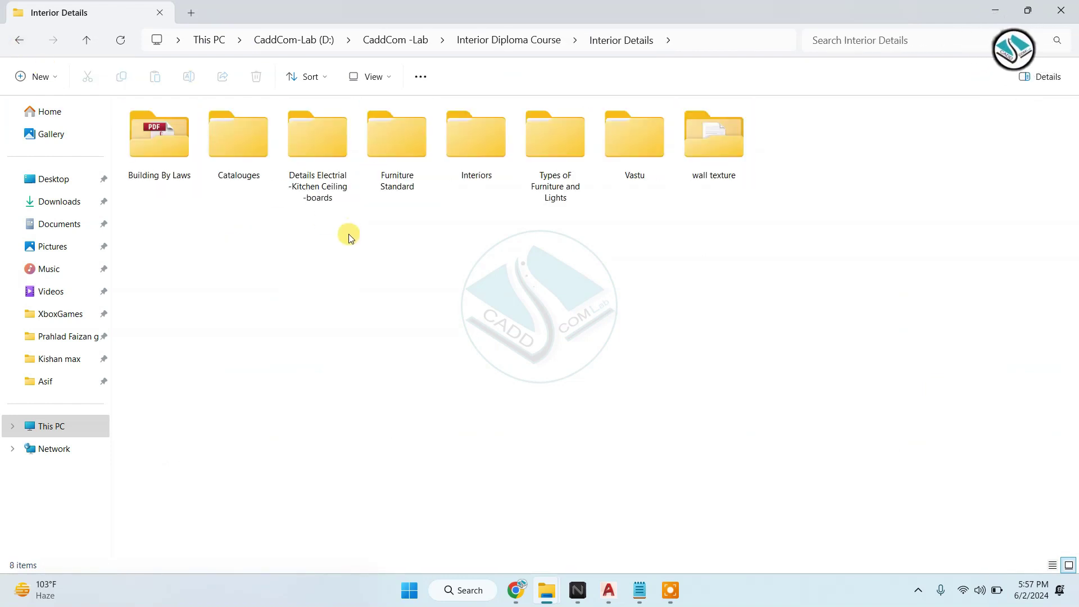
Open Interiors > Interior Colour combinations and launch the bathroom colour Word document
double_click(473, 163)
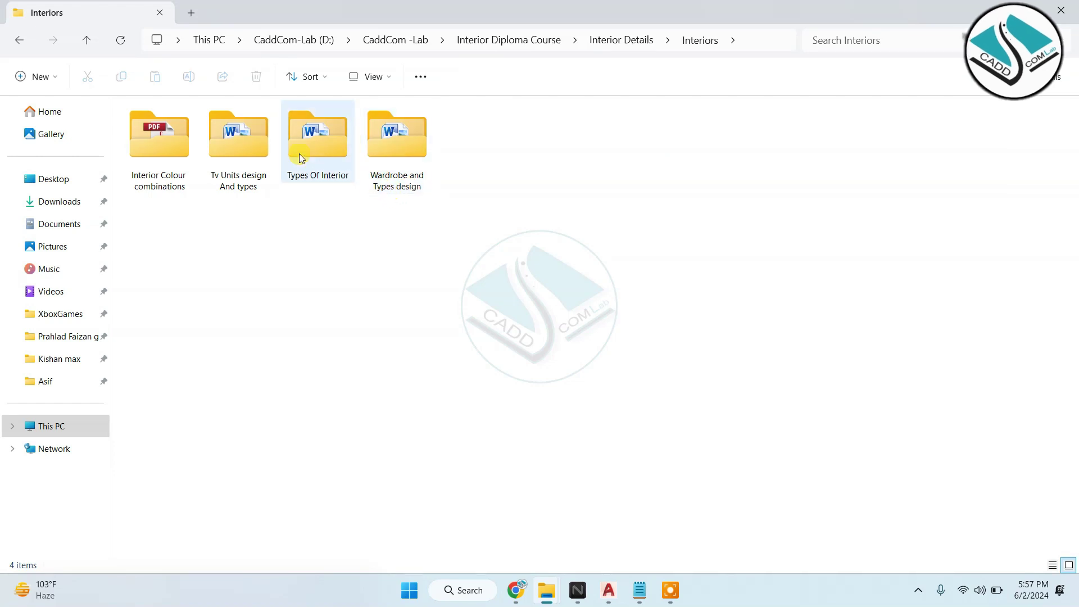
double_click(145, 153)
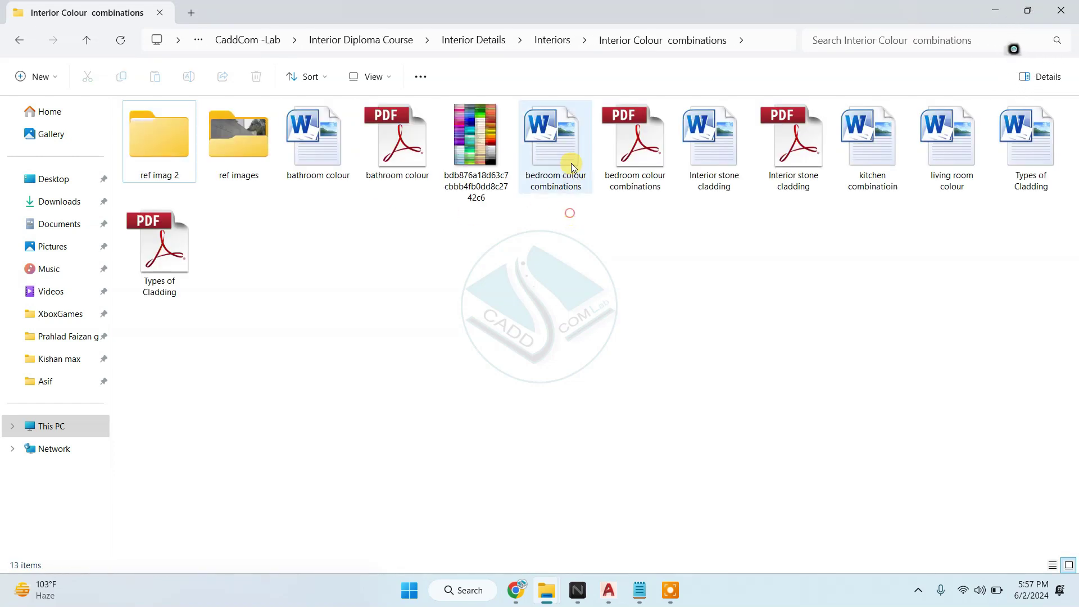
double_click(330, 160)
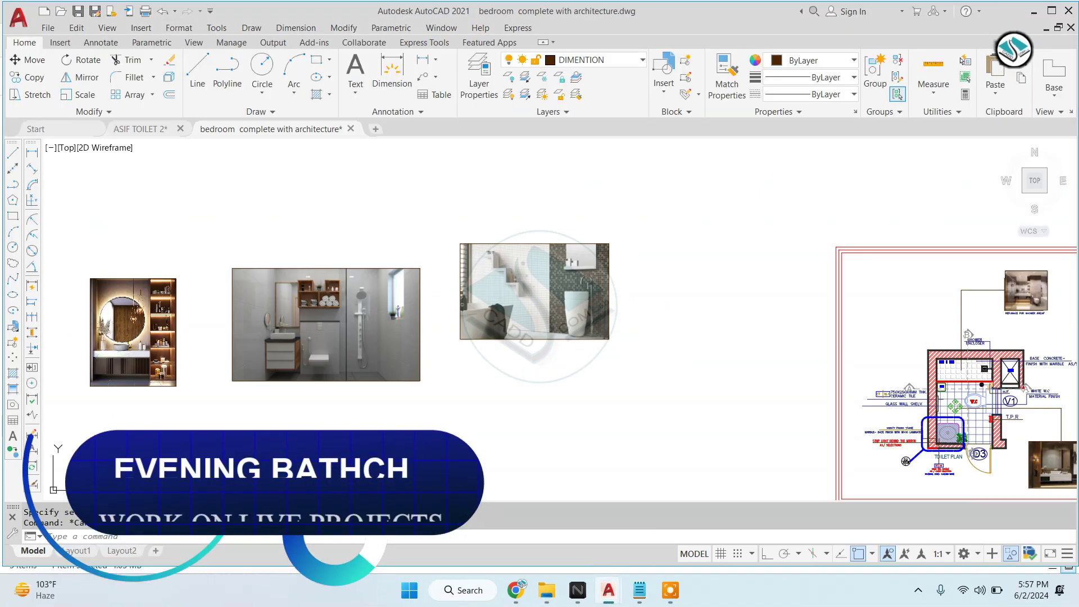
Bring the bathroom colour document forward and dismiss the Office activation notice
left_click(691, 589)
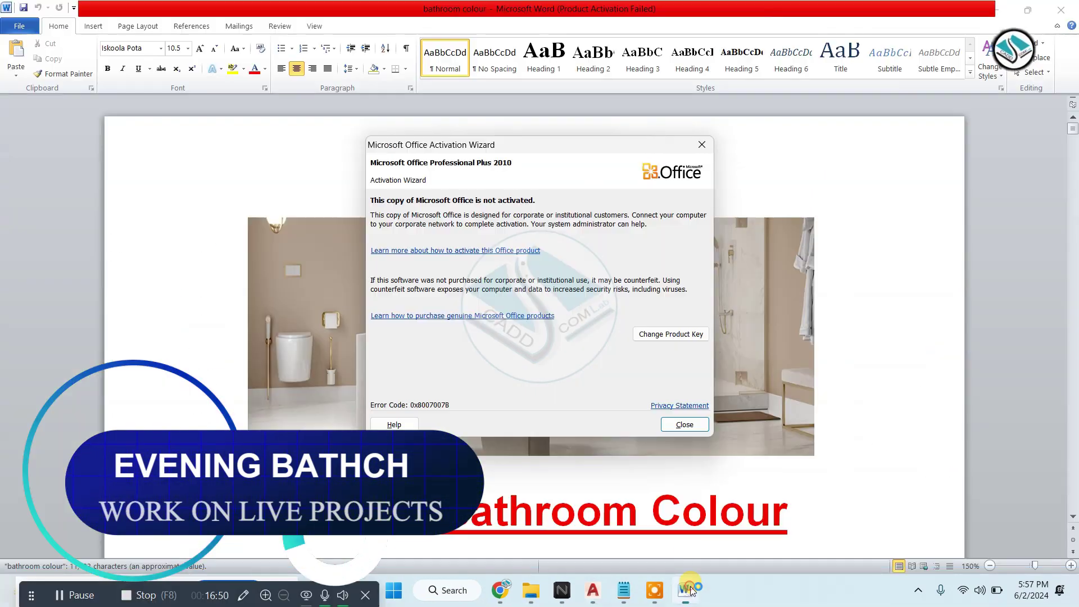
key("Escape")
scroll(586, 311, "down", 5)
scroll(586, 310, "down", 5)
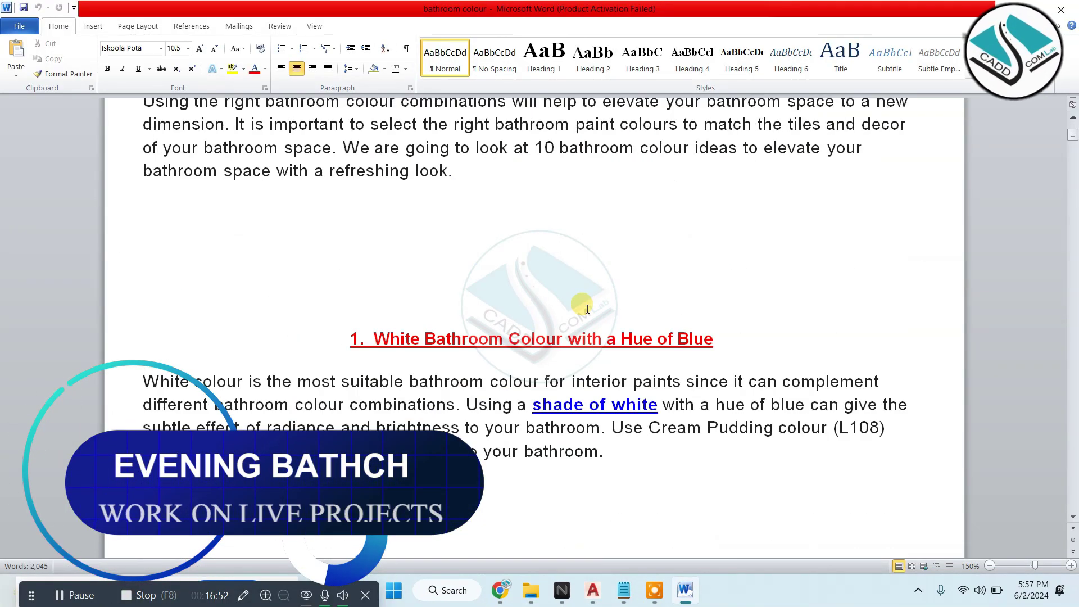
scroll(587, 311, "down", 5)
scroll(586, 311, "up", 3)
scroll(497, 155, "up", 2, "ctrl")
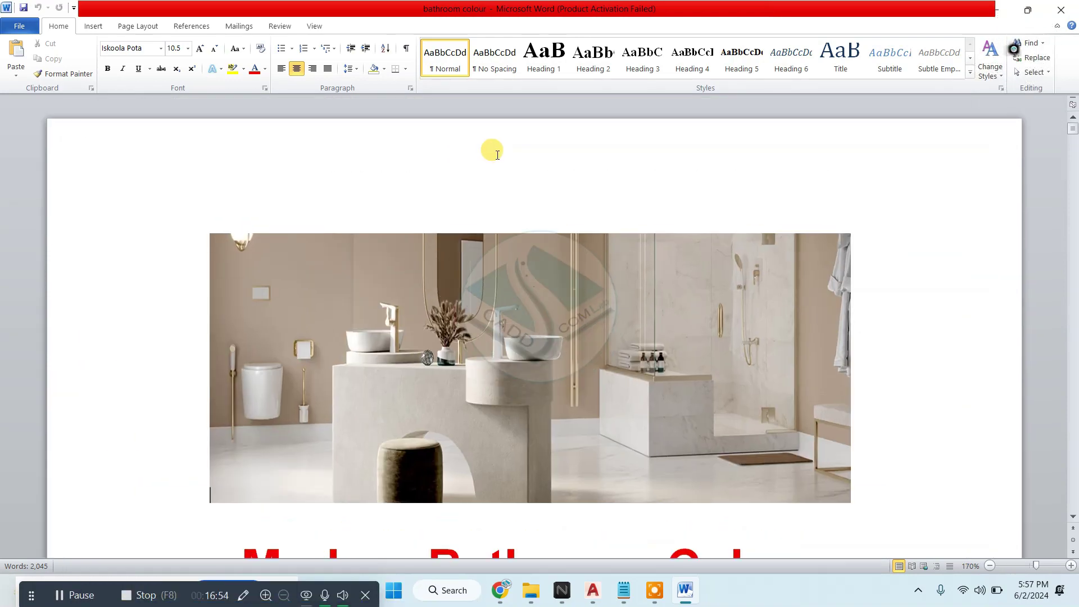
scroll(429, 283, "down", 5)
scroll(430, 284, "down", 5)
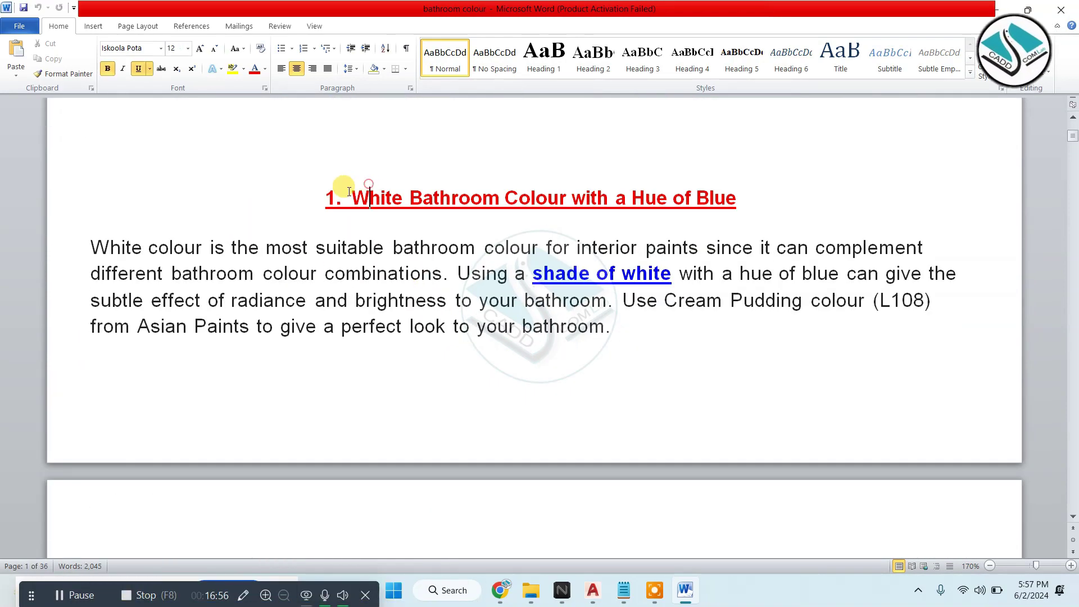
Highlight the White Bathroom Colour heading and scroll through the following sections
left_click_drag(349, 191, 674, 193)
scroll(517, 298, "down", 5)
scroll(517, 298, "down", 3)
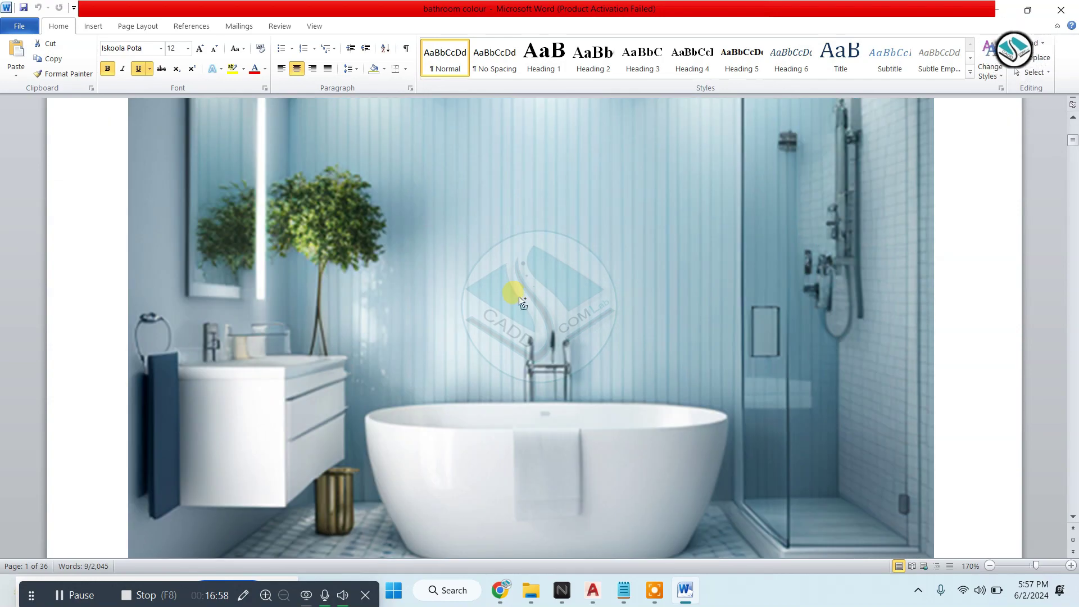
scroll(517, 298, "down", 2, "ctrl")
scroll(518, 298, "down", 2, "ctrl")
scroll(517, 299, "down", 3)
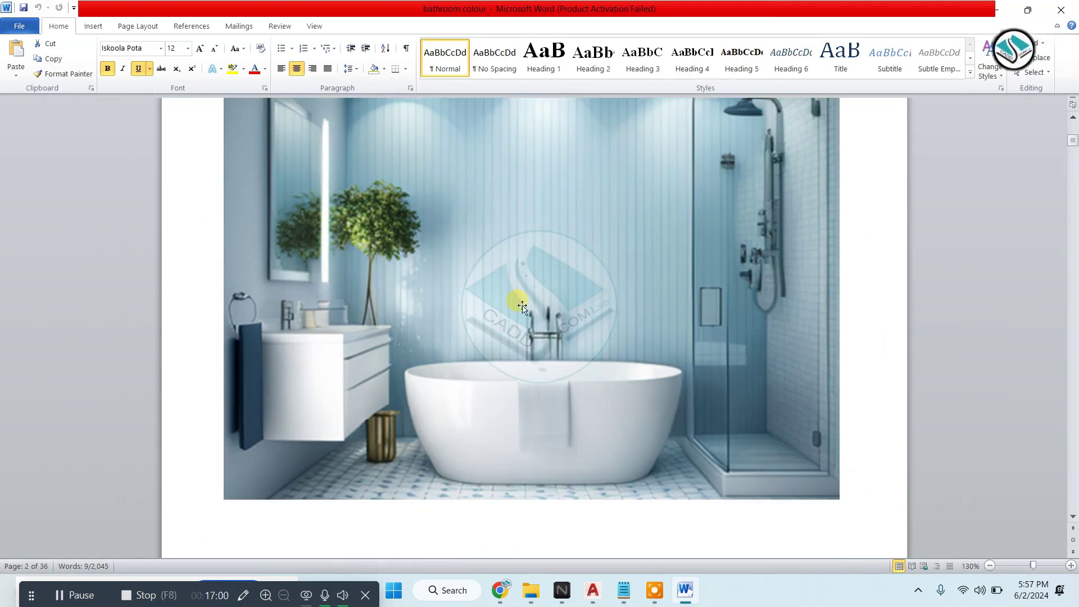
scroll(522, 307, "down", 7)
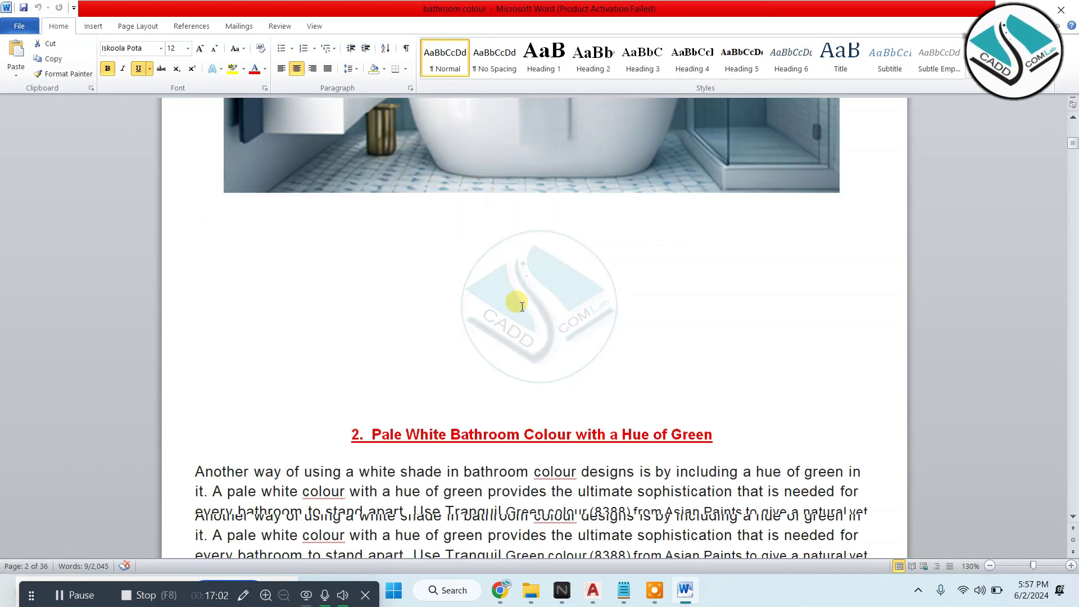
scroll(516, 301, "down", 4)
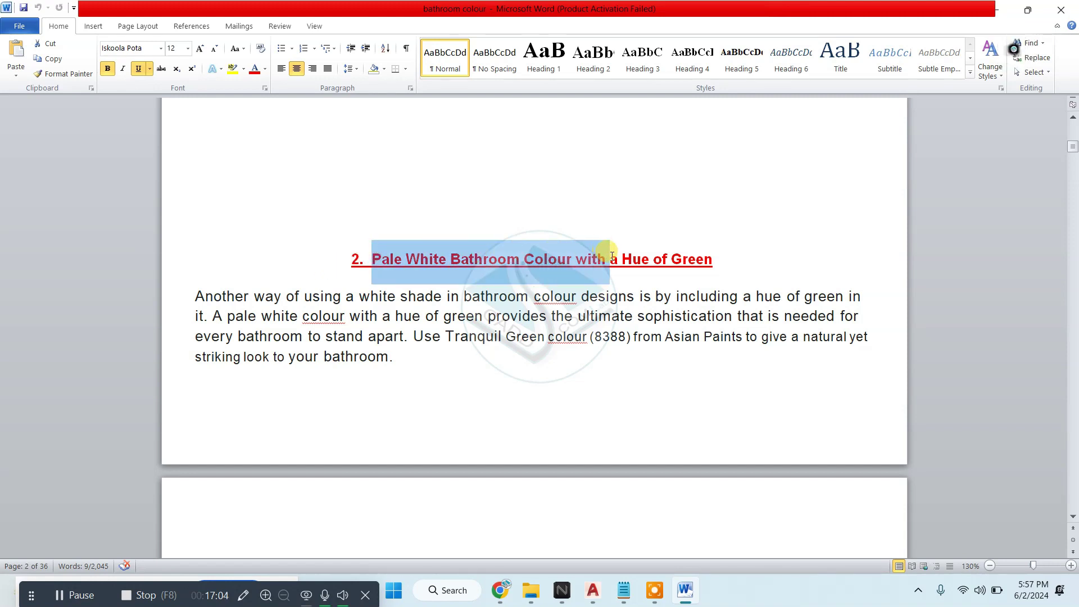
scroll(496, 286, "down", 10)
scroll(560, 343, "up", 1)
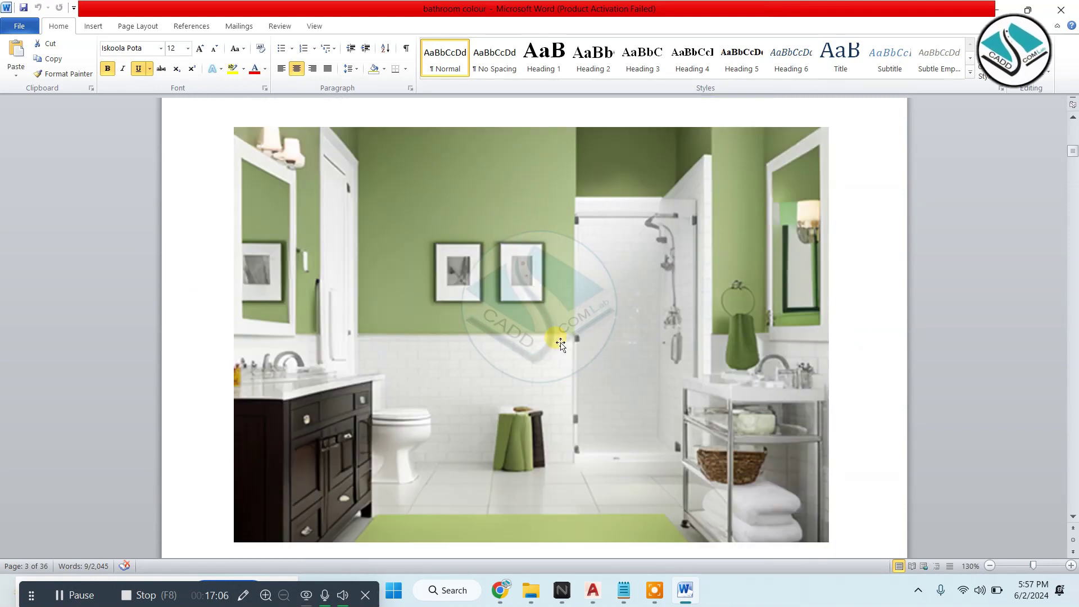
scroll(560, 343, "down", 8)
scroll(560, 343, "down", 8)
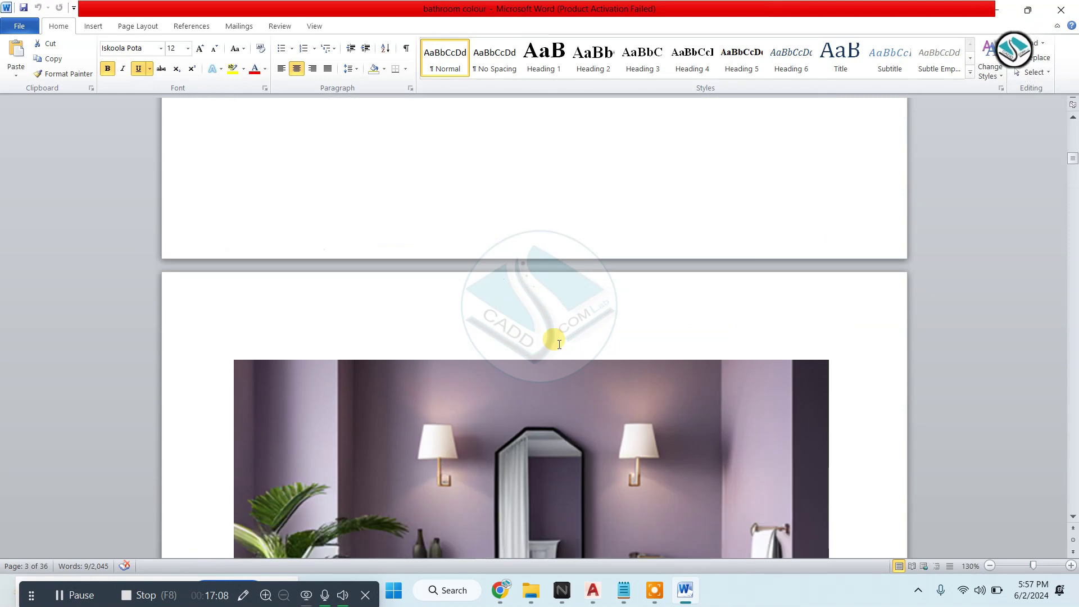
scroll(558, 345, "down", 5)
scroll(558, 344, "up", 4)
scroll(550, 337, "up", 2)
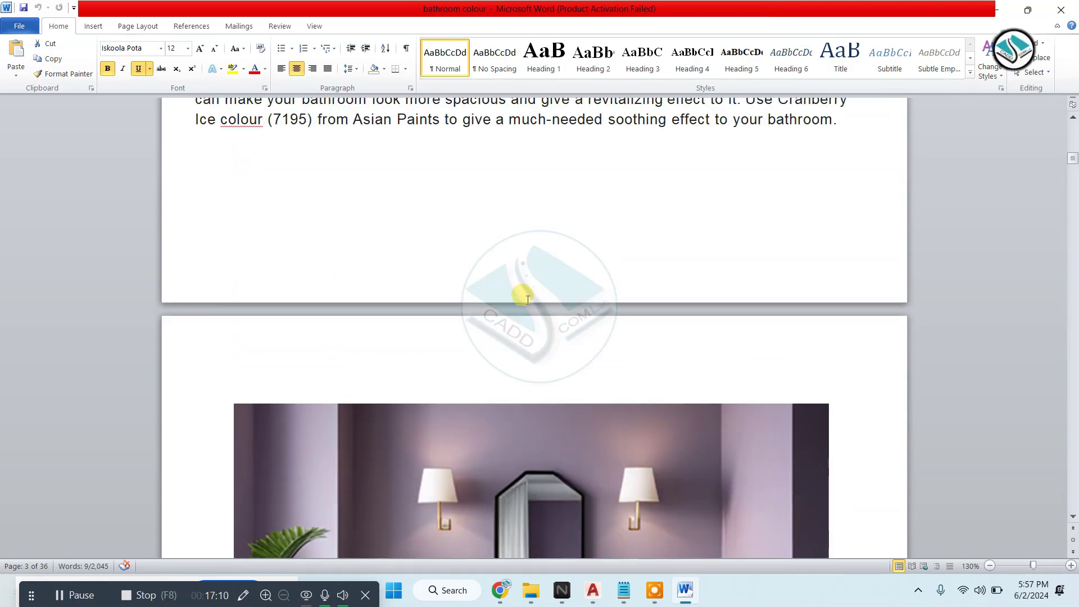
scroll(518, 290, "up", 5)
Highlight the Neutral Bathroom Paint Colours heading and its paragraph
left_click_drag(501, 239, 669, 231)
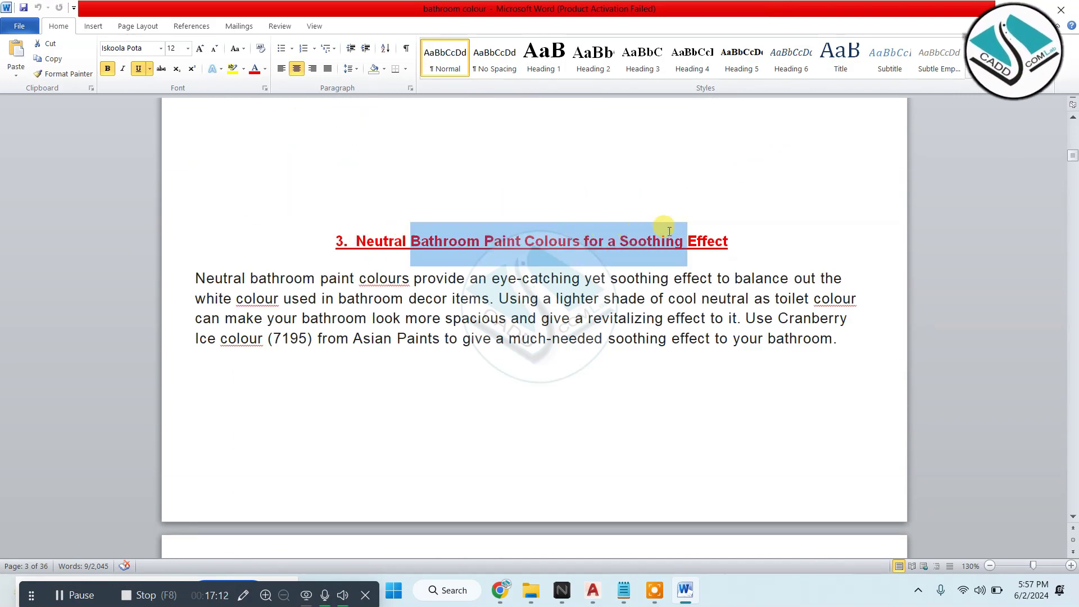
scroll(561, 269, "down", 4)
scroll(561, 270, "up", 2)
left_click(609, 271)
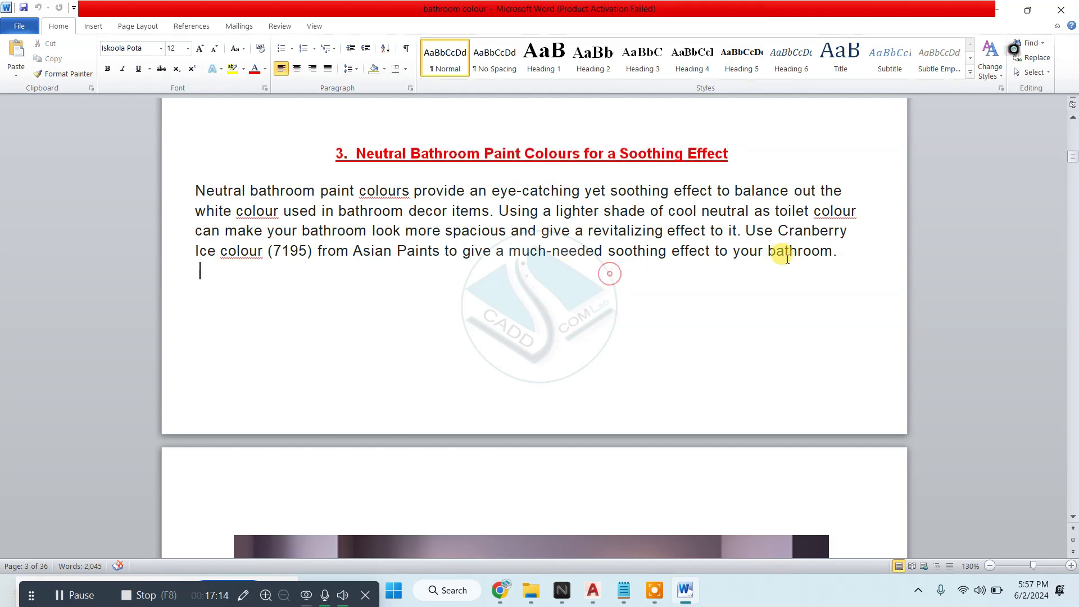
mouse_move(827, 250)
left_mouse_down()
mouse_move(415, 235)
mouse_move(259, 211)
left_mouse_up()
Scroll down to the lavender and Refreshing Mint Green sections on page 5
scroll(405, 286, "down", 3)
scroll(414, 288, "down", 2)
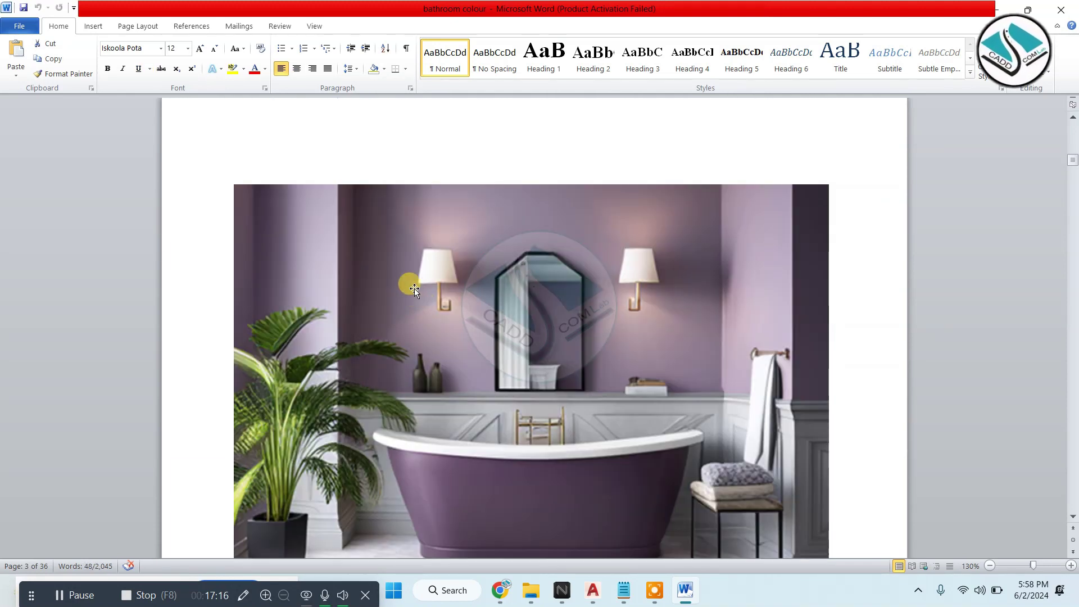
scroll(478, 303, "down", 1)
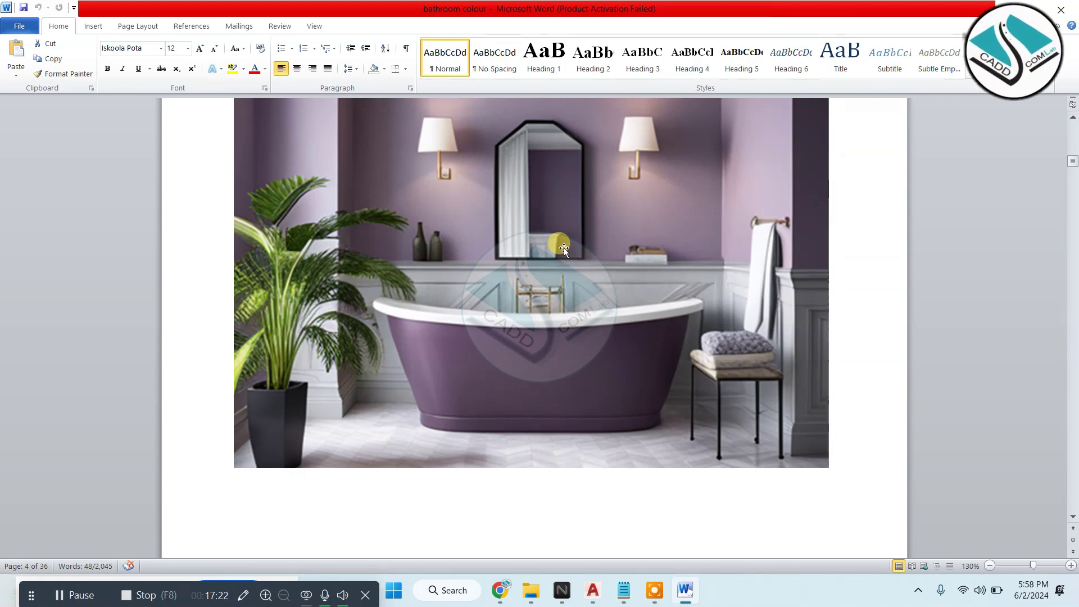
scroll(565, 248, "down", 1)
scroll(559, 296, "down", 5)
scroll(559, 304, "down", 4)
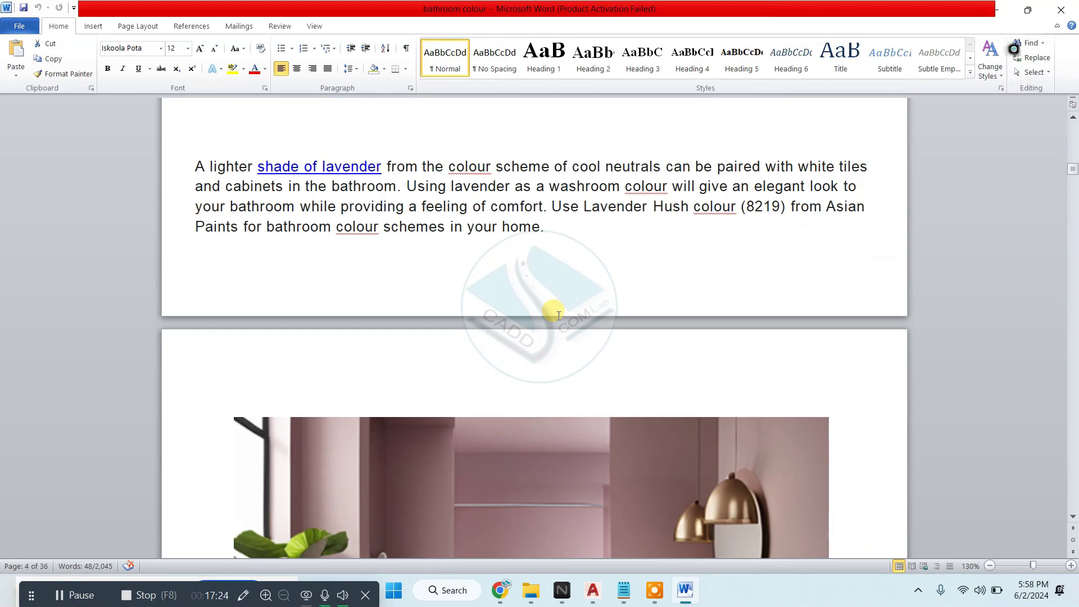
scroll(559, 316, "down", 3)
scroll(559, 316, "up", 5)
scroll(595, 288, "down", 4)
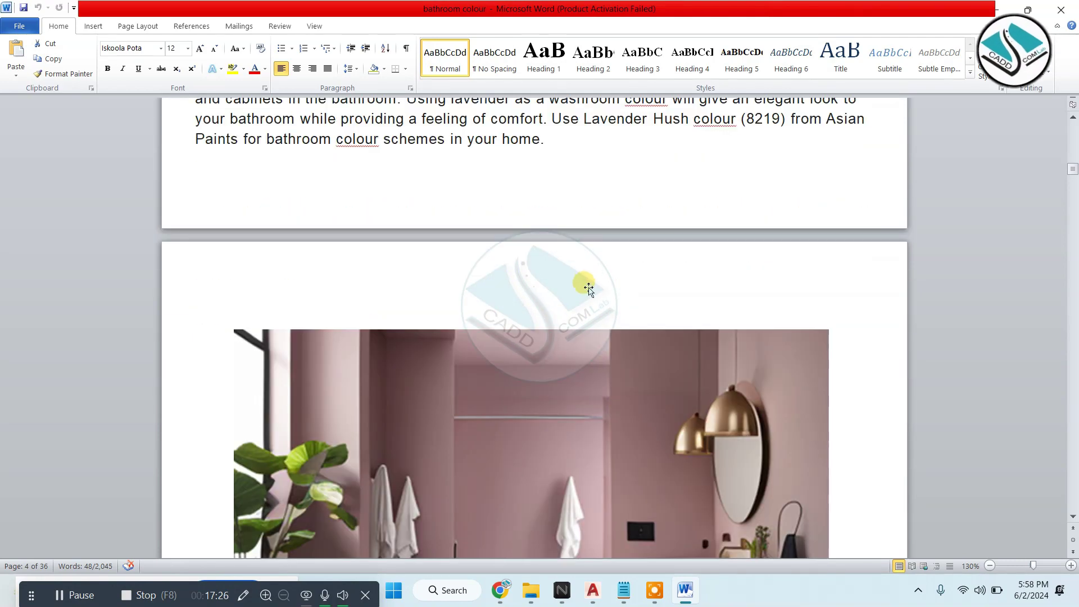
scroll(586, 285, "down", 3)
scroll(555, 302, "down", 5)
scroll(552, 300, "down", 3)
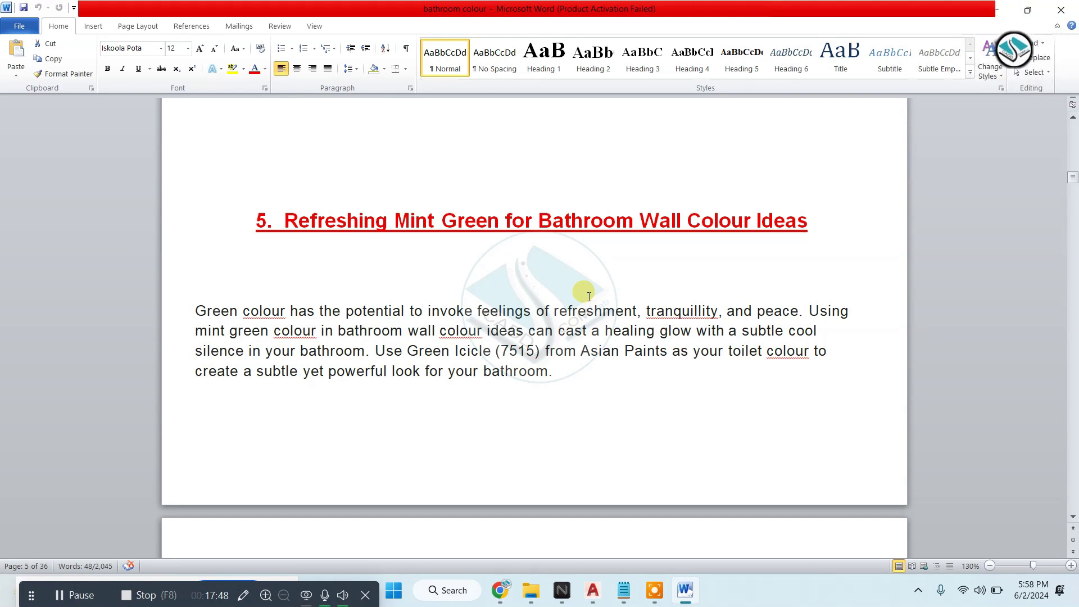
scroll(419, 336, "down", 7)
scroll(450, 309, "down", 4)
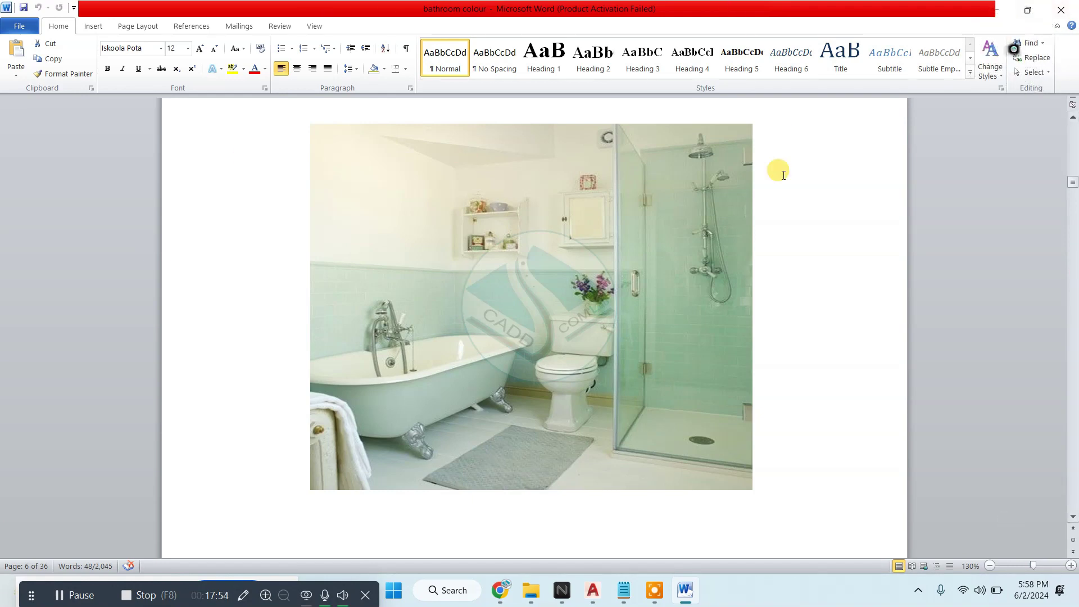
scroll(665, 267, "down", 5)
scroll(634, 259, "down", 3)
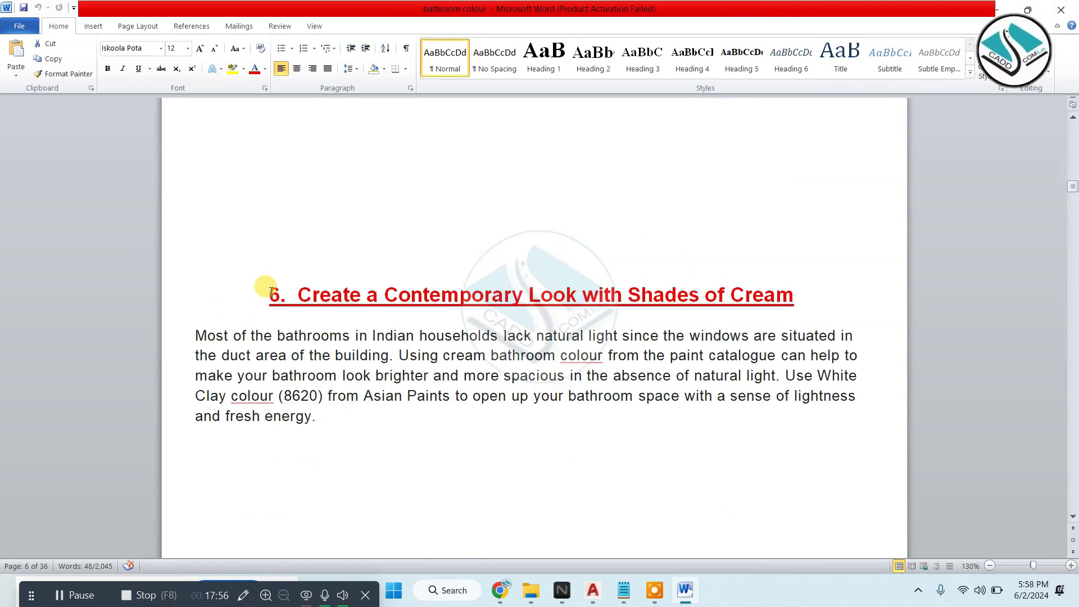
left_click_drag(271, 292, 789, 296)
scroll(629, 320, "up", 8)
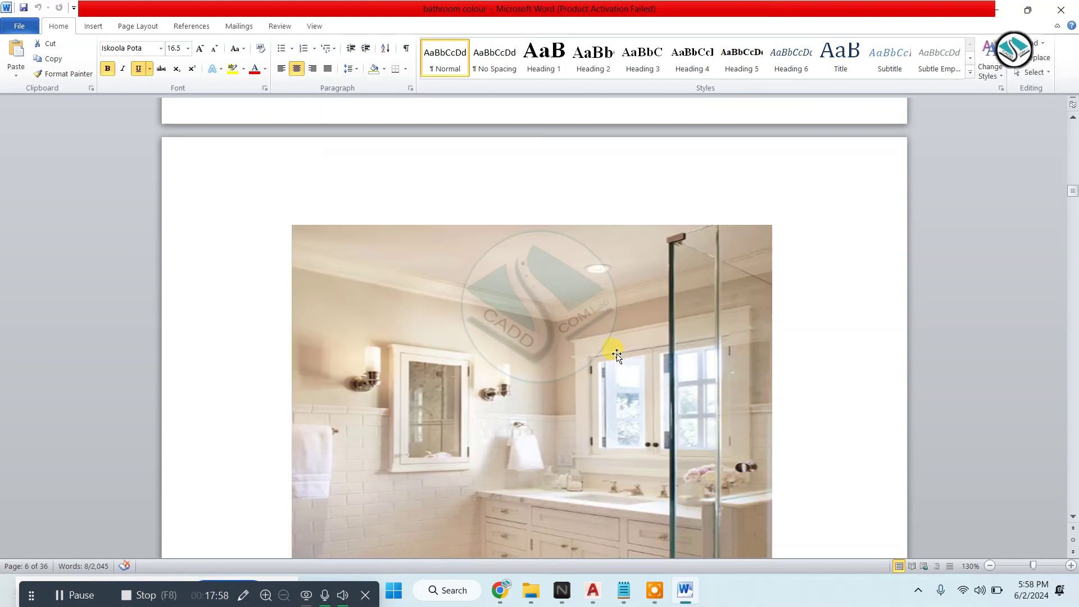
scroll(601, 349, "down", 7)
scroll(335, 167, "down", 3)
triple_click(301, 178)
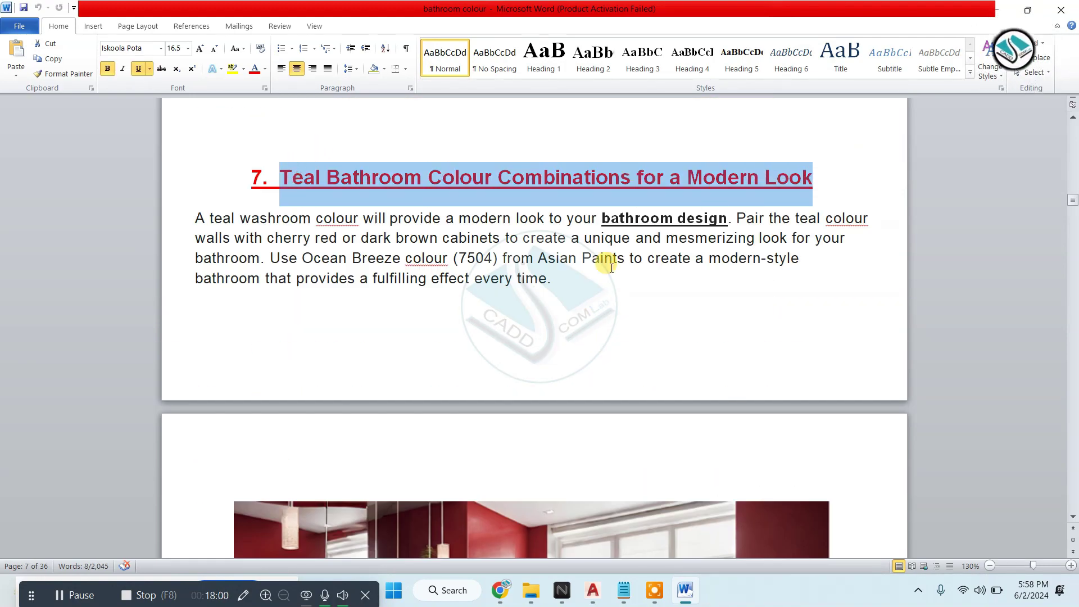
scroll(541, 302, "down", 5)
scroll(528, 318, "down", 1)
scroll(528, 318, "down", 1)
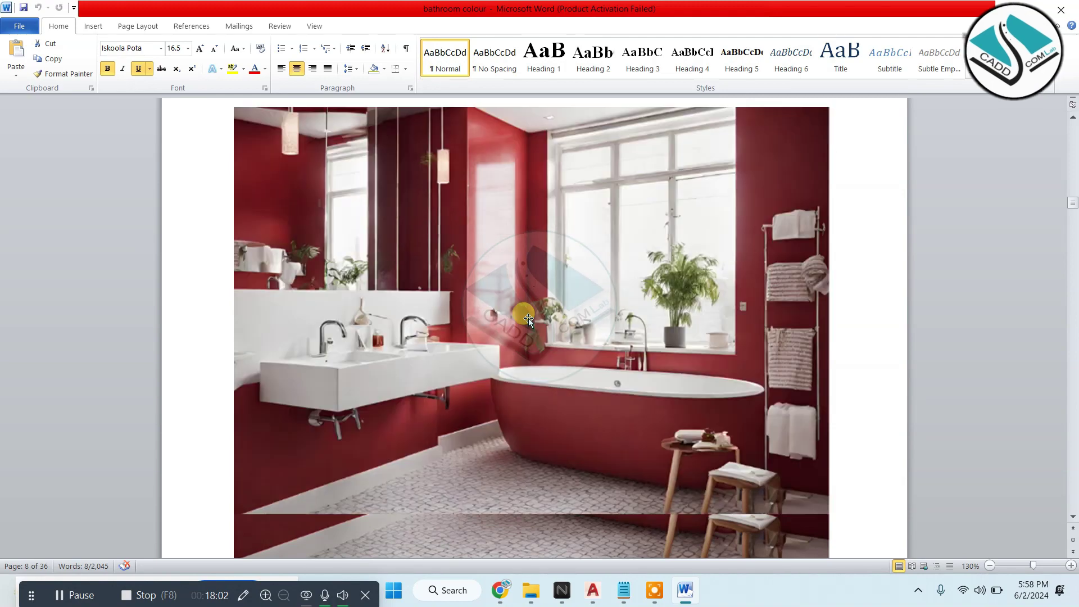
scroll(523, 315, "down", 10)
scroll(514, 321, "up", 5)
scroll(600, 251, "up", 4)
scroll(600, 251, "down", 3)
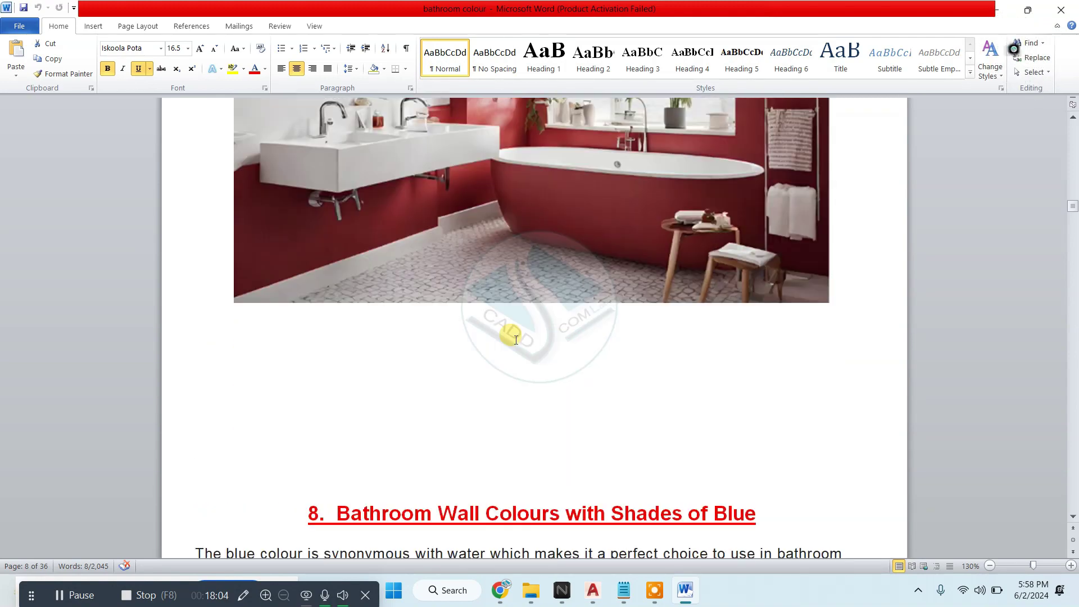
scroll(513, 330, "down", 2)
scroll(513, 331, "down", 1)
left_click_drag(405, 291, 790, 290)
scroll(625, 303, "down", 4)
scroll(625, 304, "down", 4)
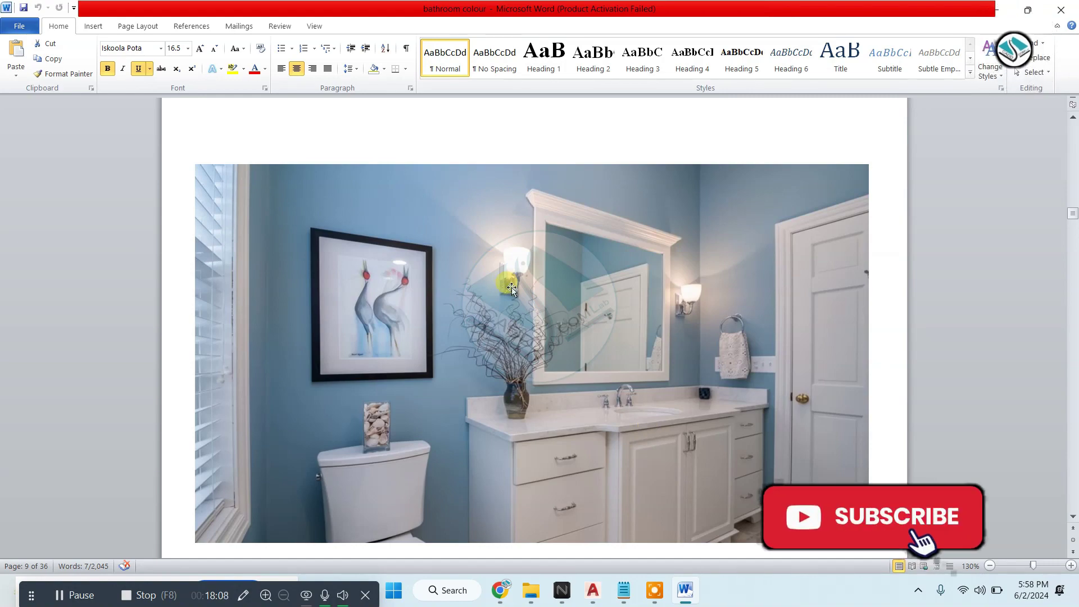
scroll(511, 288, "down", 10)
scroll(512, 288, "down", 7)
scroll(512, 294, "down", 4)
scroll(617, 238, "down", 1)
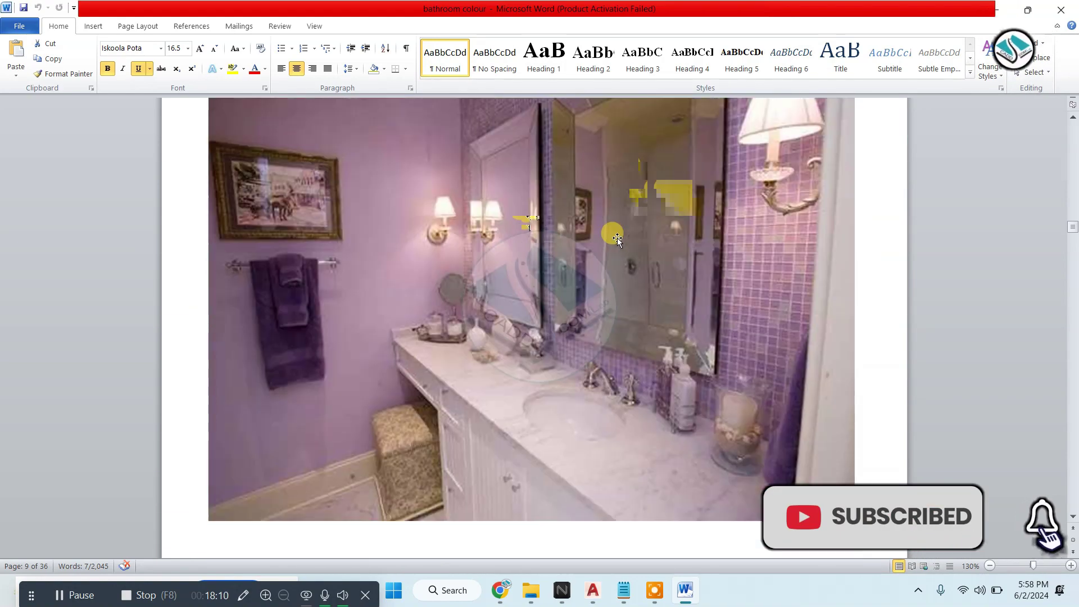
scroll(617, 238, "down", 5)
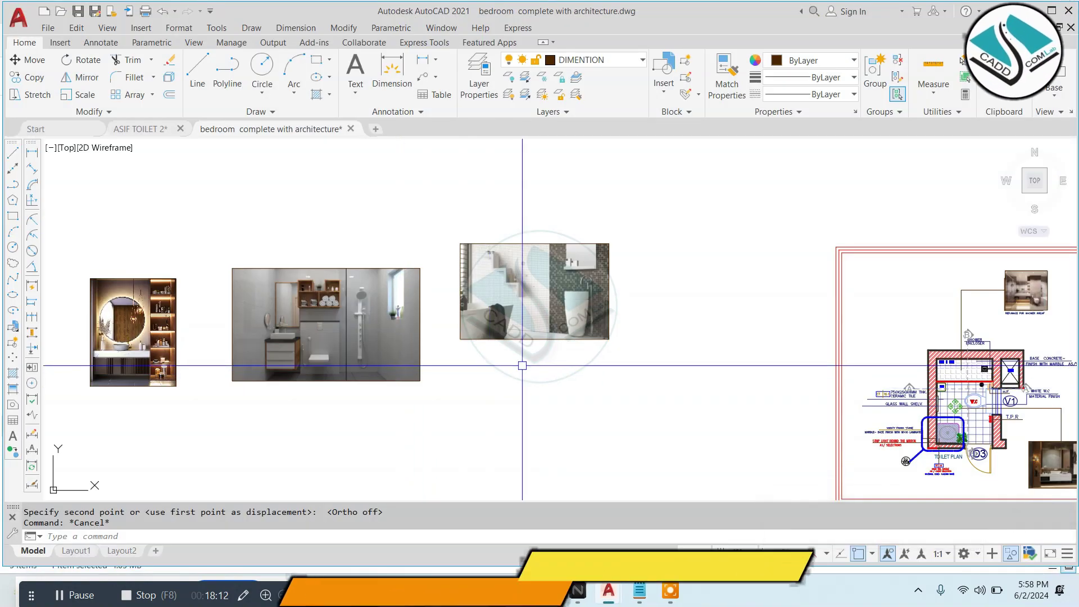
Pan and zoom to show Elevation-B beside Elevation-D, cancelling the unfinished command
scroll(452, 326, "down", 4)
middle_click_drag(452, 325, 315, 253)
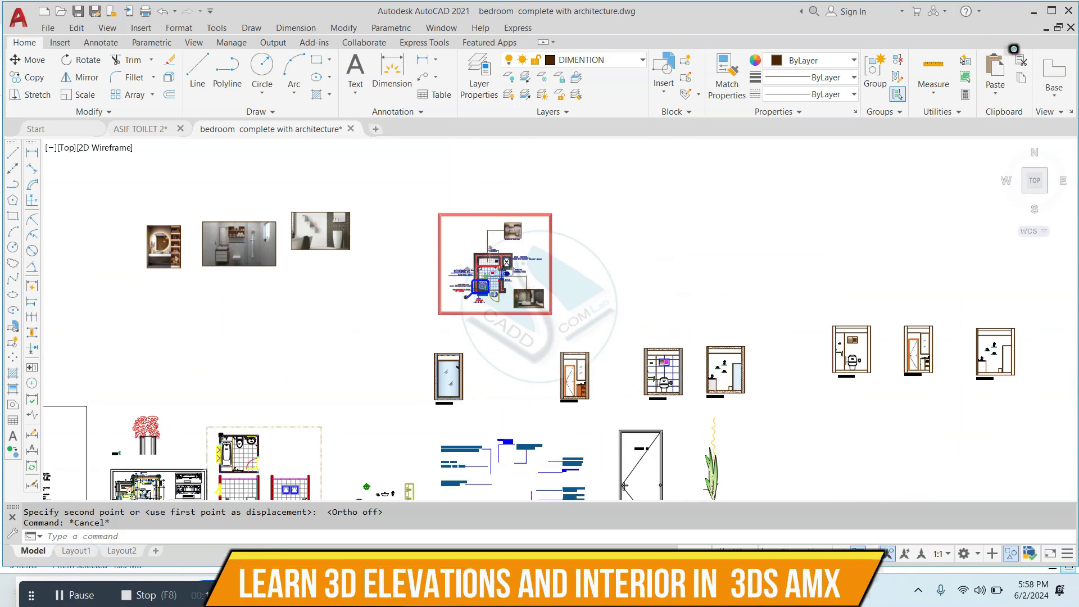
scroll(610, 320, "up", 6)
scroll(610, 320, "up", 4)
key("Escape")
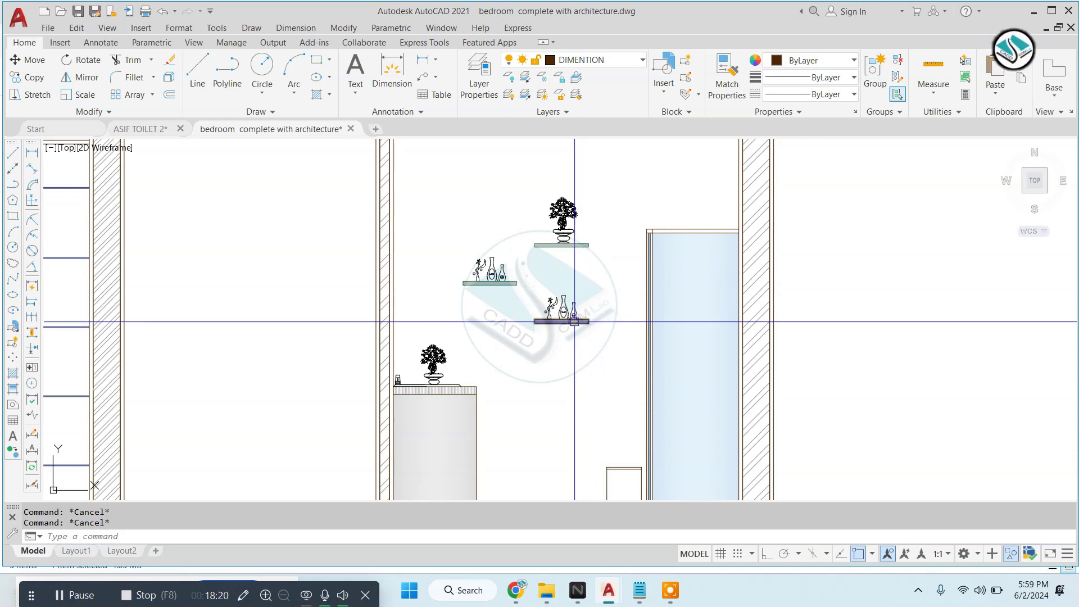
scroll(574, 321, "down", 2)
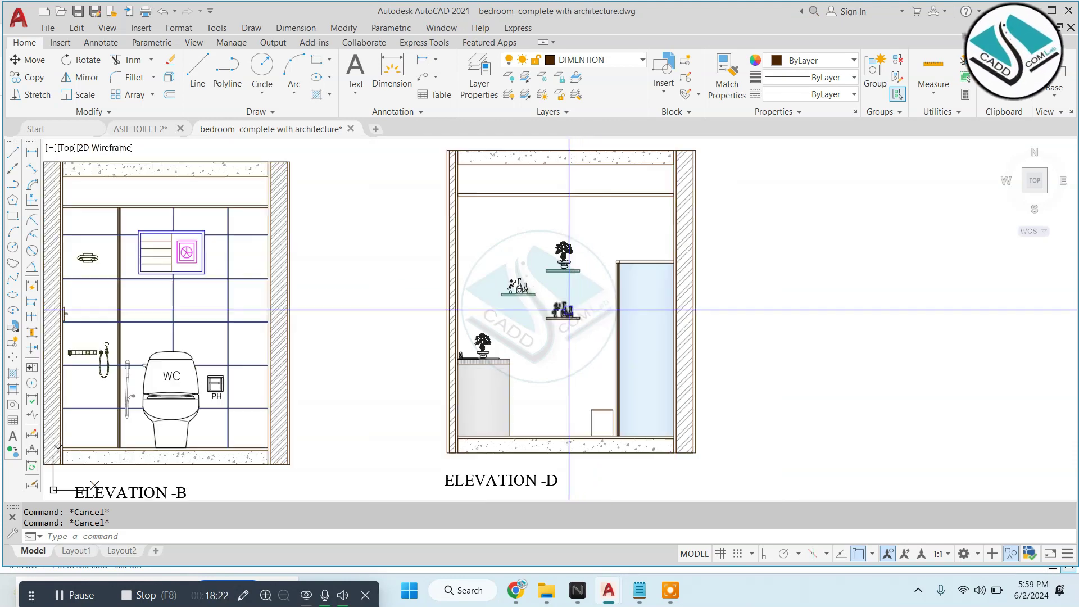
middle_click_drag(568, 321, 534, 320)
type("h")
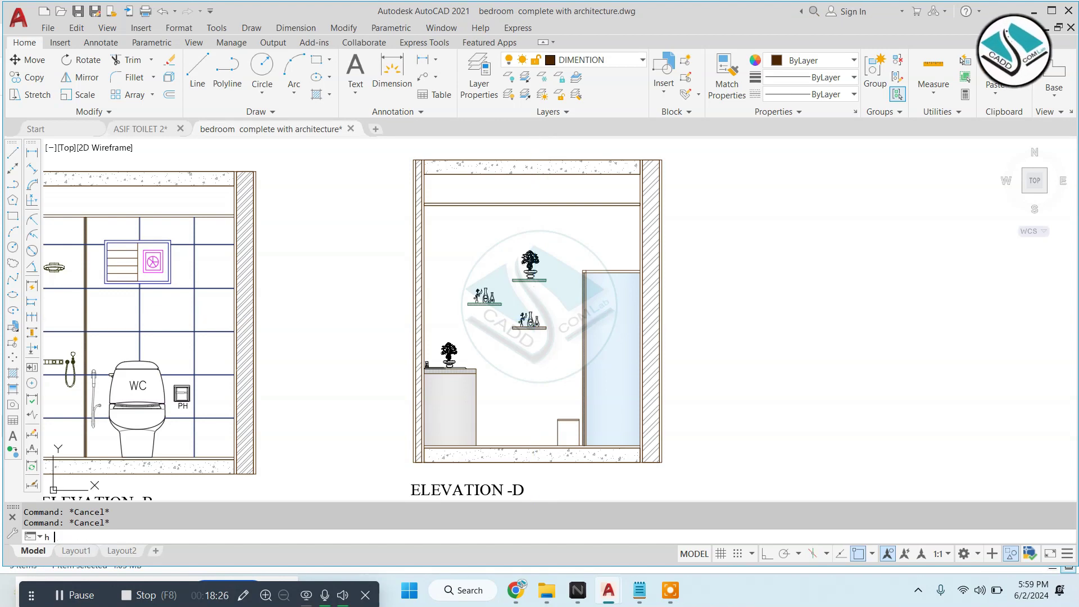
Start a hatch fill and browse its patterns, then cancel it
key("Return")
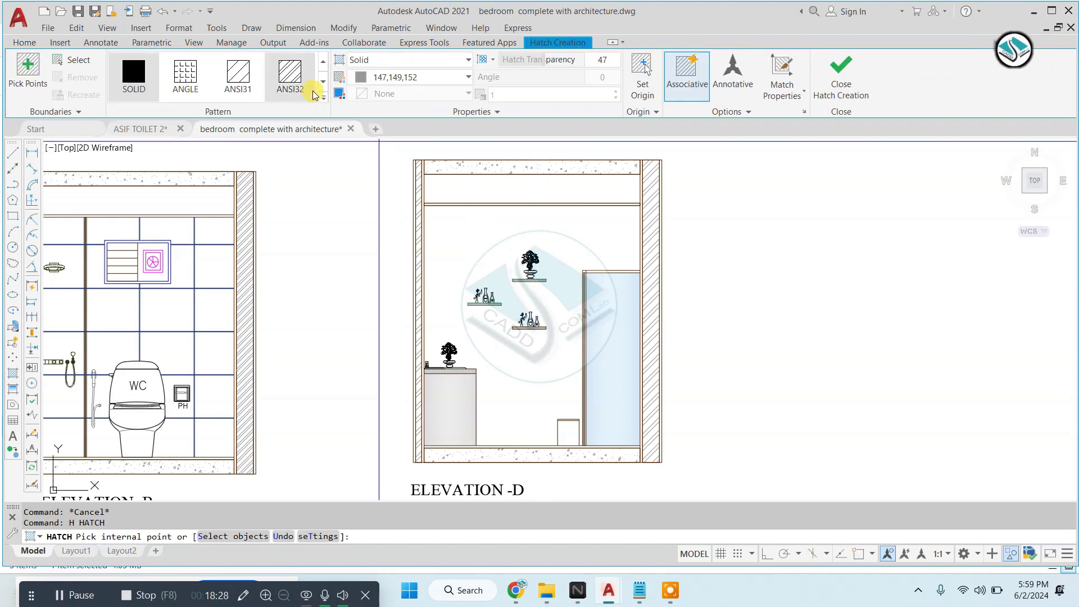
left_click(325, 100)
scroll(565, 277, "up", 3)
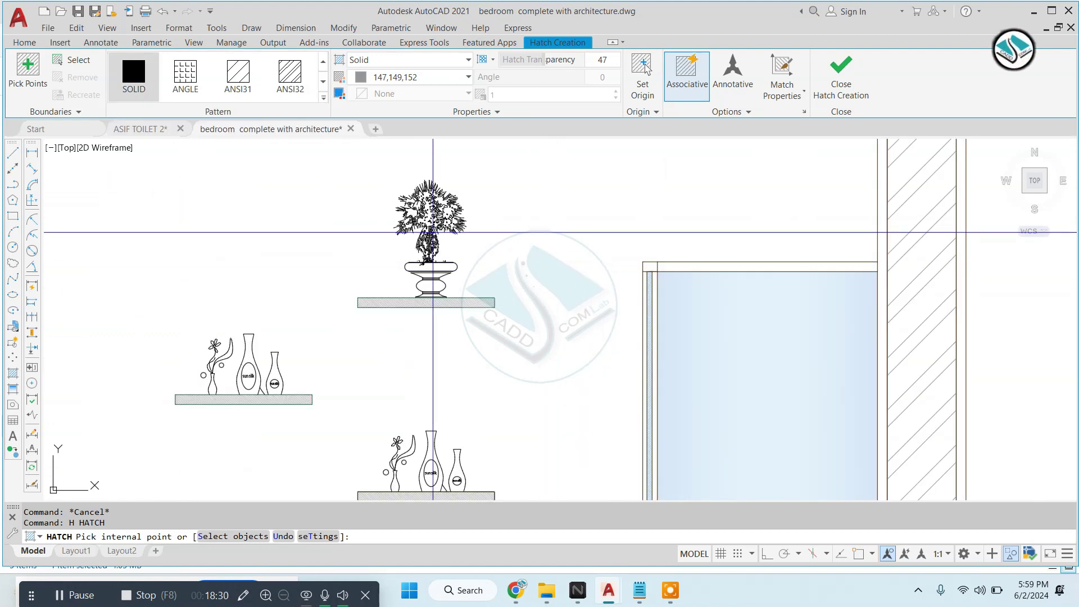
middle_click_drag(564, 277, 649, 277)
key("Escape")
Hide the vases on both Elevation-D shelves with Isolate > Hide Objects
left_click(482, 229)
left_click_drag(399, 269, 284, 367)
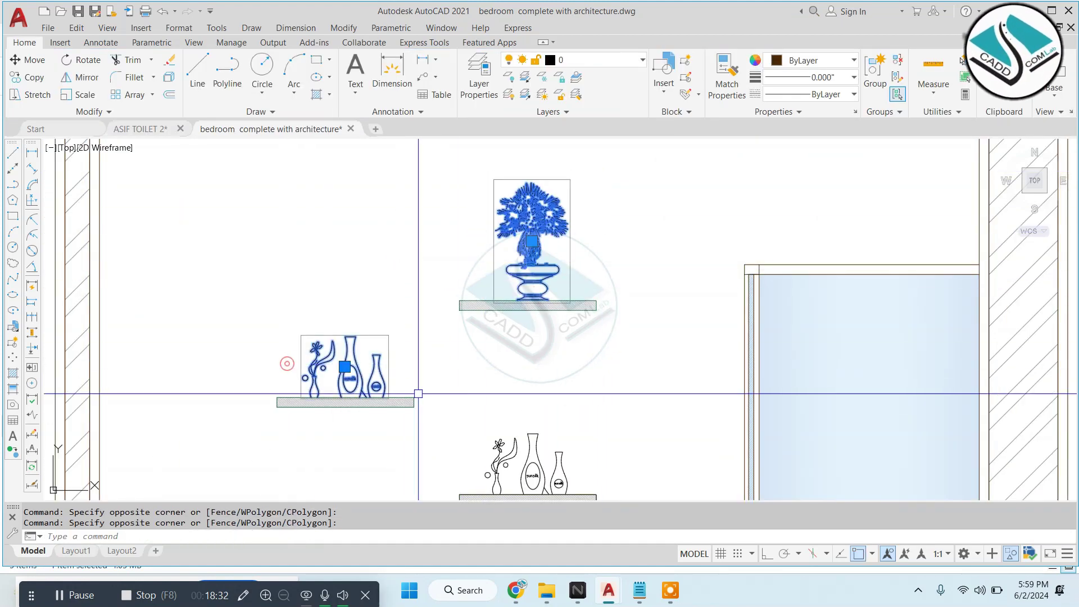
middle_click_drag(284, 366, 242, 236)
left_click_drag(506, 315, 429, 345)
right_click(569, 306)
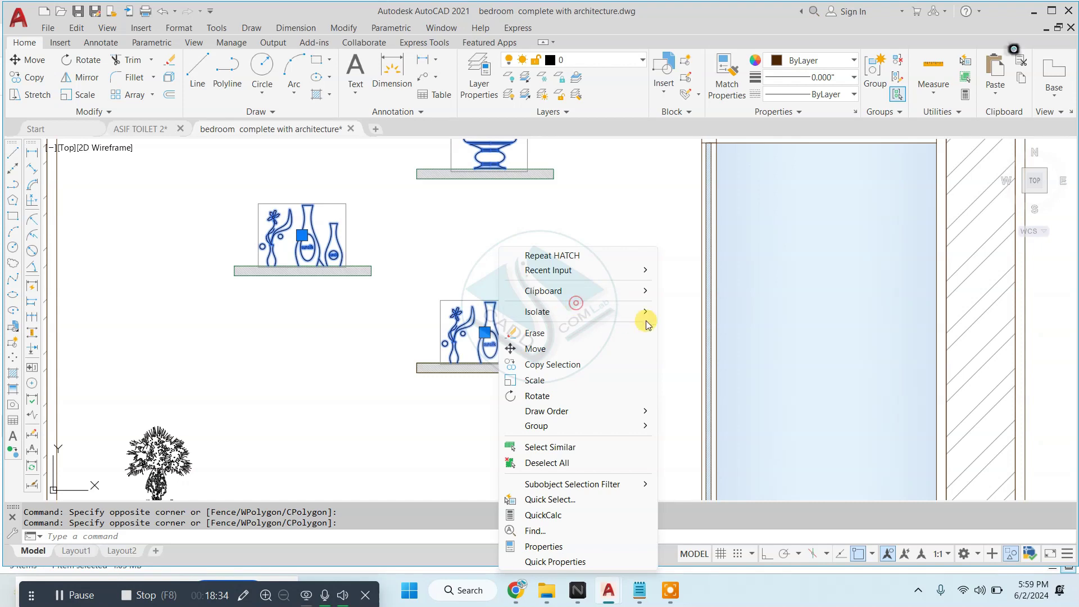
left_click(725, 324)
scroll(726, 324, "down", 2)
scroll(358, 325, "up", 4)
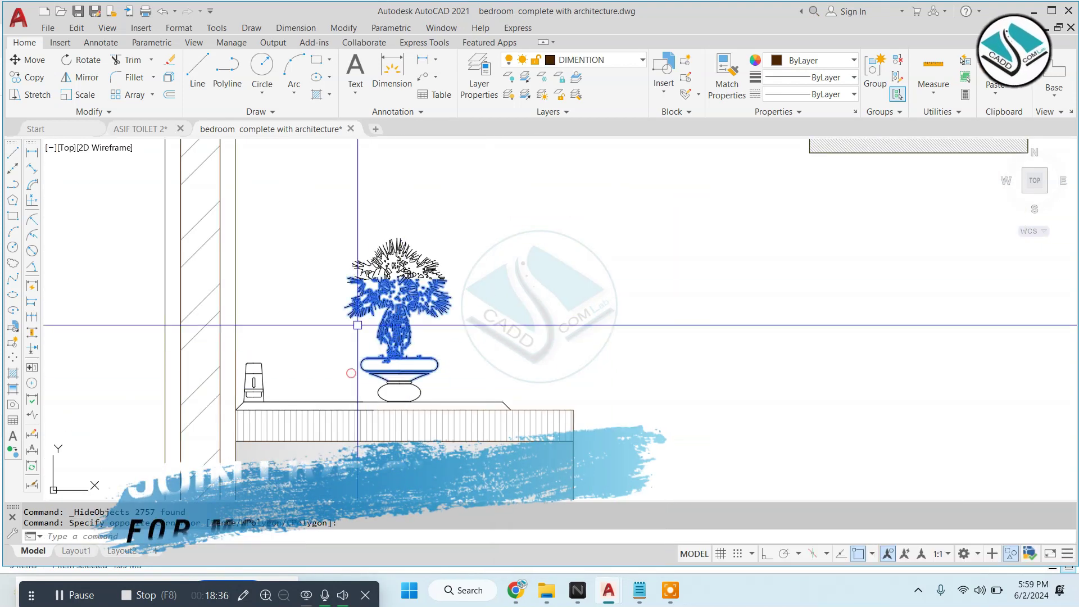
key("Escape")
Group the tree with its pot and hide the group
left_click(573, 205)
left_click(373, 402)
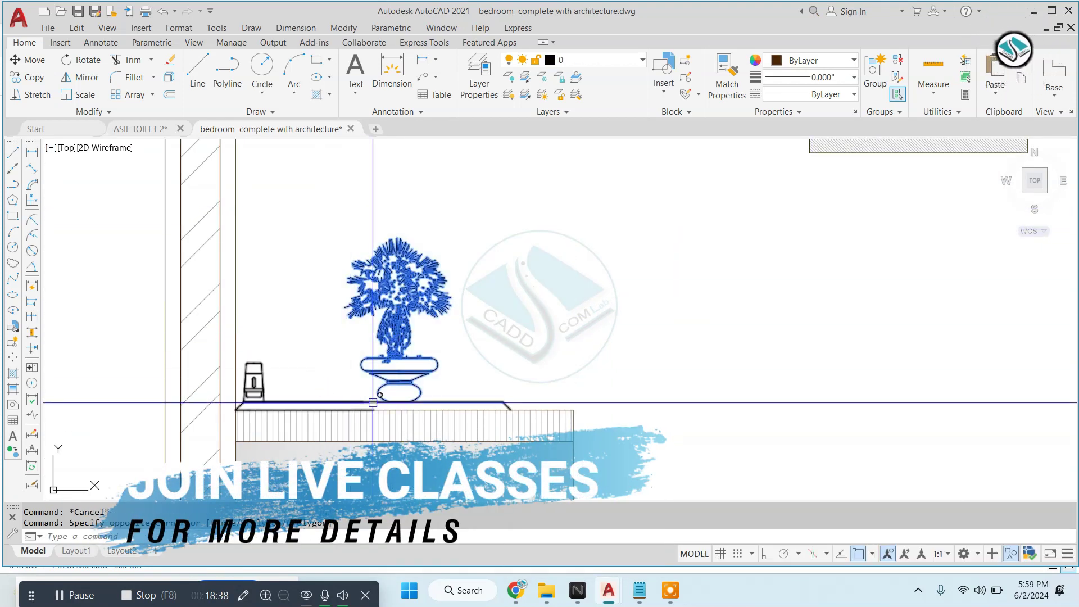
scroll(394, 393, "up", 4)
left_click(163, 365)
left_click(489, 449)
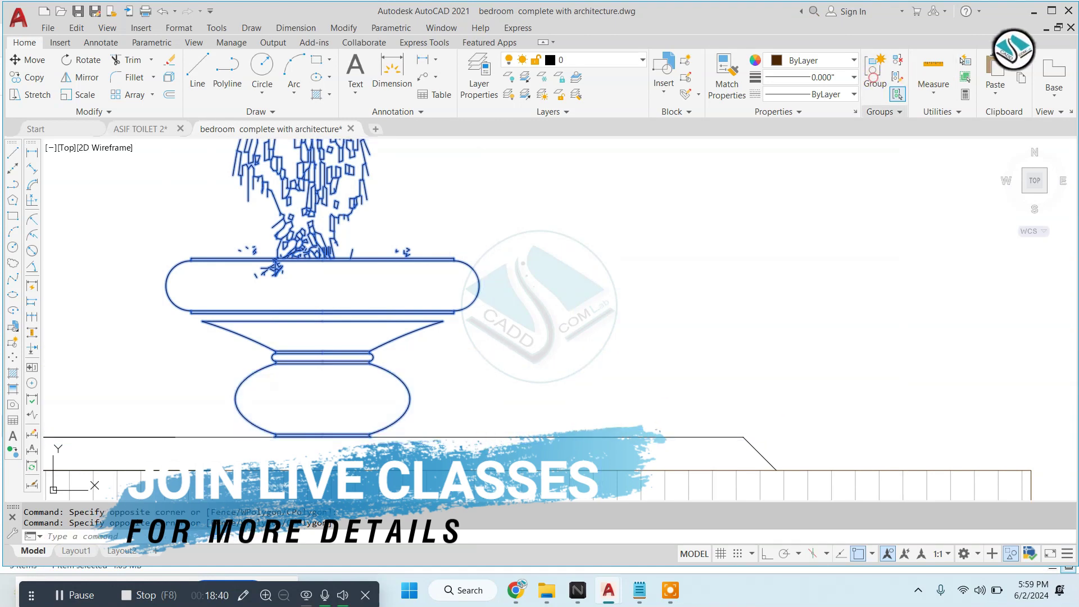
type("g")
key("Return")
scroll(366, 287, "down", 3)
right_click(371, 253)
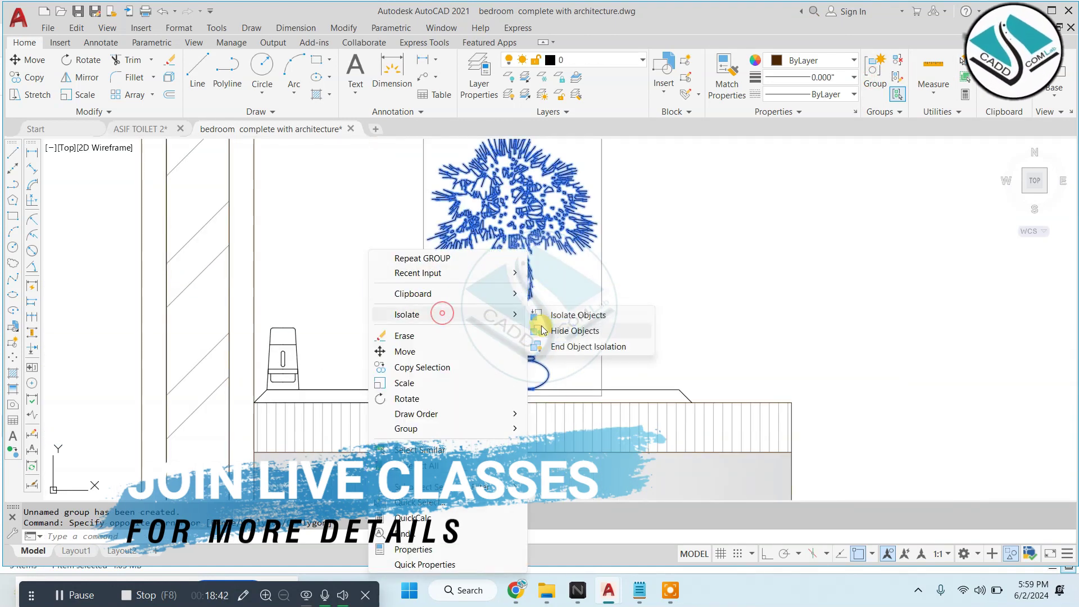
left_click(544, 331)
scroll(515, 259, "up", 3)
type("h")
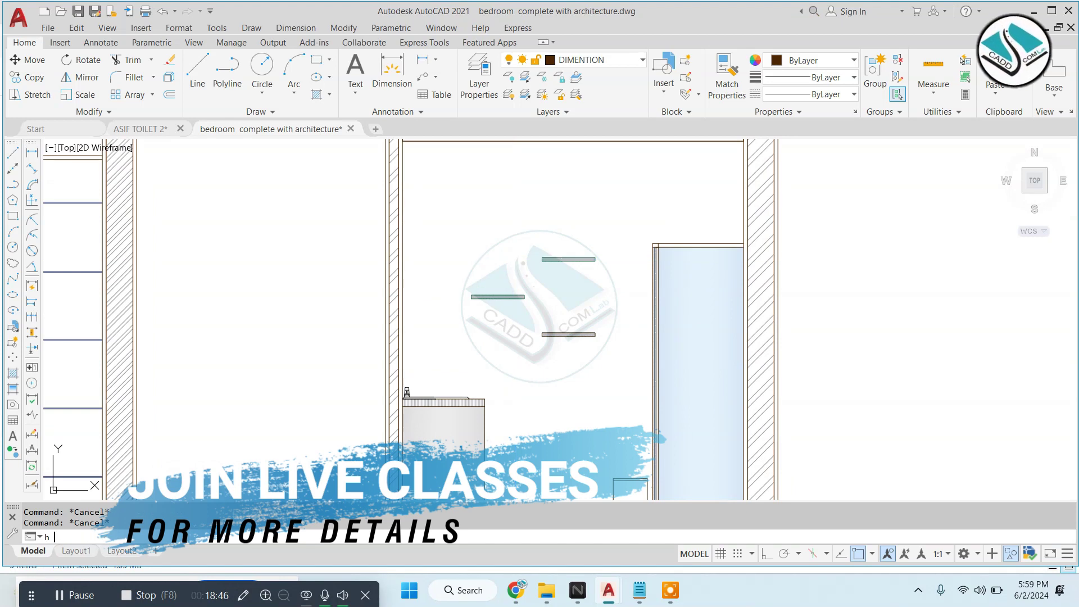
Start a hatch on the Elevation-D back wall using the NET pattern
key("Return")
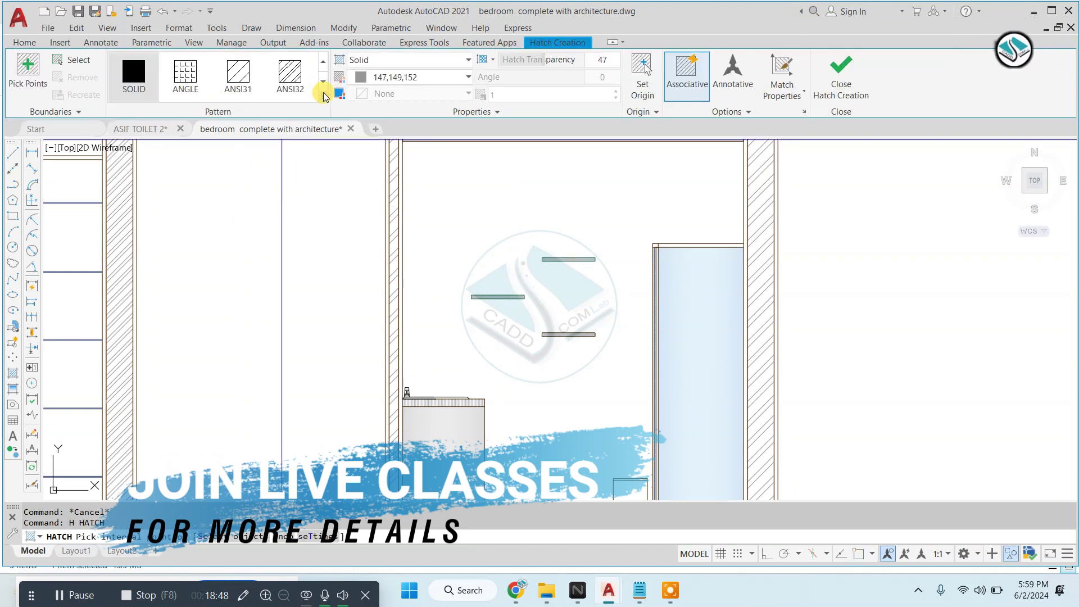
left_click(323, 104)
scroll(241, 216, "down", 2)
scroll(214, 201, "down", 2)
scroll(215, 201, "down", 2)
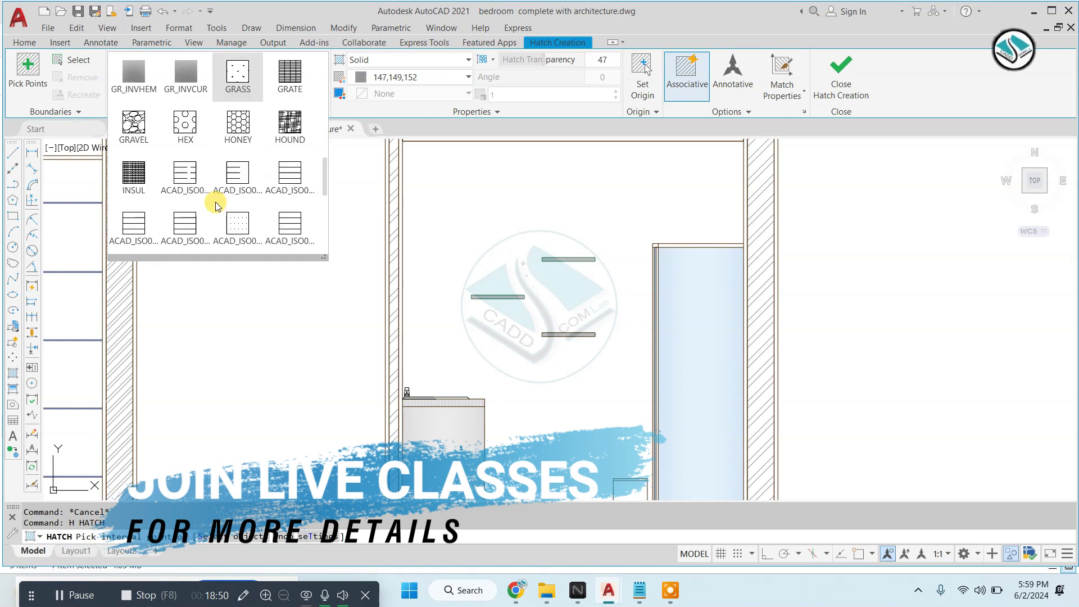
scroll(212, 205, "down", 2)
left_click(182, 135)
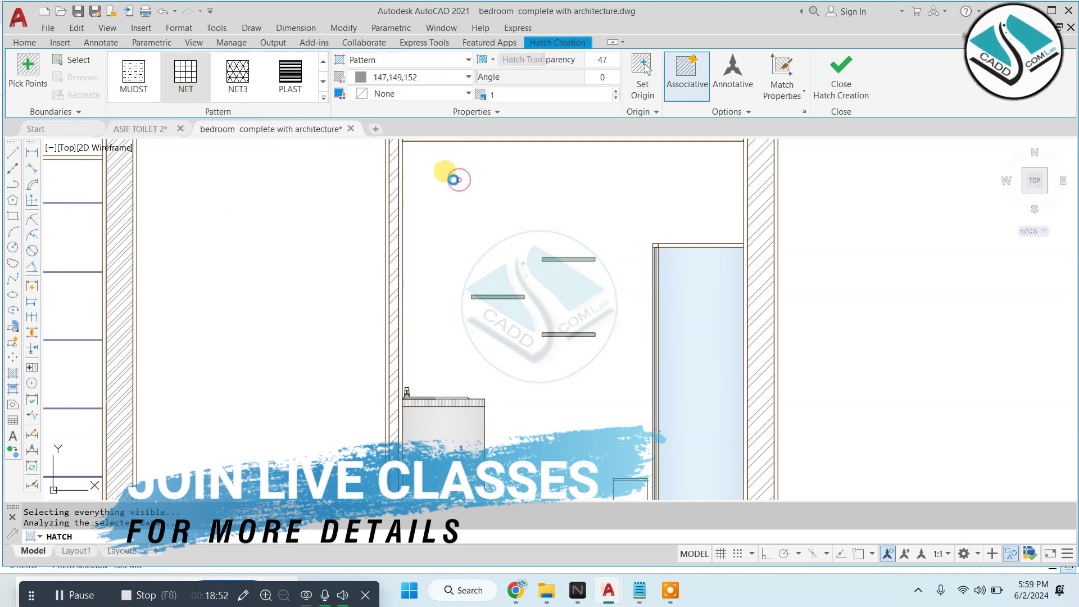
scroll(522, 225, "down", 2)
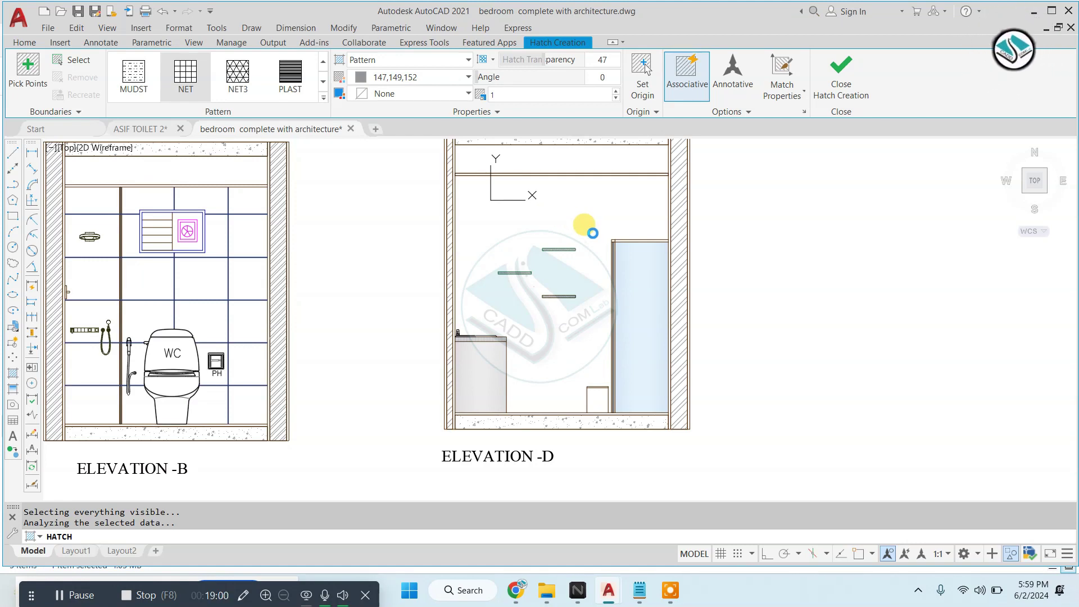
Set the hatch scale to 110 and colour to 205,105,40, then close Hatch Creation
left_click(497, 94)
type("50")
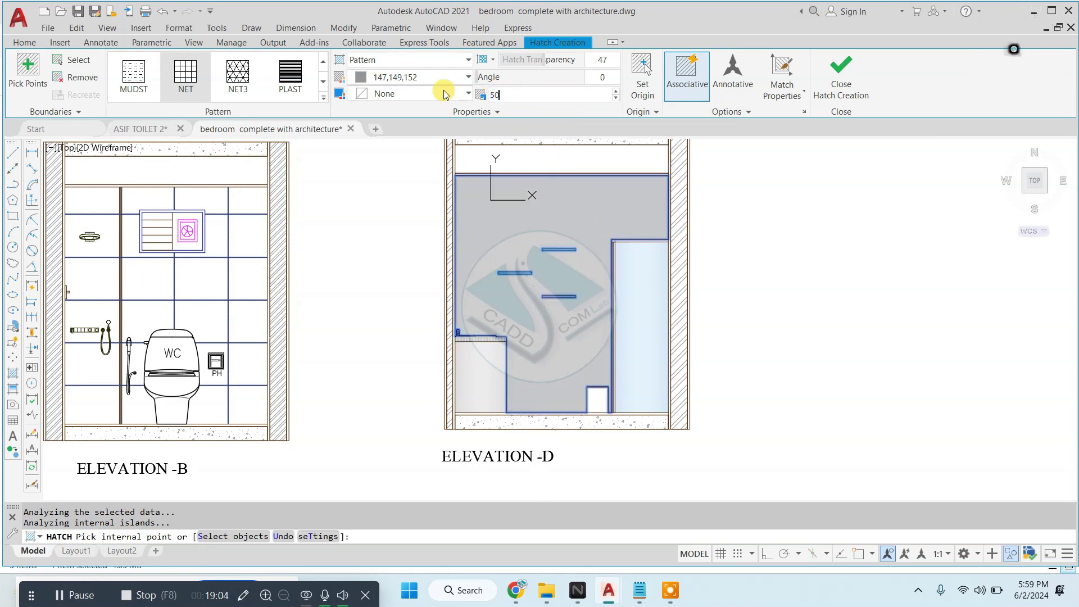
key("Return")
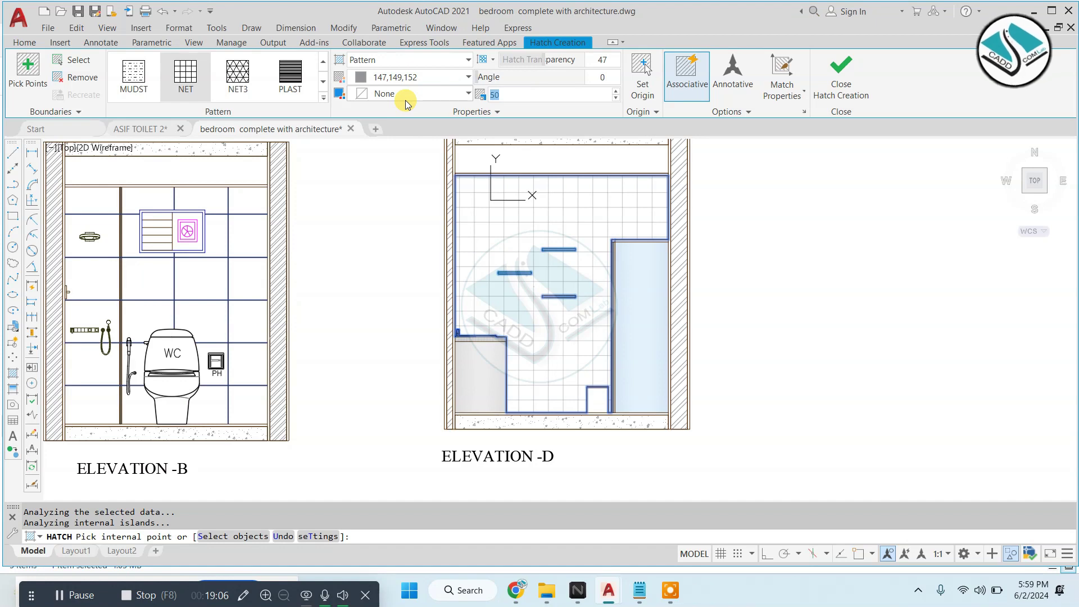
type("60")
key("Return")
double_click(516, 95)
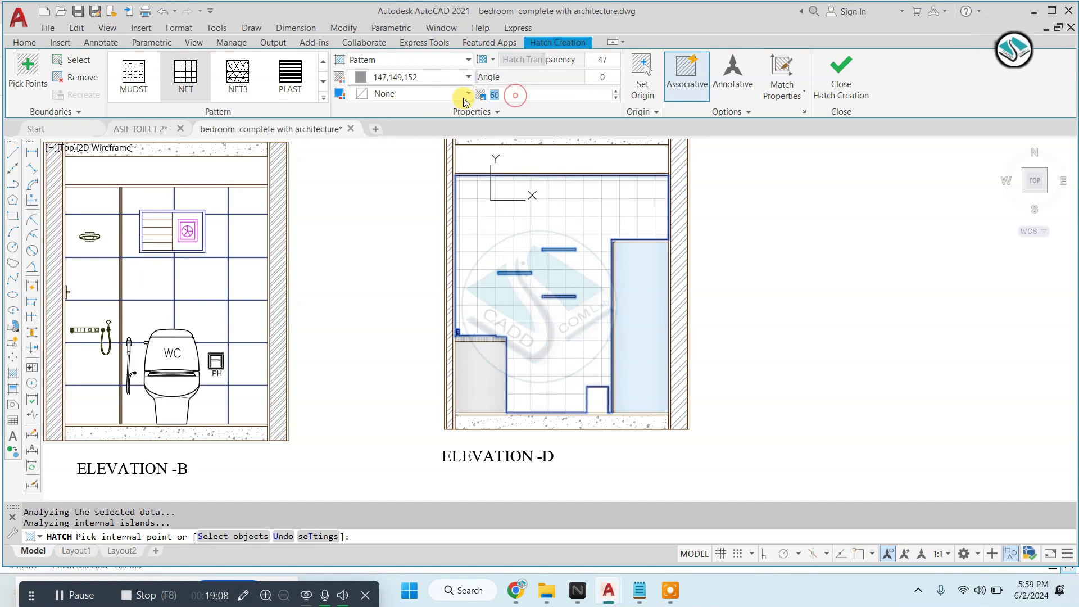
type("110")
key("Return")
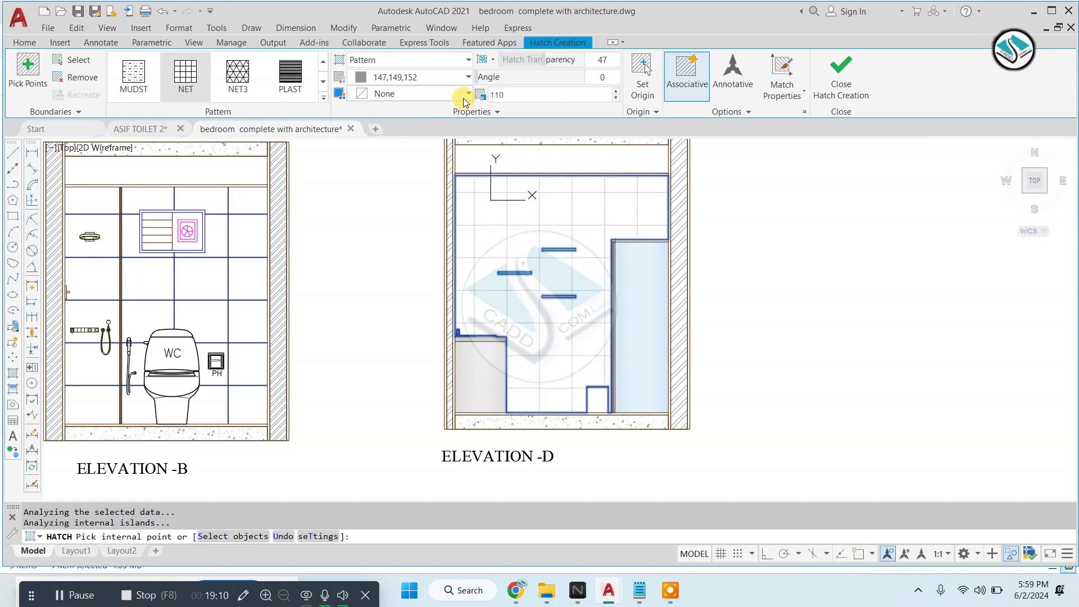
left_click(414, 73)
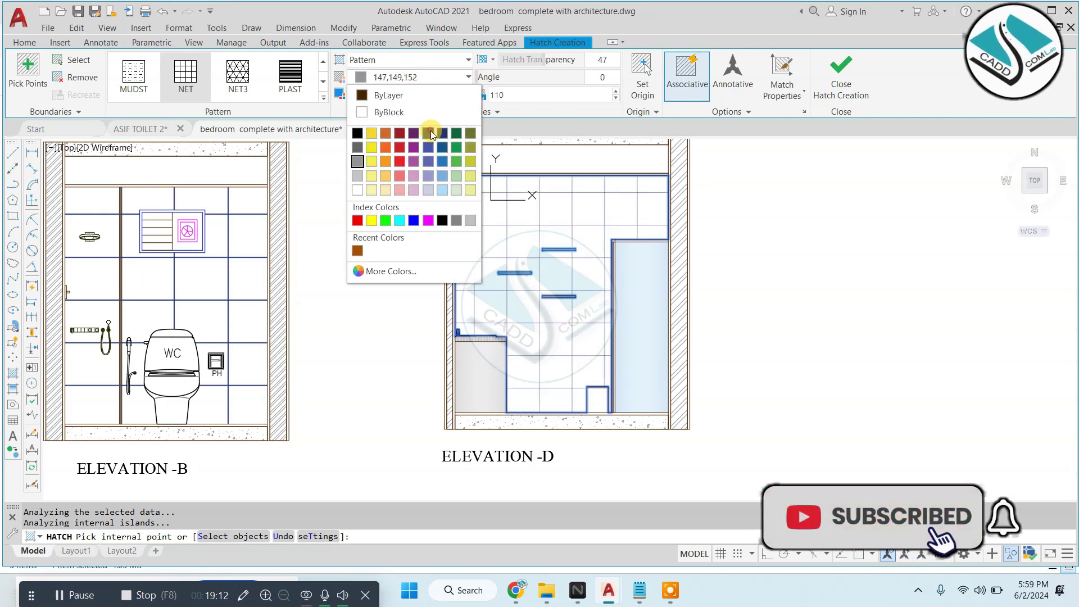
left_click(429, 134)
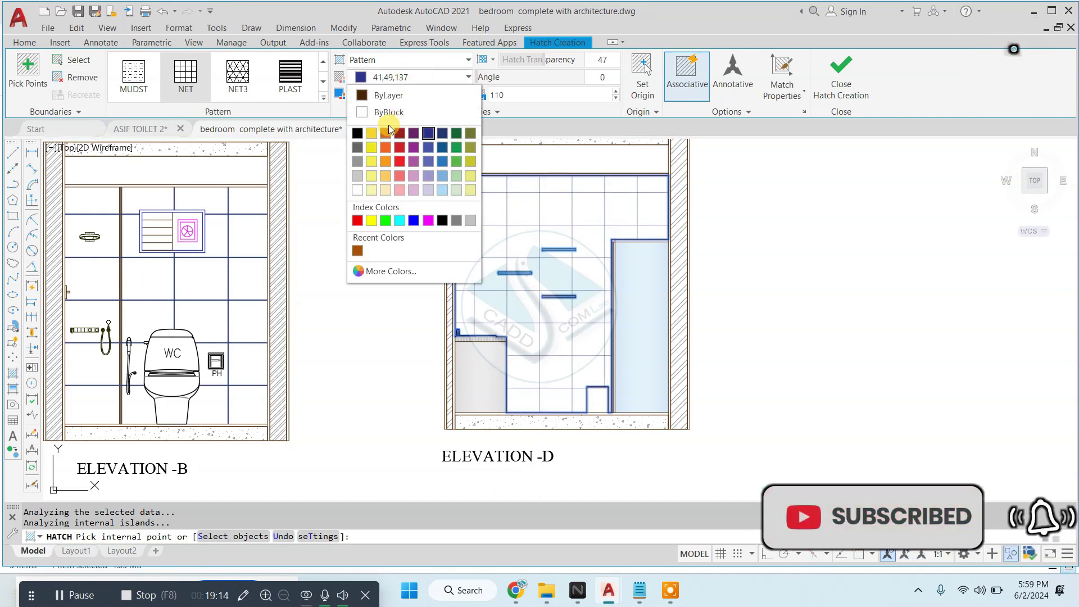
left_click(358, 251)
left_click(851, 73)
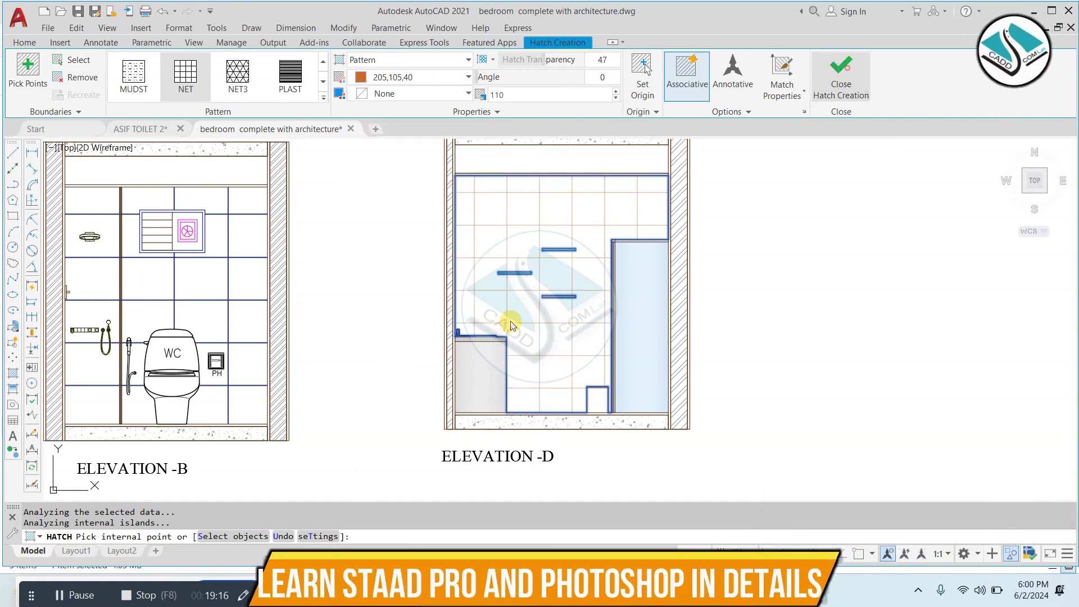
key("Escape")
End object isolation so all hidden objects show again
scroll(581, 203, "up", 3)
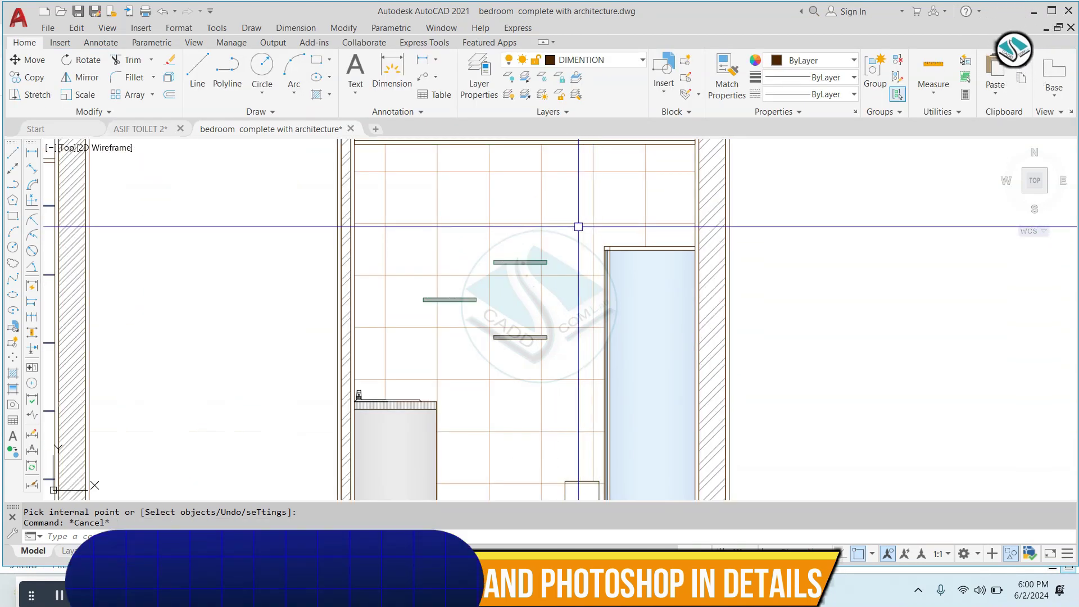
scroll(576, 216, "up", 2)
right_click(576, 210)
left_click(793, 307)
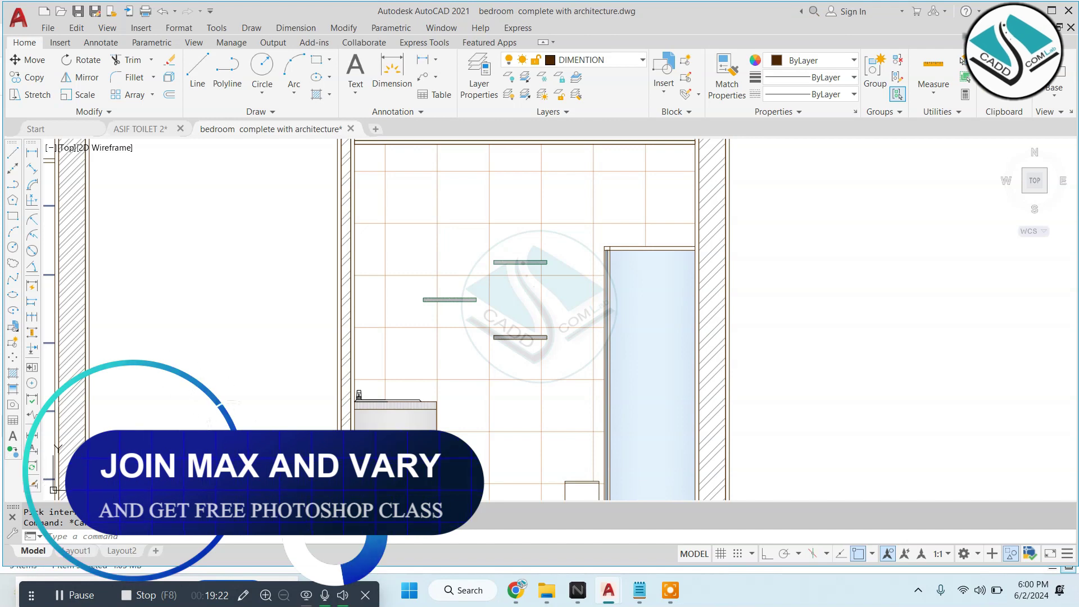
Move Elevation-A so it sits immediately right of Elevation-D
scroll(594, 261, "down", 3)
scroll(595, 261, "down", 3)
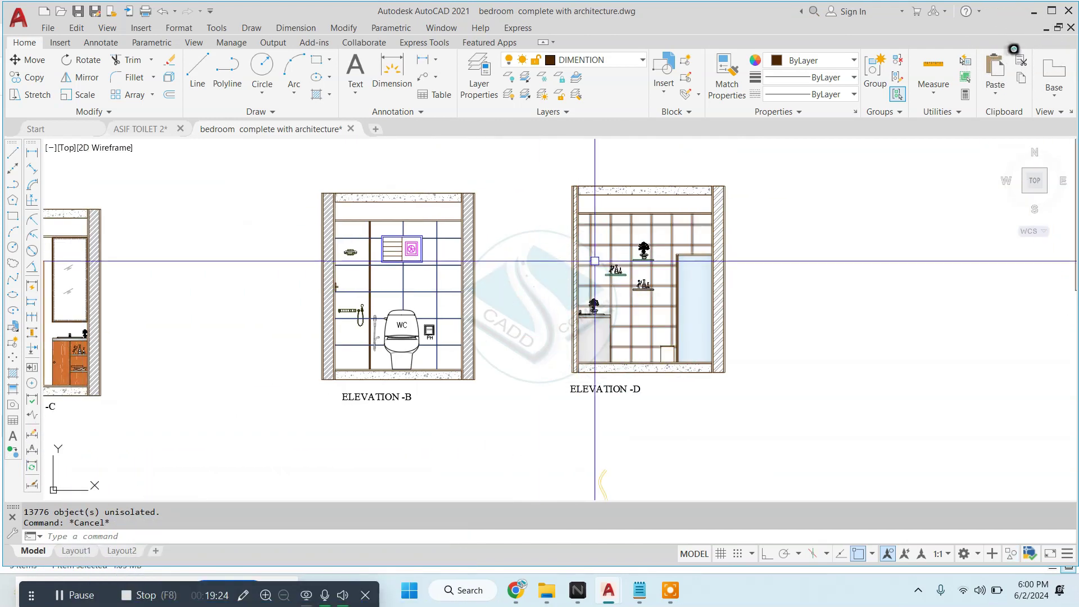
scroll(587, 246, "down", 5)
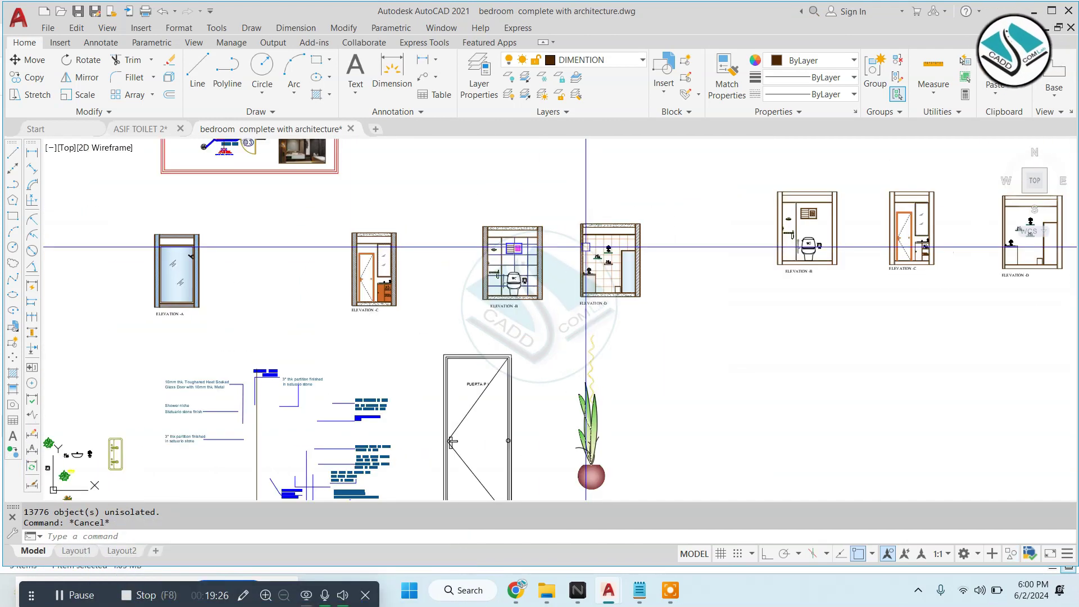
scroll(340, 255, "up", 3)
left_click(313, 205)
left_click(85, 400)
type("m")
key("Return")
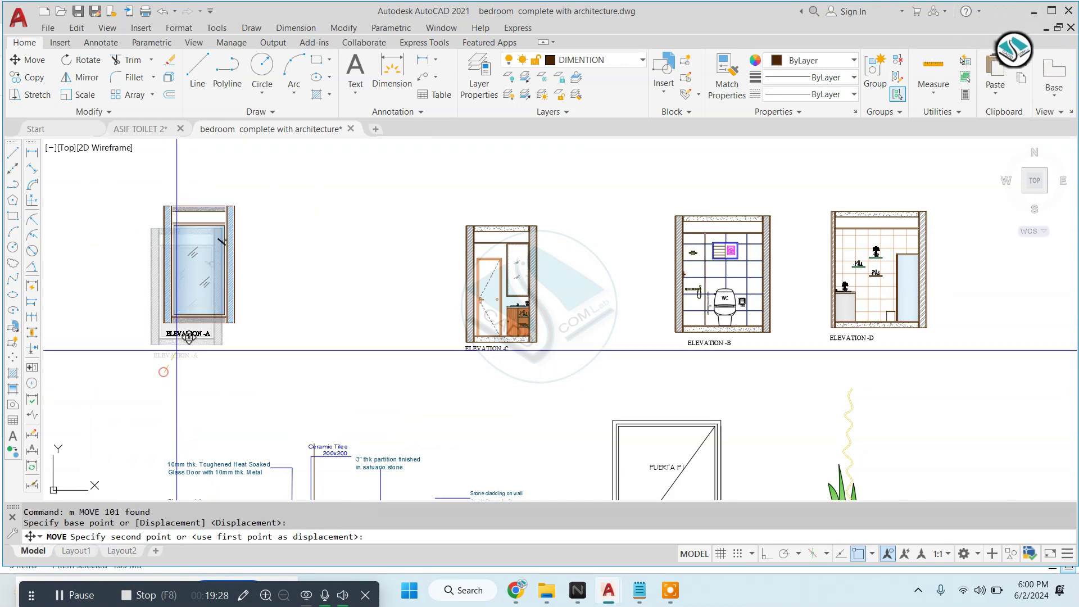
middle_click_drag(1063, 293, 677, 336)
key("Escape")
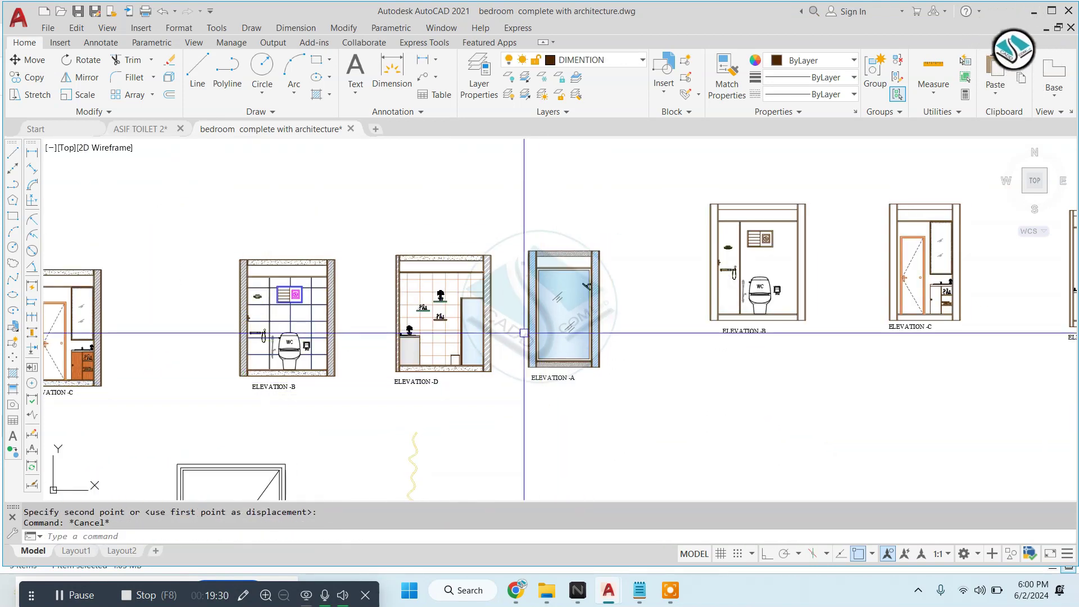
scroll(585, 331, "up", 2)
scroll(582, 320, "down", 4)
scroll(579, 315, "up", 2)
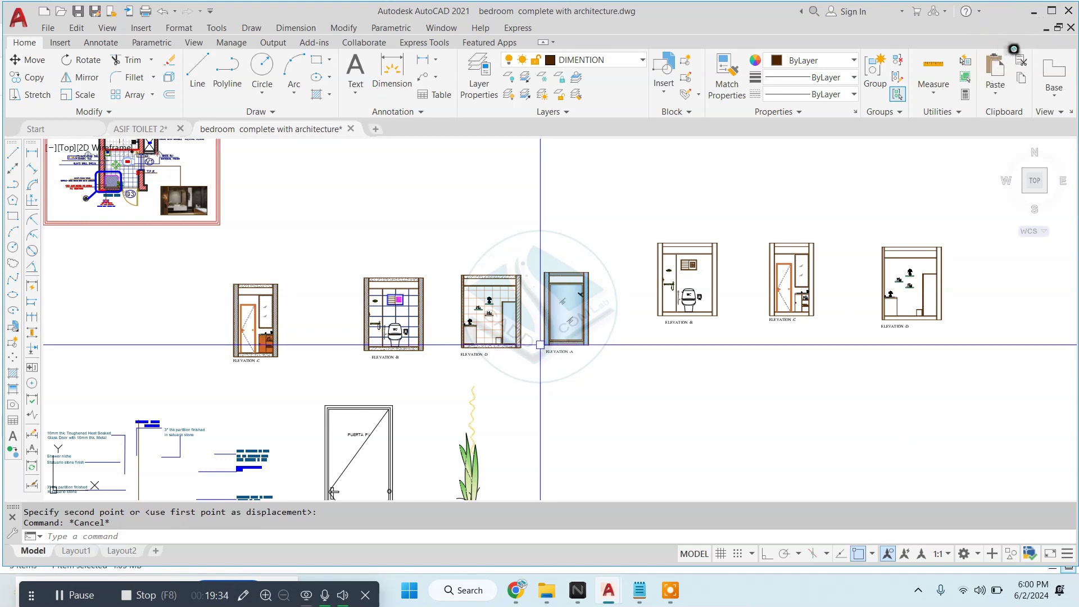
Move the three right-hand elevations to a new spot in the row
left_click(974, 222)
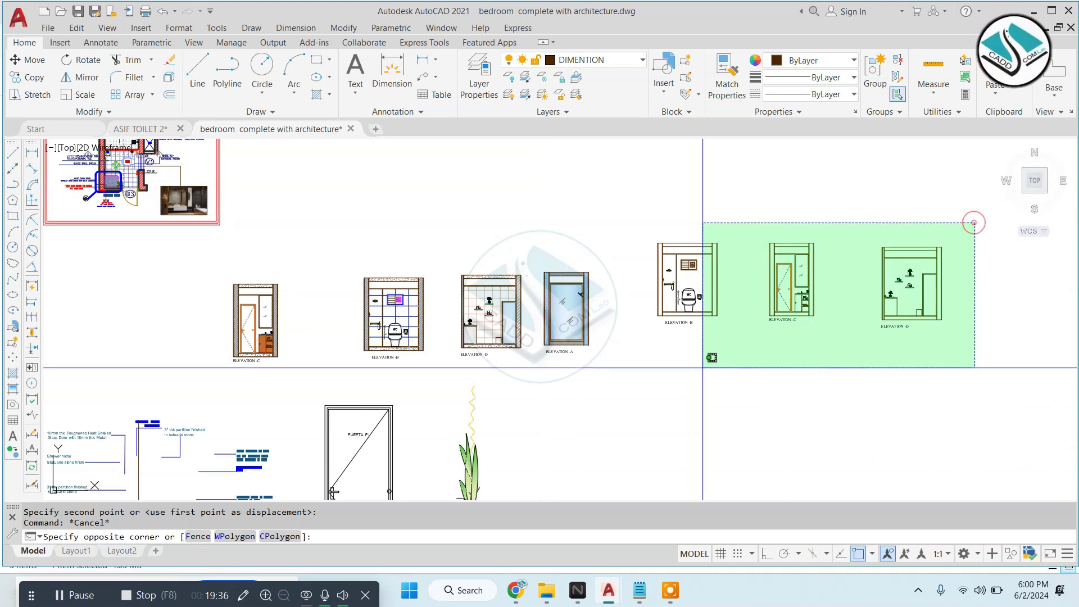
left_click(656, 364)
type("m")
key("Return")
left_click(764, 354)
scroll(764, 354, "down", 2)
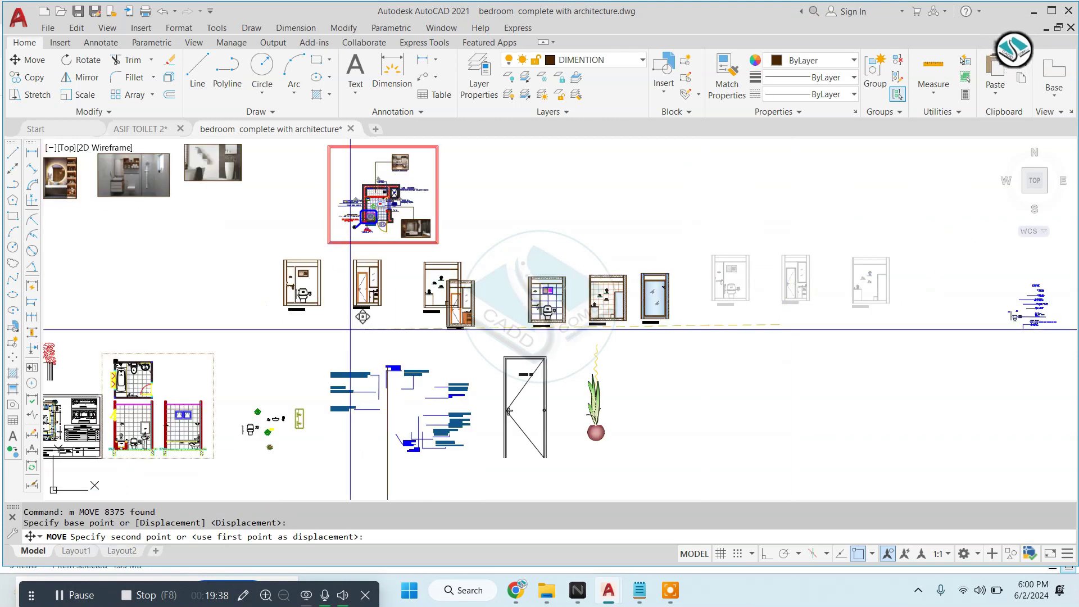
middle_click_drag(225, 337, 574, 337)
left_click(165, 355)
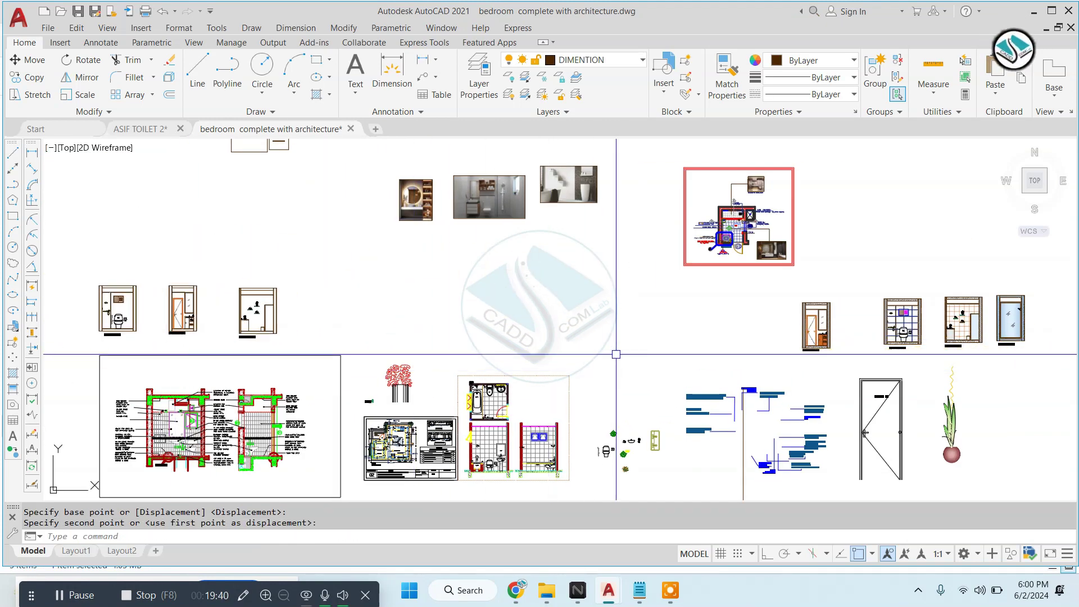
middle_click_drag(1012, 258, 719, 227)
scroll(731, 242, "up", 3)
Move Elevation-B below and to the right of Elevation-A
left_click(937, 177)
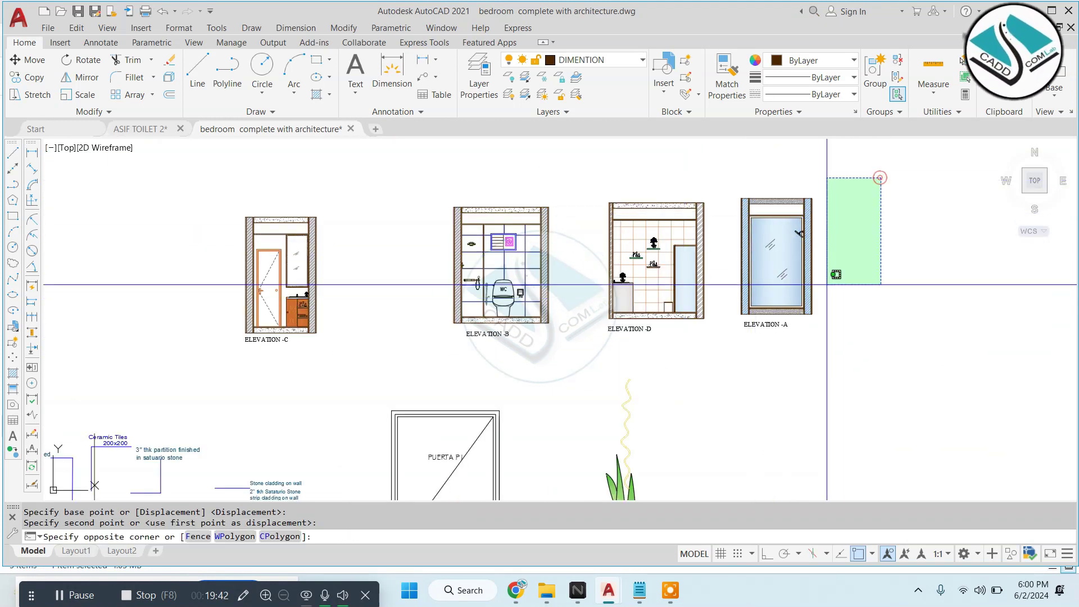
key("Escape")
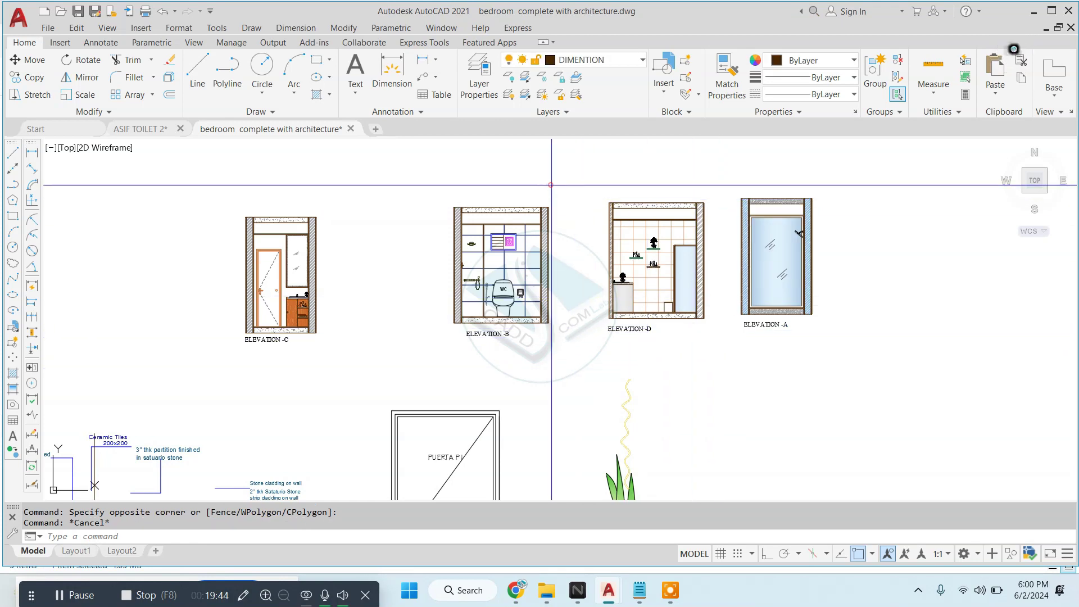
left_click(549, 185)
left_click(378, 357)
type("m")
key("Return")
left_click(502, 351)
scroll(565, 269, "down", 2)
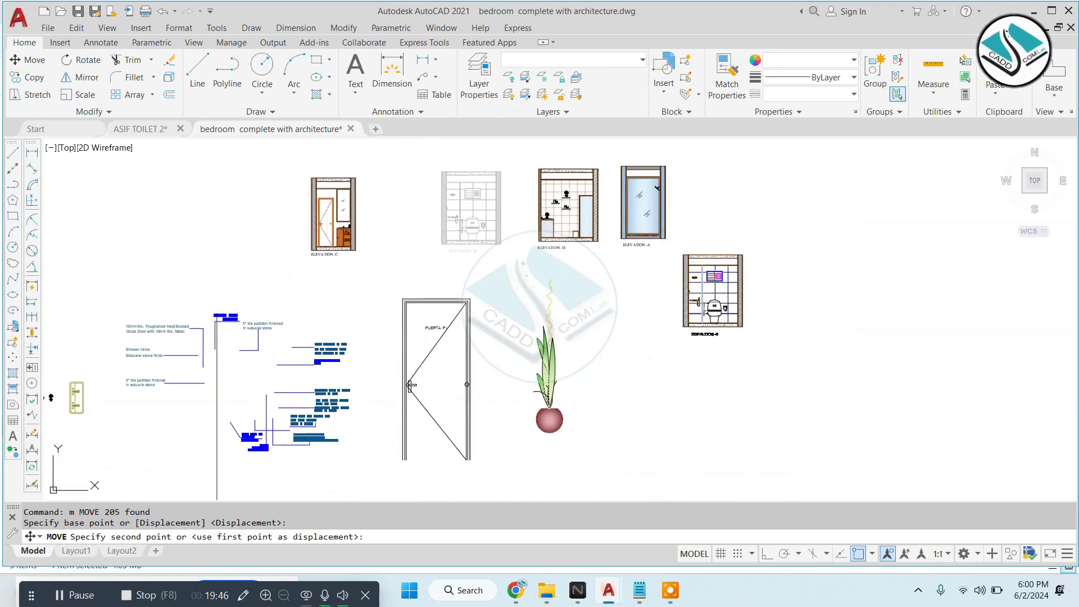
left_click(725, 336)
key("Escape")
Zoom around the drawing to review the rearranged elevations
scroll(669, 311, "up", 2)
scroll(669, 311, "down", 2)
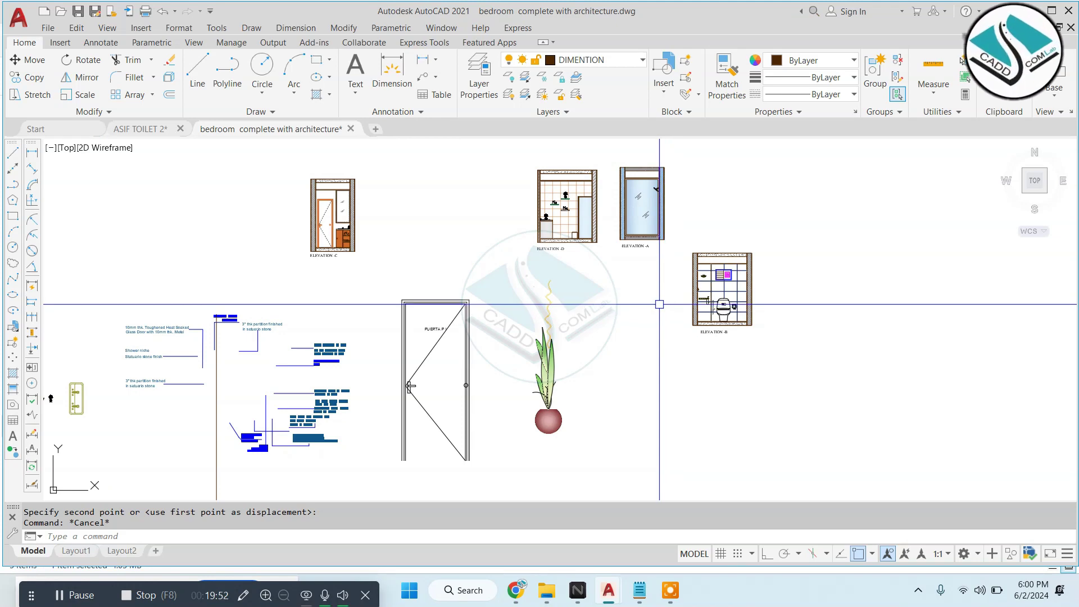
scroll(581, 217, "up", 2)
scroll(590, 233, "up", 4)
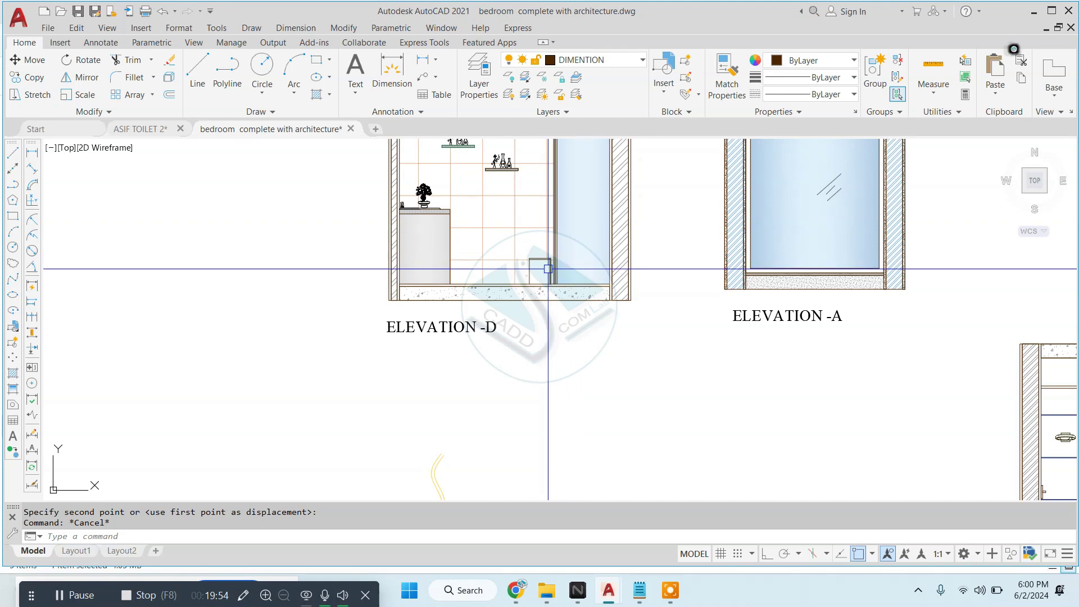
scroll(562, 281, "down", 3)
scroll(569, 315, "down", 1)
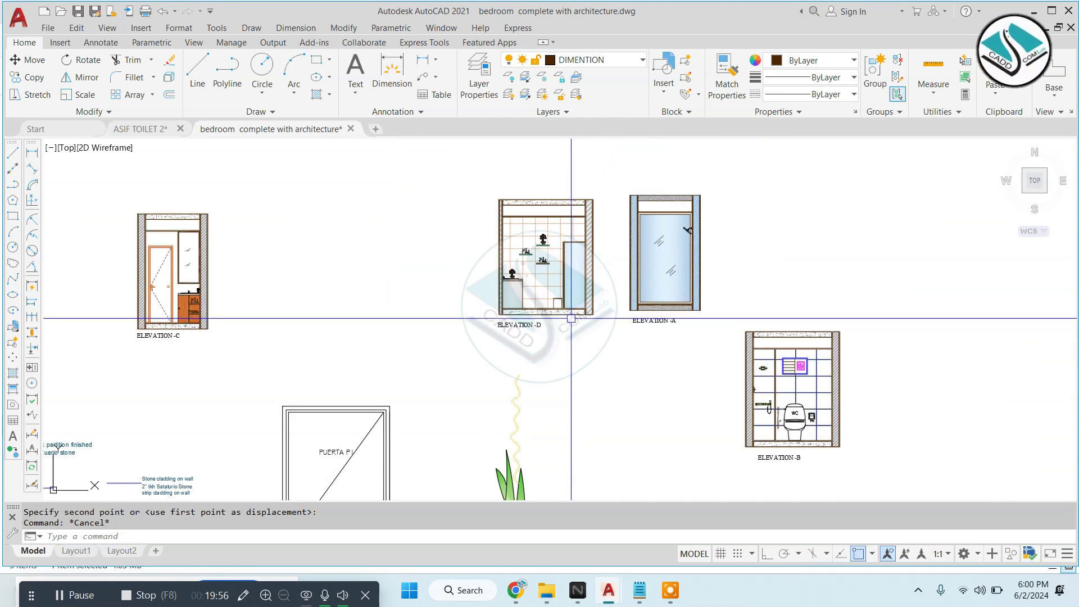
scroll(569, 315, "down", 3)
scroll(403, 301, "up", 3)
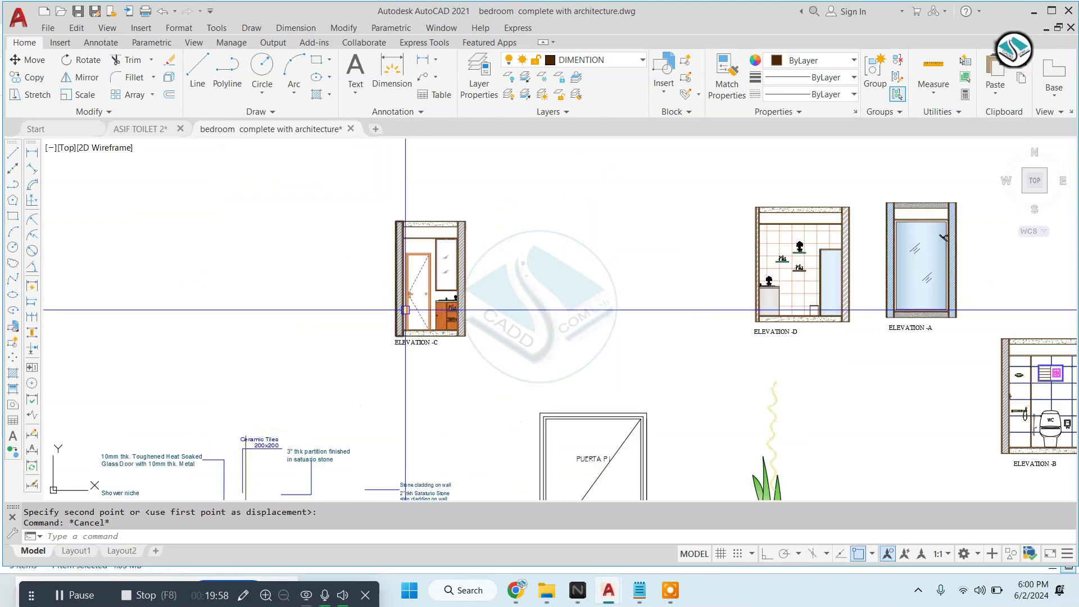
scroll(508, 309, "down", 3)
scroll(461, 312, "up", 3)
scroll(520, 303, "up", 3)
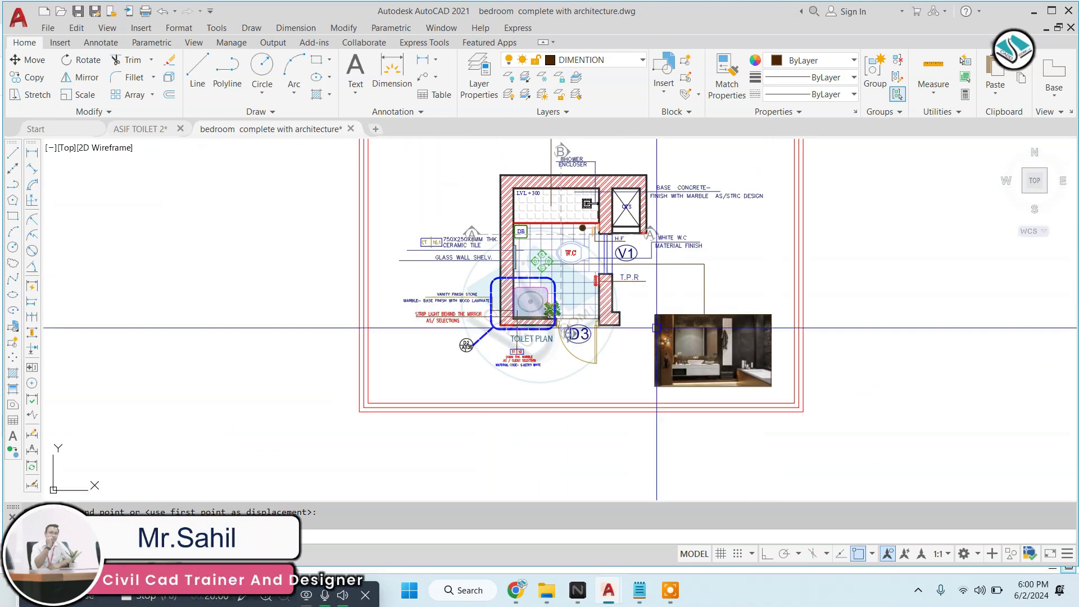
scroll(595, 365, "up", 2)
scroll(595, 365, "down", 2)
scroll(505, 292, "down", 3)
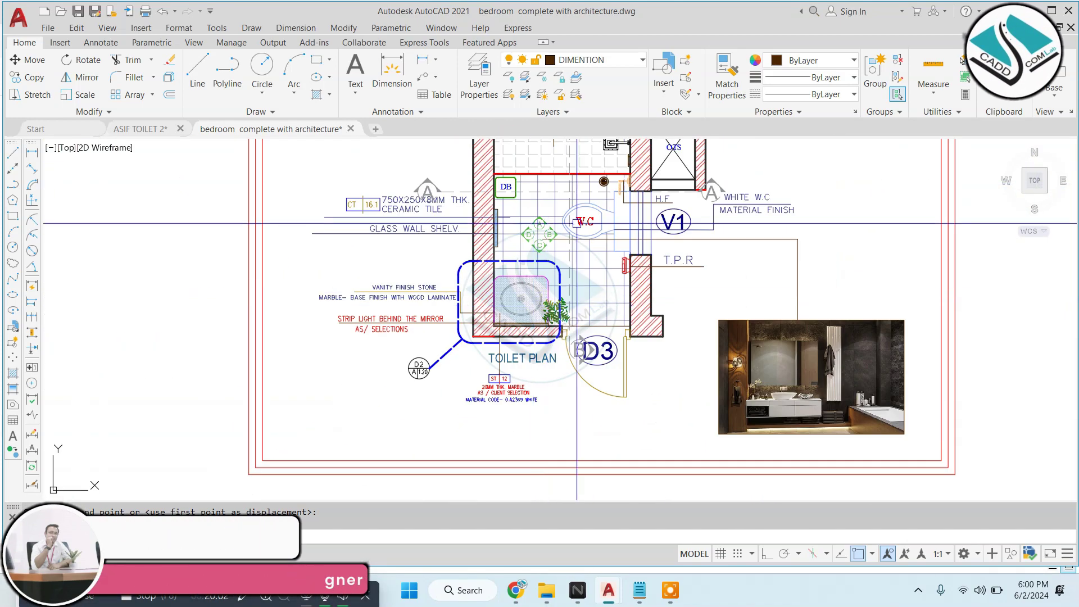
key("Escape")
scroll(556, 236, "down", 3)
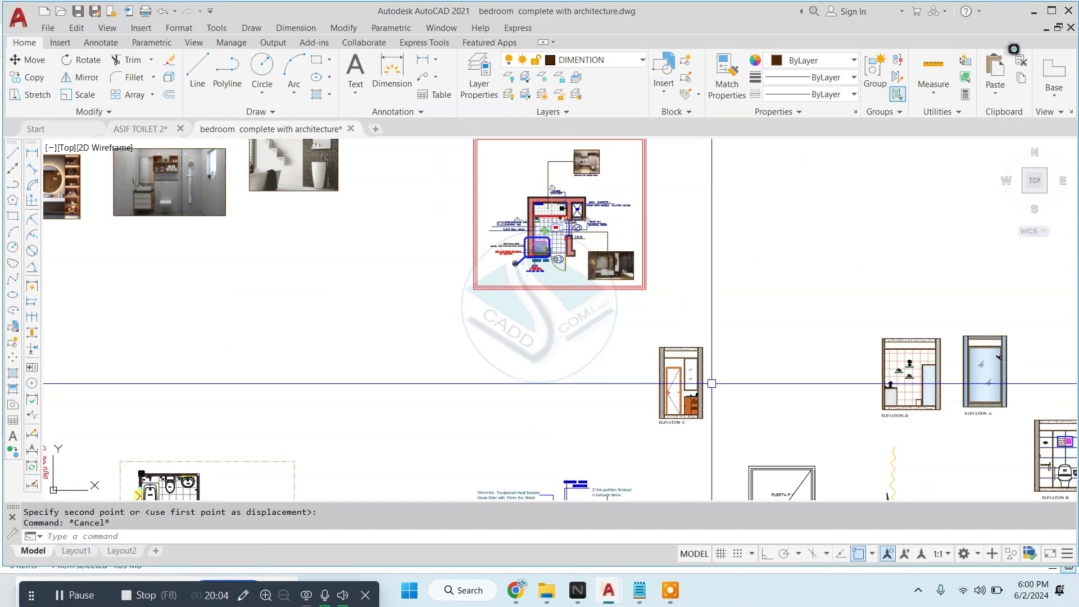
scroll(781, 350, "up", 1)
scroll(781, 350, "up", 2)
scroll(774, 365, "up", 2)
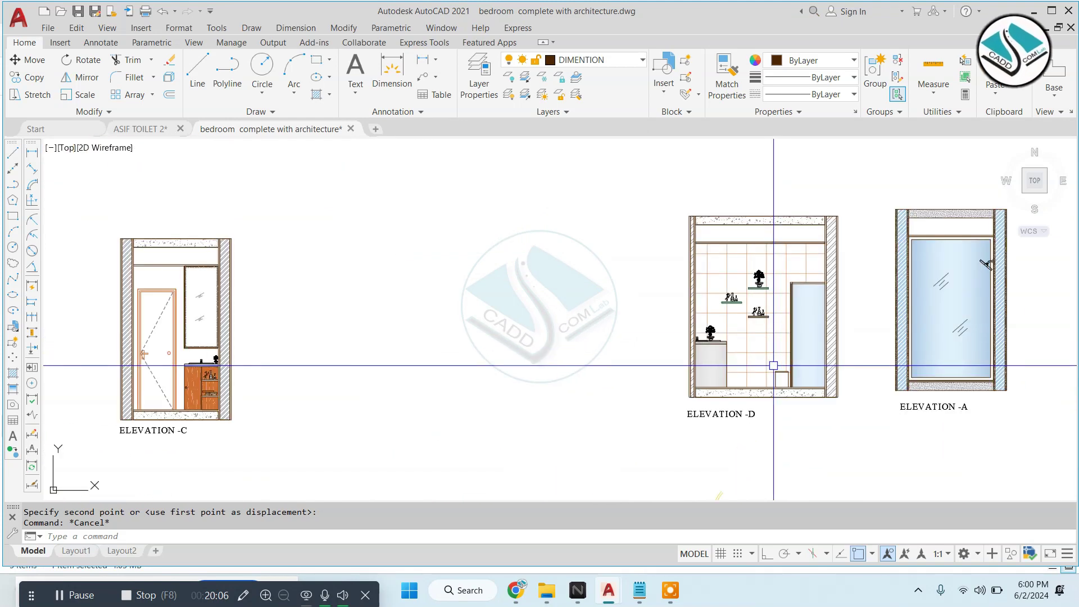
scroll(774, 365, "down", 3)
scroll(615, 366, "up", 3)
scroll(616, 367, "up", 3)
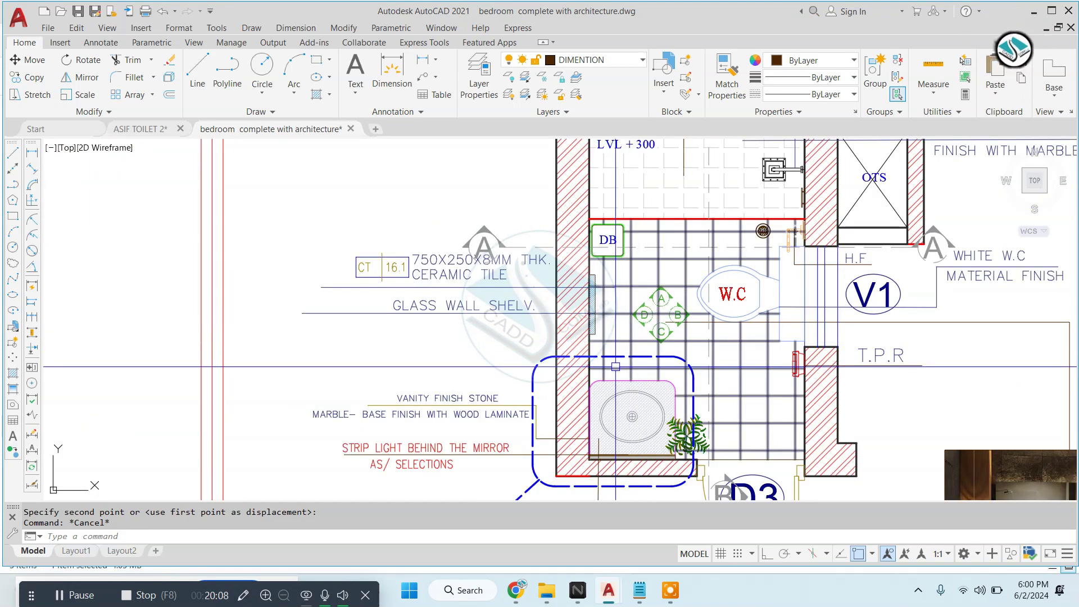
scroll(611, 283, "up", 2)
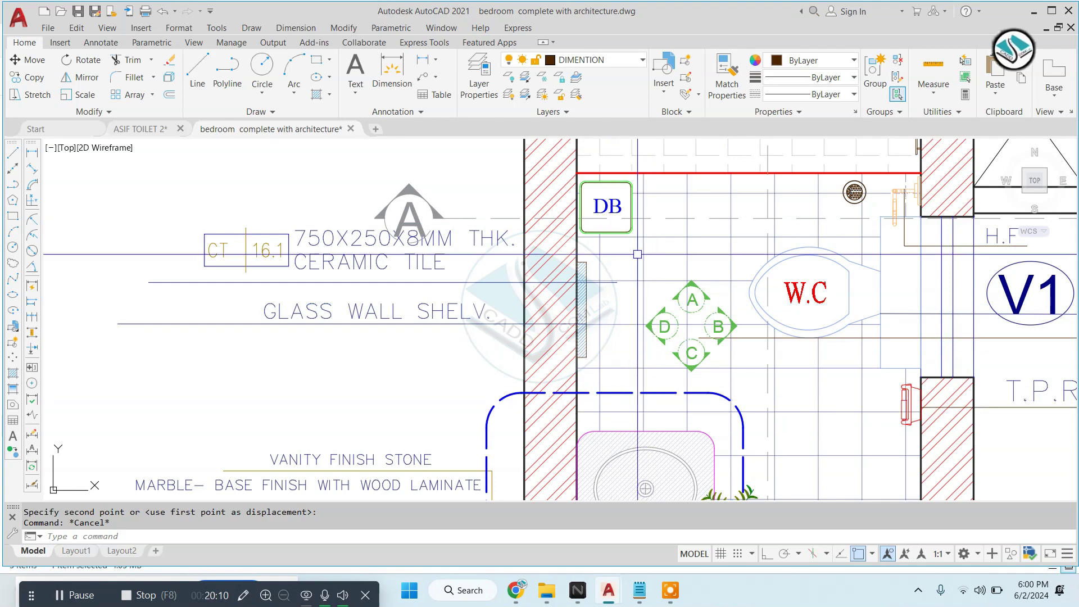
scroll(618, 281, "down", 3)
scroll(675, 303, "down", 3)
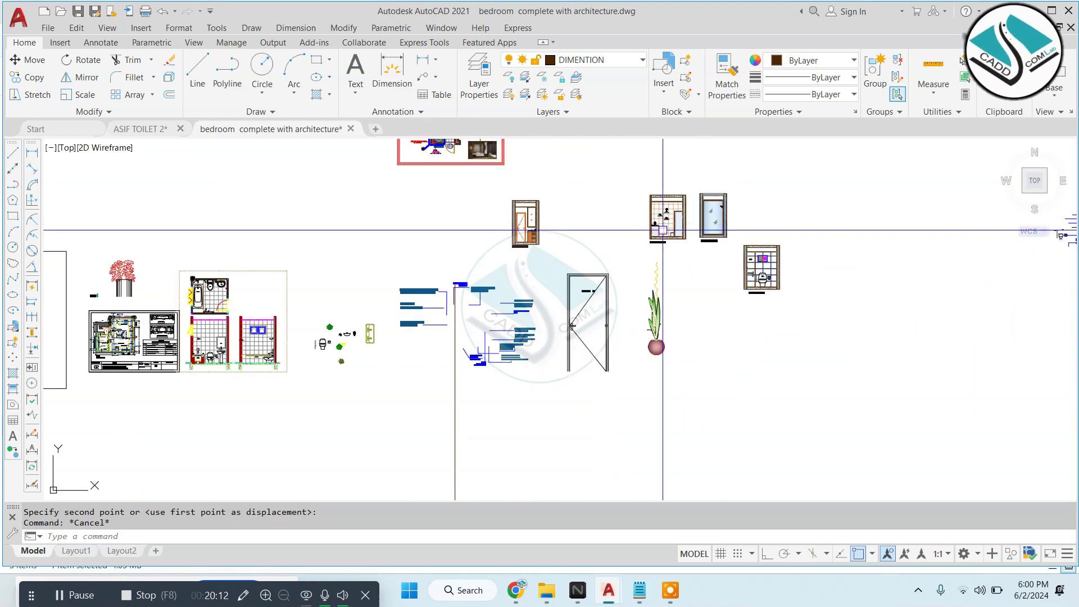
scroll(663, 230, "up", 2)
scroll(631, 270, "up", 2)
Select the potted plant and scale it down with SC, dismissing the group prompt
left_click(697, 233)
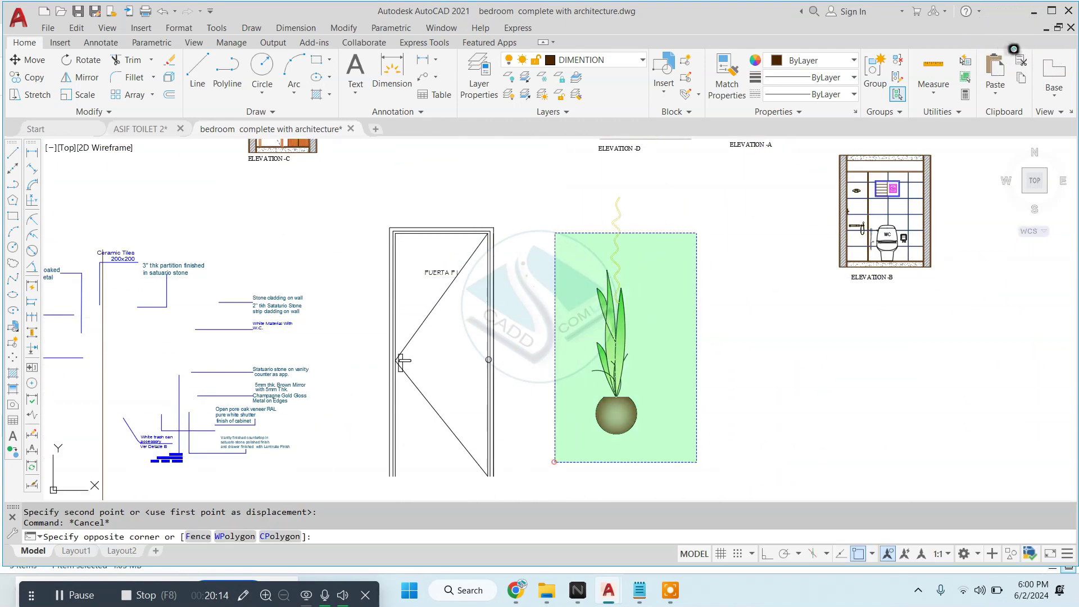
left_click(554, 462)
scroll(662, 285, "up", 2)
type("sc")
left_click(692, 259)
left_click(725, 253)
left_click(742, 207)
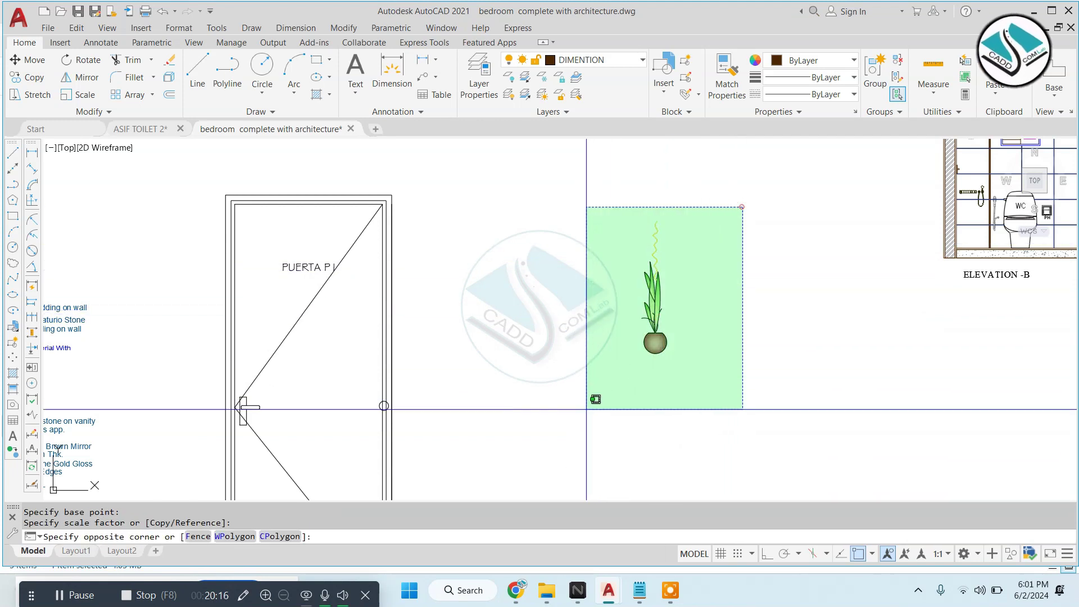
left_click(586, 410)
left_click(875, 73)
type("m")
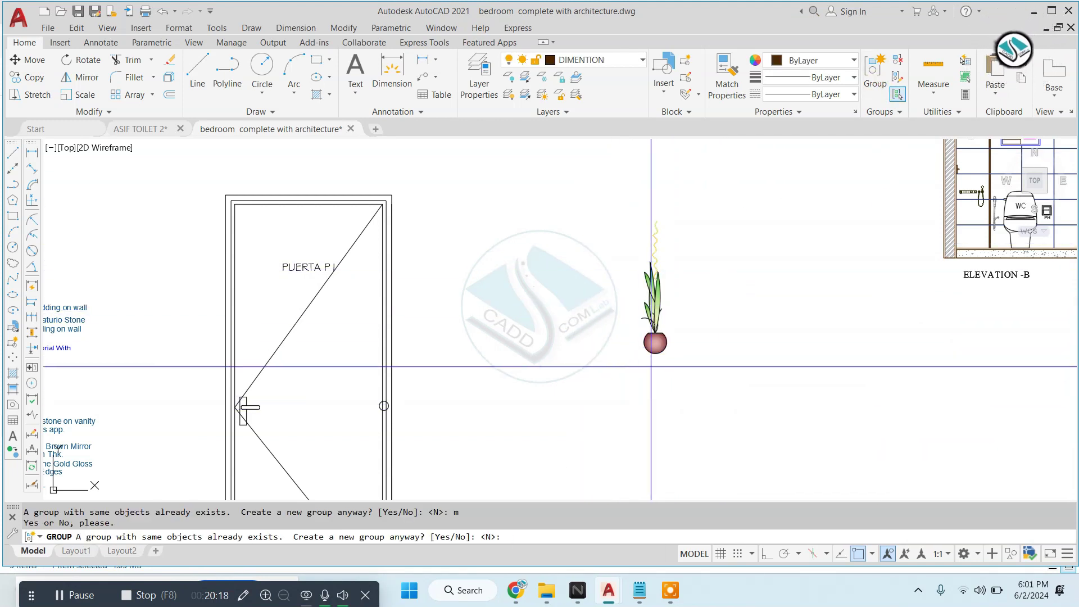
key("Escape")
Reselect the plant and start moving it toward Elevation-D
left_click(693, 266)
left_click(607, 393)
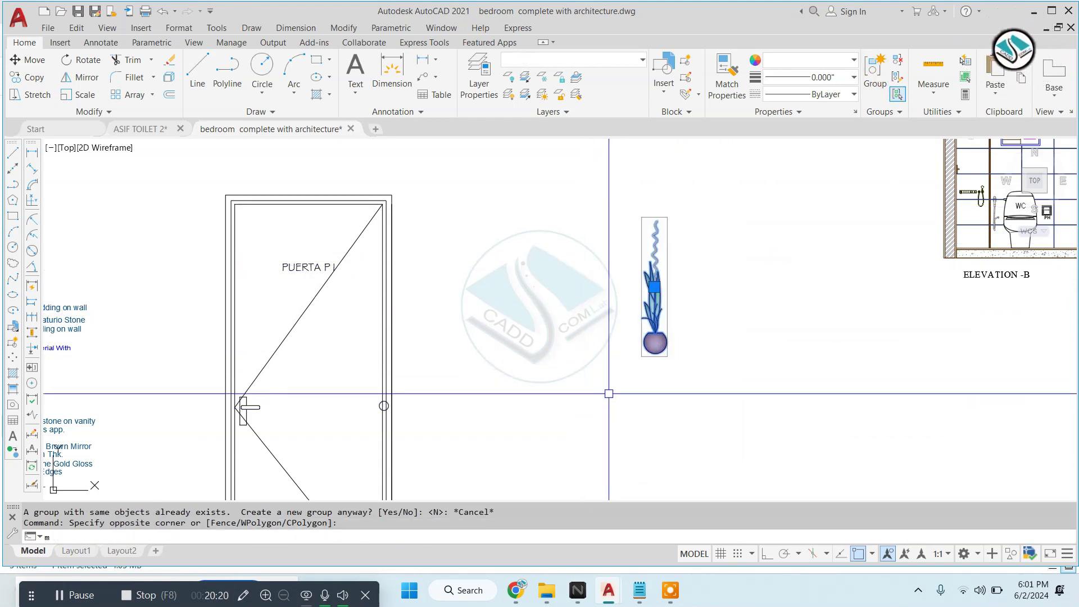
type("m")
key("Return")
left_click(655, 355)
scroll(648, 355, "down", 3)
scroll(607, 337, "up", 4)
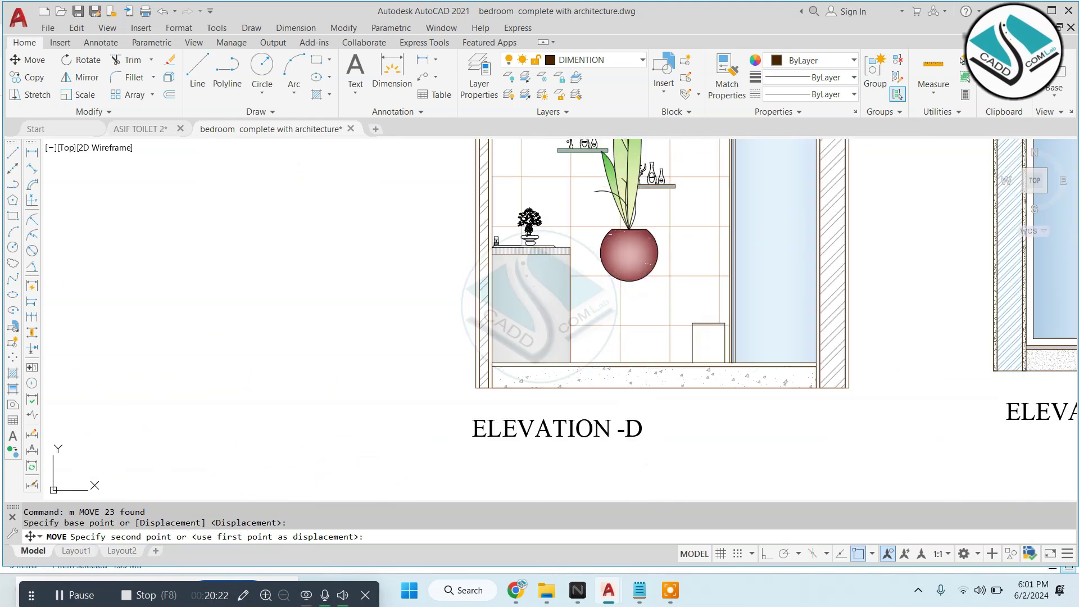
scroll(607, 365, "up", 2)
key("Escape")
Shrink the plant from its pot so it fits beside the vanity
left_click(600, 337)
type("sc")
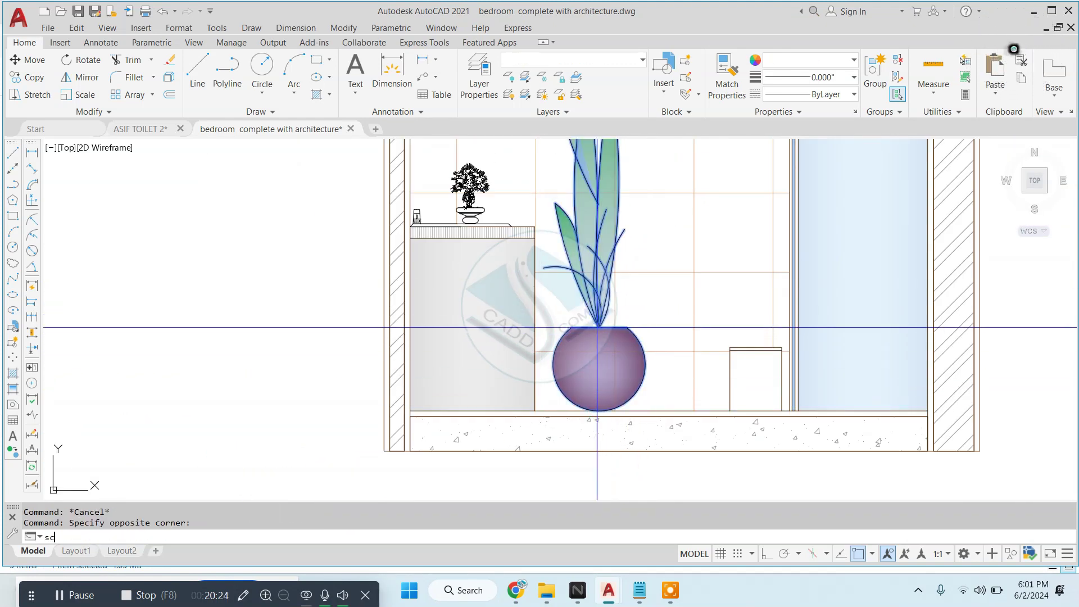
key("Return")
left_click(597, 327)
left_click(646, 414)
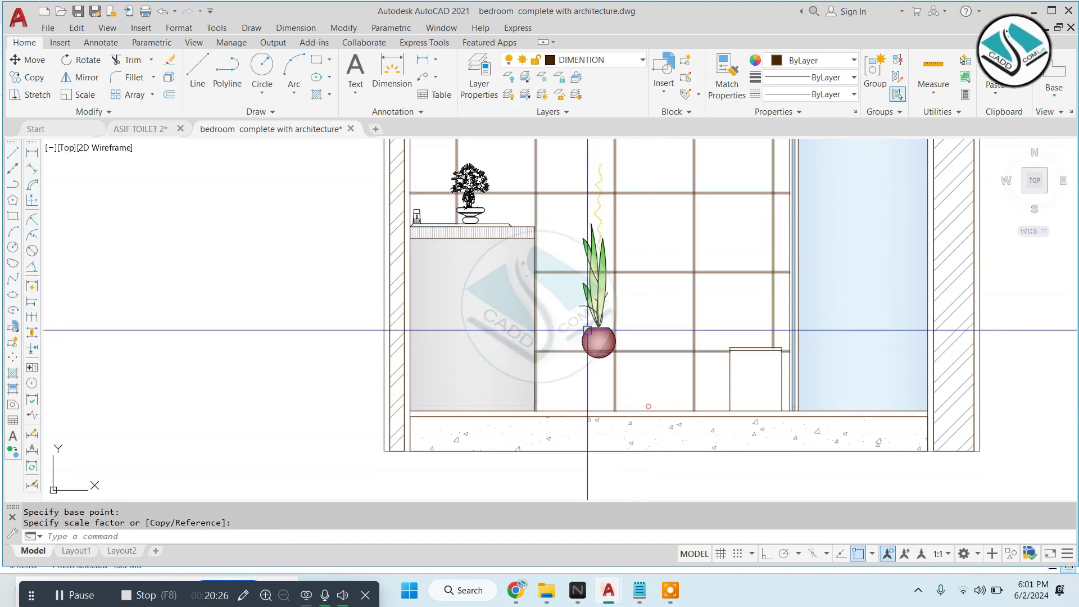
left_click(598, 315)
scroll(596, 281, "up", 3)
type("m")
key("Return")
scroll(569, 391, "up", 2)
left_click(571, 387)
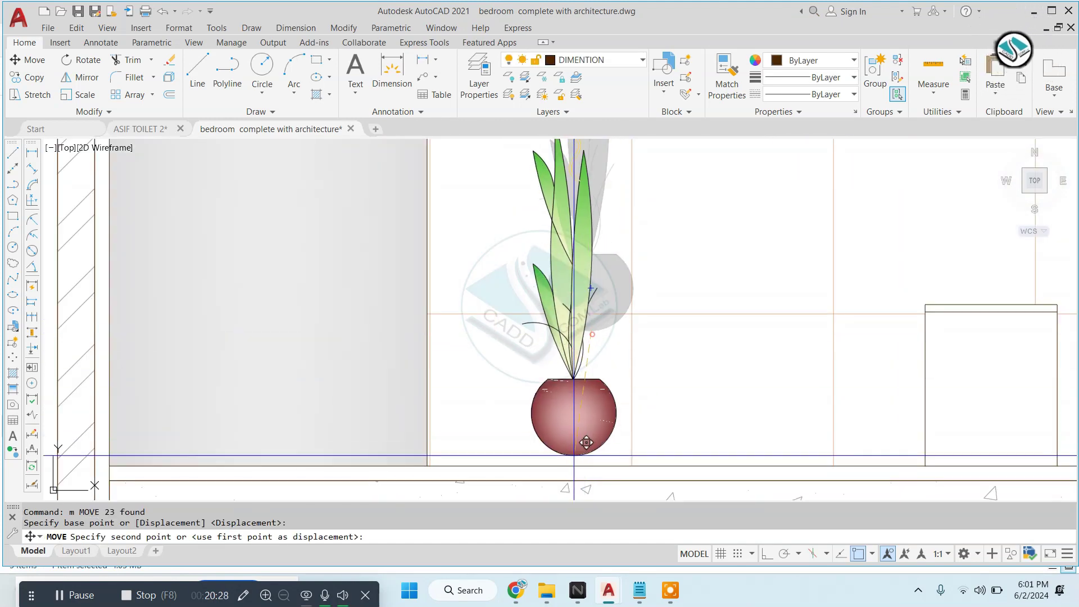
scroll(571, 385, "down", 4)
key("Escape")
Rescale the plant to its final smaller size
scroll(557, 321, "up", 2)
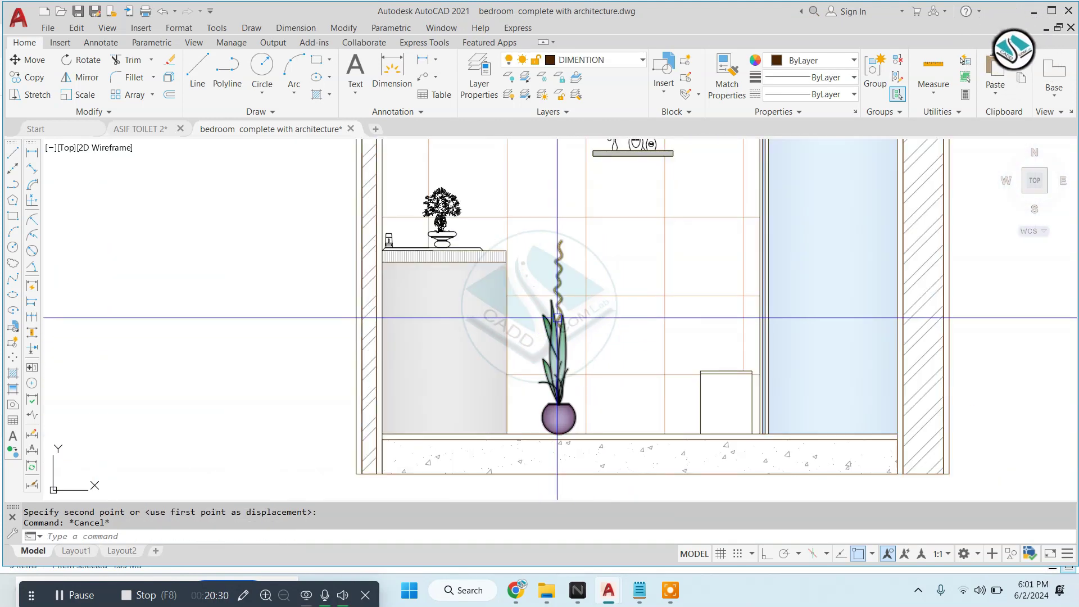
type("c")
key("Return")
scroll(557, 318, "up", 2)
left_click(559, 394)
scroll(667, 343, "down", 4)
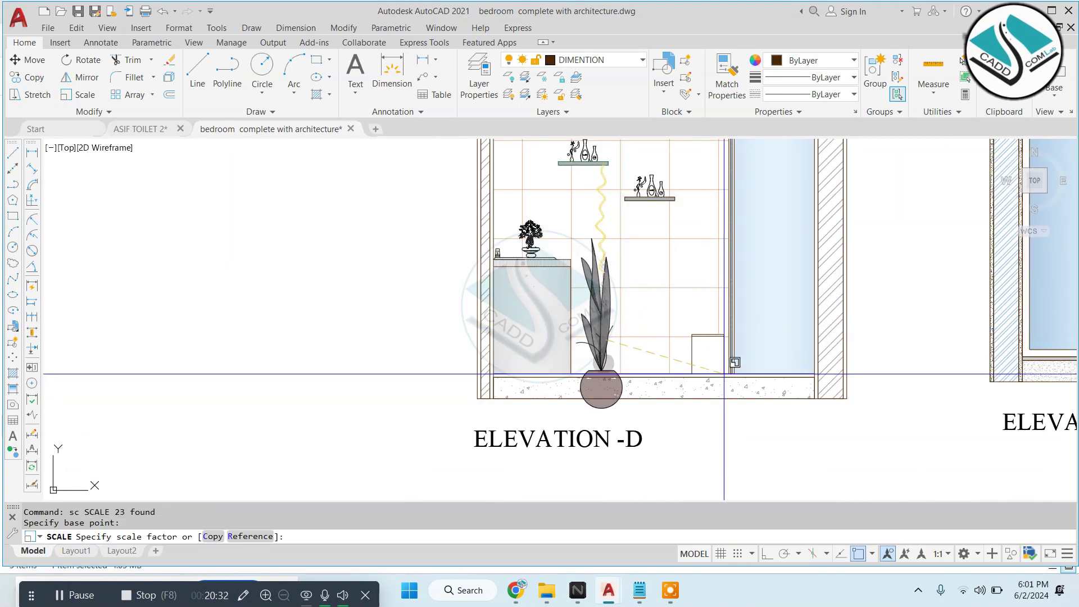
left_click(634, 356)
scroll(633, 356, "up", 2)
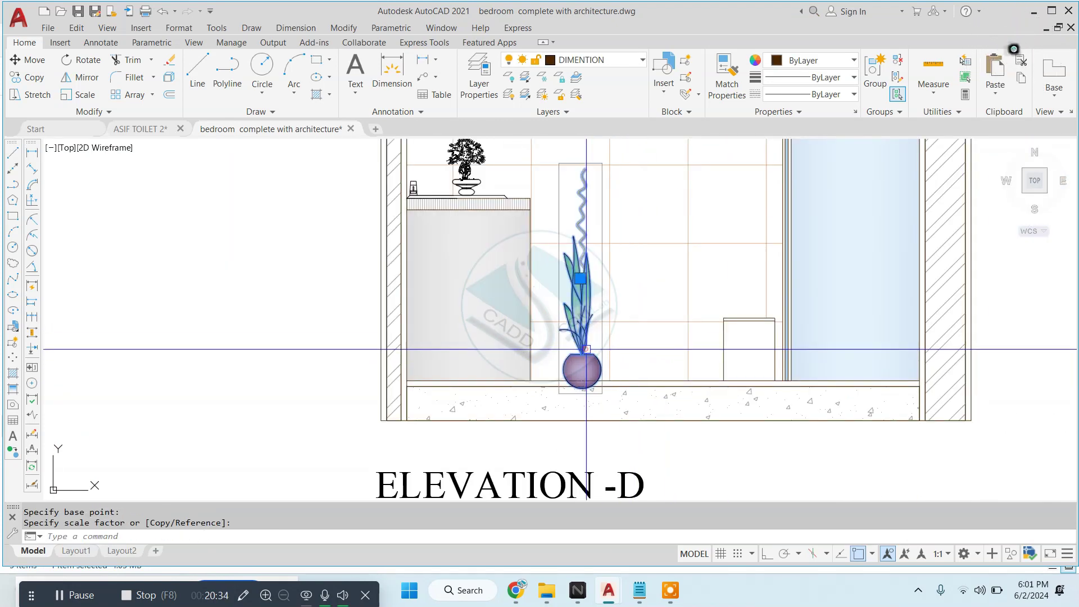
Try moving the plant by its pot base, then cancel and view Elevations D and A
type("m")
key("Return")
scroll(580, 368, "up", 2)
left_click(589, 391)
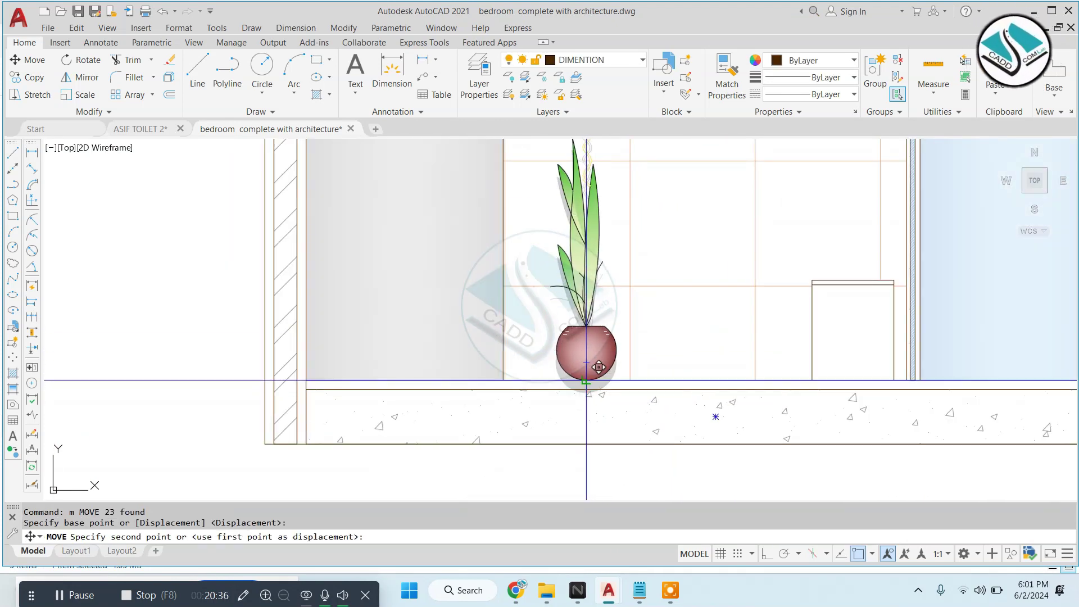
key("Escape")
scroll(587, 380, "down", 4)
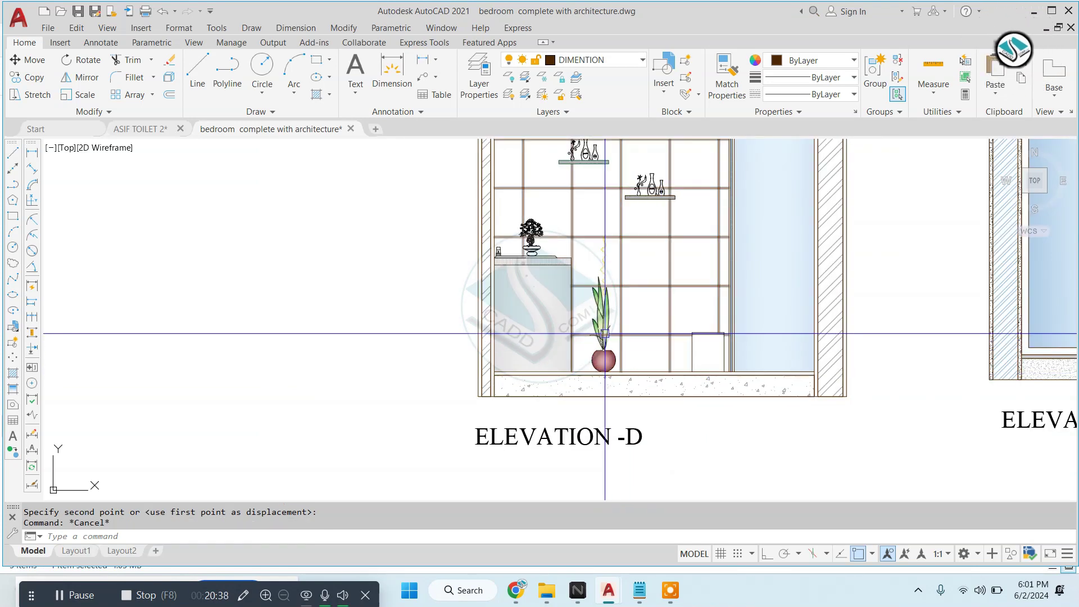
key("Escape")
scroll(731, 324, "down", 2)
middle_click_drag(731, 325, 712, 357)
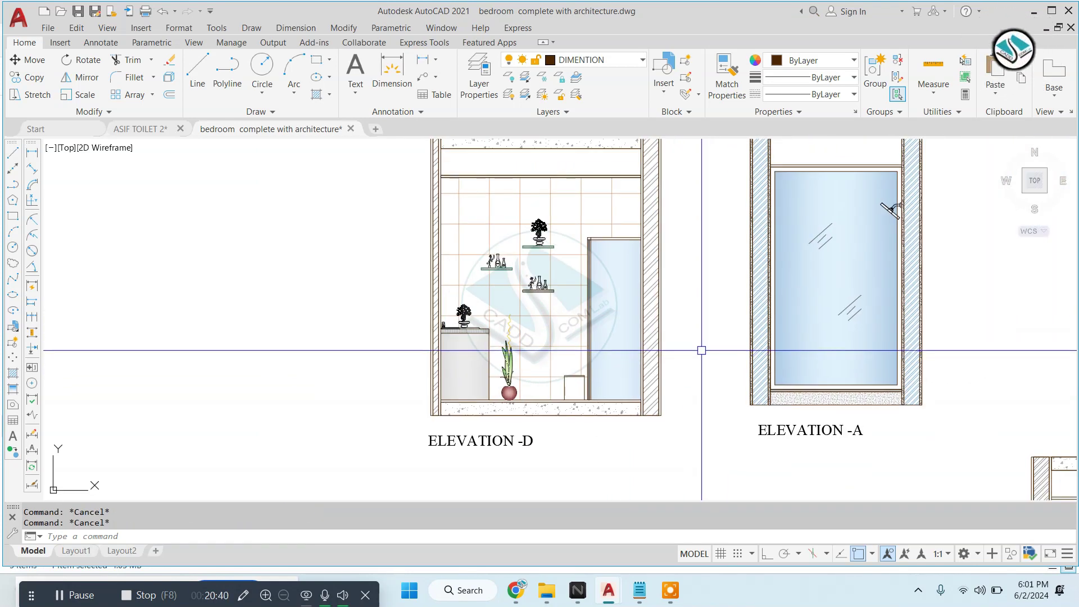
scroll(560, 275, "down", 1)
scroll(863, 379, "down", 3)
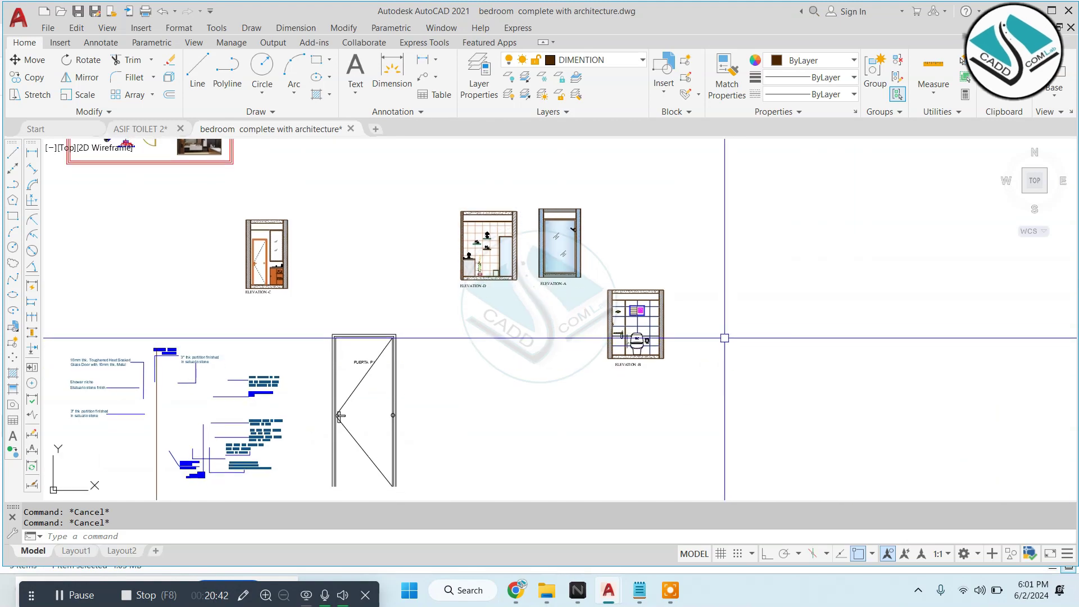
scroll(301, 296, "down", 2)
middle_click_drag(302, 296, 345, 293)
middle_click_drag(219, 321, 432, 301)
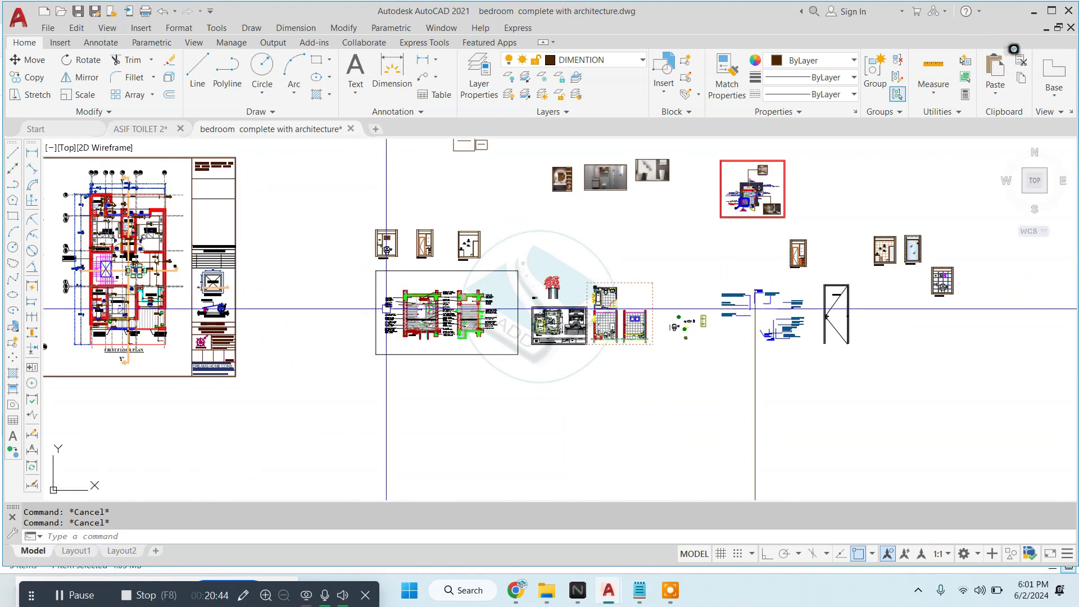
scroll(397, 306, "up", 4)
scroll(449, 286, "up", 2)
scroll(502, 272, "up", 2)
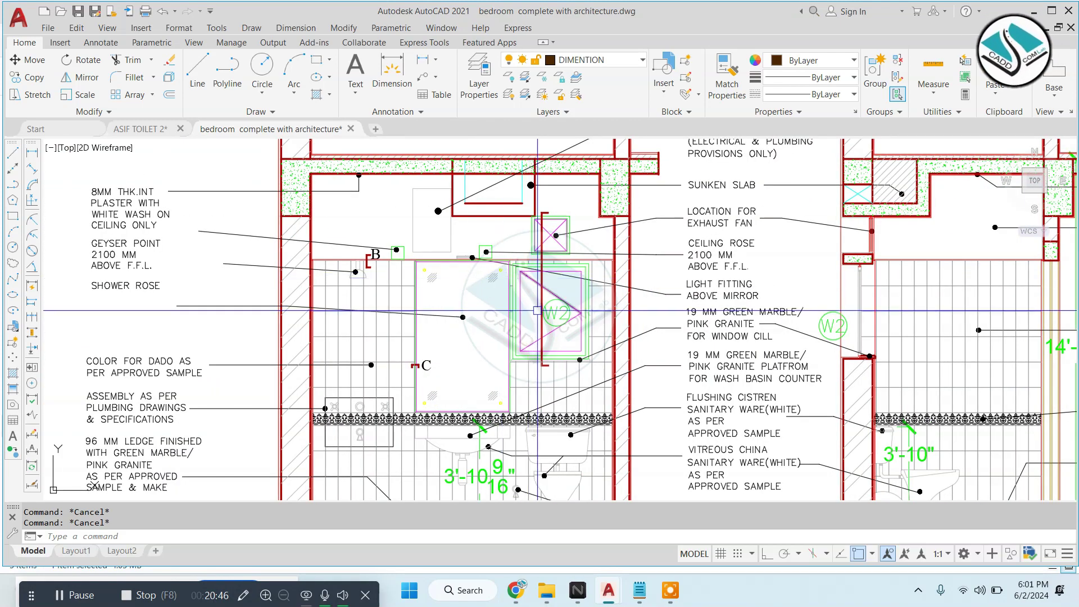
middle_click_drag(537, 310, 539, 263)
scroll(539, 260, "up", 2)
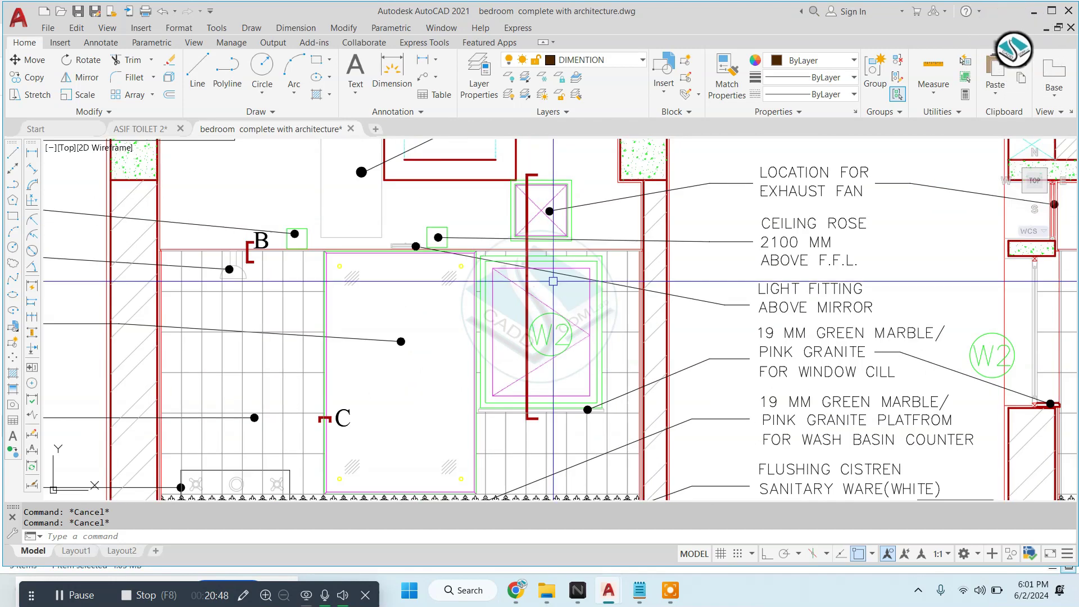
scroll(548, 287, "down", 2)
middle_click_drag(548, 337, 604, 205)
scroll(604, 205, "up", 2)
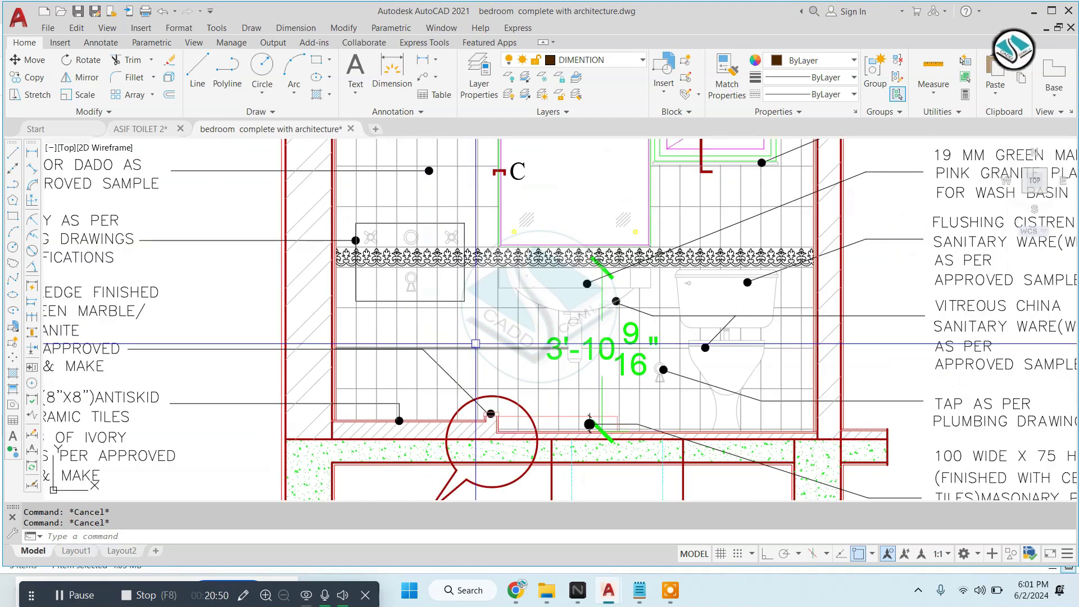
mouse_move(682, 315)
middle_mouse_down()
mouse_move(634, 314)
mouse_move(537, 248)
middle_mouse_up()
scroll(537, 248, "up", 2)
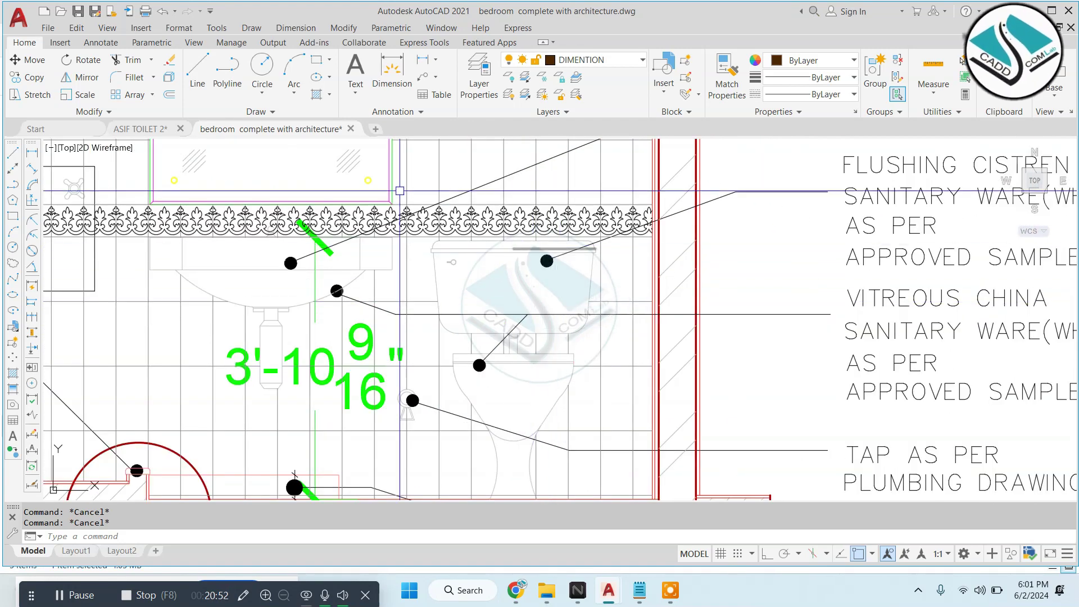
scroll(533, 246, "up", 2)
scroll(533, 246, "up", 2)
scroll(587, 247, "down", 5)
scroll(588, 247, "down", 1)
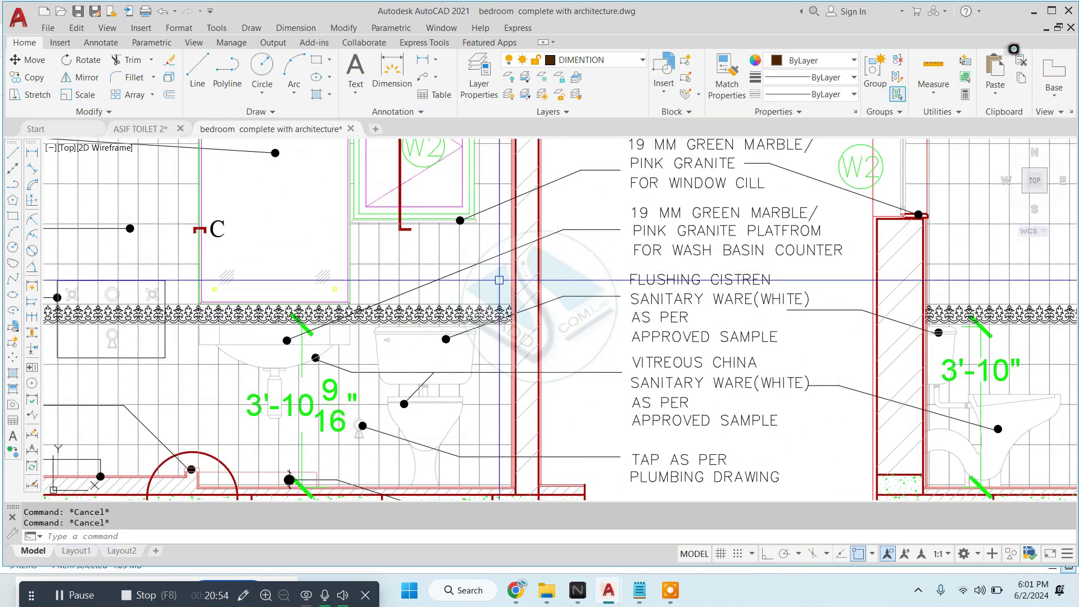
middle_click_drag(587, 248, 587, 223)
scroll(529, 285, "up", 1)
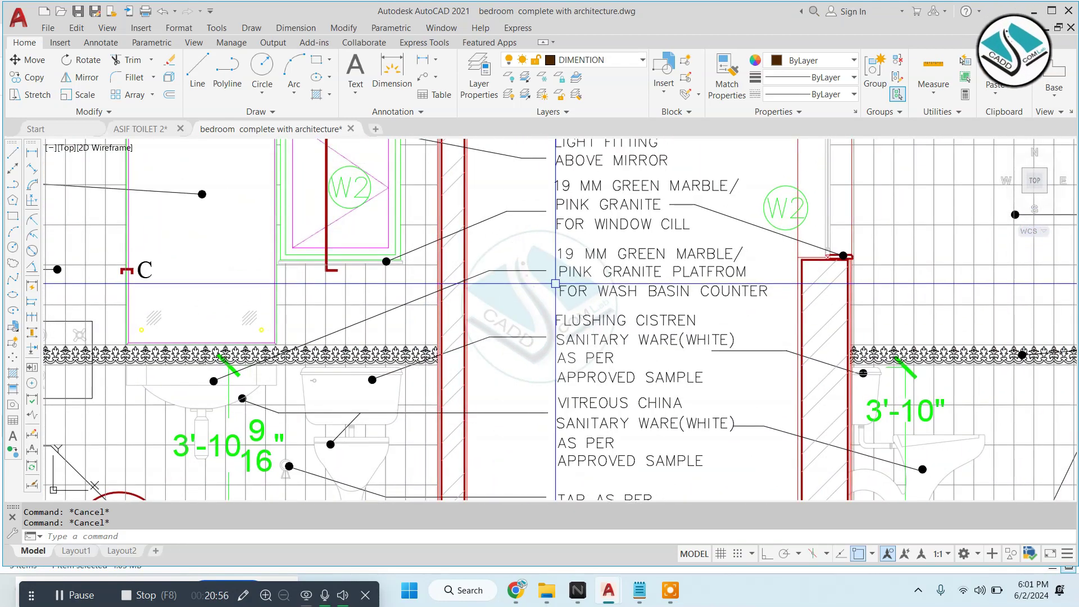
scroll(556, 283, "down", 5)
scroll(436, 330, "up", 4)
scroll(436, 330, "down", 5)
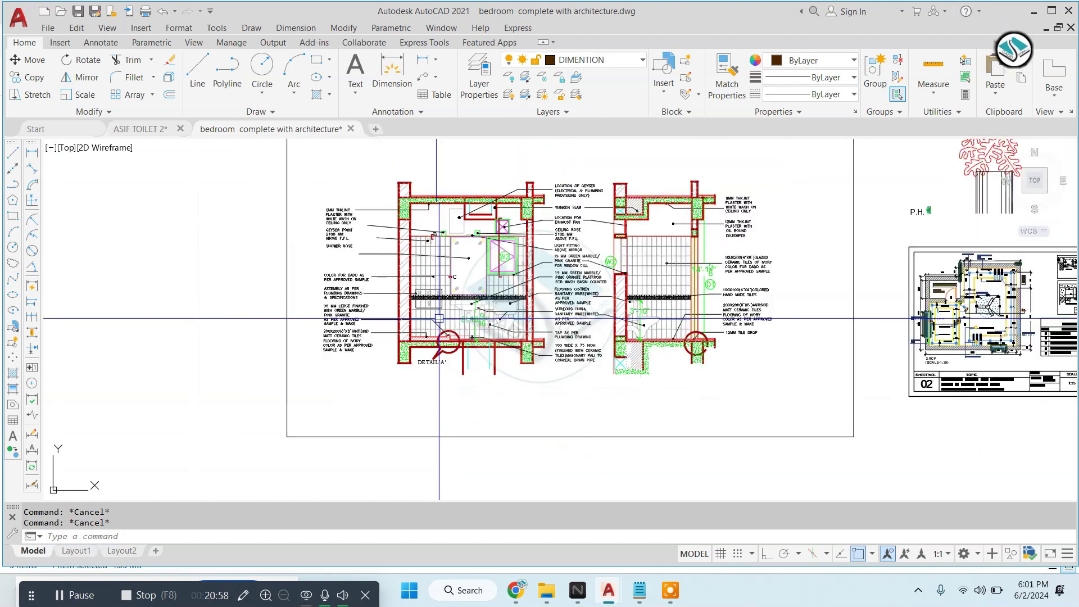
scroll(562, 281, "up", 3)
scroll(563, 281, "up", 4)
middle_click_drag(568, 290, 563, 272)
scroll(563, 271, "up", 4)
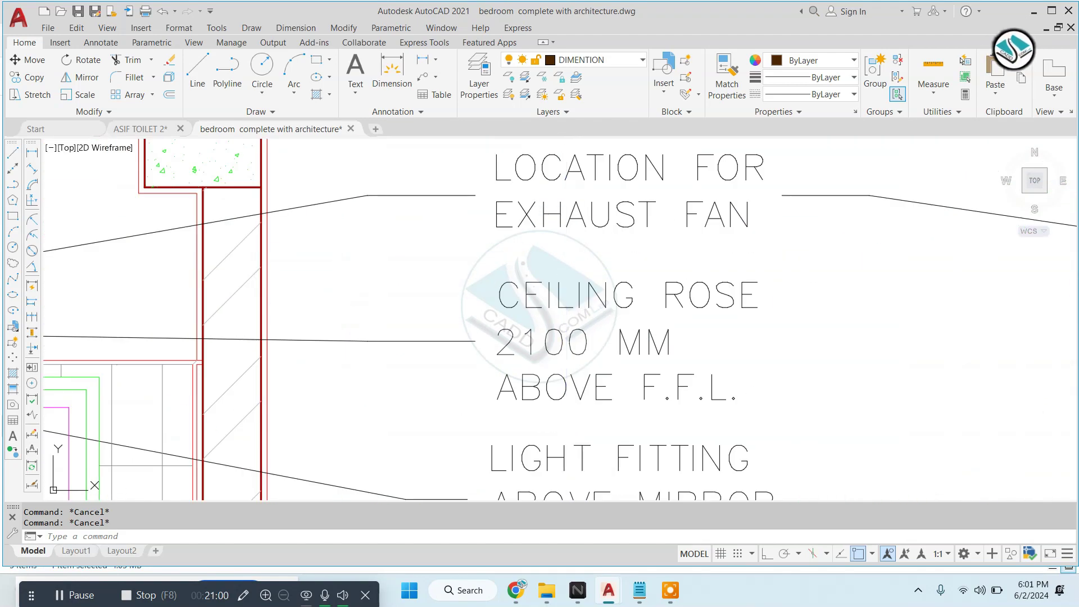
middle_click_drag(638, 254, 638, 223)
scroll(706, 211, "down", 2)
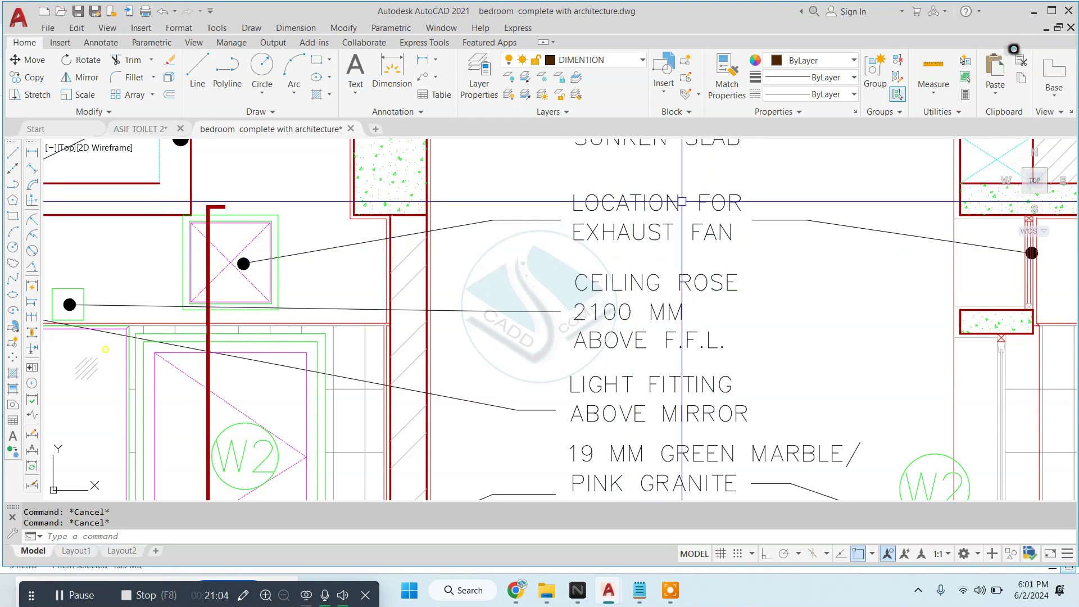
Select the LOCATION FOR EXHAUST FAN note and start copying it, then cancel
left_click(682, 201)
left_click(600, 240)
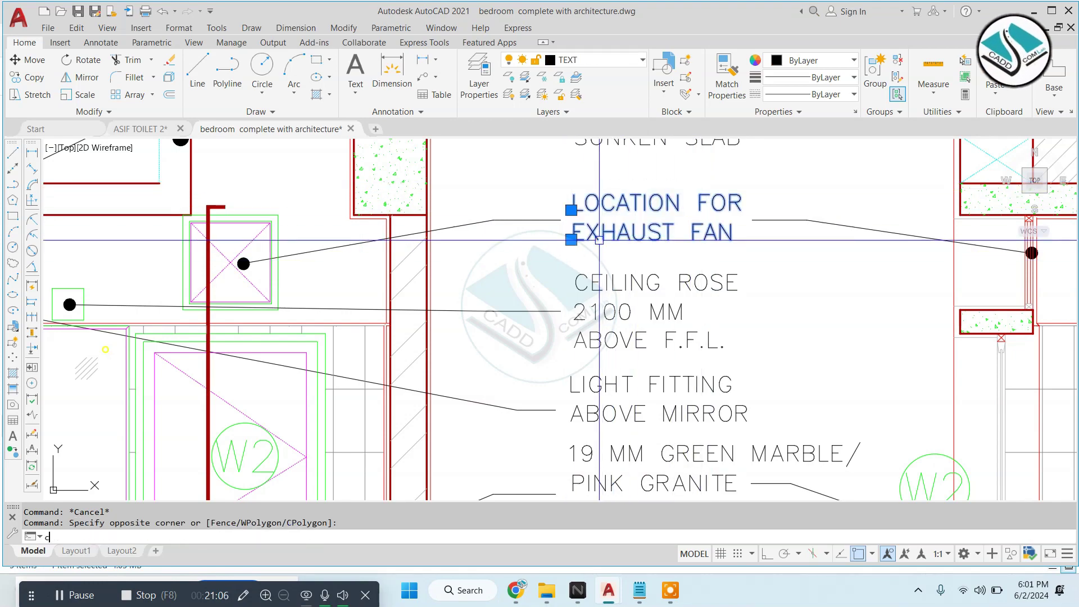
left_click(629, 229)
scroll(1012, 313, "down", 6)
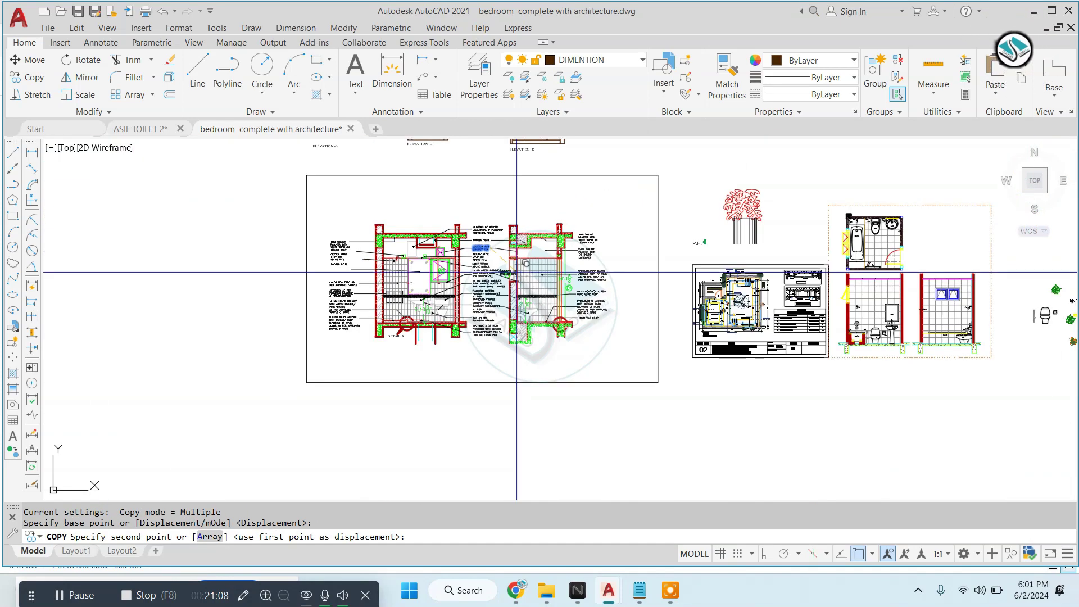
middle_click_drag(1011, 312, 817, 313)
key("Escape")
key("Escape")
Copy the annotated elevations over beside the toilet drawings
middle_click_drag(732, 288, 923, 281)
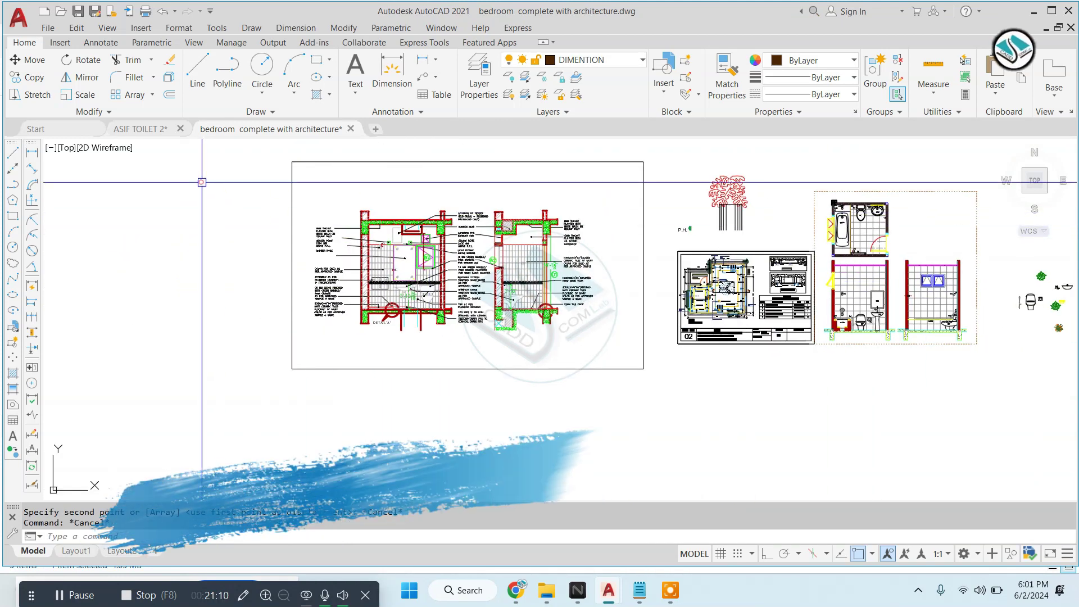
left_click(202, 183)
left_click(607, 371)
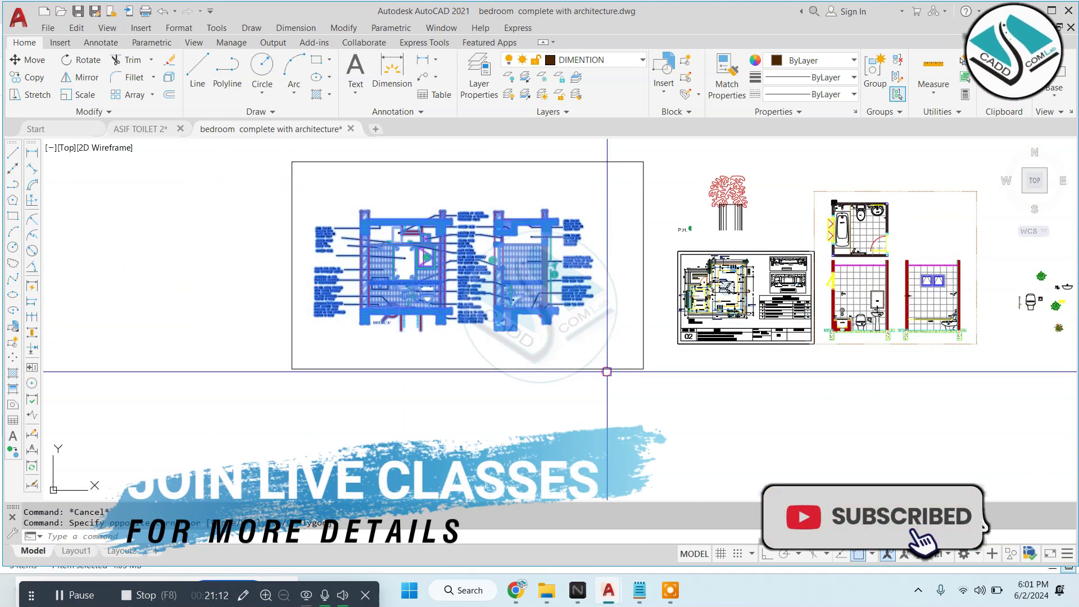
type("CO")
left_click(547, 289)
scroll(546, 289, "down", 5)
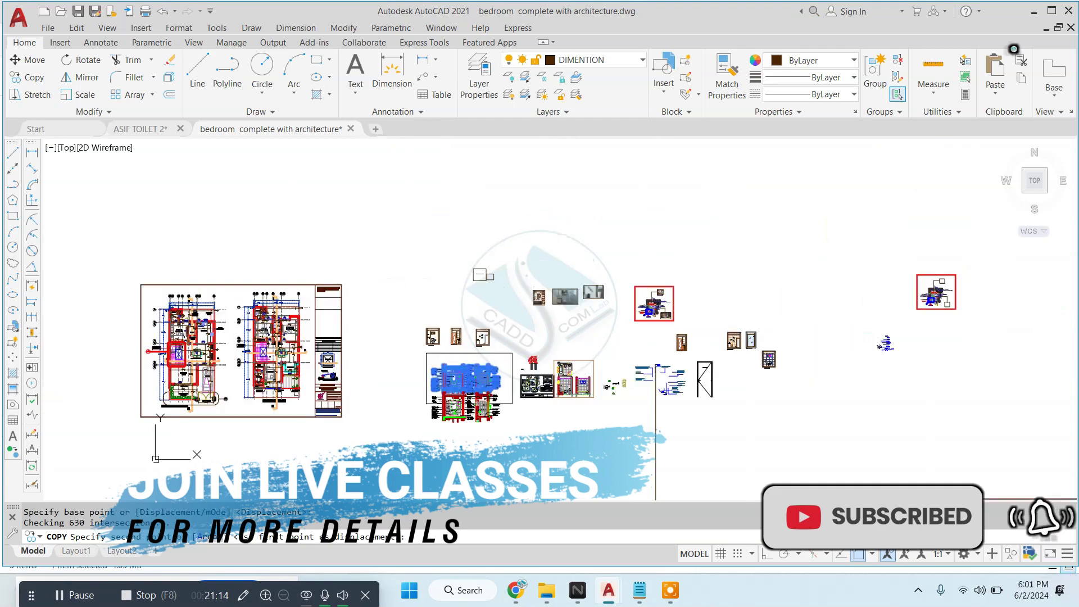
scroll(762, 374, "up", 3)
left_click(784, 249)
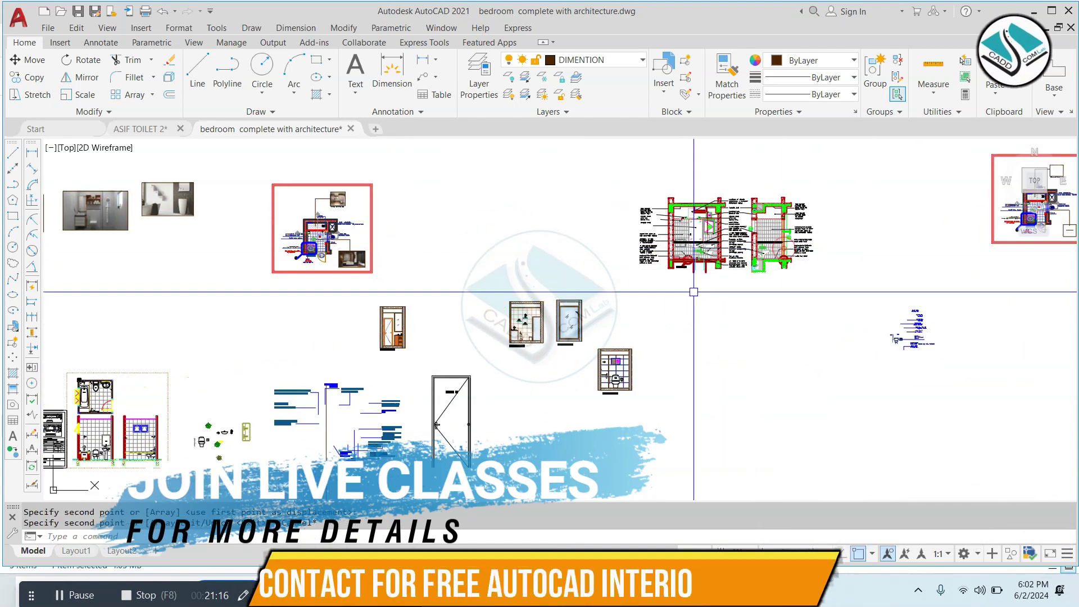
key("Escape")
Copy the base concrete note to beside Elevation-B
scroll(324, 224, "up", 4)
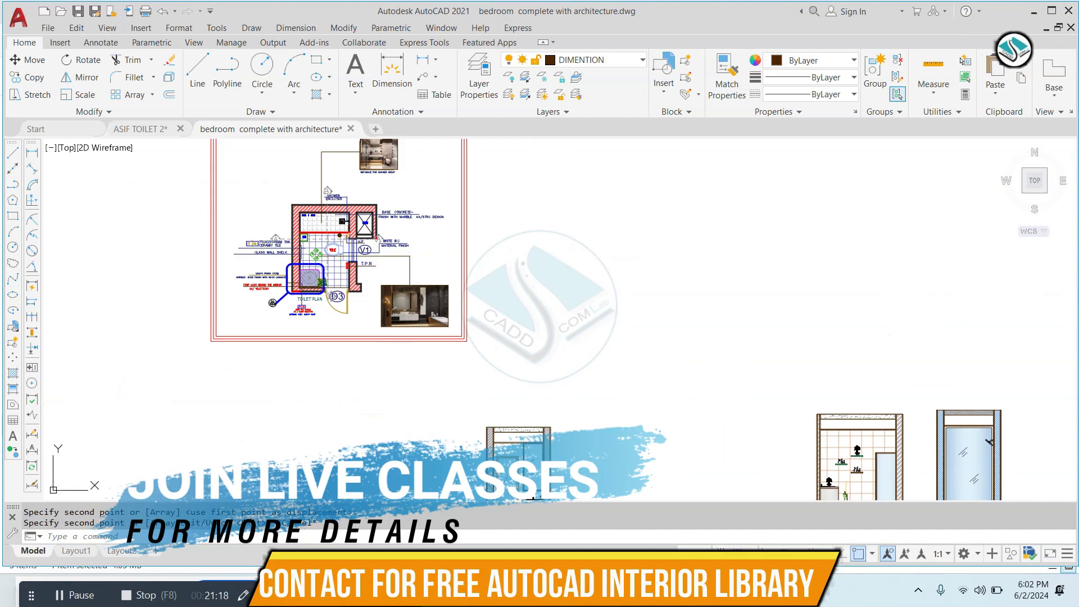
scroll(325, 224, "up", 6)
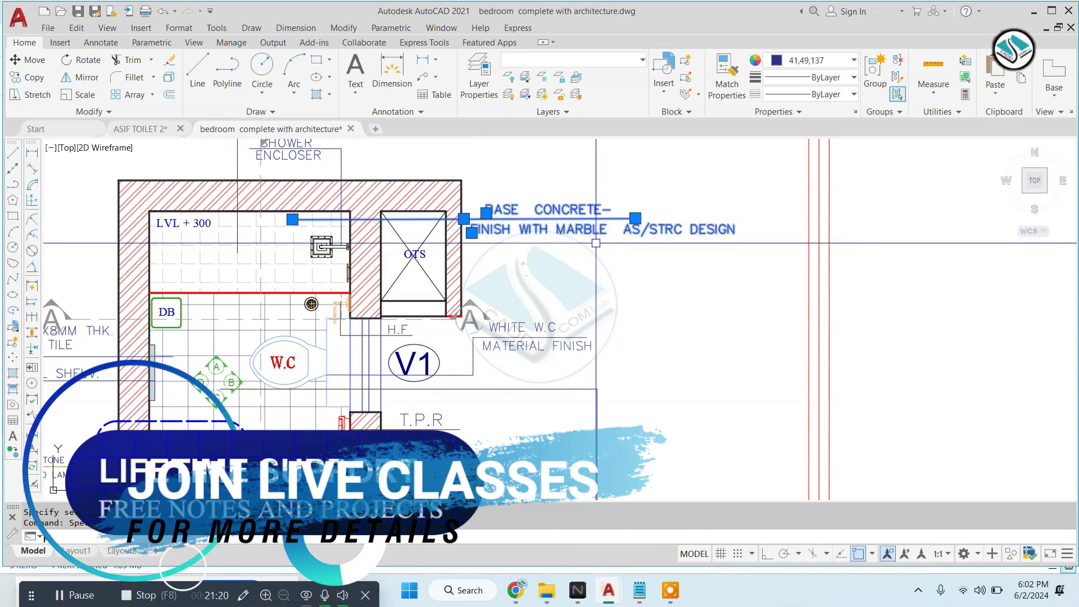
left_click(595, 243)
scroll(562, 231, "down", 6)
scroll(513, 212, "up", 3)
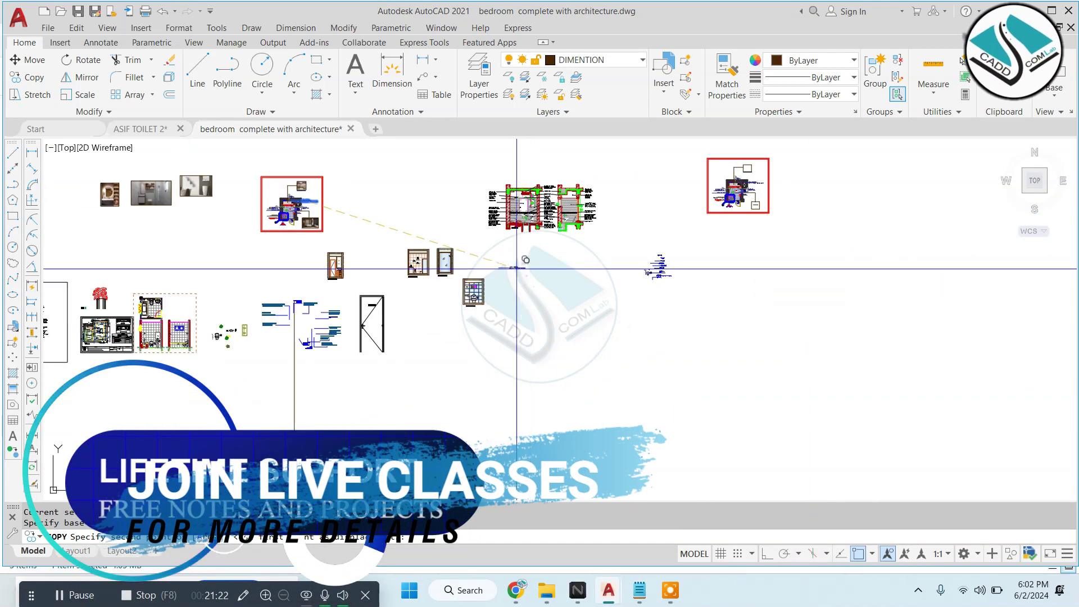
scroll(455, 216, "up", 2)
scroll(659, 306, "up", 4)
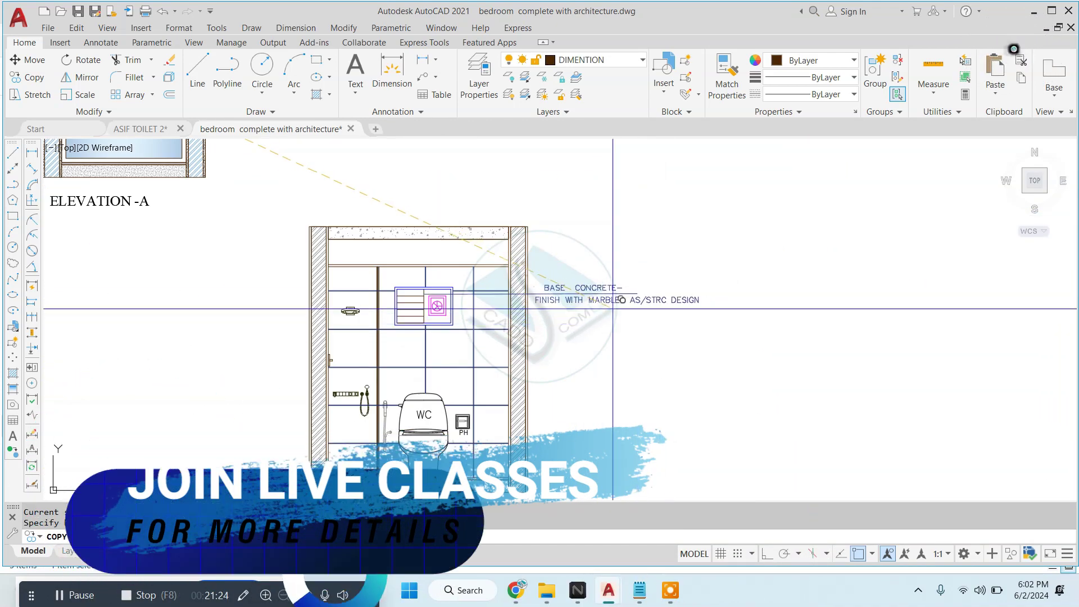
left_click(615, 301)
key("Escape")
Bring the sunken slab and exhaust fan notes into view and select the exhaust fan note
scroll(583, 286, "up", 2)
scroll(582, 286, "down", 5)
scroll(644, 259, "up", 4)
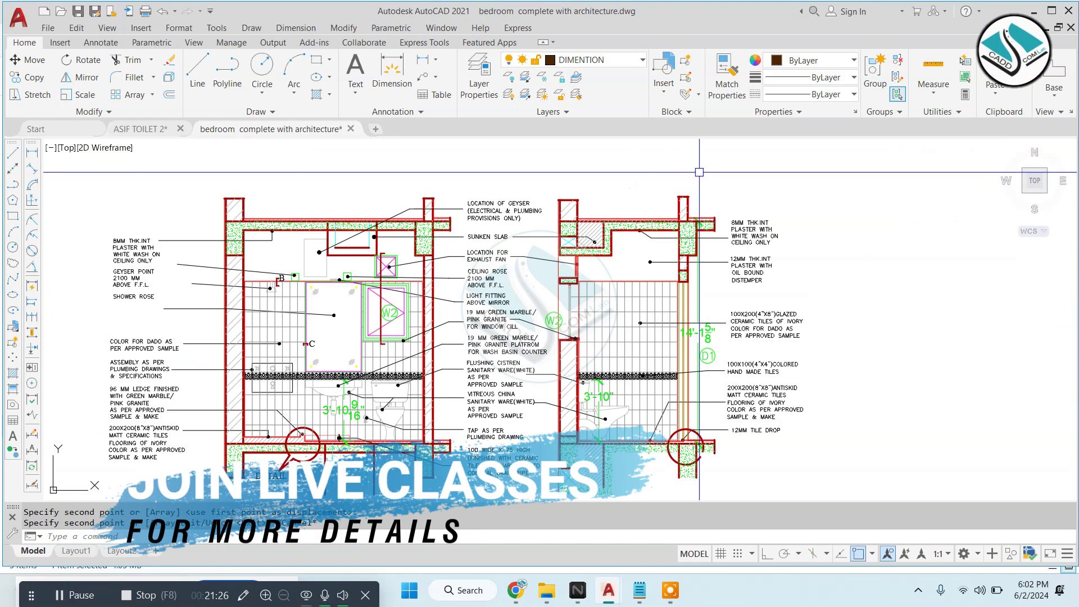
scroll(647, 247, "up", 2)
middle_click_drag(1055, 326, 775, 309)
scroll(562, 253, "up", 4)
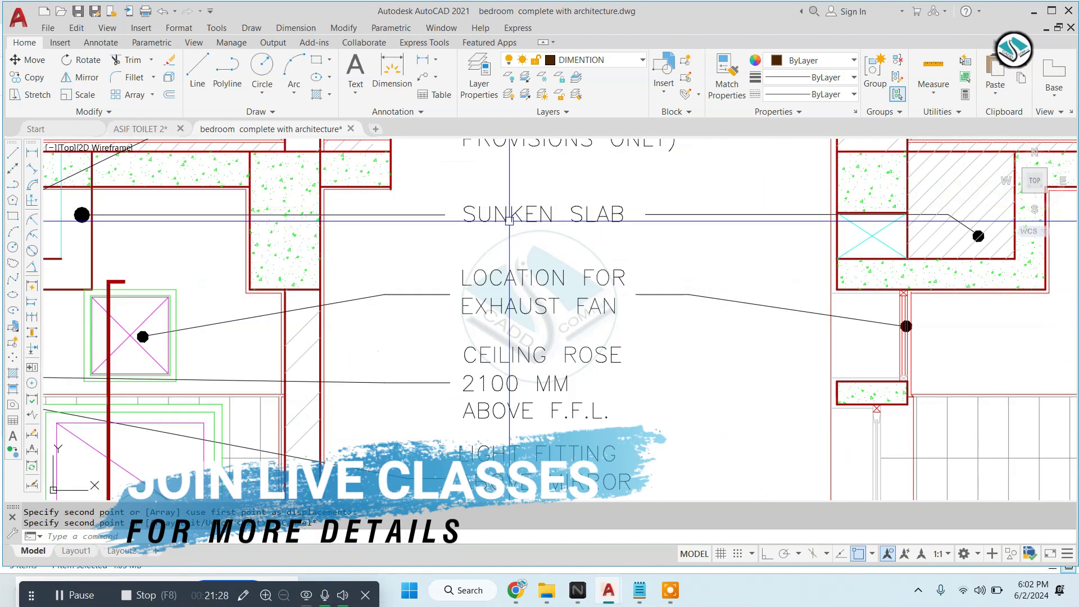
middle_click_drag(506, 266, 623, 227)
left_click(619, 236)
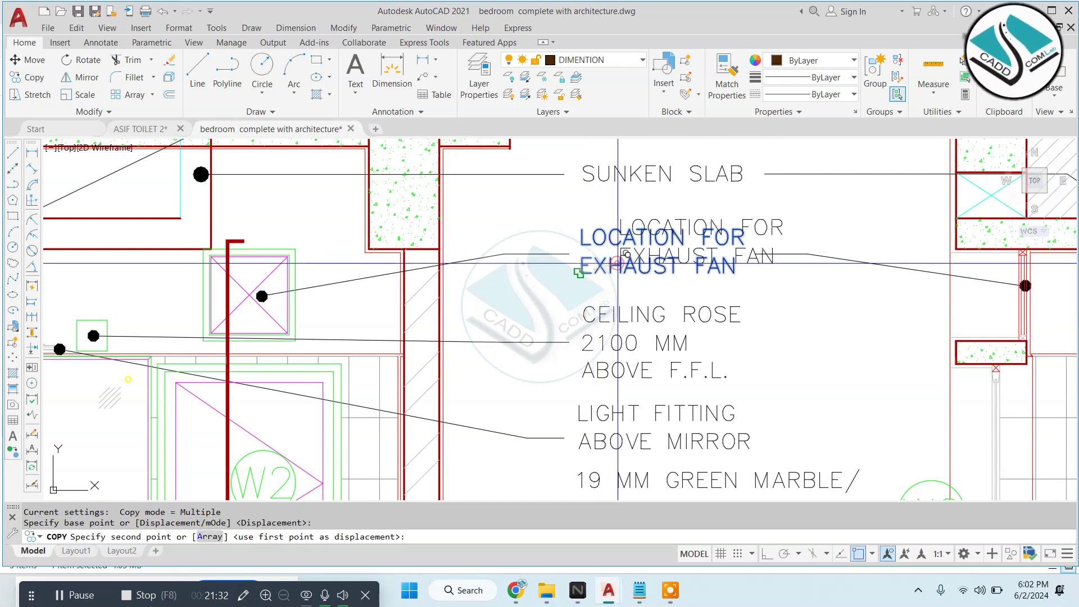
scroll(618, 263, "down", 6)
scroll(539, 292, "up", 3)
scroll(534, 296, "up", 2)
scroll(531, 296, "up", 1)
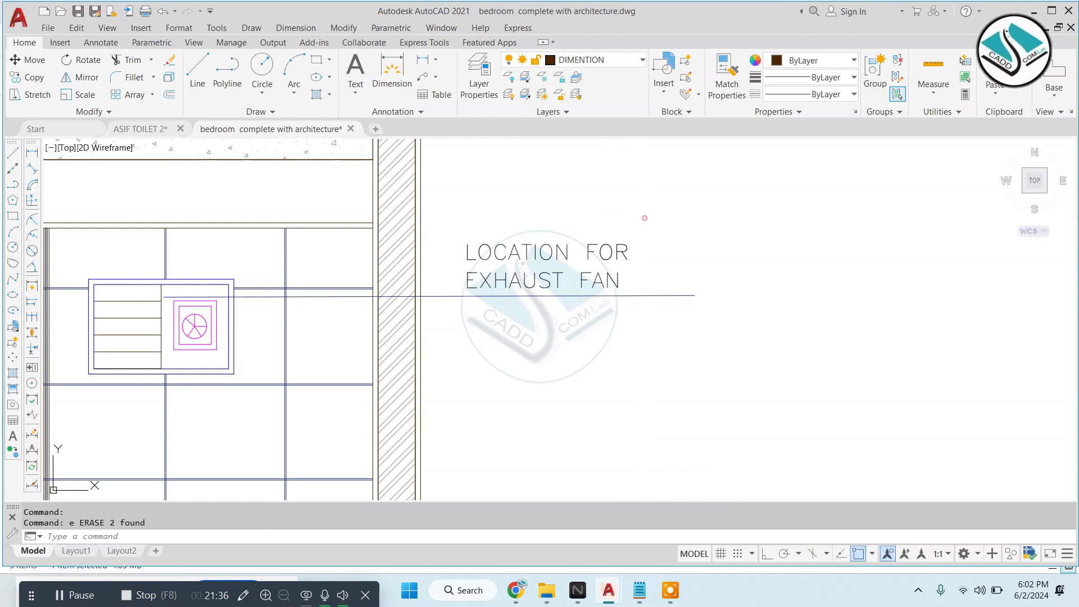
Move the LOCATION FOR EXHAUST FAN note beside Elevation-B's fan box
left_click(645, 218)
left_click(525, 284)
type("m")
key("Return")
left_click(808, 237)
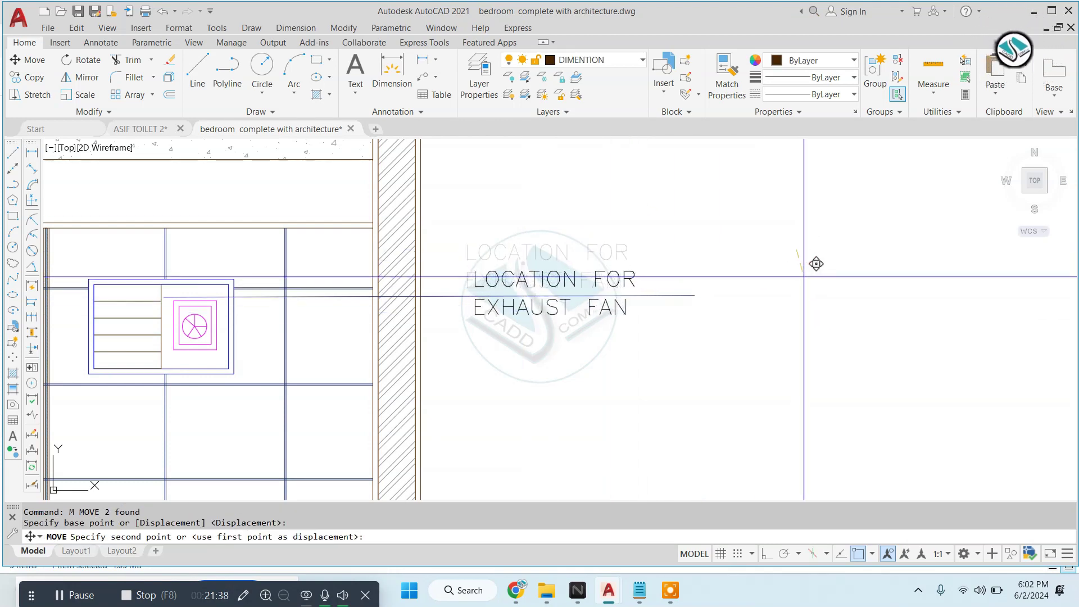
Stretch the leader line's end grip so it reaches the exhaust fan note
left_click(642, 294)
scroll(641, 296, "up", 6)
left_click(698, 309)
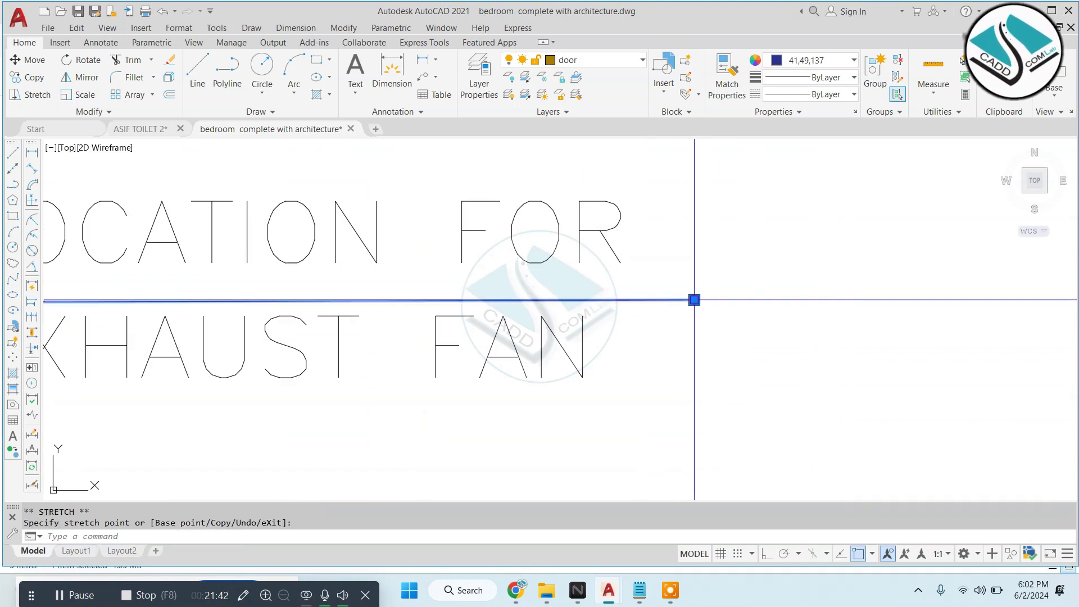
key("Escape")
key("Escape")
scroll(539, 312, "down", 5)
scroll(459, 293, "down", 3)
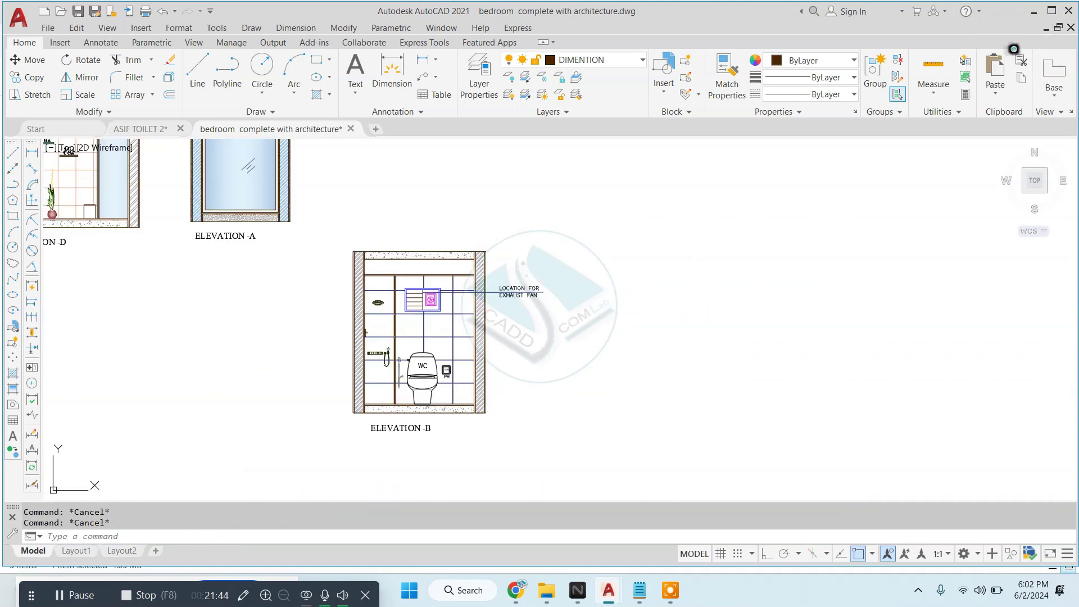
scroll(517, 219, "down", 3)
scroll(559, 212, "up", 8)
scroll(559, 213, "up", 2)
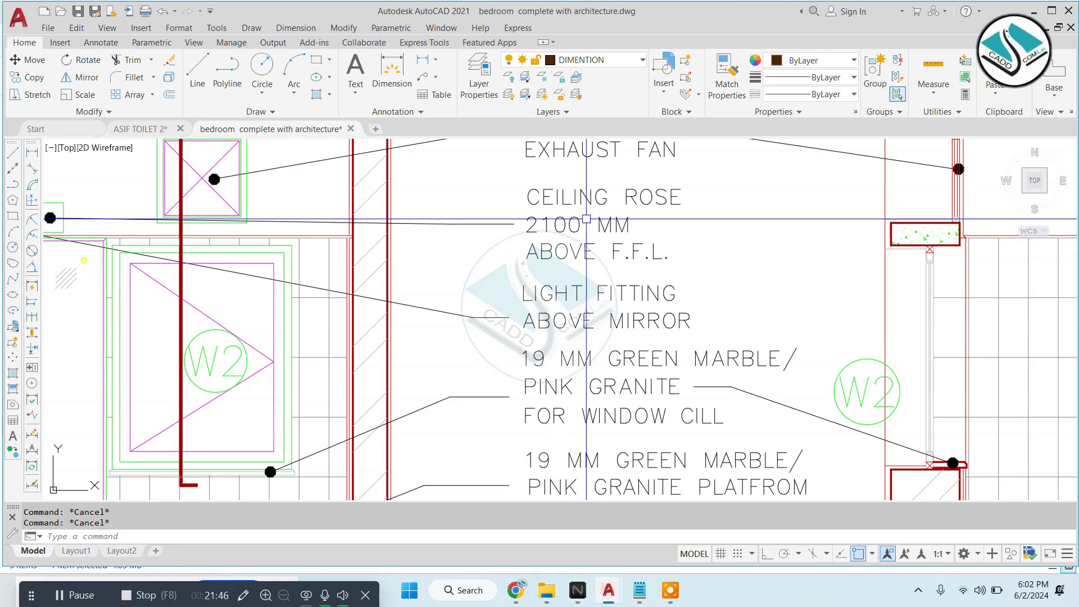
middle_click_drag(543, 250, 579, 235)
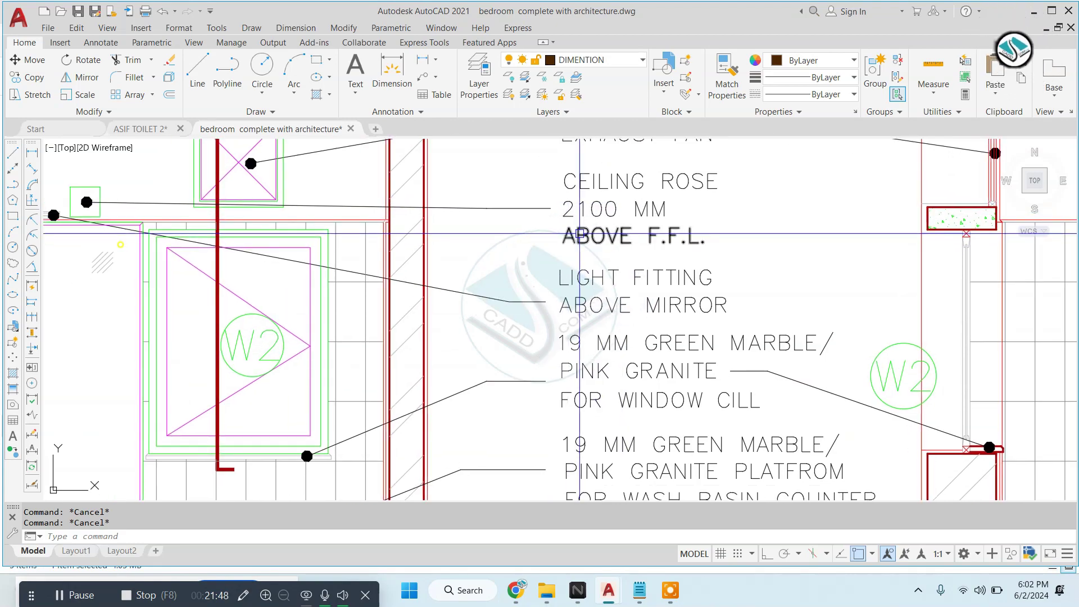
scroll(579, 234, "down", 4)
scroll(584, 304, "up", 4)
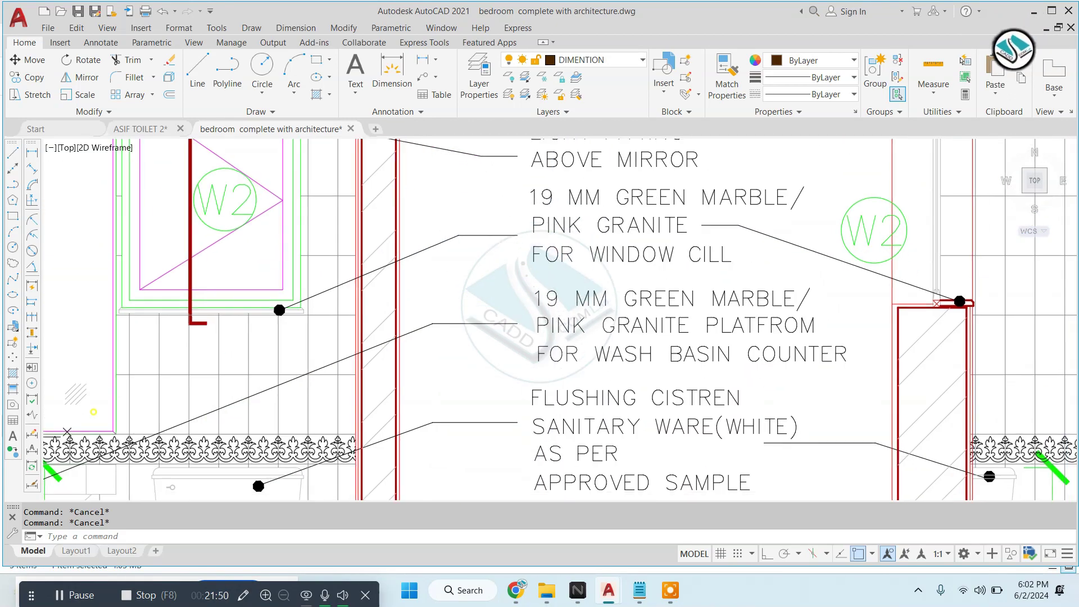
scroll(604, 248, "down", 2)
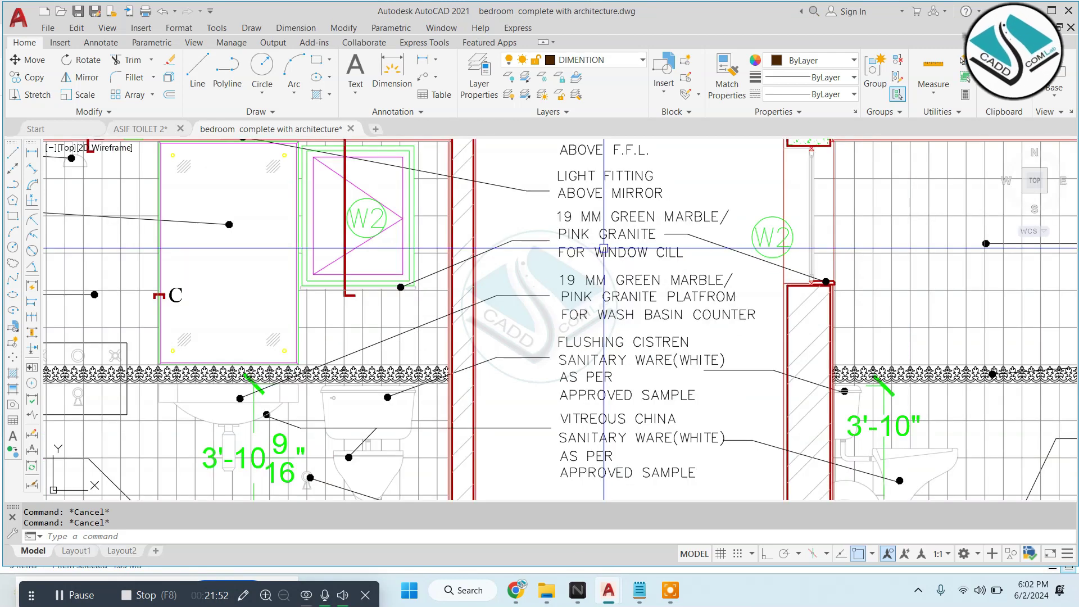
middle_click_drag(600, 320, 590, 269)
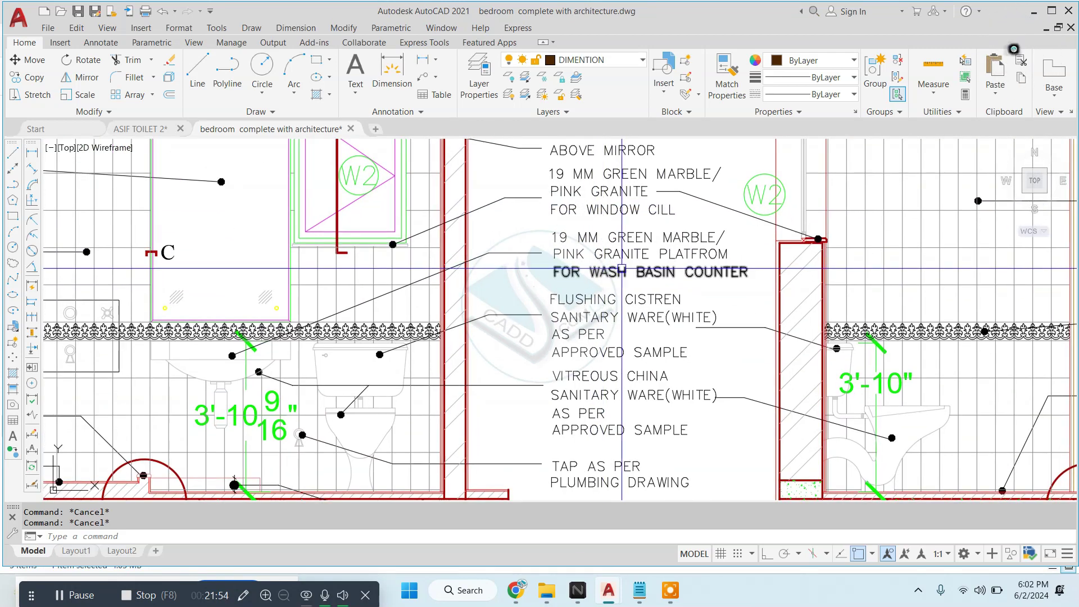
middle_click_drag(621, 447, 614, 254)
scroll(615, 255, "up", 2)
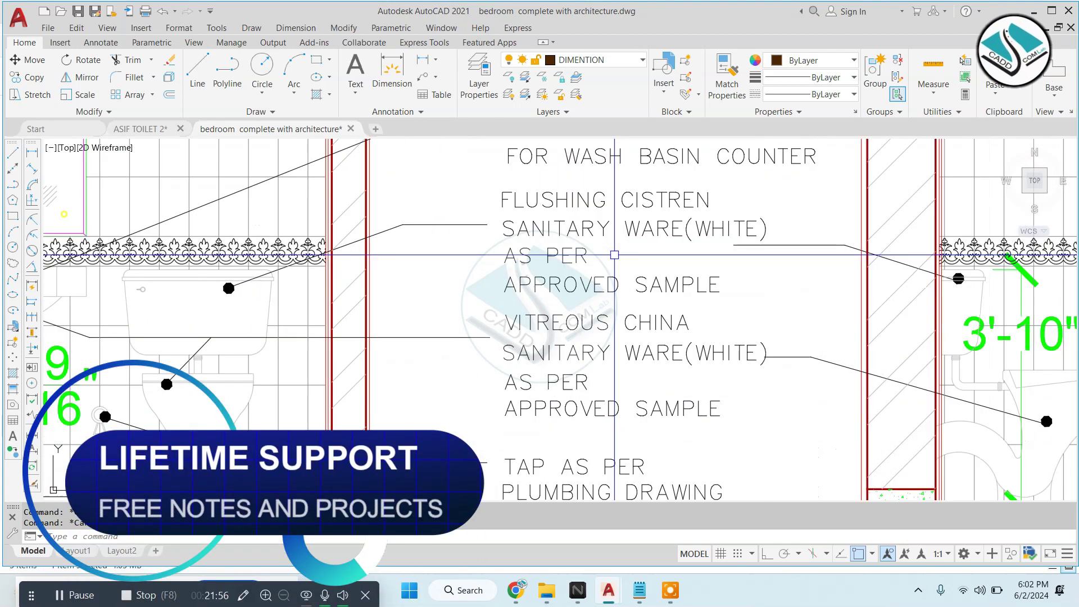
scroll(601, 258, "down", 1)
scroll(581, 261, "down", 1)
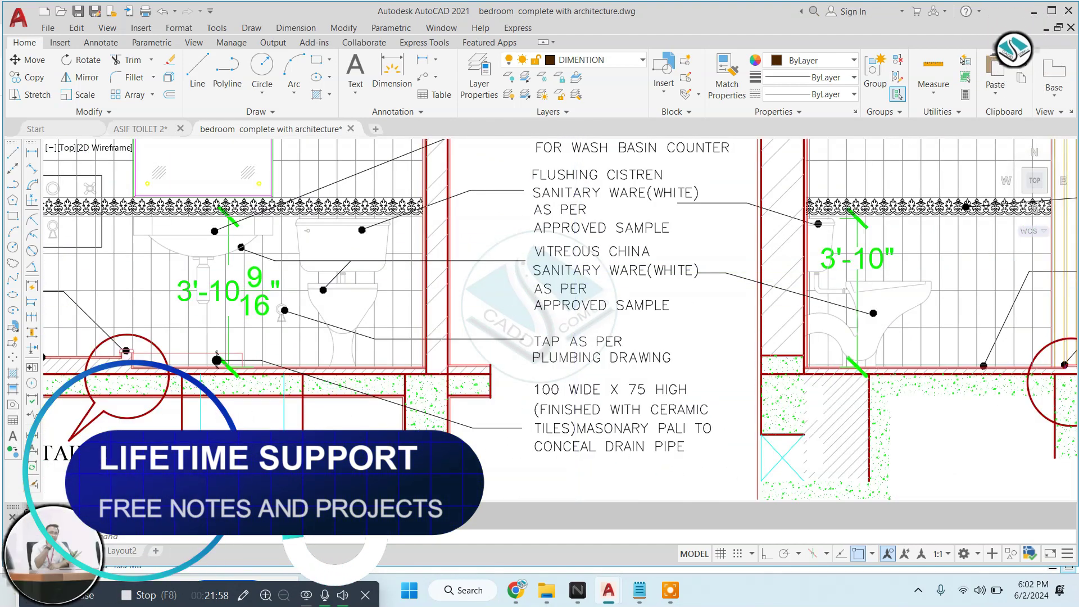
scroll(838, 416, "down", 4)
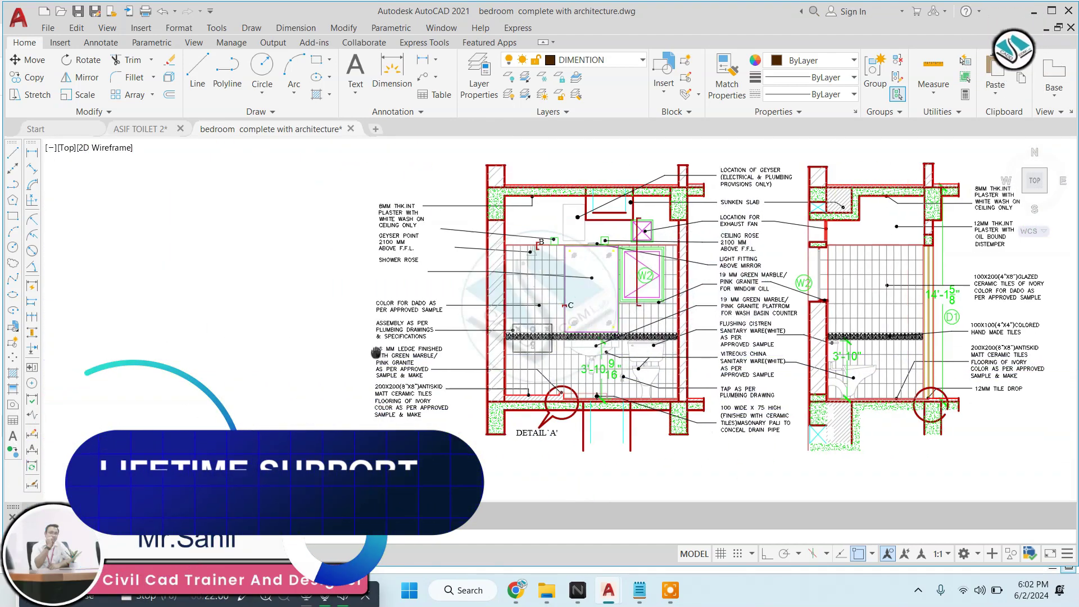
scroll(381, 309, "up", 4)
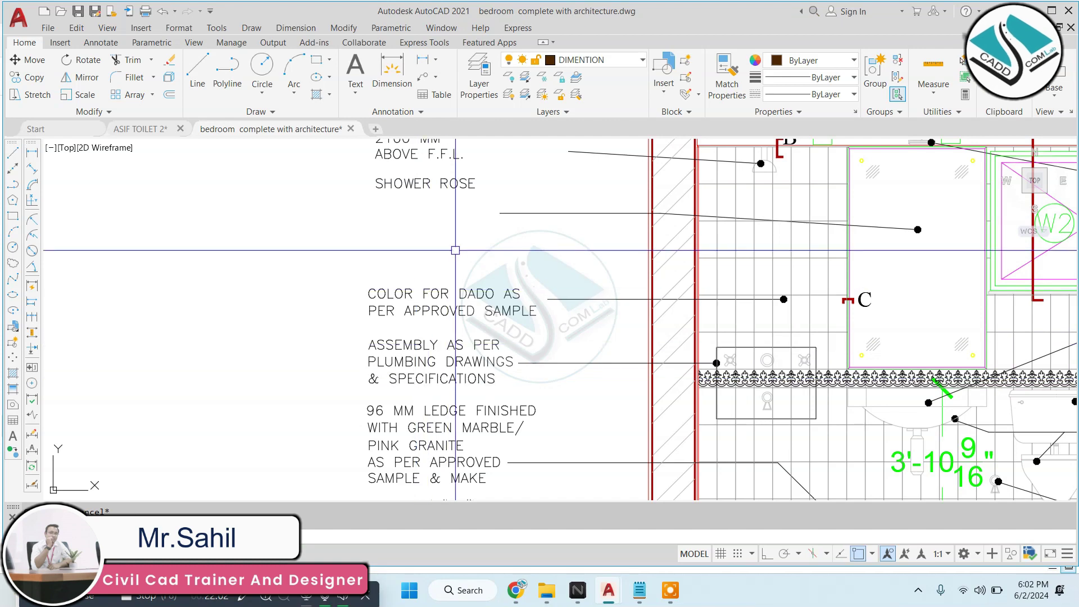
scroll(455, 251, "down", 4)
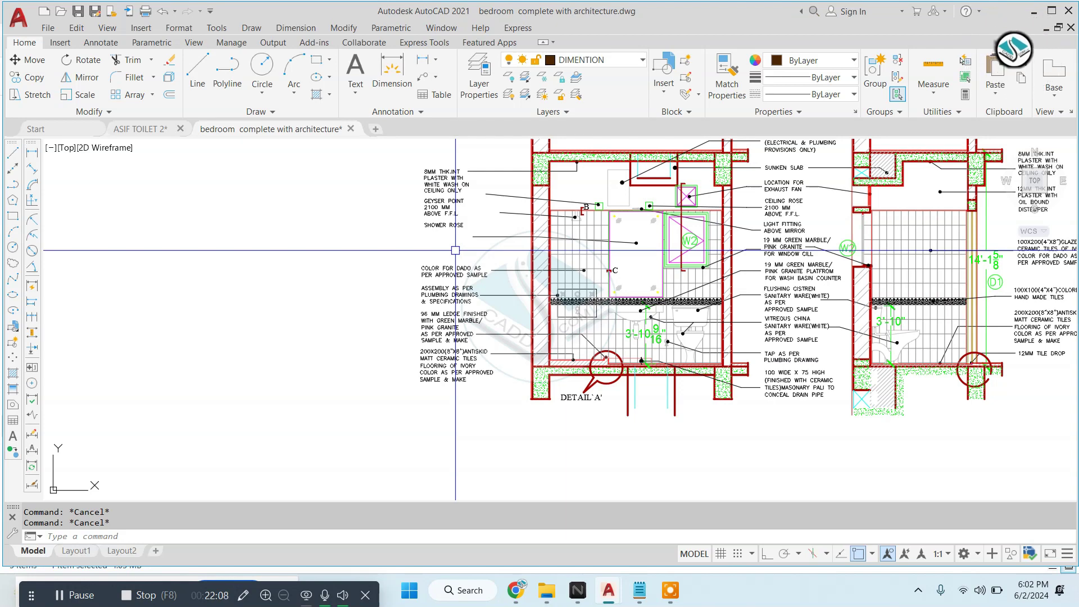
middle_click_drag(545, 281, 526, 252)
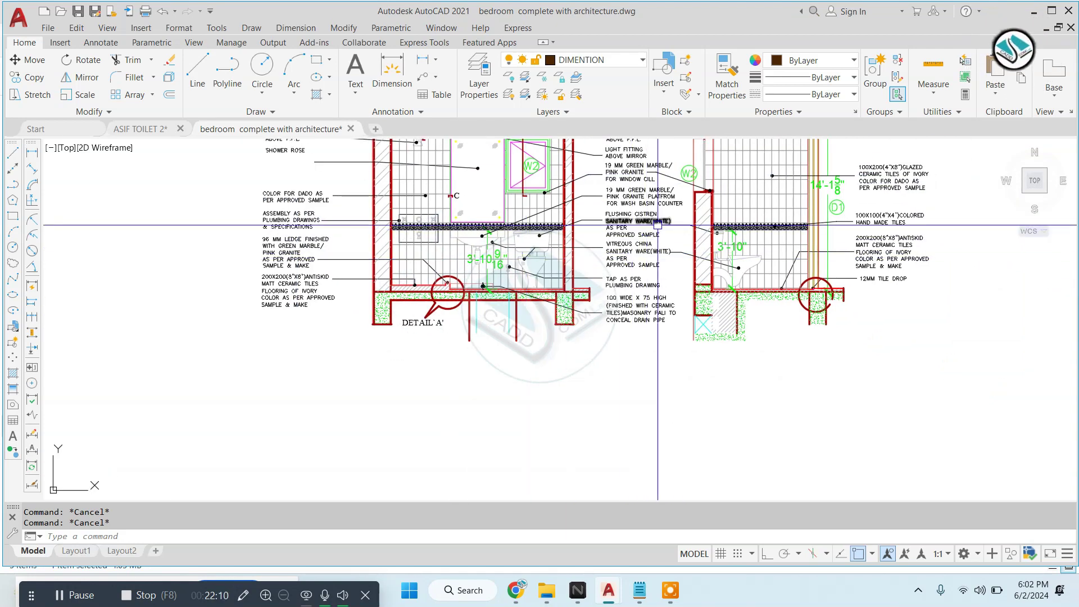
scroll(587, 191, "up", 2)
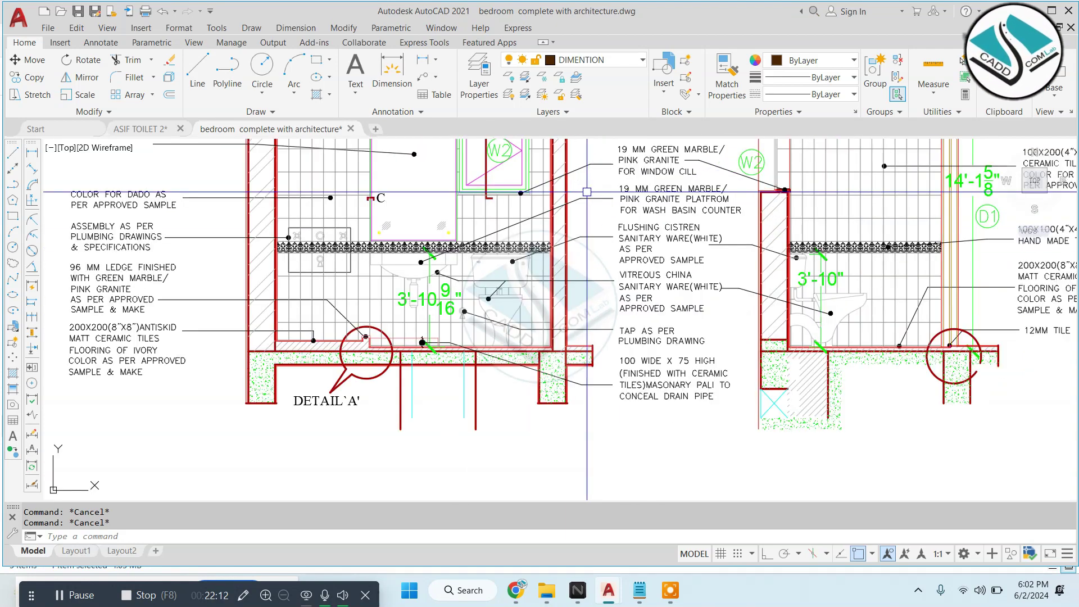
scroll(648, 260, "up", 4)
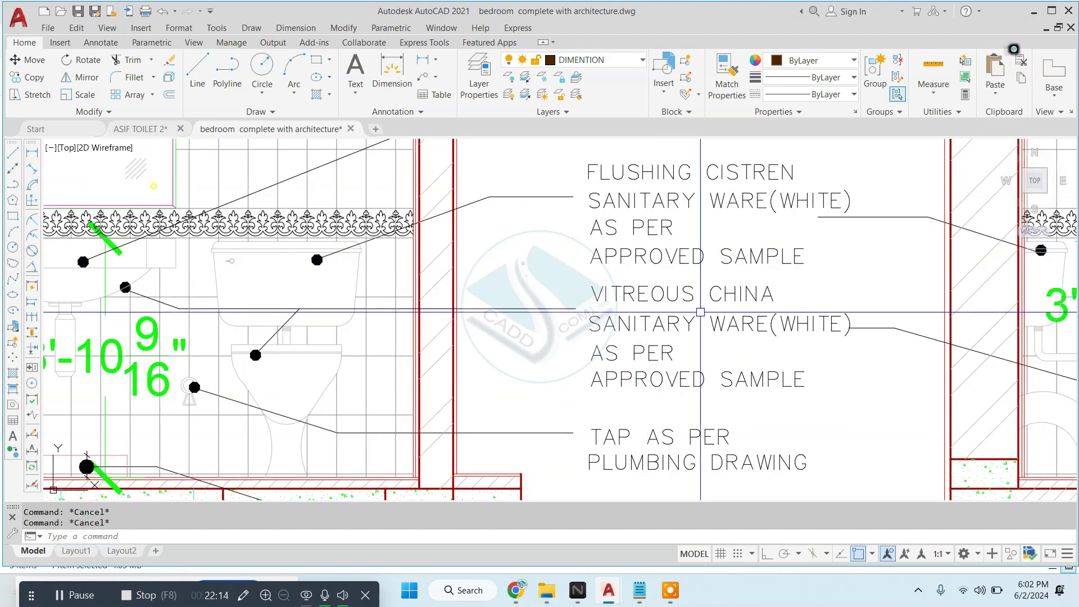
Copy the three-line flushing cistern note to beside Elevation-B's WC
left_click(650, 151)
type("co")
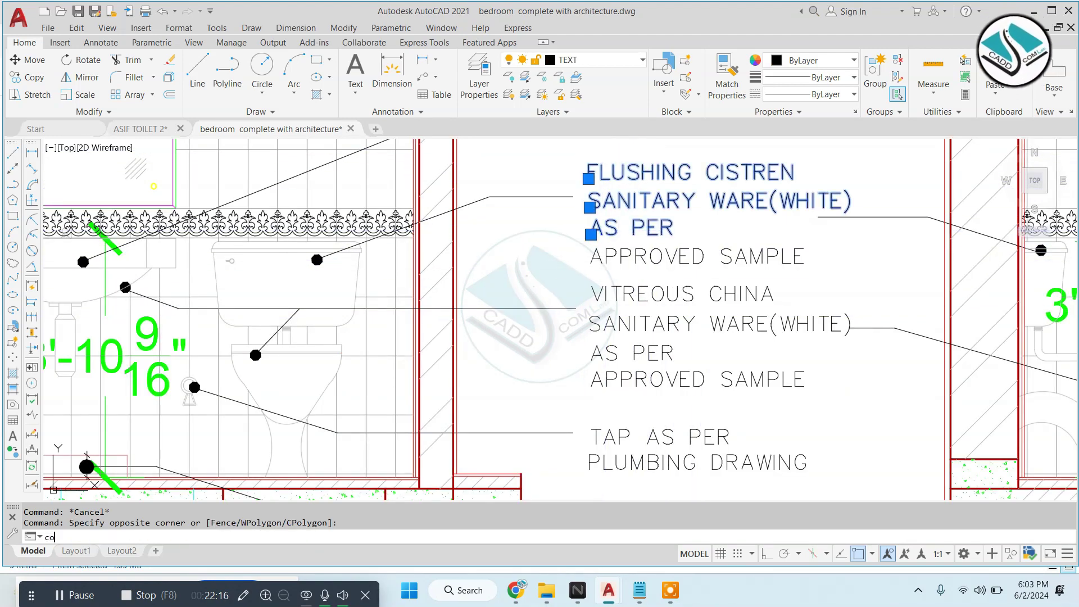
key("Return")
left_click(588, 178)
scroll(554, 366, "down", 3)
scroll(554, 365, "down", 3)
scroll(553, 366, "up", 3)
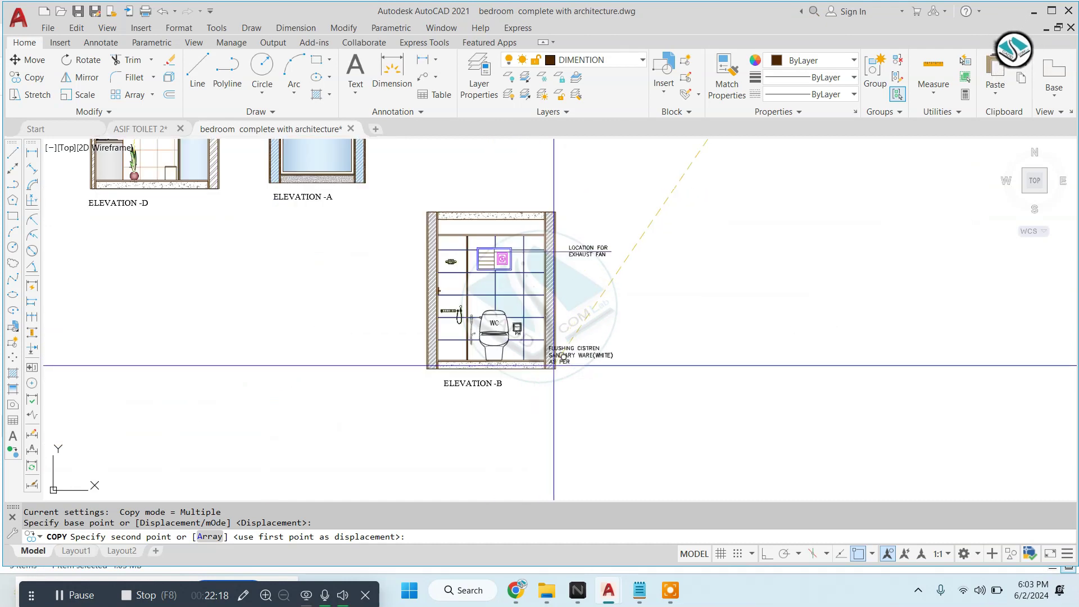
scroll(554, 365, "up", 5)
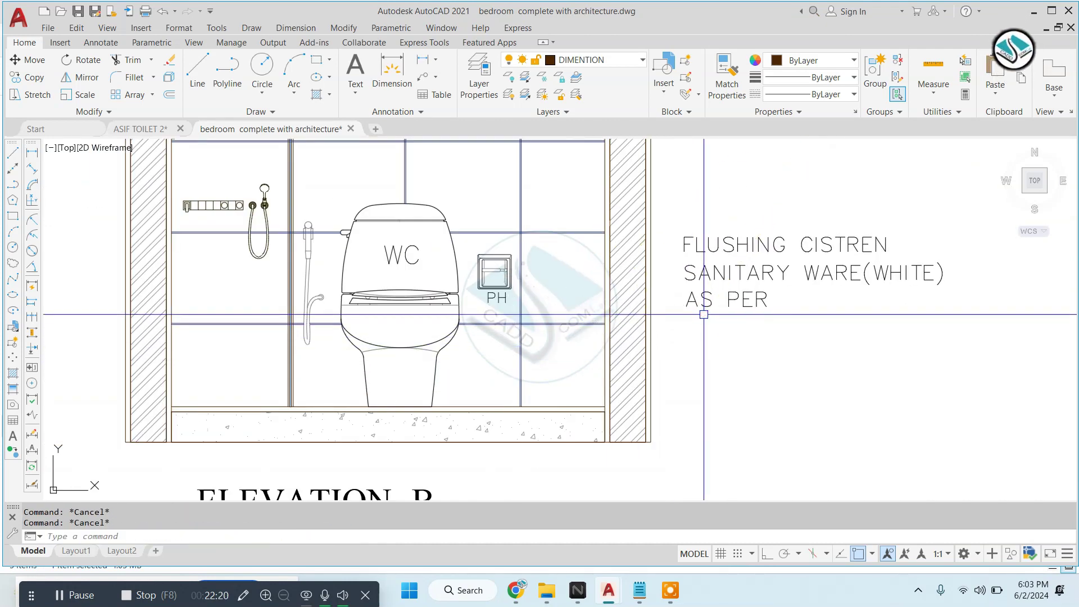
Change the copy's FLUSHING CISTREN line to read W.C
double_click(767, 243)
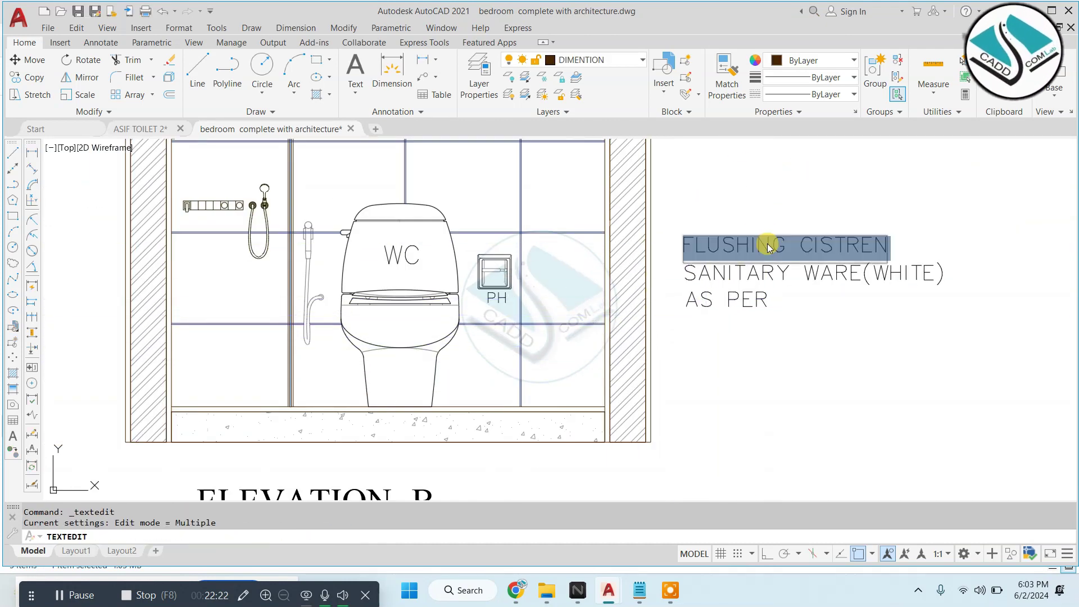
type("W")
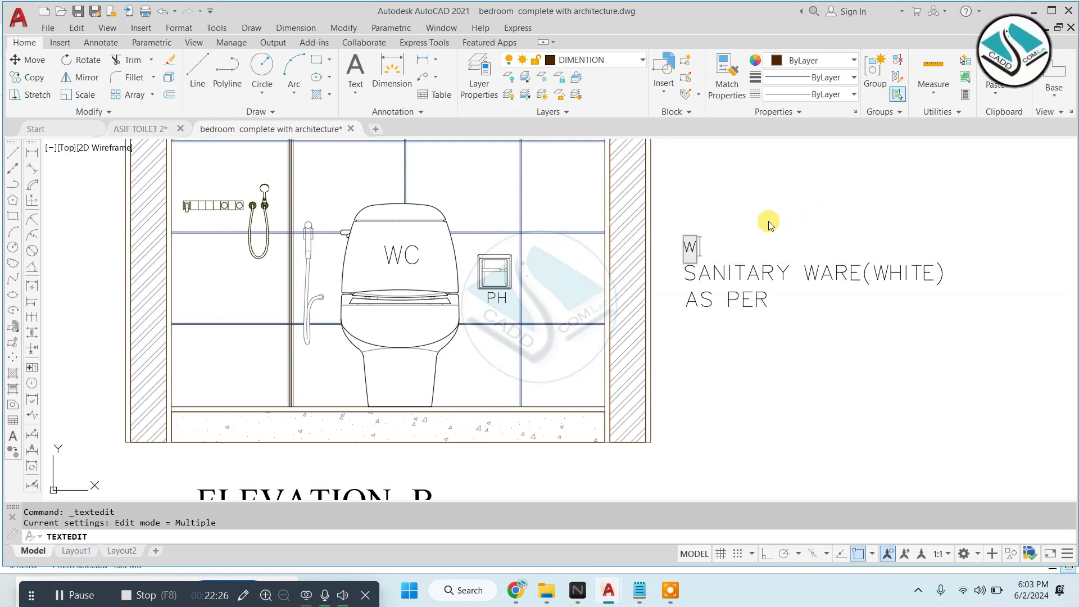
key("Escape")
key("Escape")
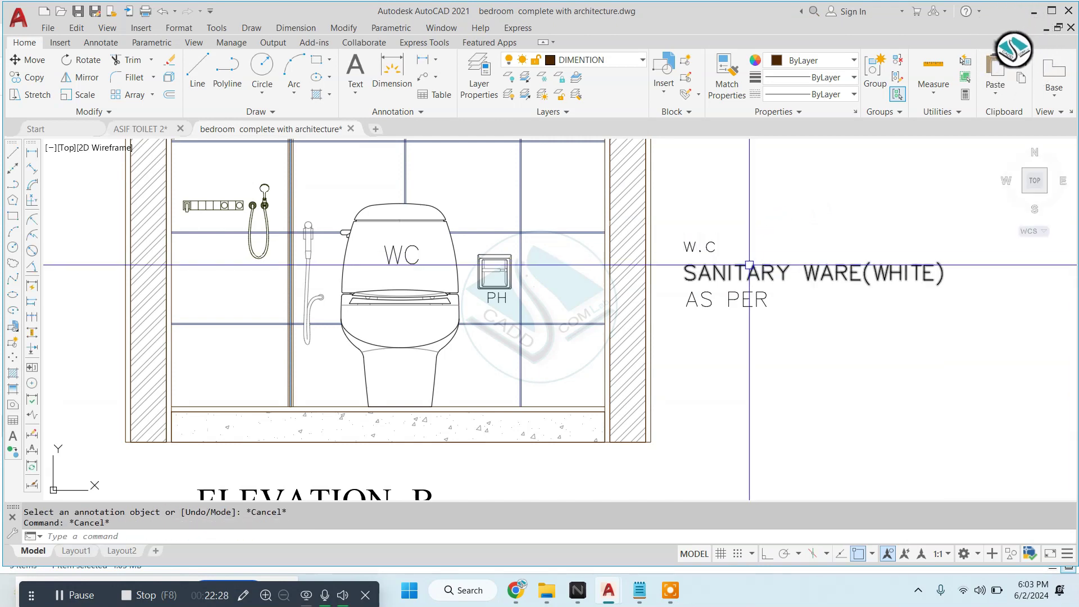
left_click(843, 225)
key("Escape")
type("L")
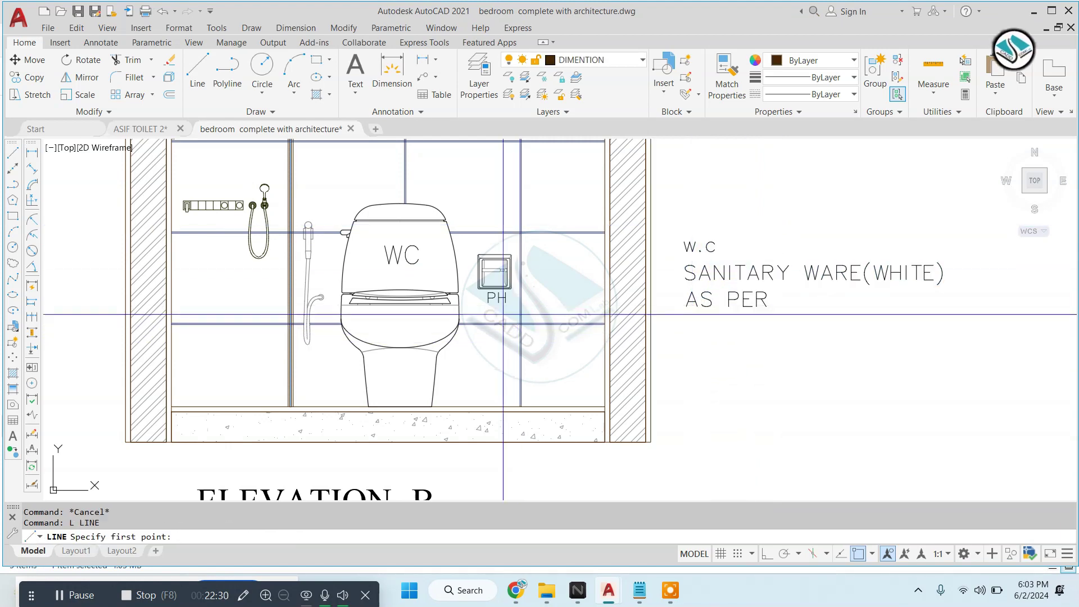
Draw a horizontal leader line with Ortho on, from inside the WC out past the note
left_click(419, 315)
key("F8")
left_click(980, 315)
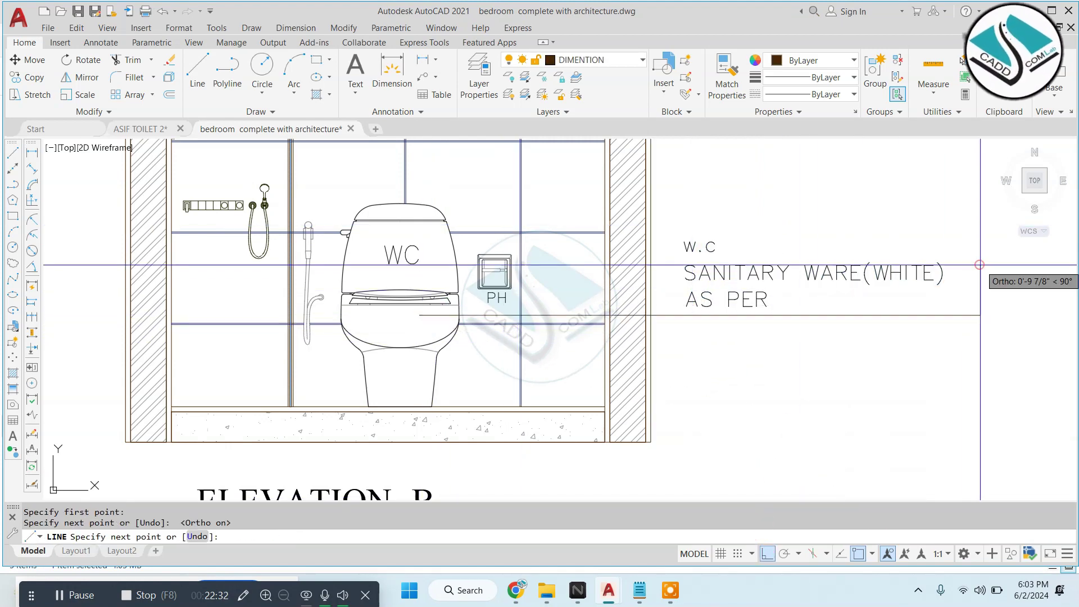
key("Escape")
Move the three-line note lower beside the PH box, then undo that move
left_click(776, 236)
left_click(680, 312)
type("m")
key("Return")
left_click(846, 211)
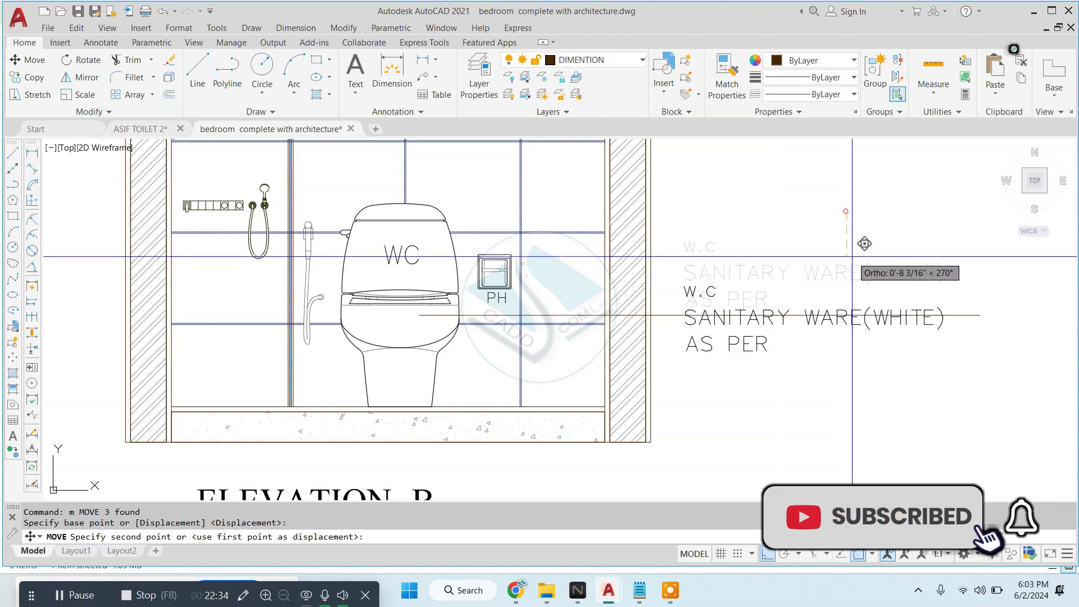
left_click(851, 260)
scroll(669, 418, "up", 2)
key("ctrl+z")
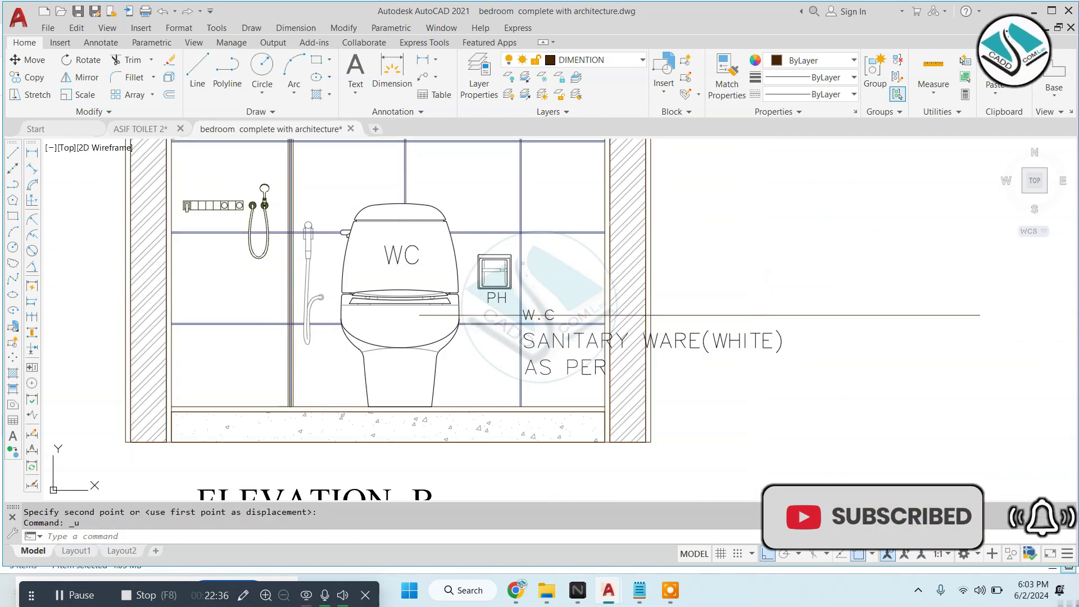
Move the note down so the leader line runs just under W.C
left_click(855, 200)
left_click(680, 260)
type("m")
key("Return")
left_click(798, 473)
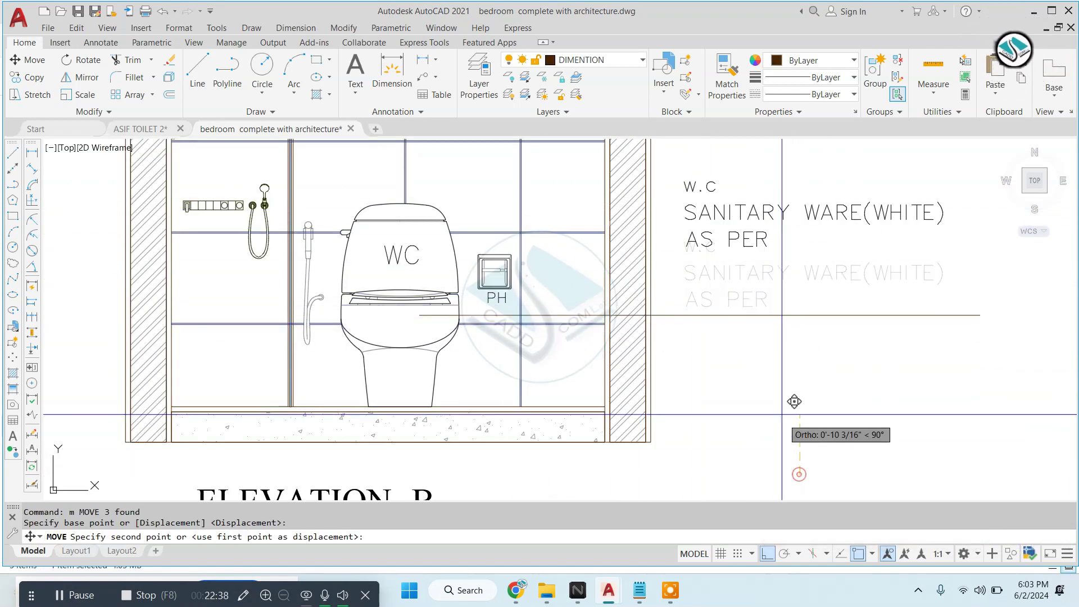
middle_click_drag(794, 401, 749, 393)
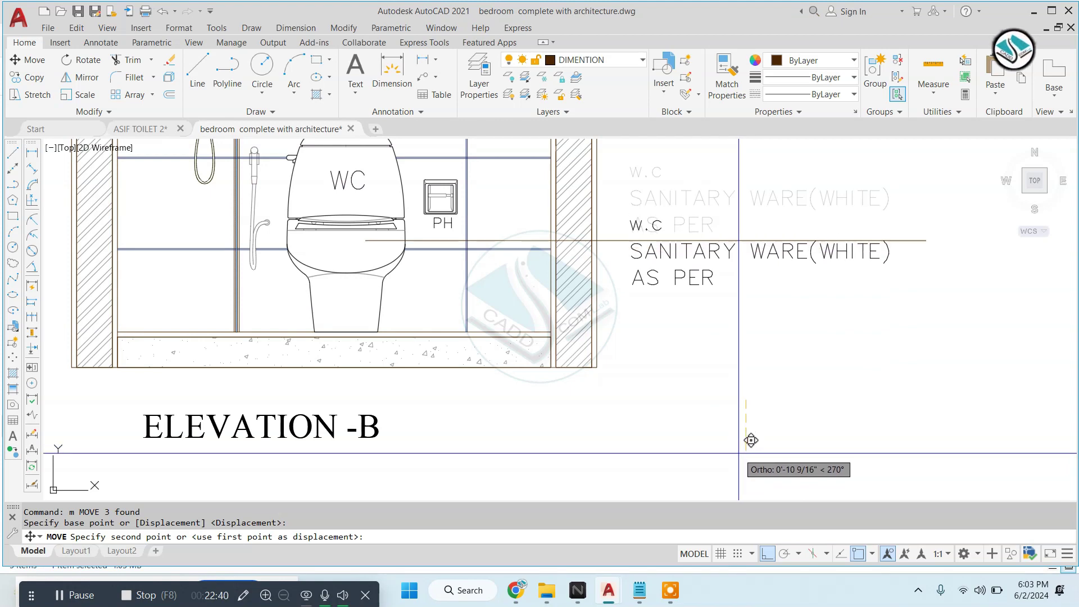
key("Escape")
scroll(742, 441, "down", 3)
scroll(583, 378, "up", 5)
scroll(549, 357, "up", 2)
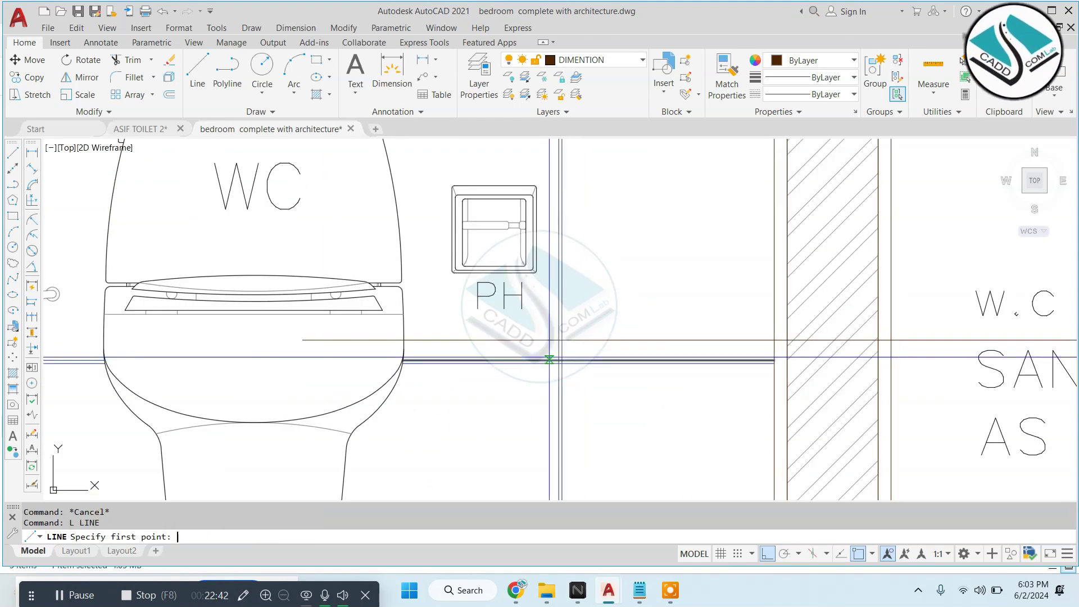
scroll(516, 206, "down", 2)
left_click(547, 229)
Copy the SANITARY WARE(WHITE) text line above the note with Ortho off
key("Escape")
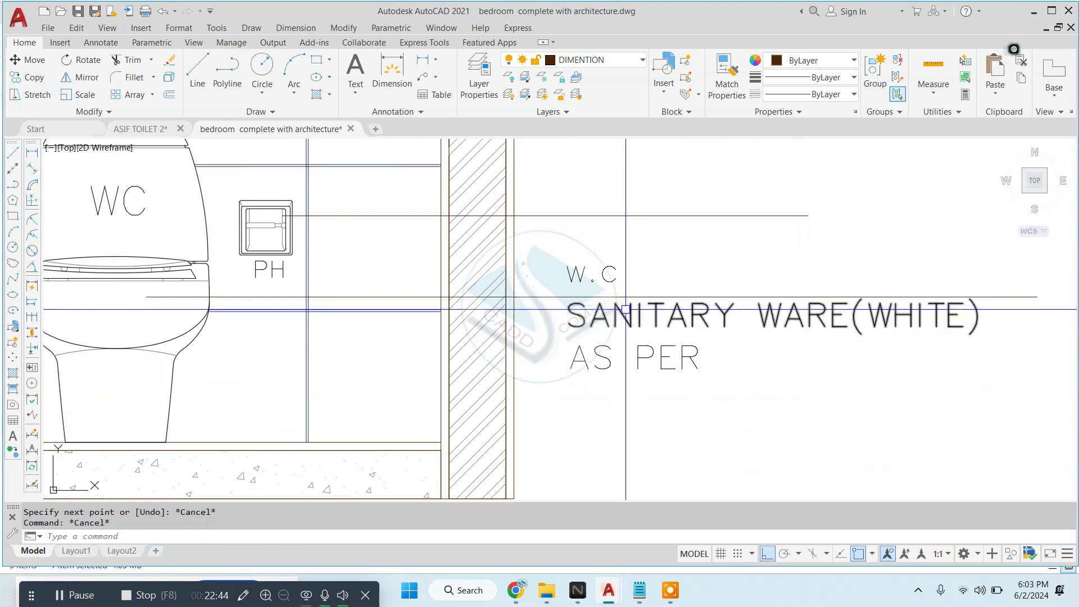
left_click(655, 316)
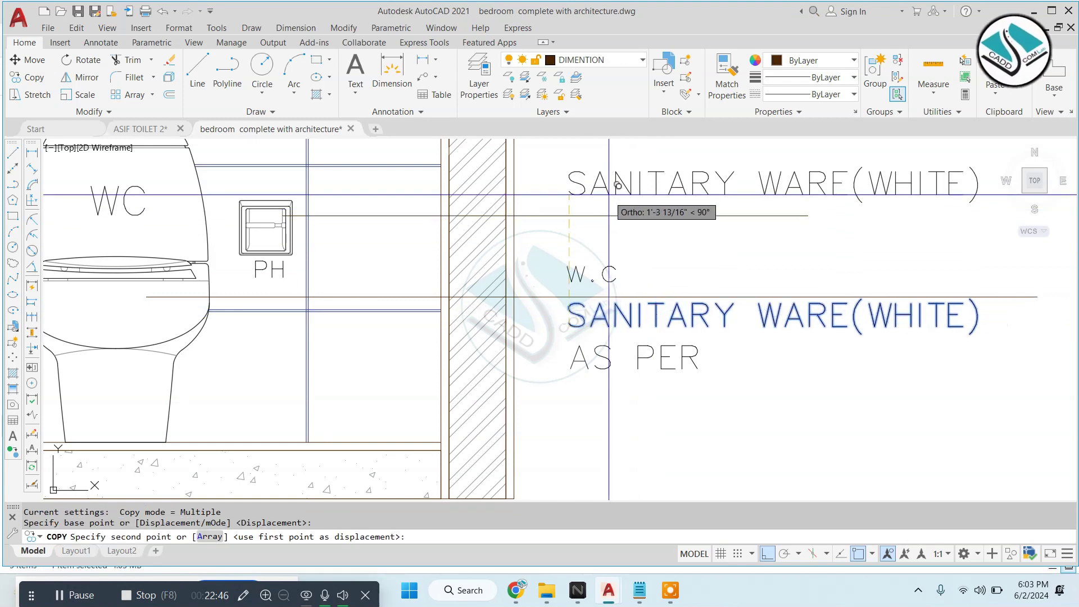
left_click(765, 554)
scroll(608, 263, "down", 1)
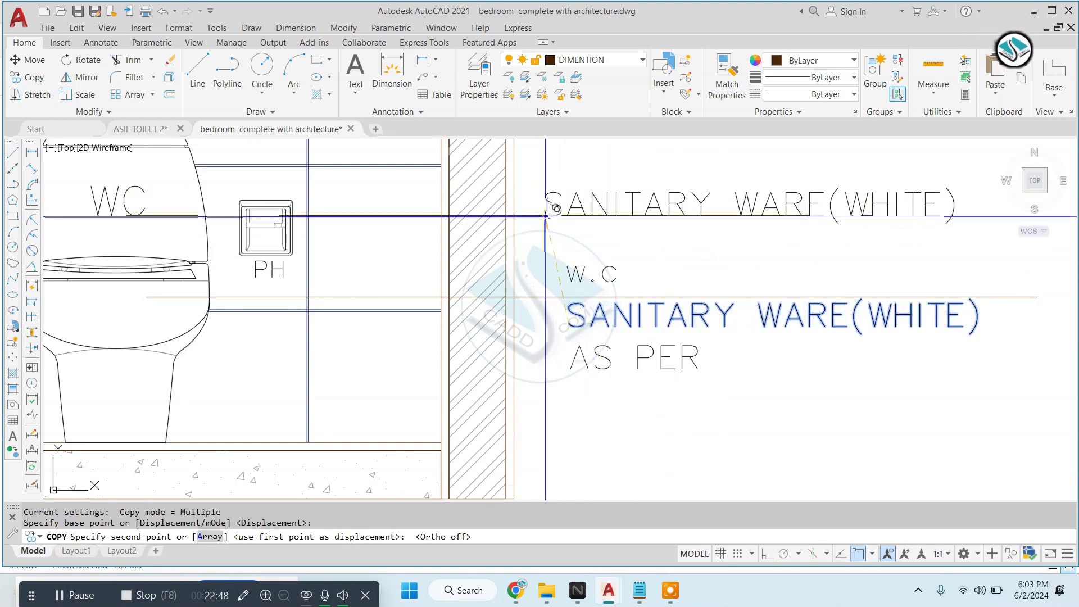
left_click(537, 199)
scroll(634, 253, "down", 3)
key("Escape")
scroll(673, 302, "up", 2)
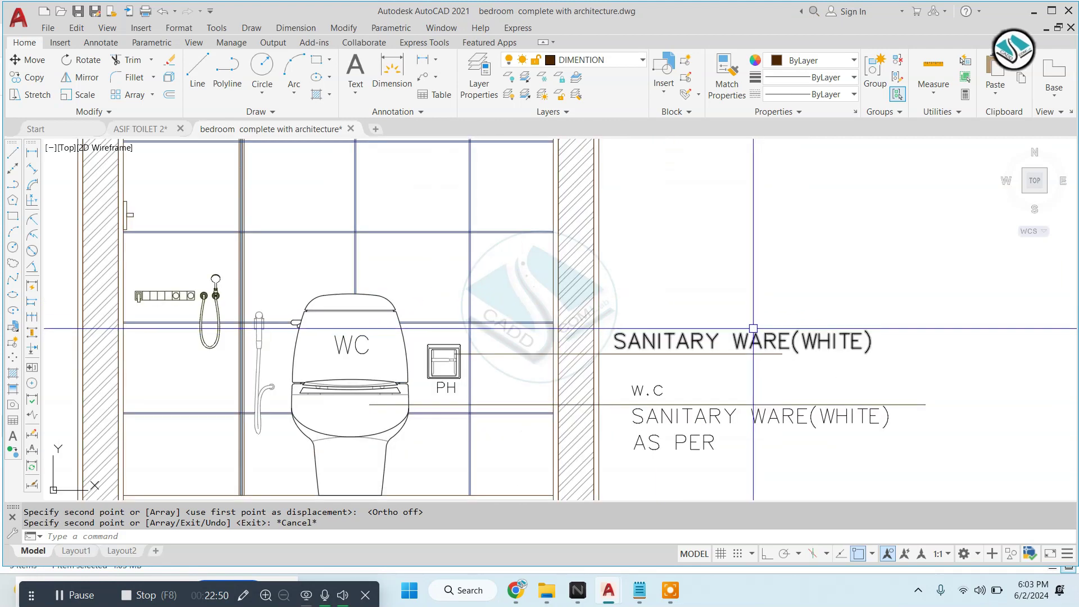
Copy the SANITARY WARE(WHITE) label and its leader line to a second spot above
left_click(783, 265)
left_click(674, 365)
scroll(675, 366, "up", 1)
left_click(676, 366)
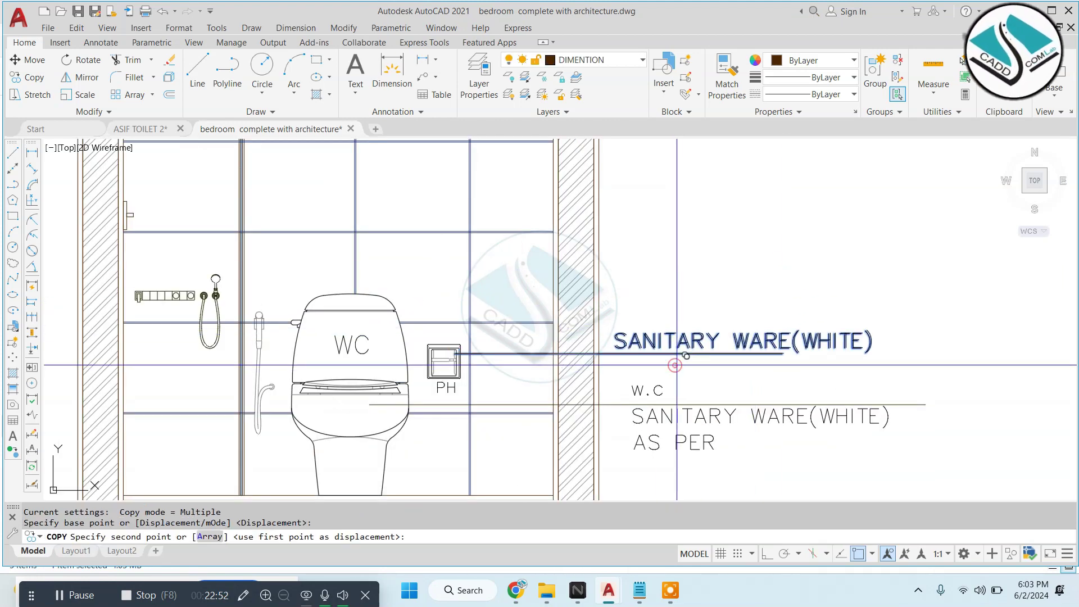
scroll(670, 276, "down", 2)
middle_click_drag(695, 282, 669, 350)
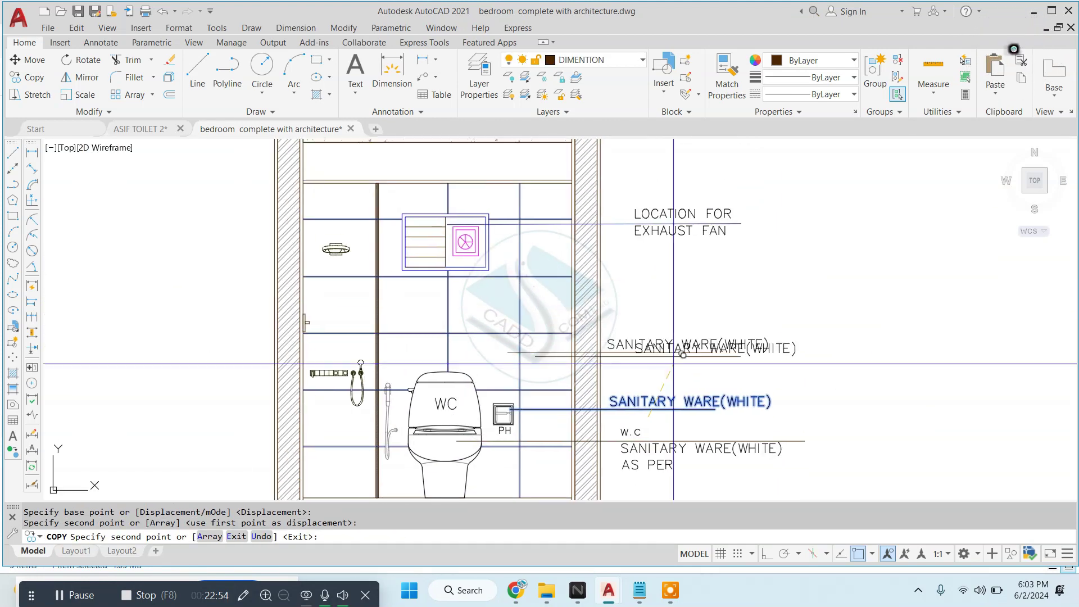
key("Escape")
middle_click_drag(651, 249, 714, 285)
Mirror the LOCATION FOR EXHAUST FAN note to the left with a vertical mirror line, keeping the original
left_click(826, 193)
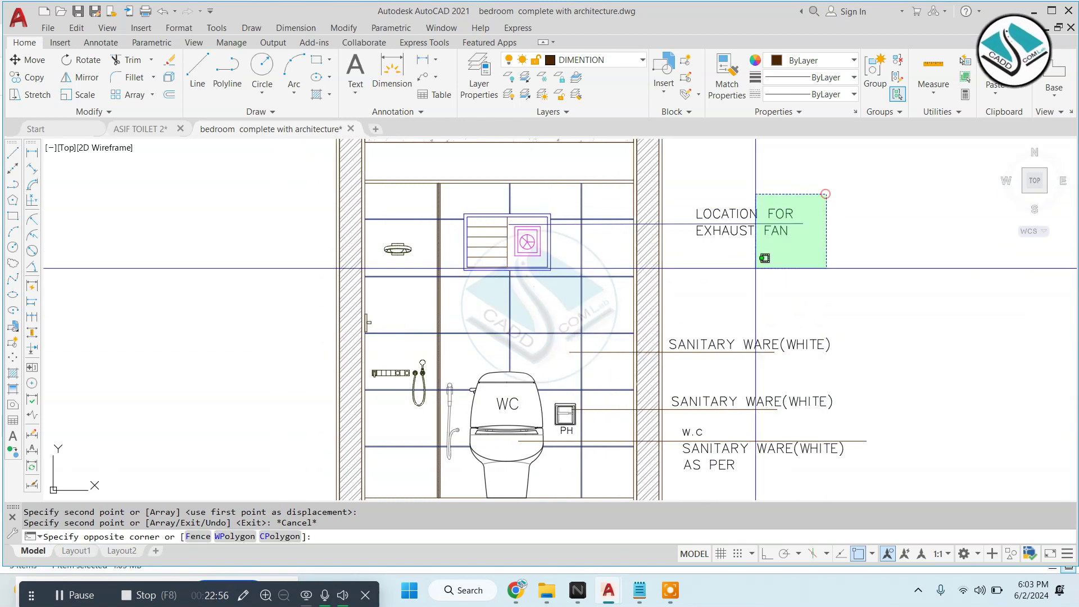
left_click(735, 285)
type("i")
key("Return")
scroll(736, 285, "down", 3)
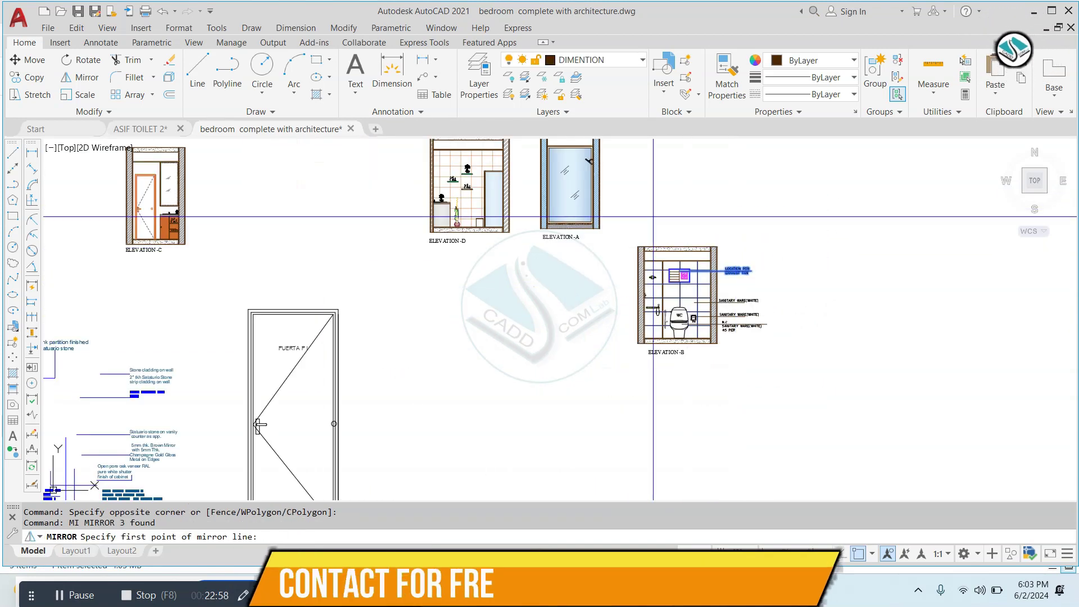
left_click(680, 243)
scroll(731, 349, "up", 2)
key("F8")
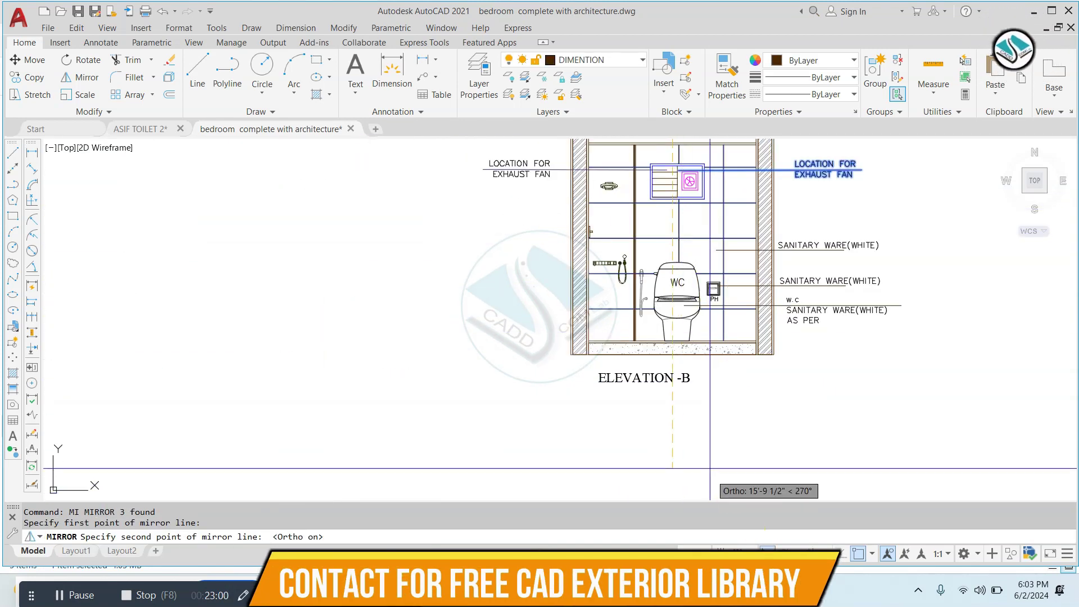
left_click(719, 483)
key("Escape")
Move the mirrored note so its leader touches the exhaust fan
scroll(560, 213, "up", 5)
left_click_drag(560, 214, 365, 382)
middle_click_drag(394, 382, 274, 306)
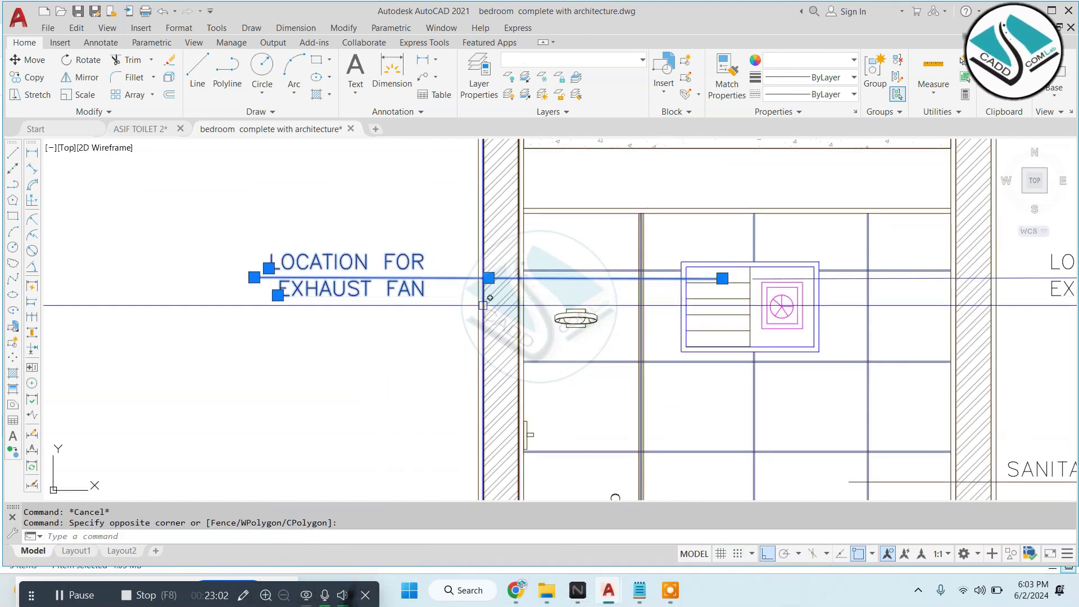
type("m")
key("Return")
left_click(718, 279)
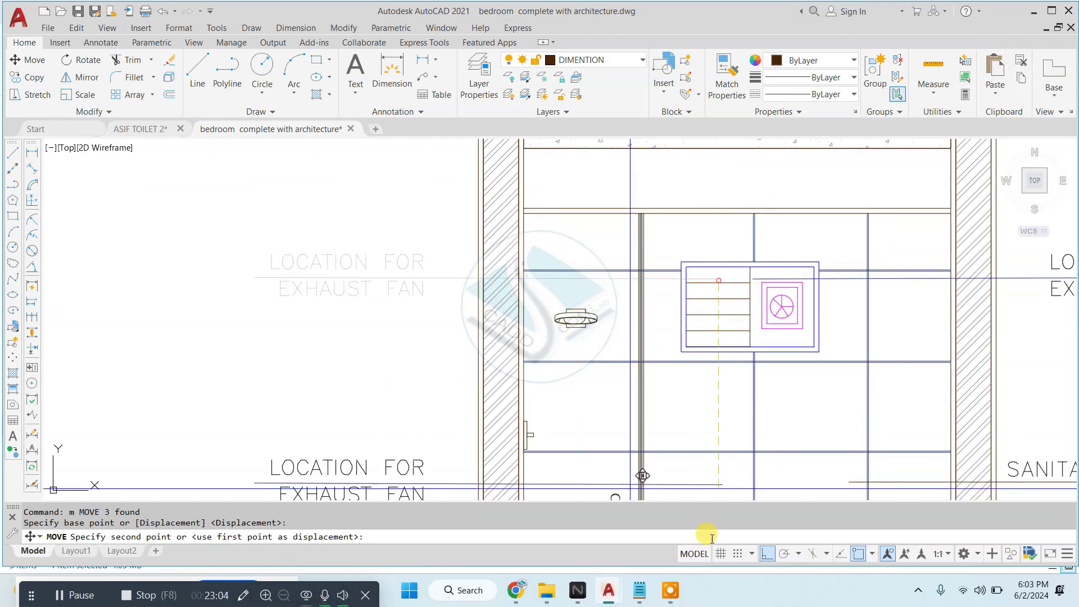
left_click(764, 557)
left_click(576, 318)
Copy the left exhaust-fan note and leader once, lower down
scroll(506, 281, "down", 3)
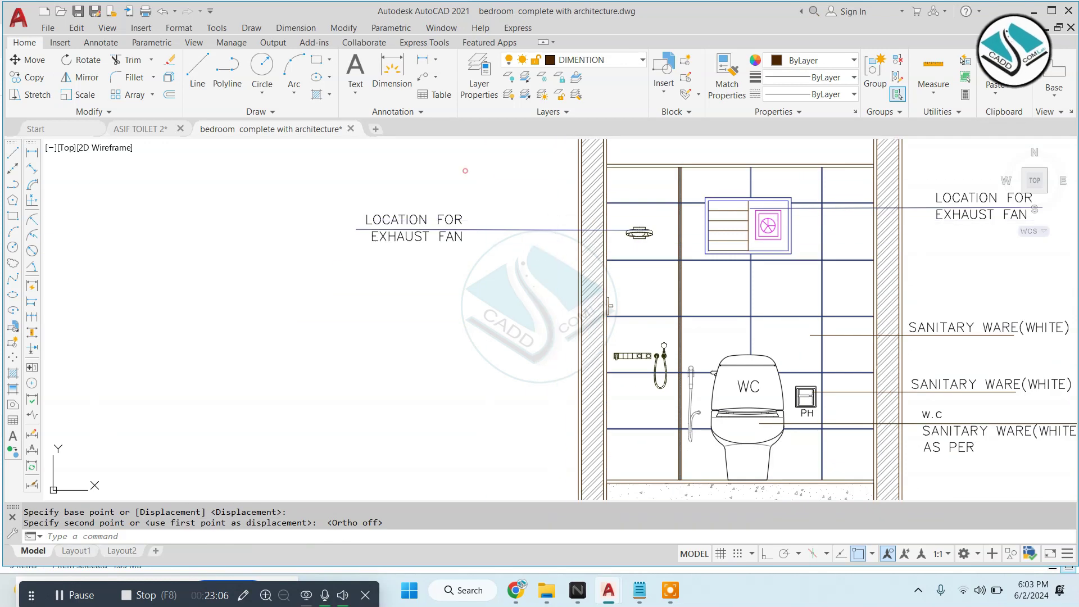
left_click(466, 170)
left_click(320, 274)
type("CO")
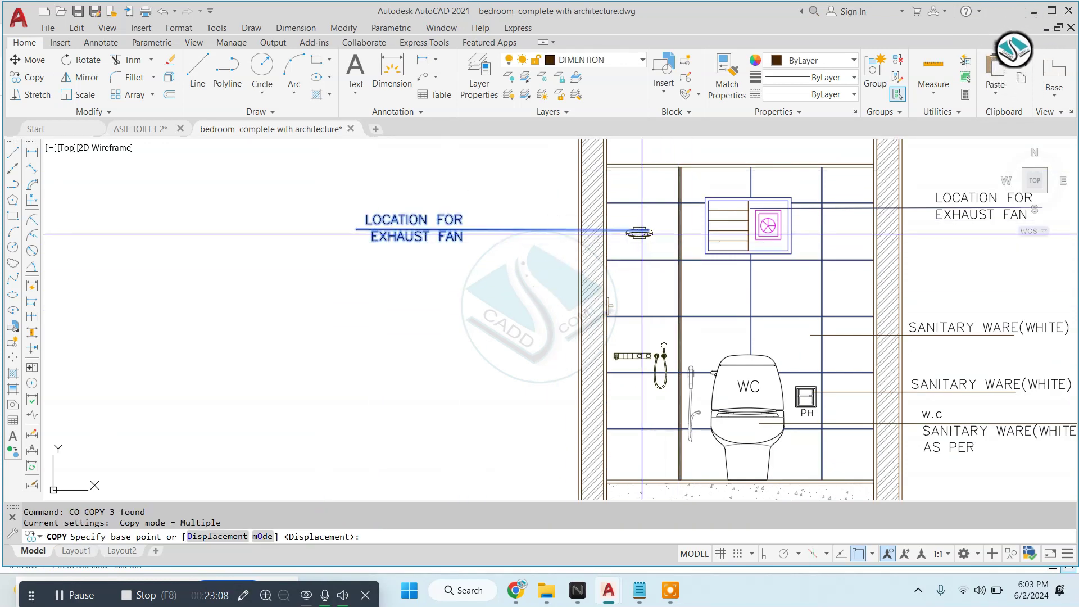
left_click(639, 233)
scroll(617, 329, "up", 2)
left_click(606, 291)
key("Escape")
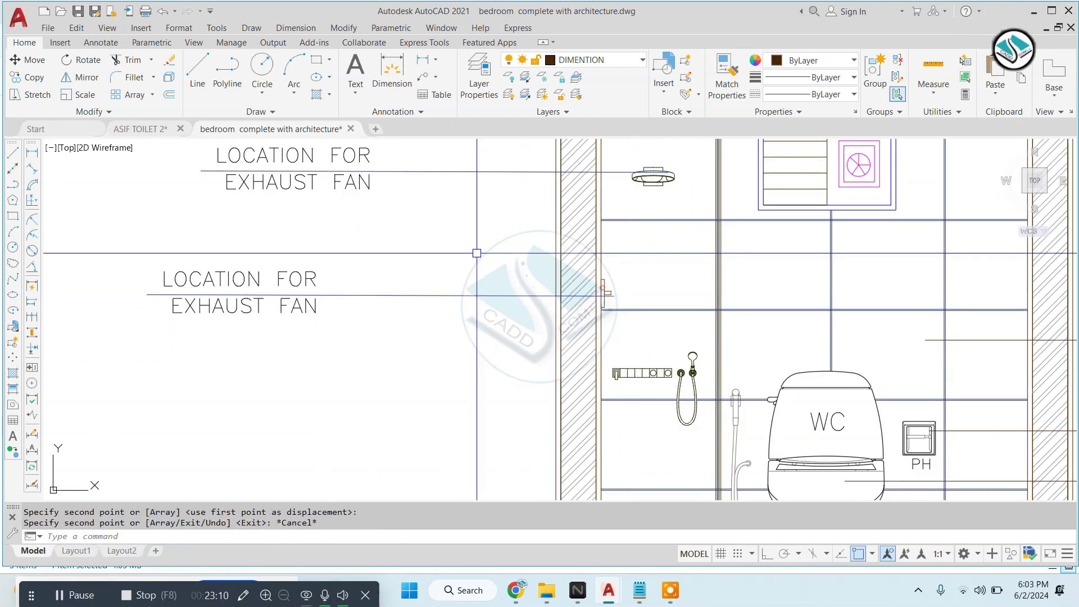
Copy the lower note again to make a third note near the shower fittings
left_click(477, 253)
left_click(247, 341)
left_click(172, 313)
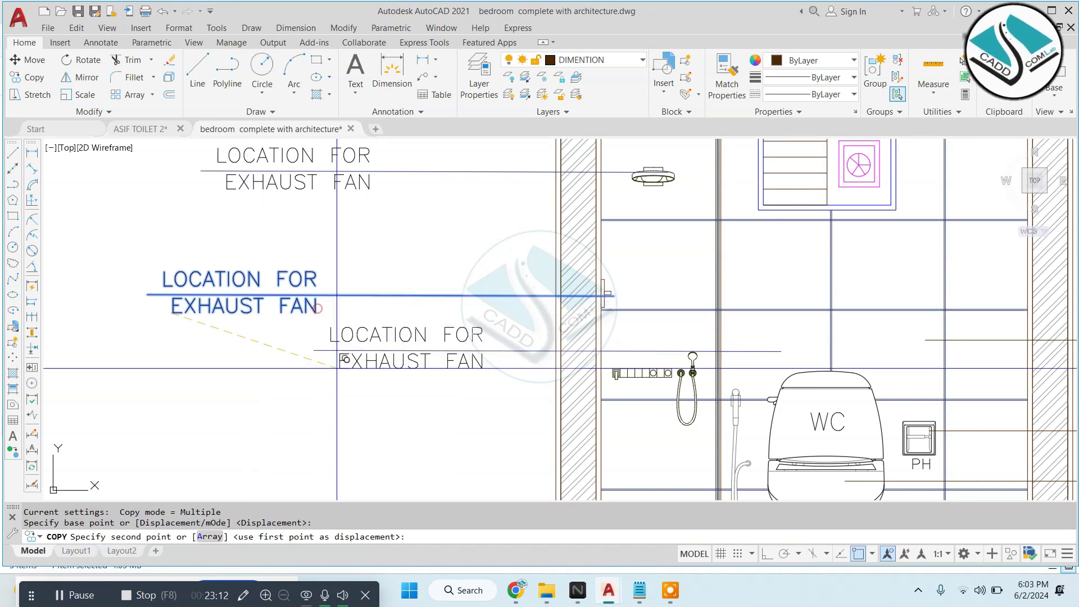
left_click(330, 383)
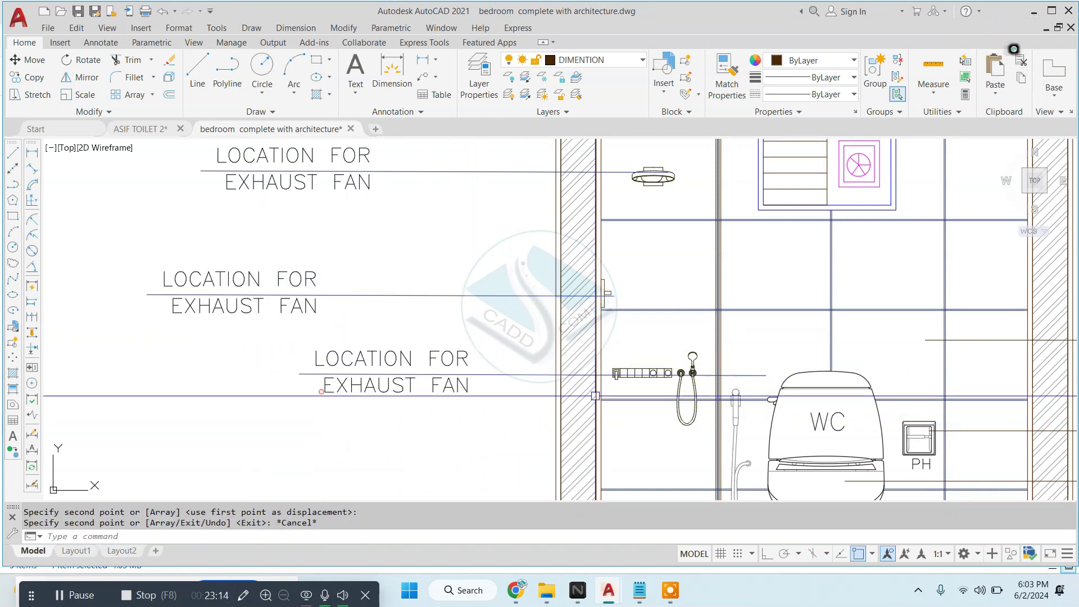
scroll(597, 385, "up", 2)
key("Escape")
Grip-stretch the third note's leader so it ends at the shower fitting
left_click(776, 371)
left_click(867, 368)
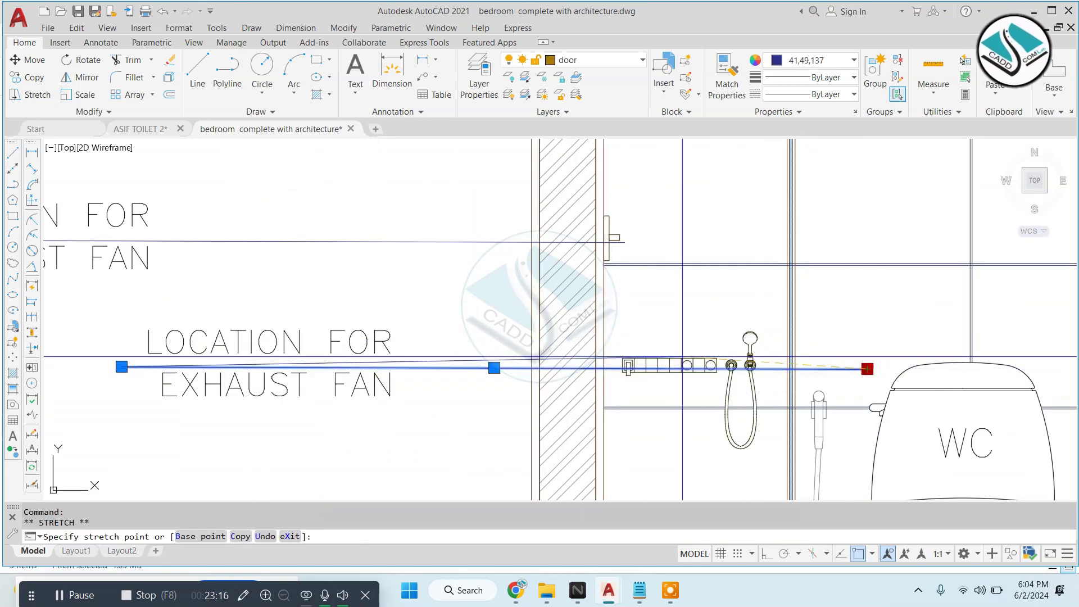
scroll(562, 365, "down", 2)
left_click(737, 384)
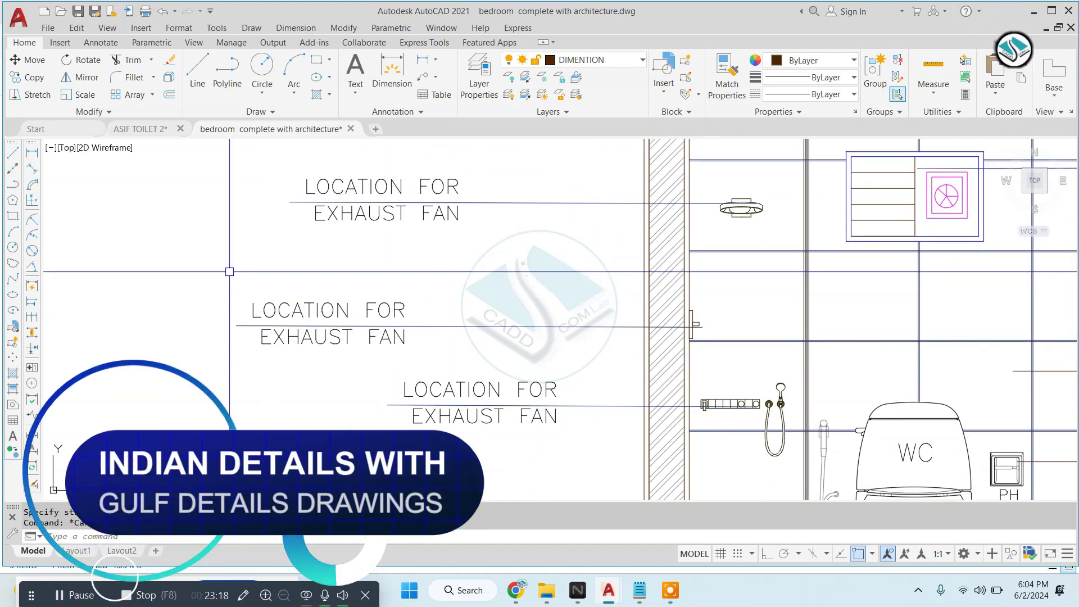
Shift the middle note's text right and stretch its leader start under the text
left_click_drag(229, 270, 442, 354)
type("m")
key("Return")
left_click(435, 303)
left_click(646, 306)
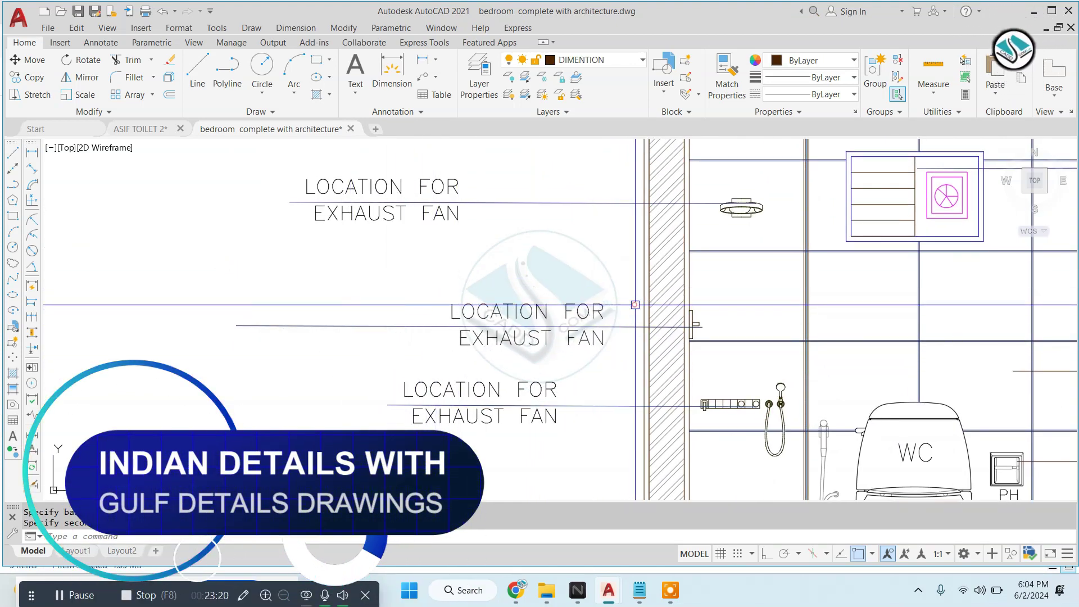
left_click(674, 326)
left_click(237, 326)
left_click(416, 326)
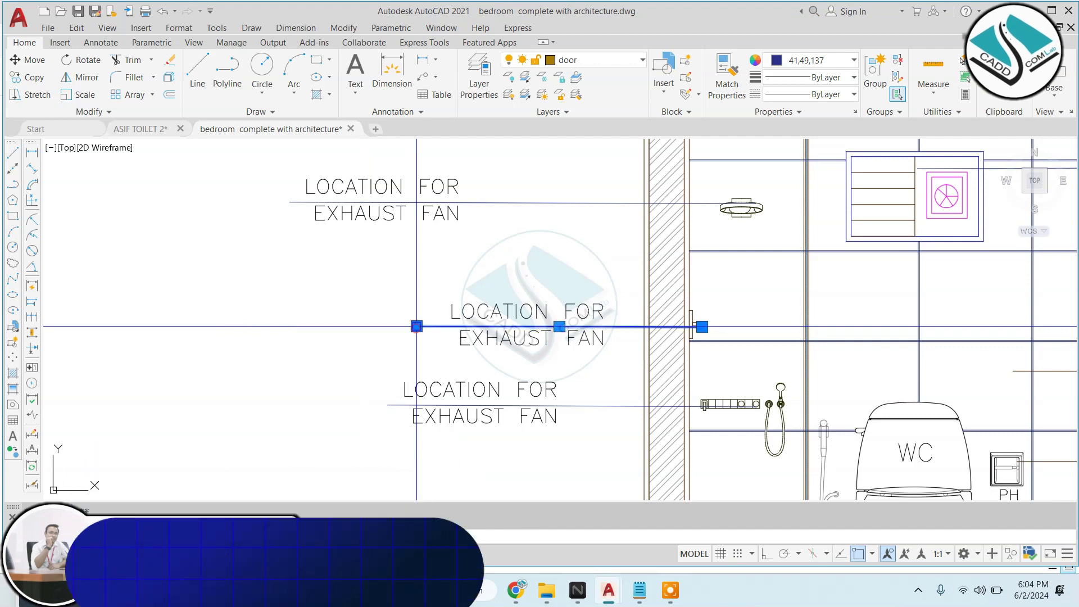
Shift the top note's text right and pull its leader start in under the text
middle_click_drag(493, 227, 517, 328)
key("Escape")
left_click(234, 242)
left_click(590, 373)
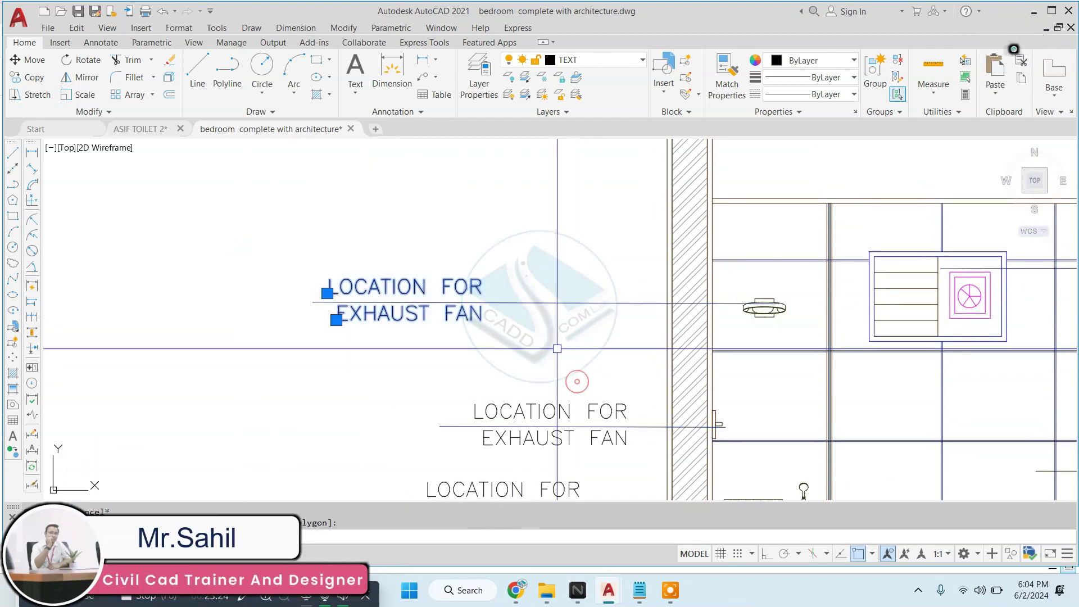
left_click(659, 257)
left_click(405, 258)
left_click(381, 306)
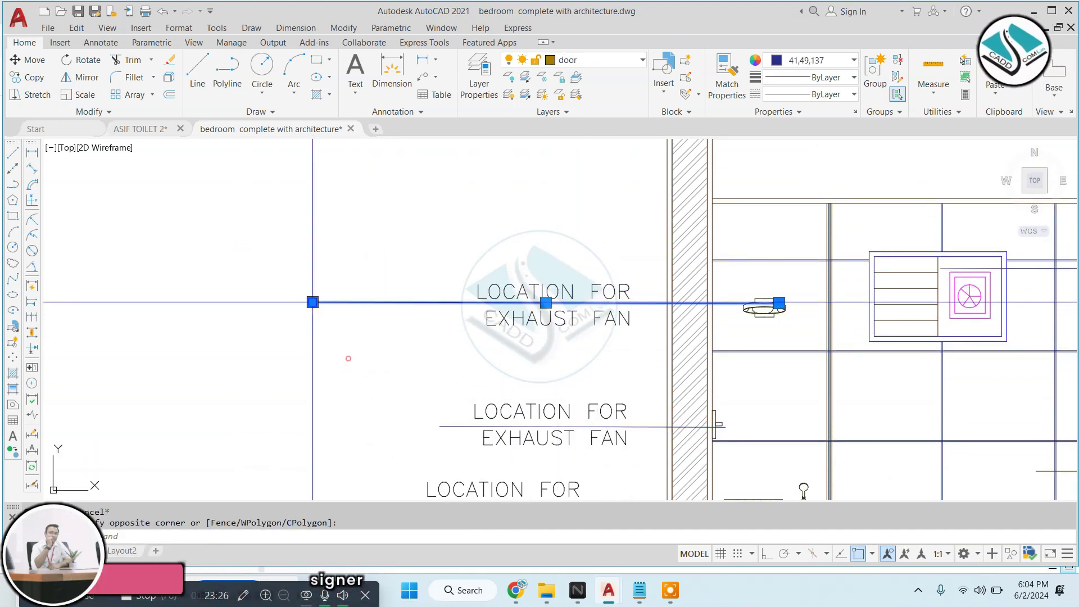
left_click(314, 302)
key("Escape")
scroll(463, 303, "down", 4)
Zoom to Elevation D and crossing-select all its material leader notes
scroll(602, 293, "up", 1)
key("Escape")
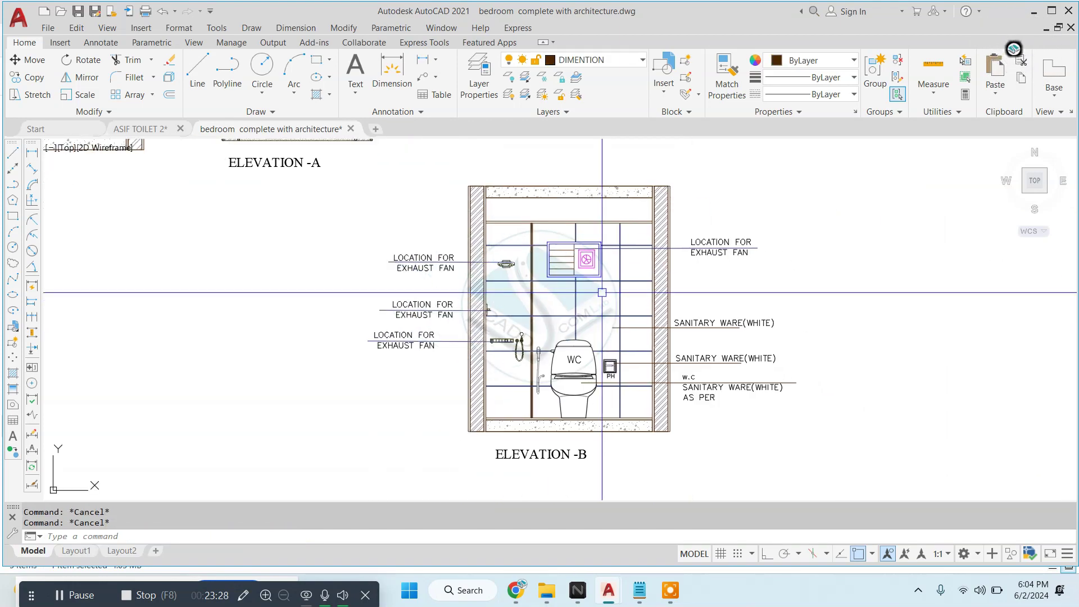
middle_click_drag(683, 265, 617, 265)
scroll(617, 266, "down", 3)
scroll(631, 253, "down", 2)
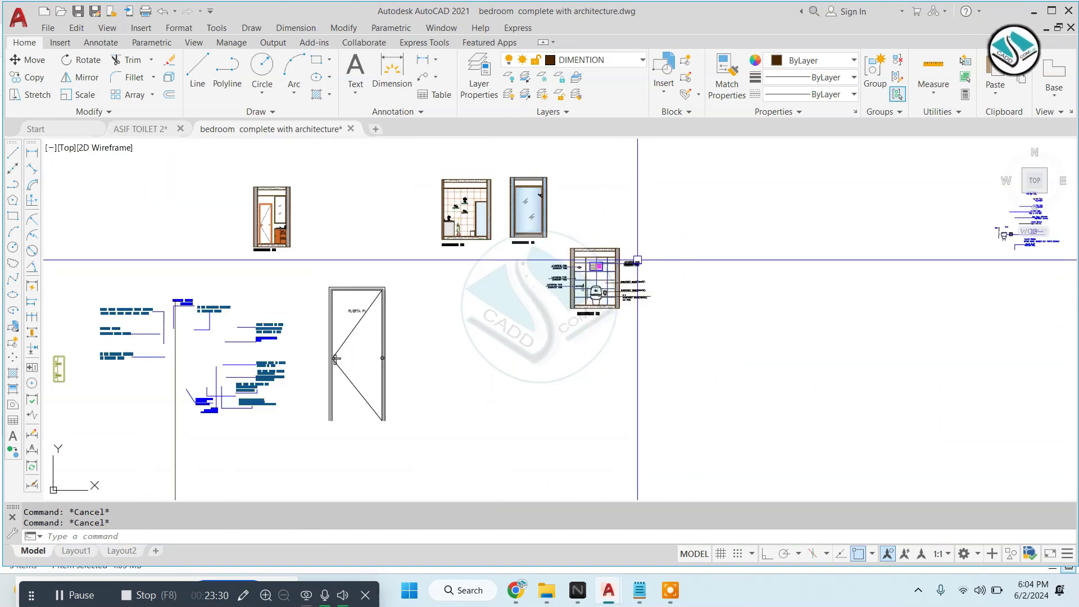
scroll(601, 324, "down", 2)
scroll(601, 324, "down", 2)
scroll(562, 309, "down", 2)
scroll(534, 298, "down", 1)
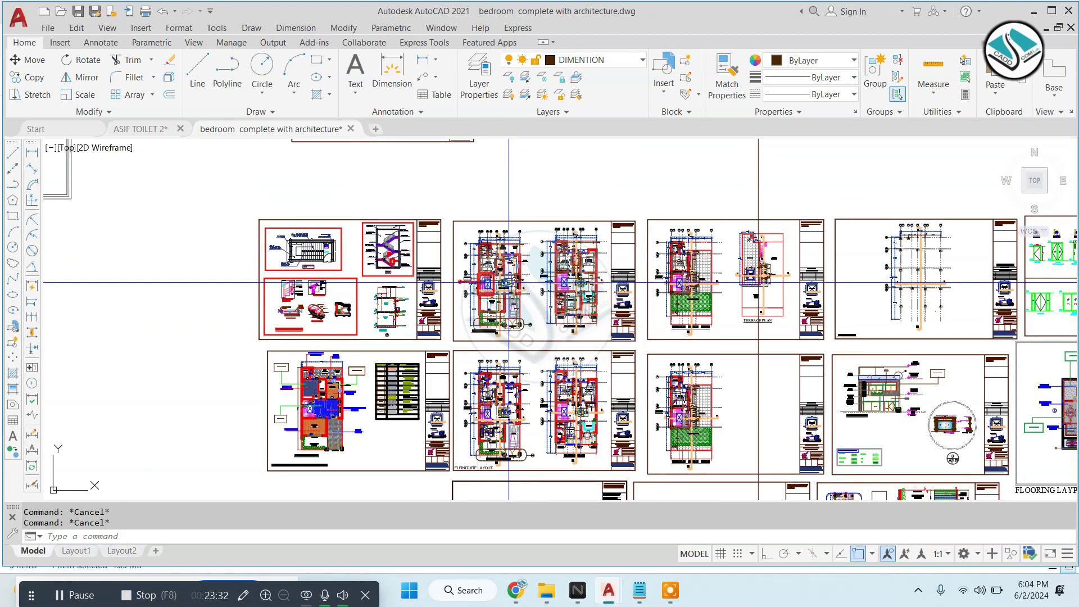
scroll(507, 287, "down", 2)
scroll(506, 287, "up", 3)
scroll(534, 253, "up", 3)
scroll(546, 236, "up", 3)
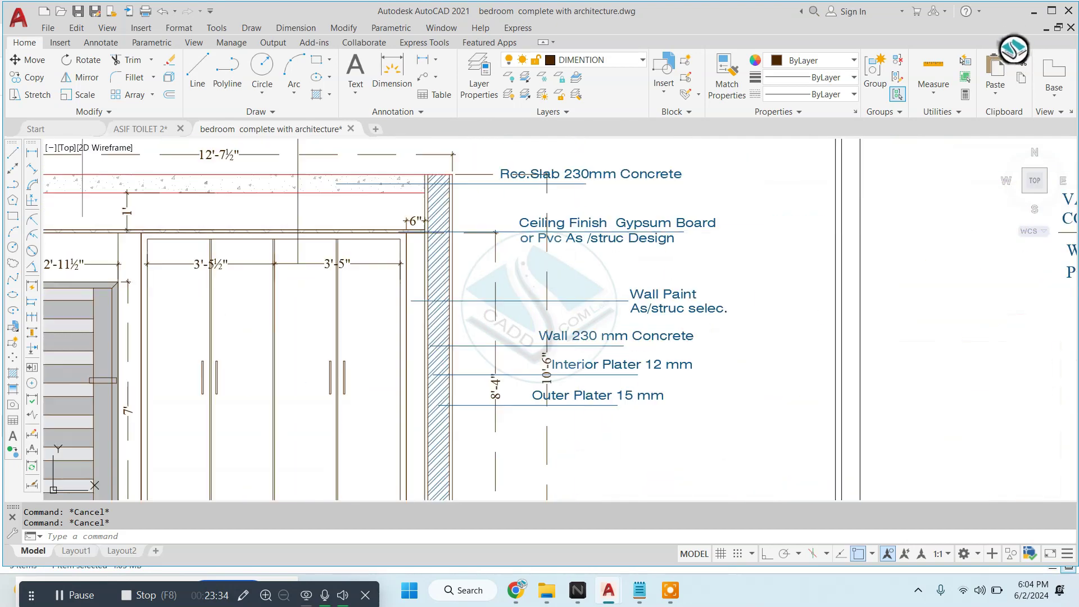
scroll(577, 228, "down", 2)
left_click(699, 182)
left_click(601, 462)
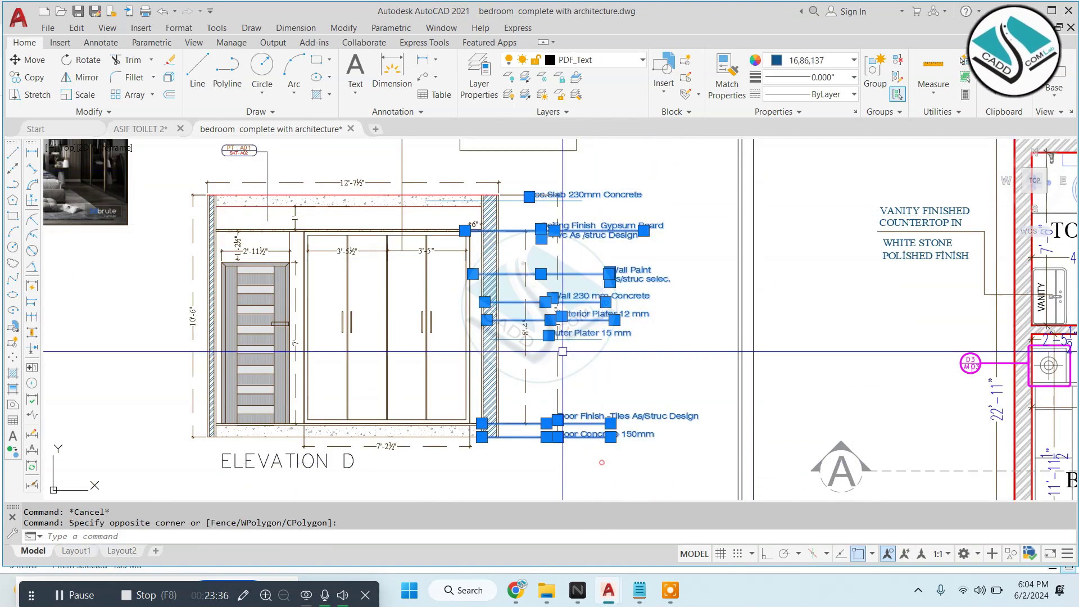
Copy Elevation D's material notes to sit beside Elevation-B
left_click(558, 351)
scroll(557, 351, "down", 3)
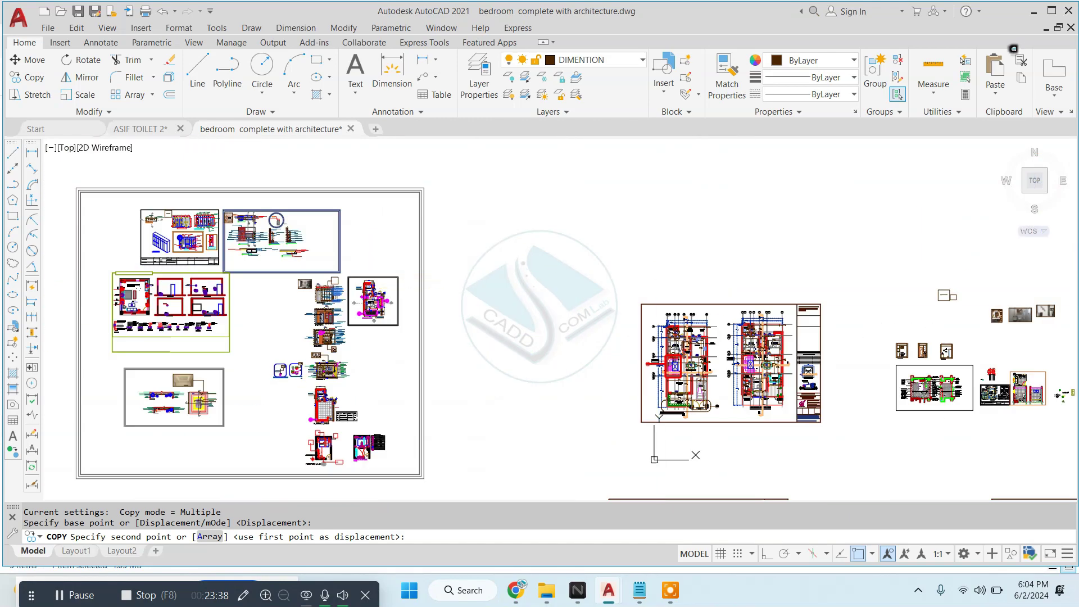
scroll(506, 359, "down", 2)
scroll(419, 376, "down", 2)
scroll(815, 275, "up", 3)
scroll(803, 287, "up", 2)
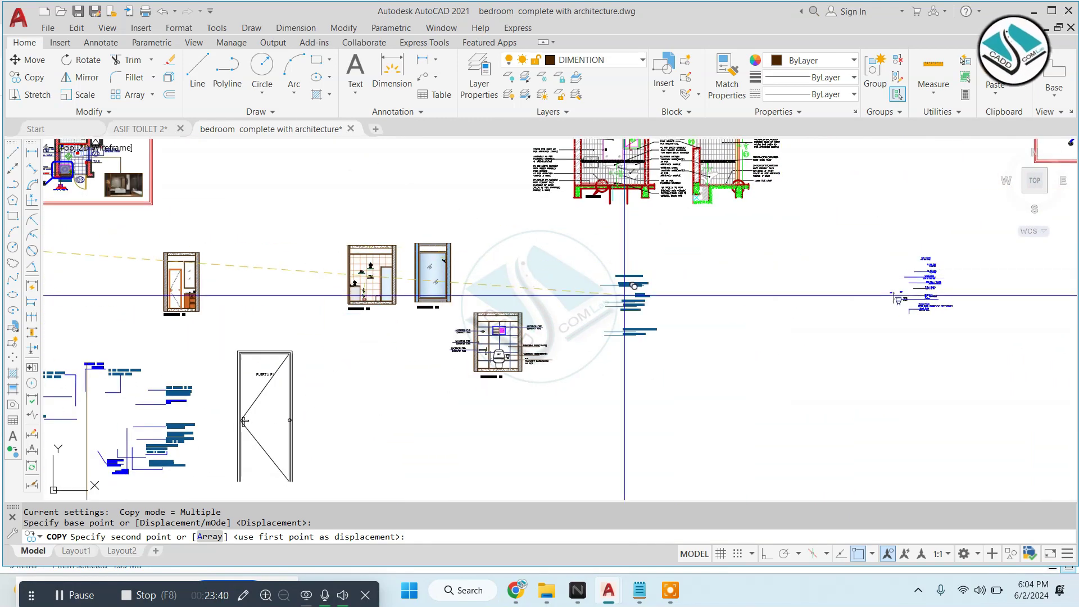
scroll(796, 314, "up", 2)
left_click(792, 329)
key("Escape")
Move the Rcc.Slab 230mm Concrete note onto Elevation-B's ceiling slab
scroll(819, 225, "up", 5)
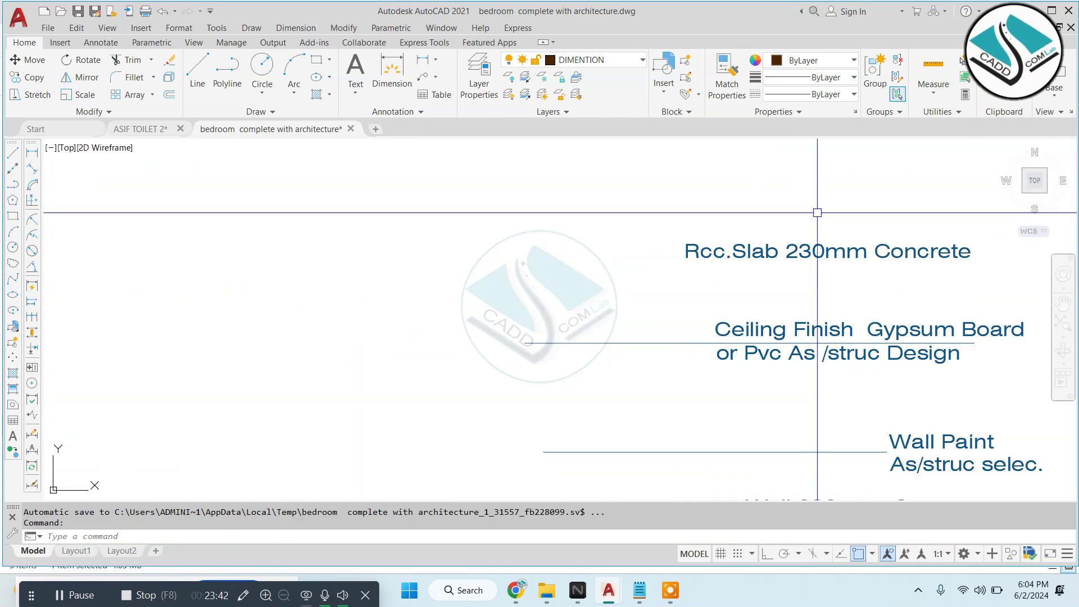
left_click(879, 193)
left_click(746, 258)
left_click(687, 258)
scroll(766, 224, "down", 2)
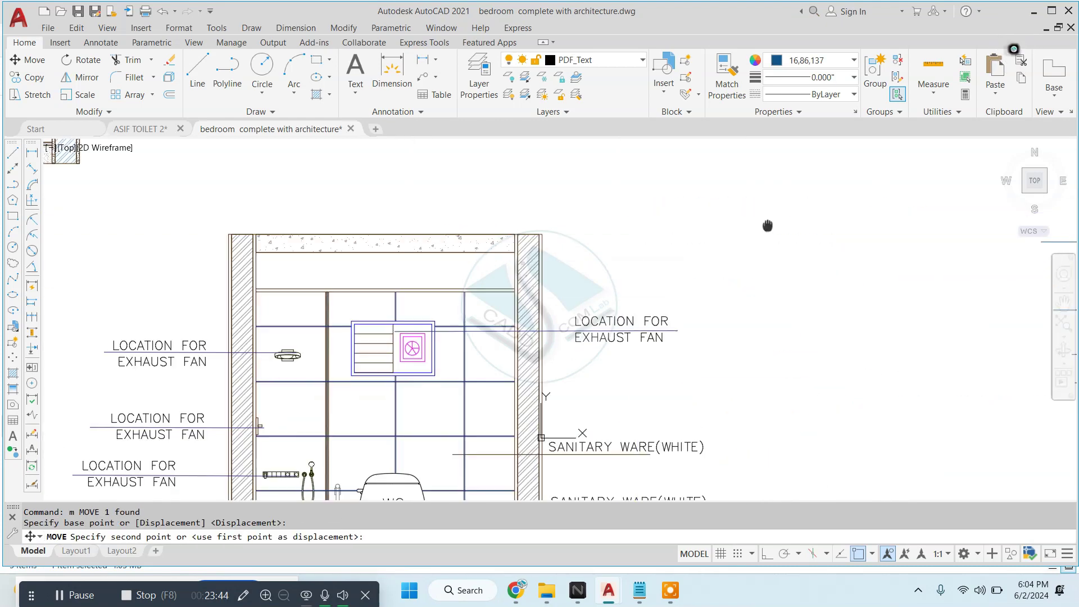
scroll(568, 247, "up", 3)
scroll(627, 241, "up", 1)
scroll(633, 207, "up", 1)
left_click(633, 206)
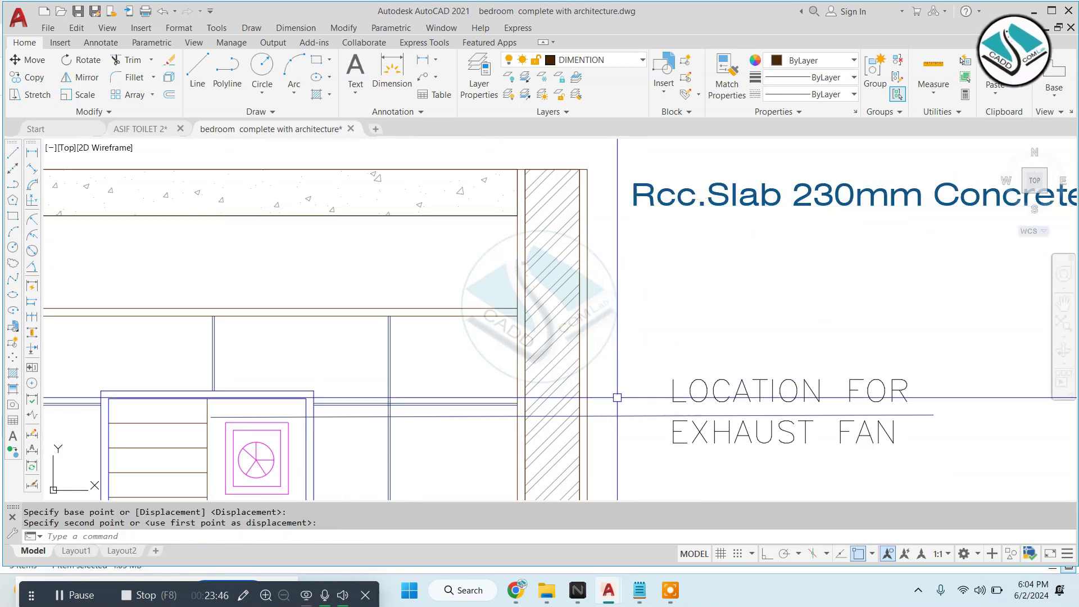
Start copying the leader under the right fan note, then cancel
left_click(617, 393)
left_click(610, 435)
left_click(623, 437)
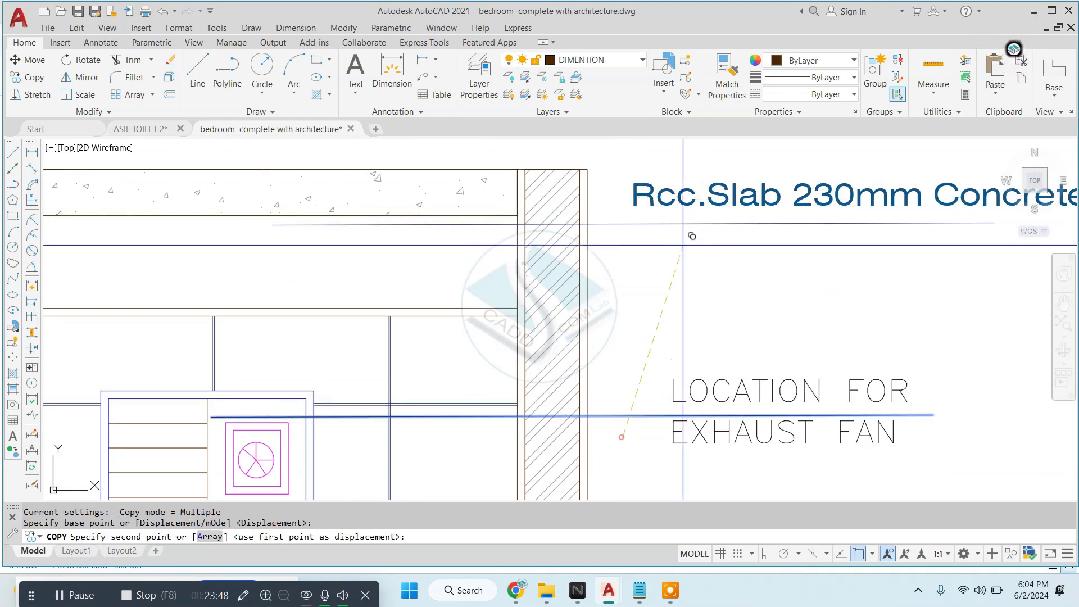
scroll(739, 265, "down", 3)
key("Escape")
Begin moving the Ceiling Finish note and leader, then cancel the move
scroll(739, 265, "down", 2)
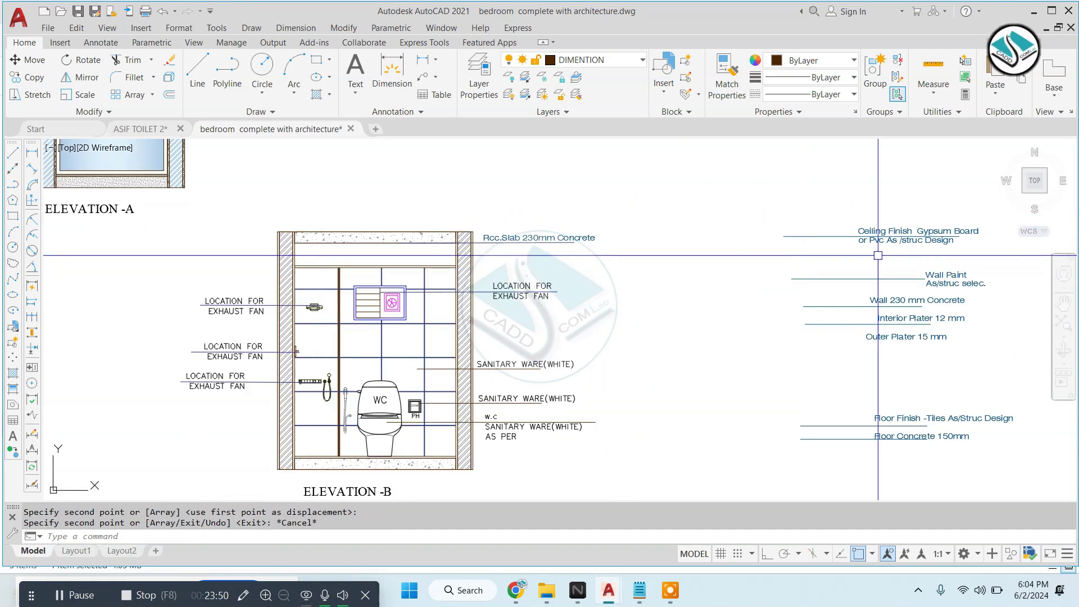
scroll(826, 225, "up", 4)
left_click(858, 193)
left_click(795, 241)
type("m")
key("Return")
left_click(599, 238)
scroll(599, 238, "down", 3)
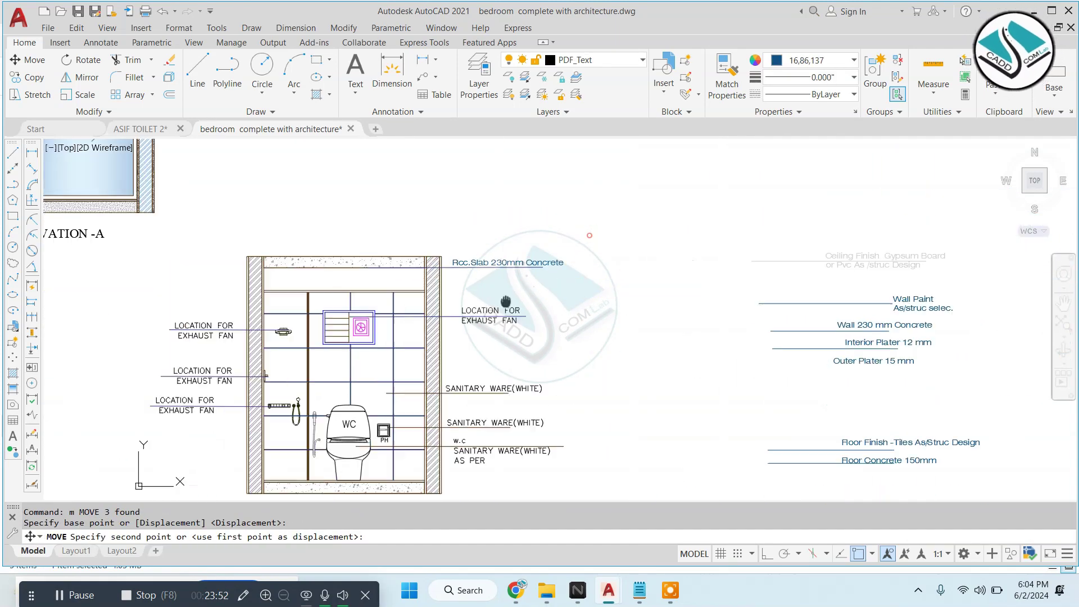
scroll(640, 206, "up", 3)
scroll(639, 207, "down", 3)
key("Escape")
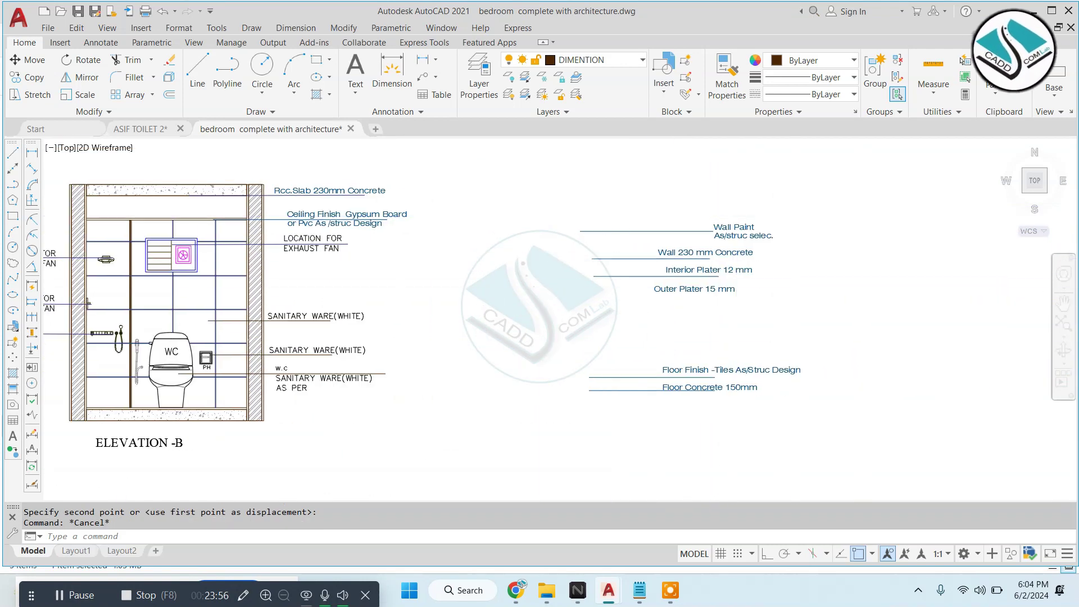
Erase the Wall Paint note together with its leader
scroll(731, 236, "up", 5)
left_click(714, 225)
left_click(527, 275)
type("m")
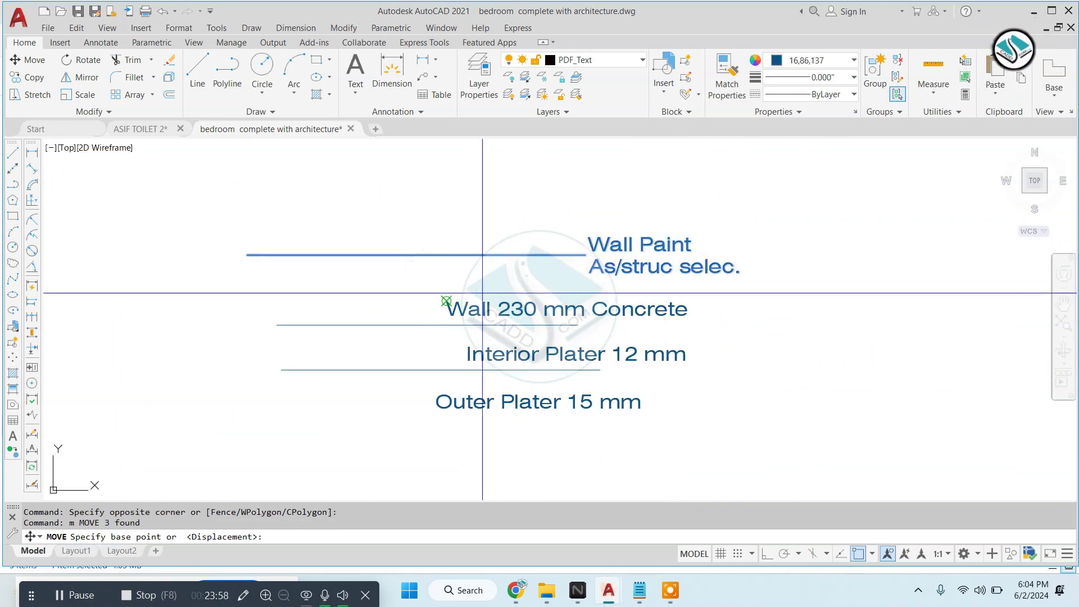
middle_click_drag(527, 275, 654, 231)
key("Escape")
left_click(824, 152)
left_click(618, 220)
type("e")
key("Return")
Move the two remaining leader notes to their new position beside Elevation-B
left_click(717, 218)
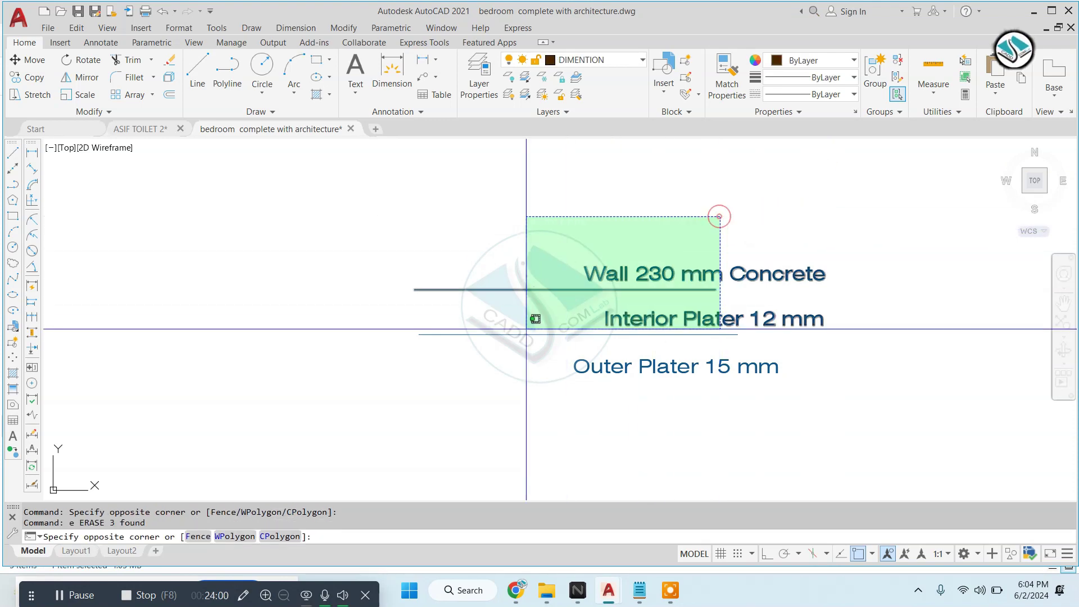
left_click(518, 337)
type("m")
key("Return")
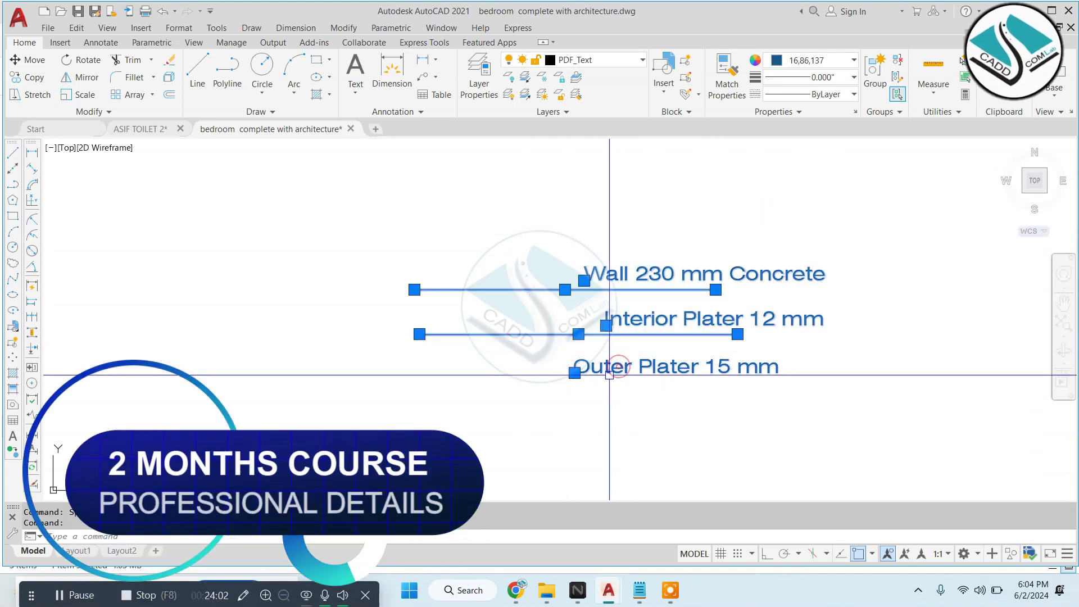
left_click(621, 368)
scroll(621, 368, "down", 4)
scroll(348, 277, "up", 4)
left_click(318, 295)
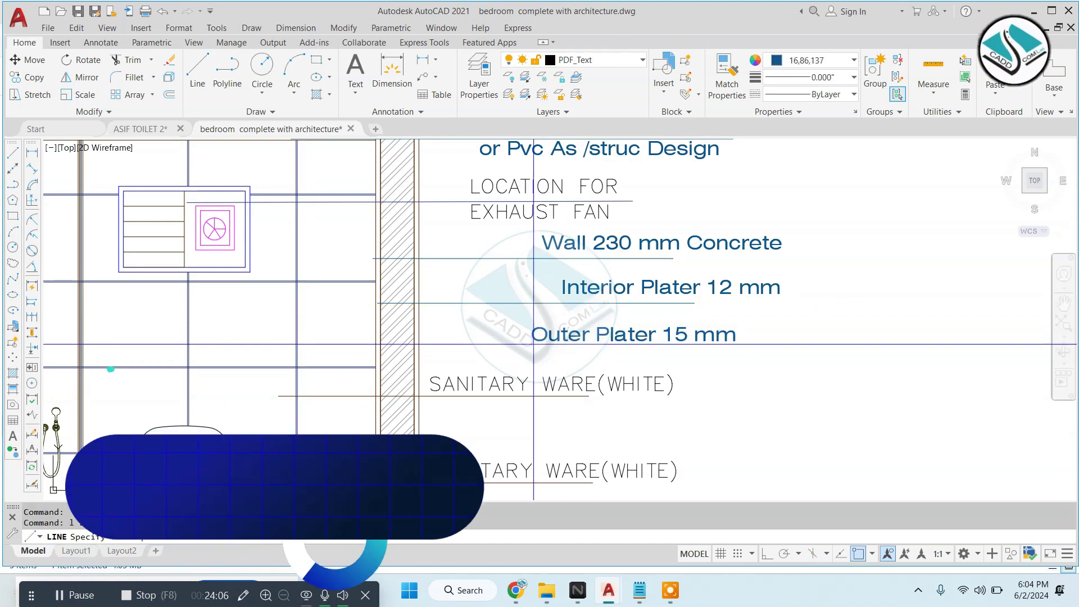
Start a line with the L command, then cancel it
scroll(541, 350, "up", 2)
type("l")
key("Return")
left_click(607, 498)
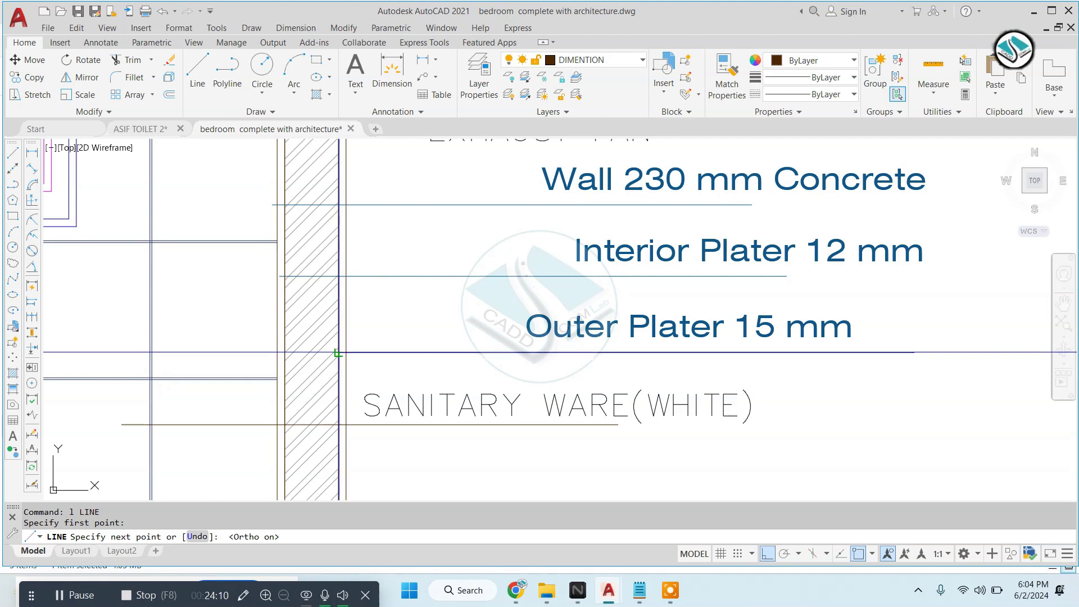
key("Escape")
Select the Floor Finish and Floor Concrete 150mm notes and move them with Ortho off
scroll(344, 349, "down", 5)
scroll(761, 275, "up", 1)
left_click_drag(723, 299, 734, 411)
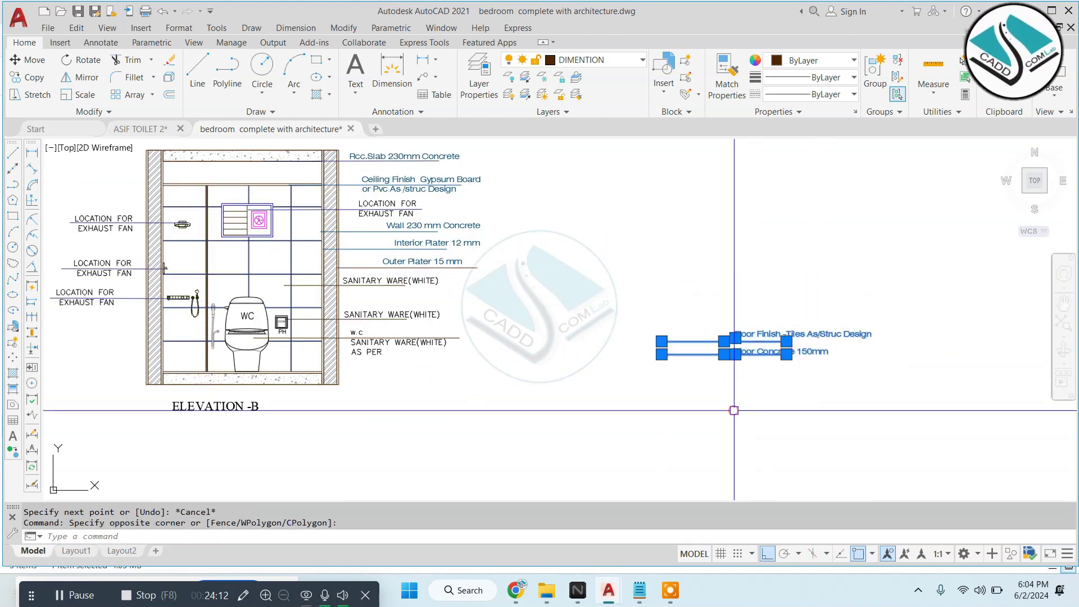
key("Return")
key("Escape")
left_click(832, 270)
left_click(748, 360)
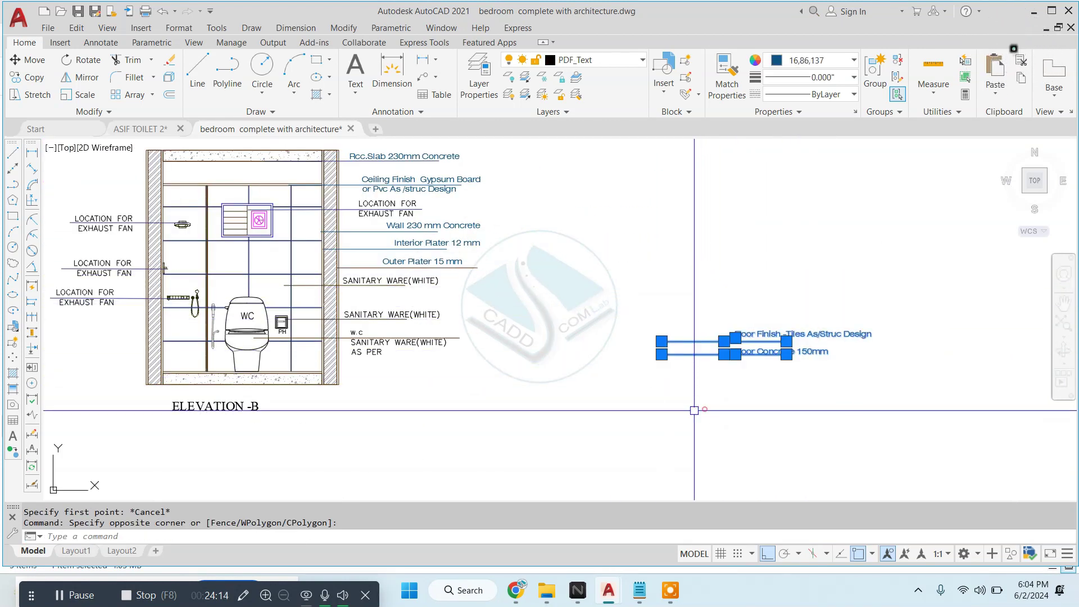
type("m")
key("Return")
key("F8")
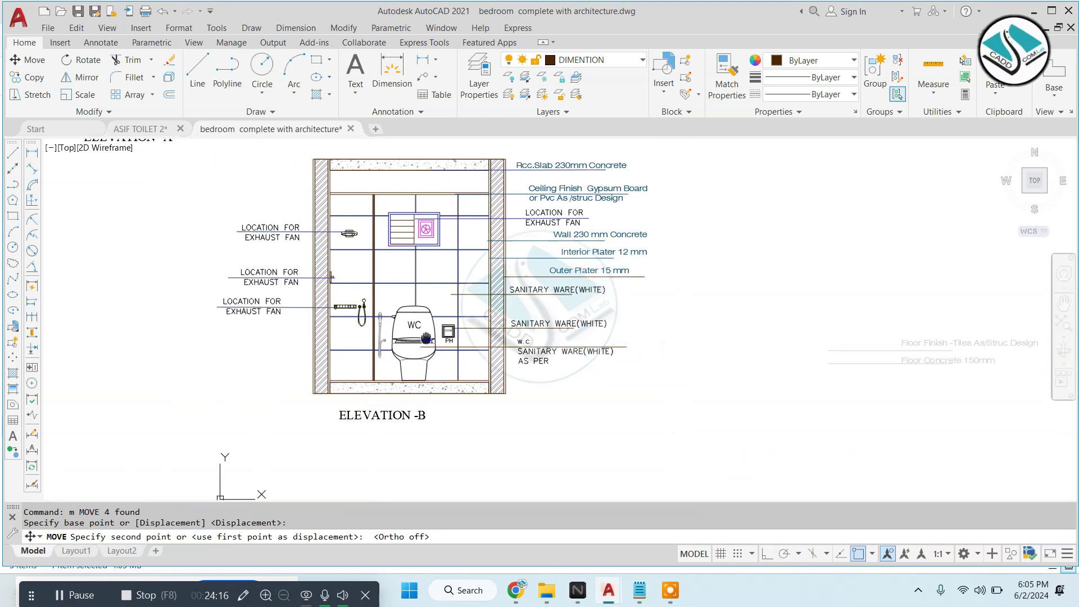
scroll(494, 366, "up", 4)
key("Escape")
key("Escape")
scroll(776, 375, "down", 3)
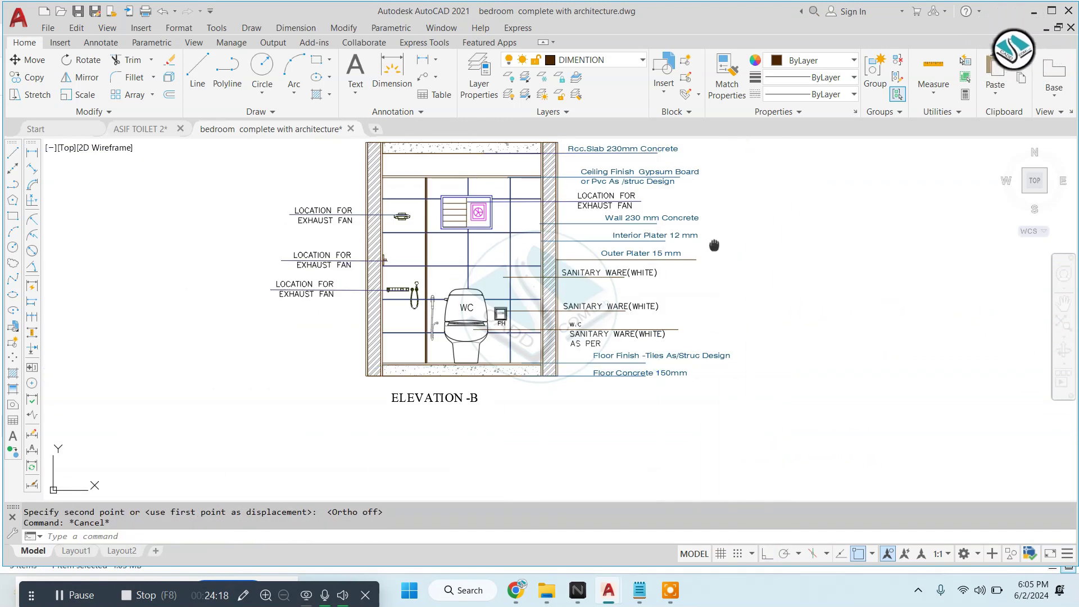
scroll(694, 281, "down", 3)
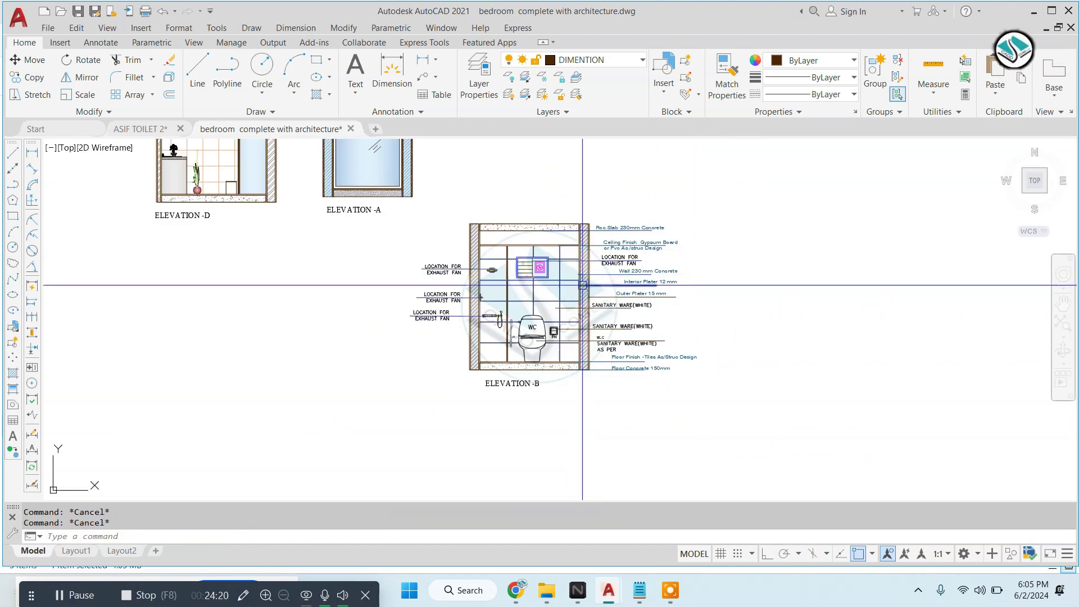
scroll(560, 360, "up", 2)
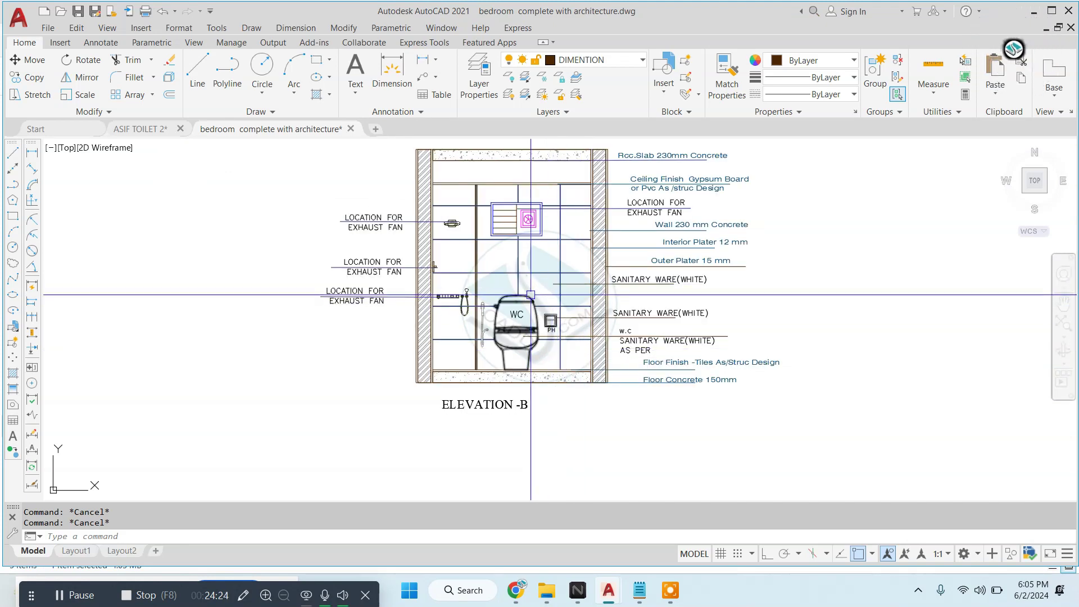
scroll(528, 301, "down", 5)
scroll(483, 264, "up", 5)
scroll(449, 236, "up", 3)
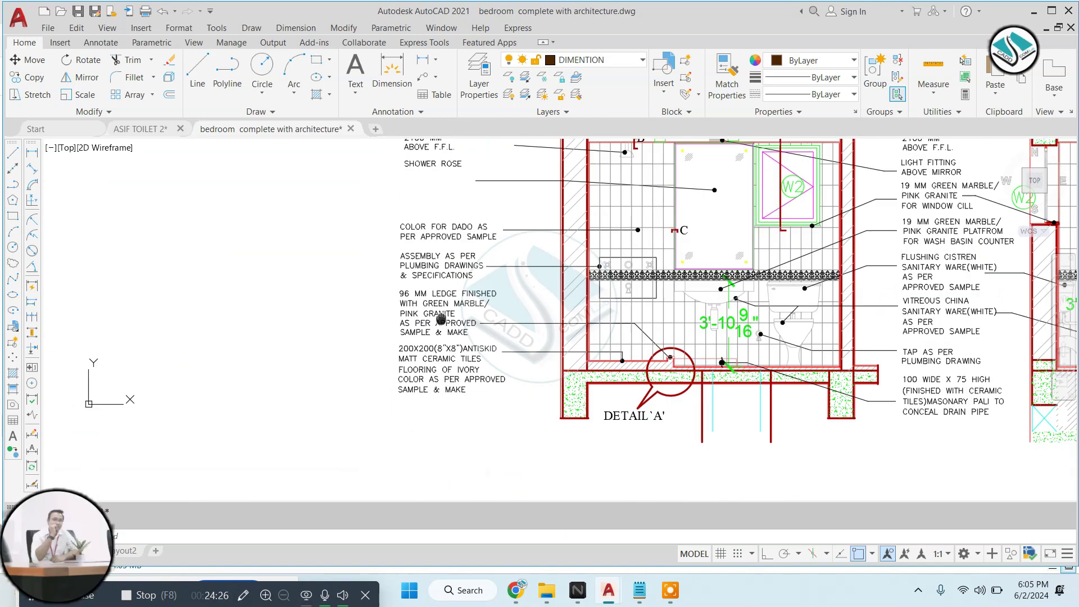
scroll(442, 231, "up", 2)
middle_click_drag(444, 360, 416, 248)
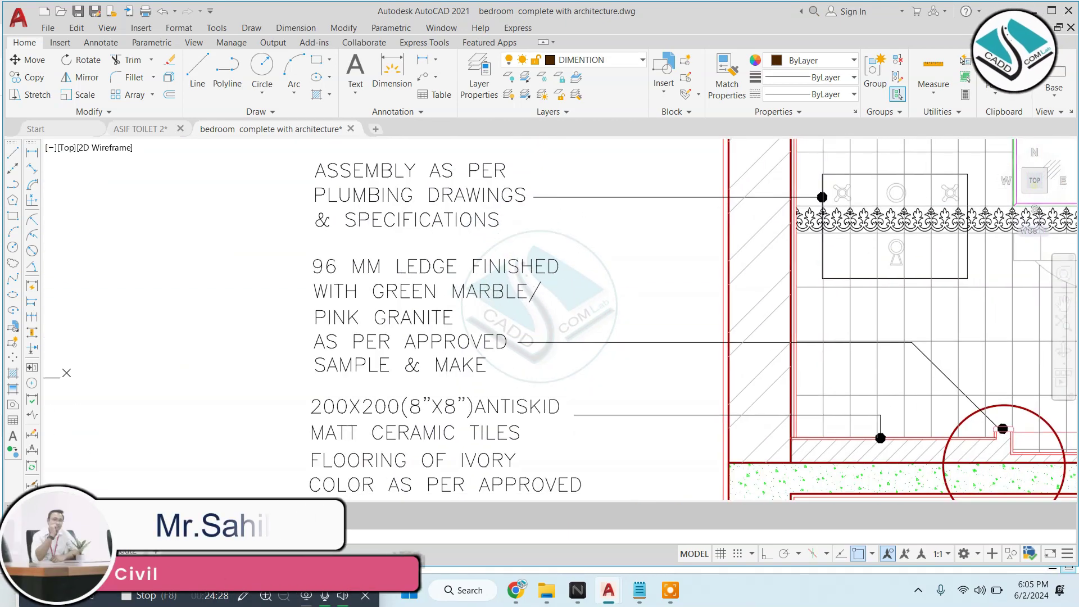
middle_click_drag(436, 411, 438, 270)
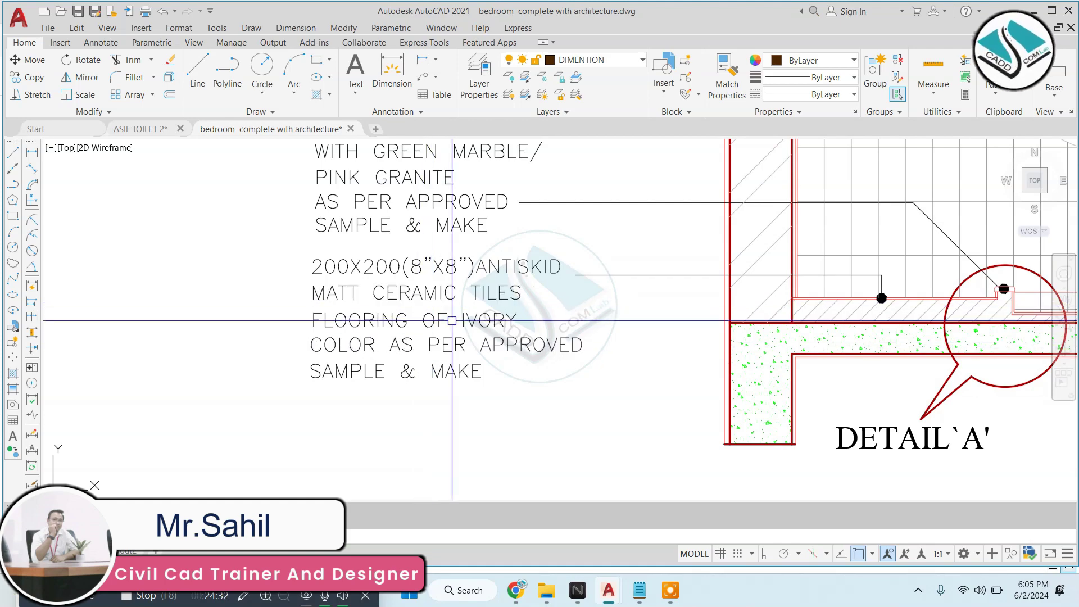
scroll(452, 321, "down", 2)
scroll(593, 348, "up", 2)
scroll(592, 347, "up", 2)
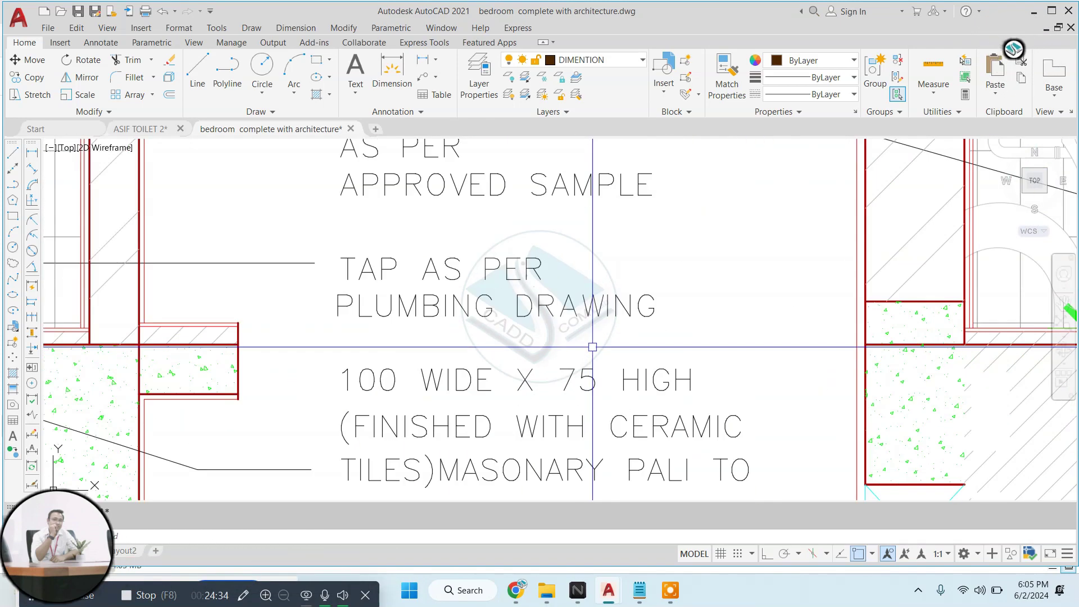
middle_click_drag(578, 141, 578, 331)
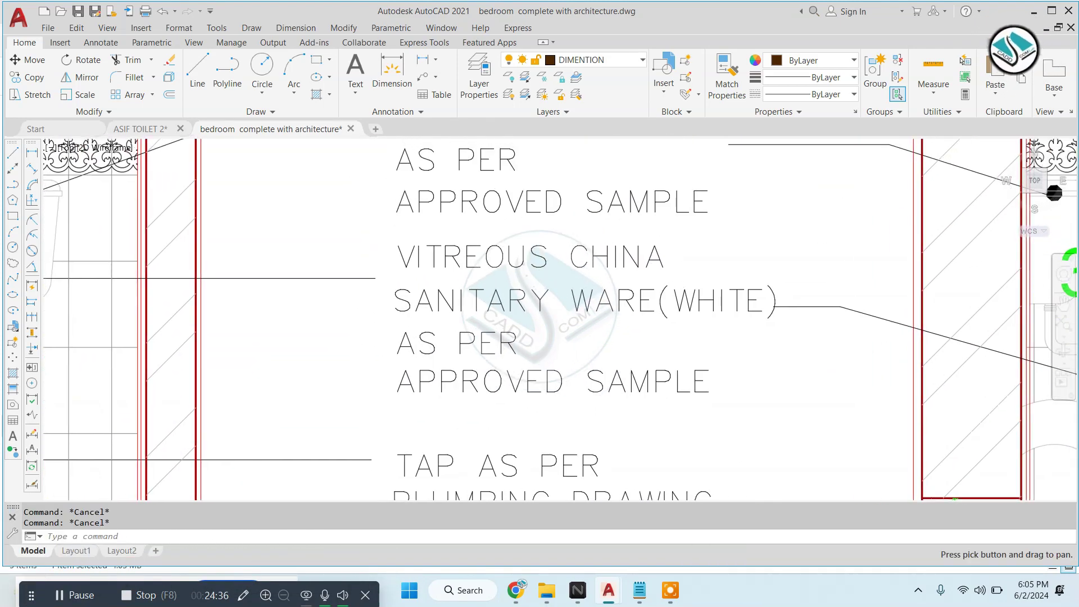
scroll(578, 330, "down", 3)
scroll(578, 225, "down", 5)
scroll(766, 299, "up", 5)
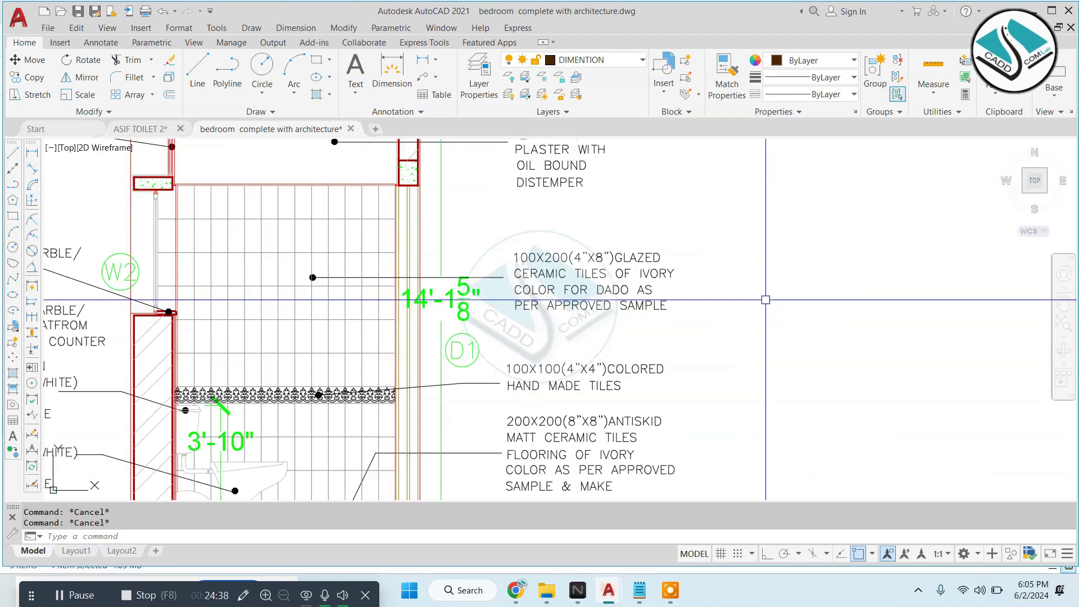
scroll(669, 231, "up", 3)
scroll(624, 228, "down", 3)
scroll(624, 227, "down", 2)
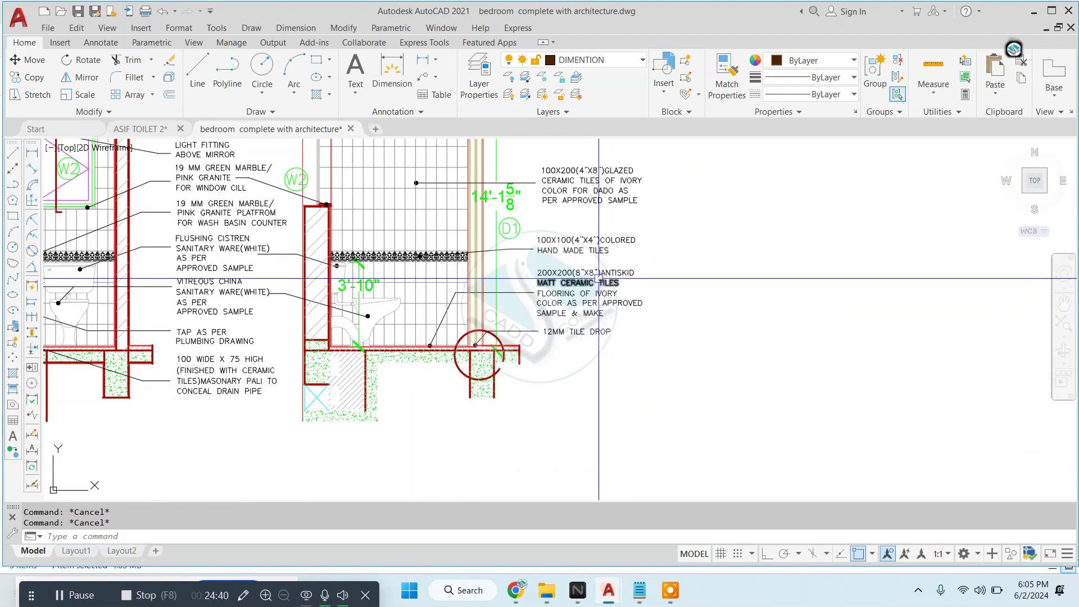
scroll(597, 278, "down", 5)
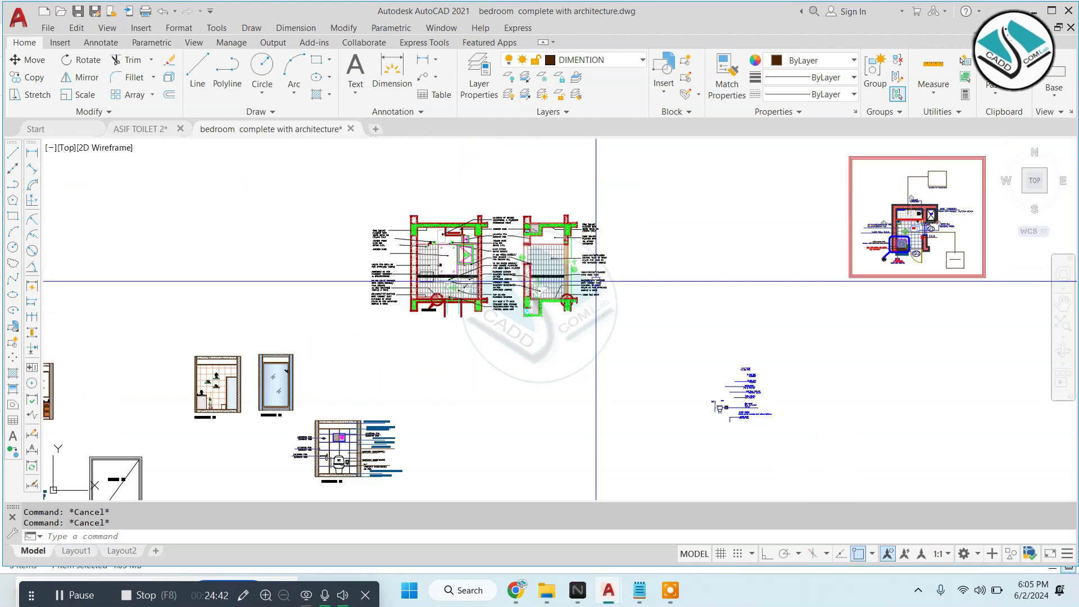
scroll(472, 230, "up", 1)
scroll(468, 230, "up", 3)
scroll(468, 229, "up", 2)
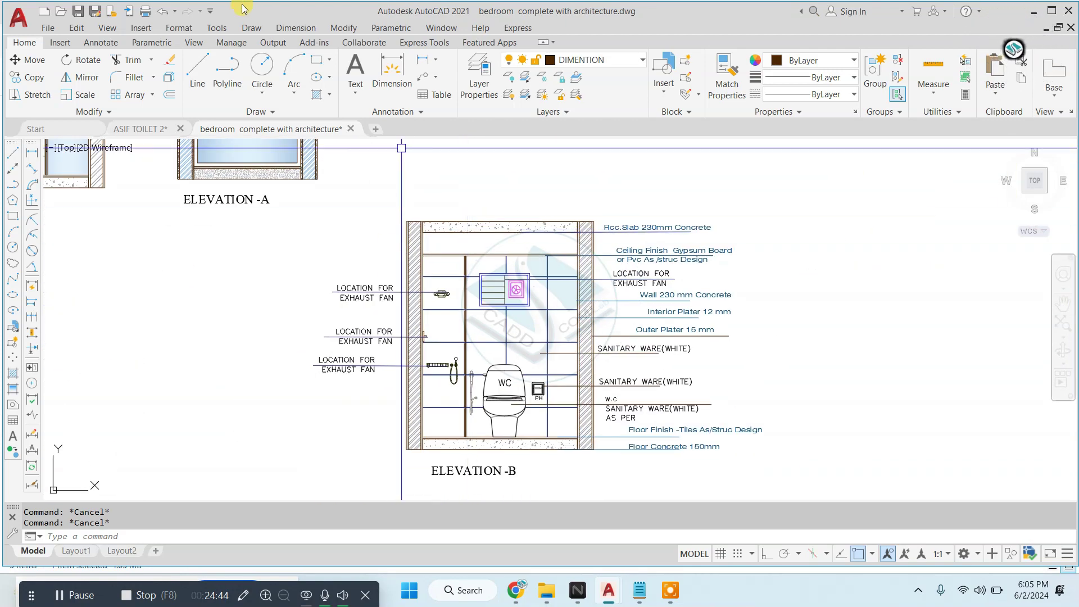
Add the 8'-7 1/16" overall width dimension above the wall
left_click(307, 66)
scroll(414, 199, "up", 4)
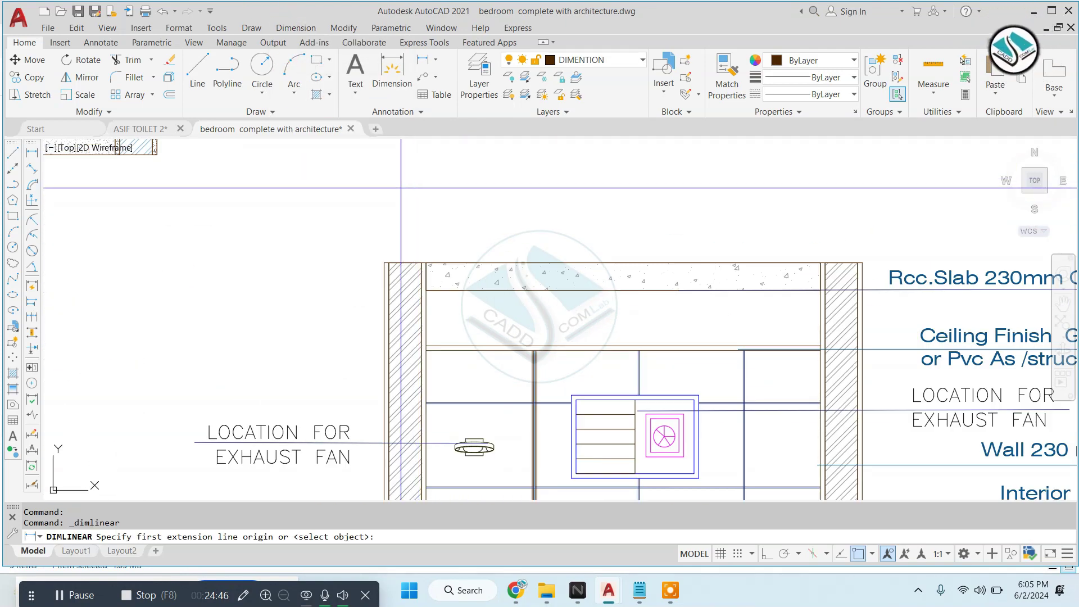
scroll(400, 188, "up", 3)
left_click(397, 298)
scroll(364, 244, "down", 2)
scroll(545, 231, "up", 3)
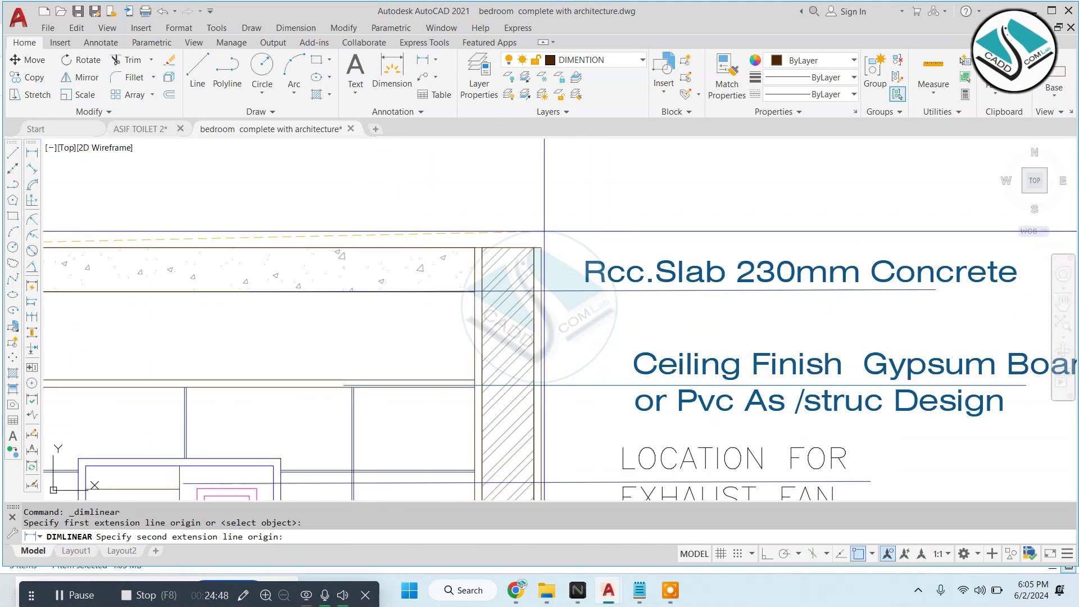
left_click(541, 248)
scroll(542, 247, "down", 2)
left_click(313, 234)
scroll(313, 234, "up", 2)
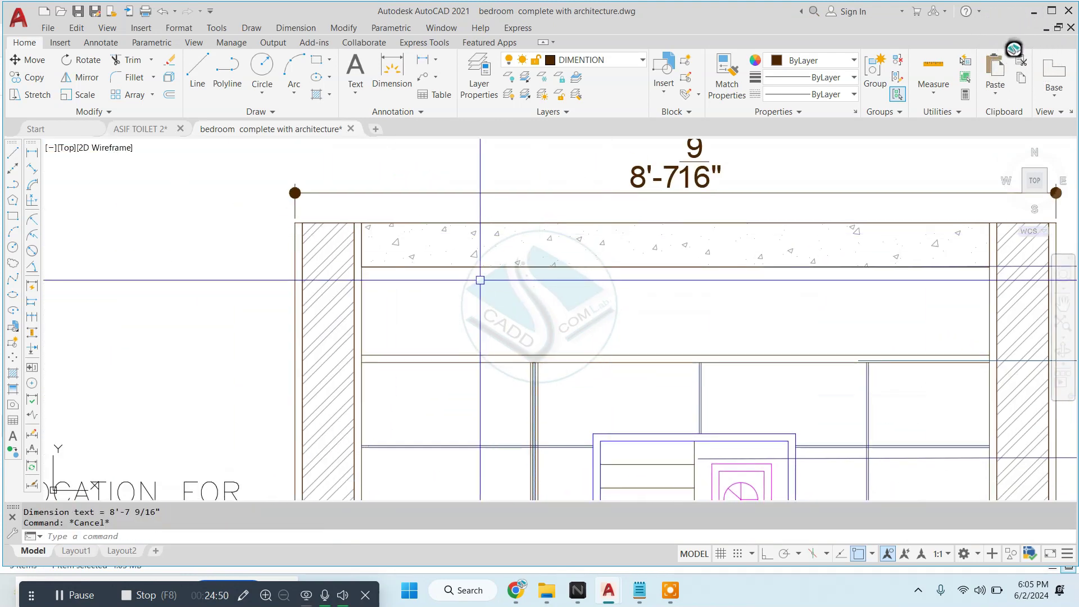
Add the vertical 1' slab thickness dimension
key("Return")
left_click(491, 265)
left_click(491, 355)
left_click(426, 312)
key("Escape")
Dimension the 10'-6 5/16" wall height on the left of the wall
key("Return")
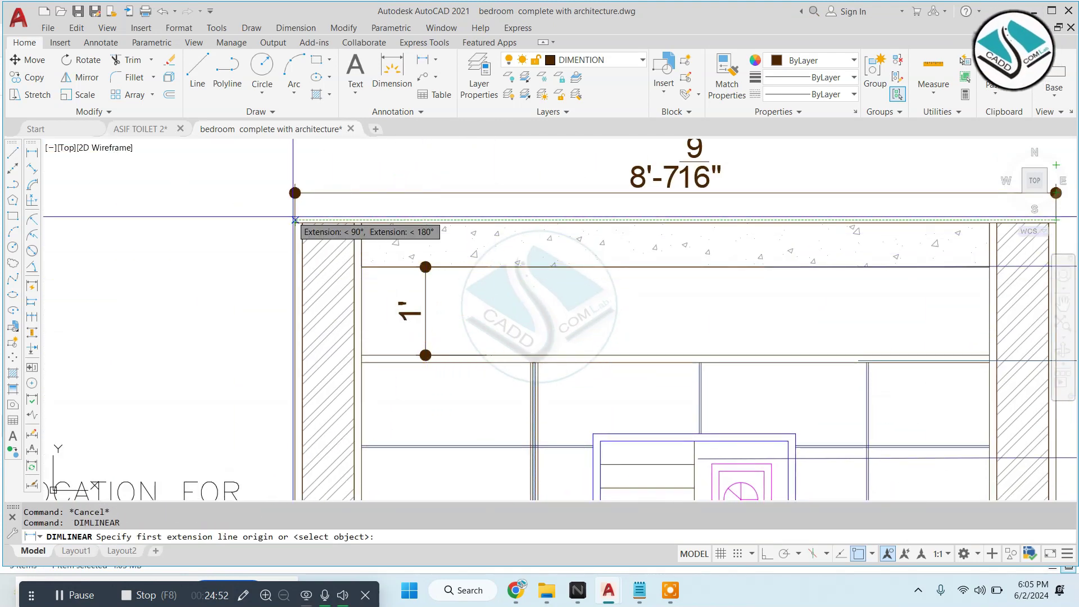
left_click(292, 216)
scroll(398, 320, "down", 2)
middle_click_drag(399, 320, 449, 175)
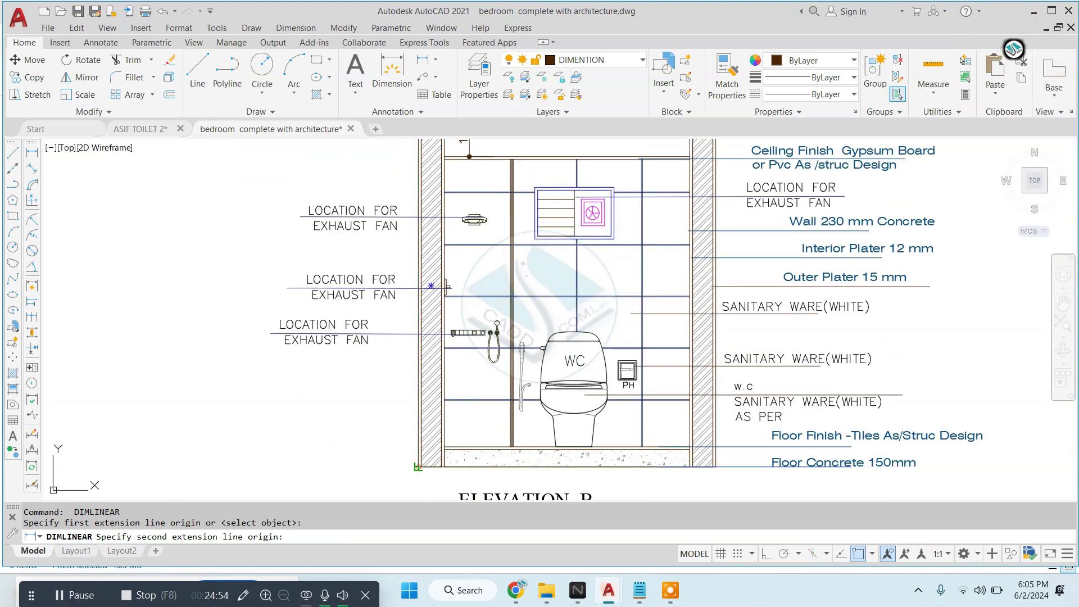
left_click(417, 467)
left_click(276, 395)
scroll(444, 243, "up", 1)
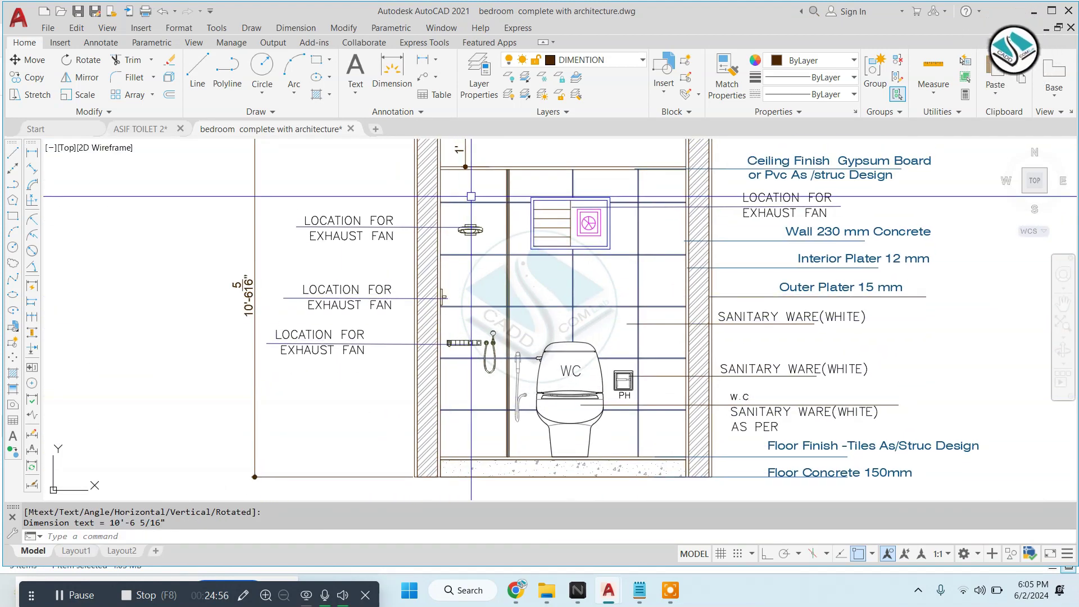
scroll(444, 243, "up", 2)
scroll(444, 243, "up", 2)
key("Escape")
Dimension the exhaust fan box, including its 1'-6" height
key("Return")
scroll(461, 261, "down", 2)
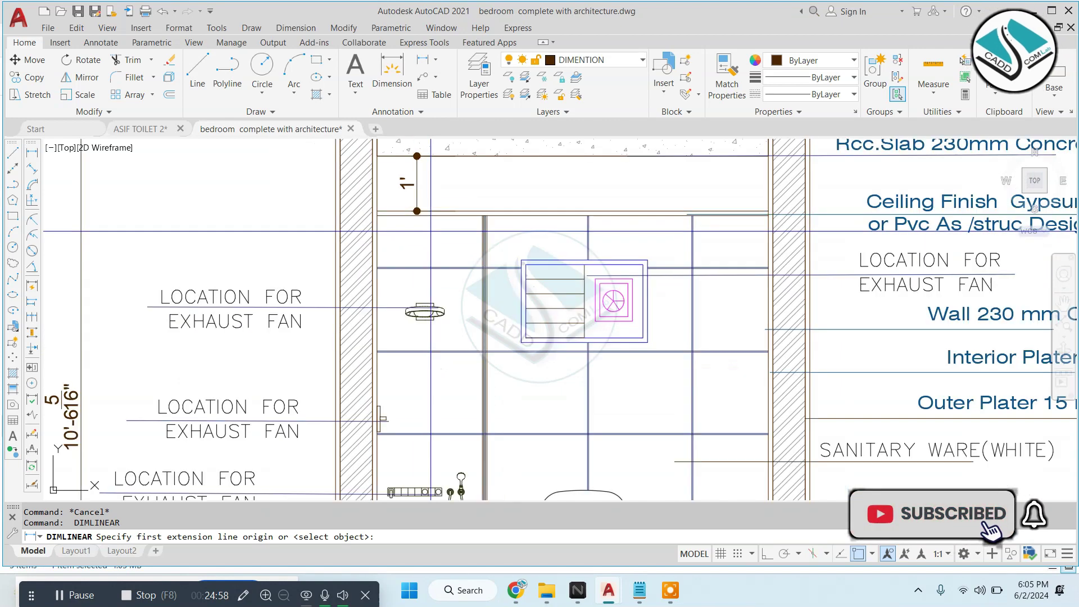
scroll(477, 280, "down", 2)
scroll(489, 298, "up", 4)
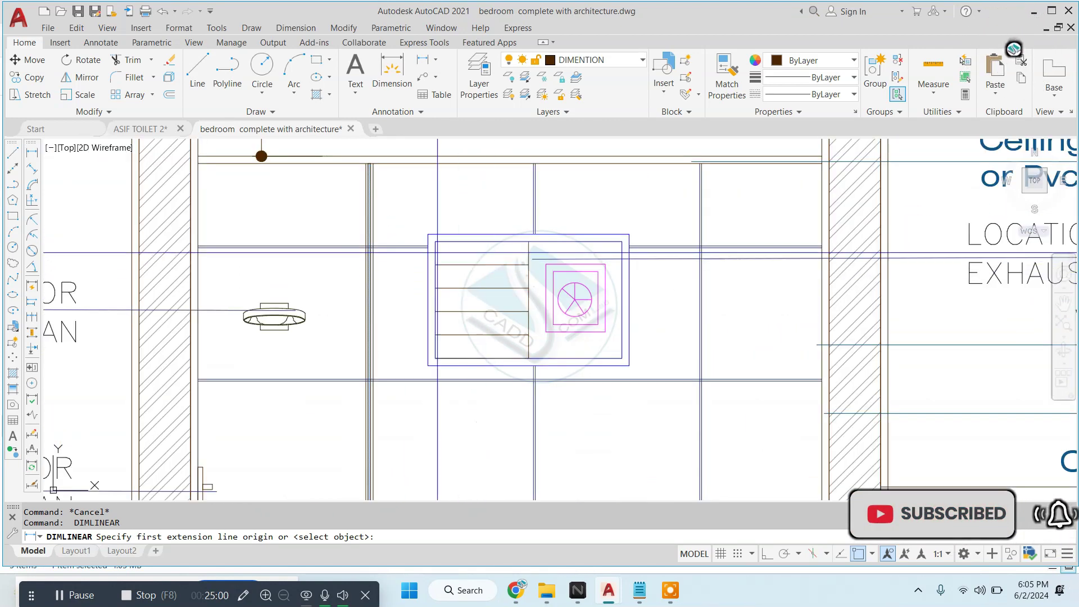
left_click(428, 234)
left_click(630, 235)
key("Escape")
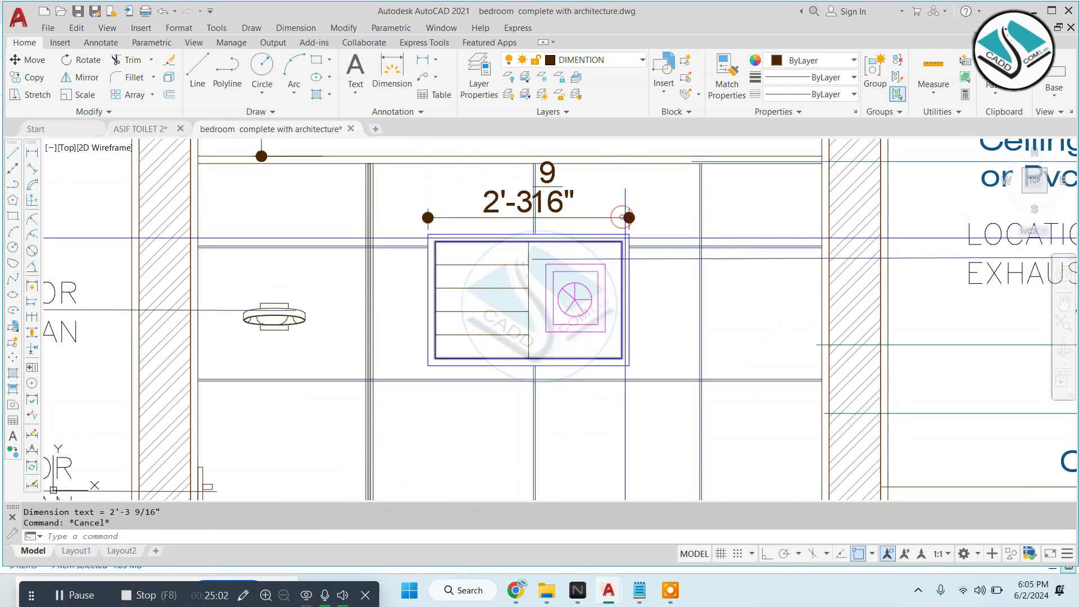
key("Return")
left_click(630, 366)
key("Escape")
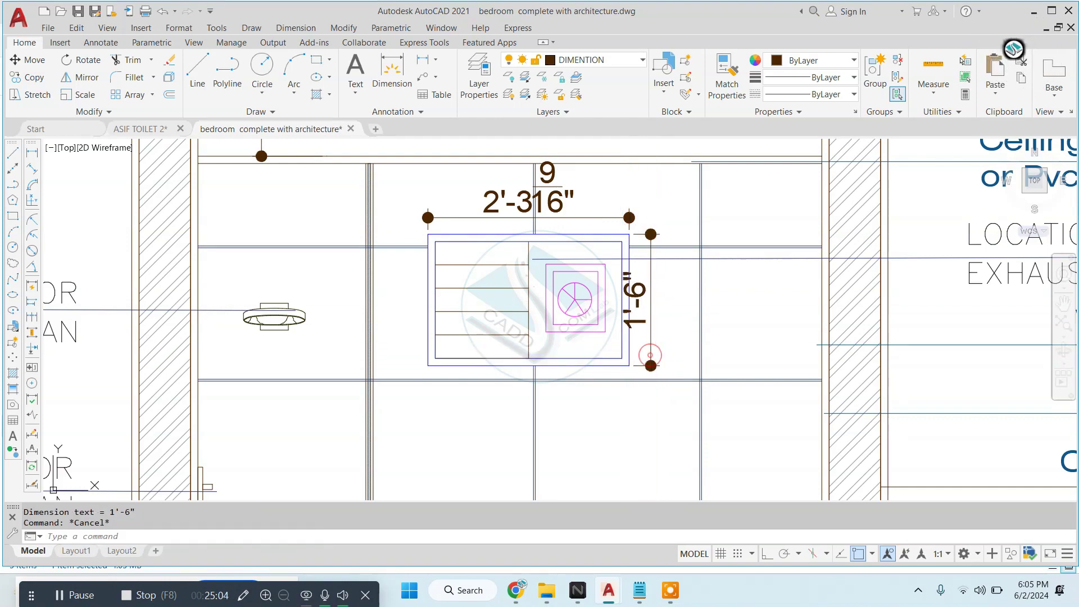
Add the 6'-0 5/16" height dimension below the exhaust fan
middle_click_drag(536, 304, 577, 257)
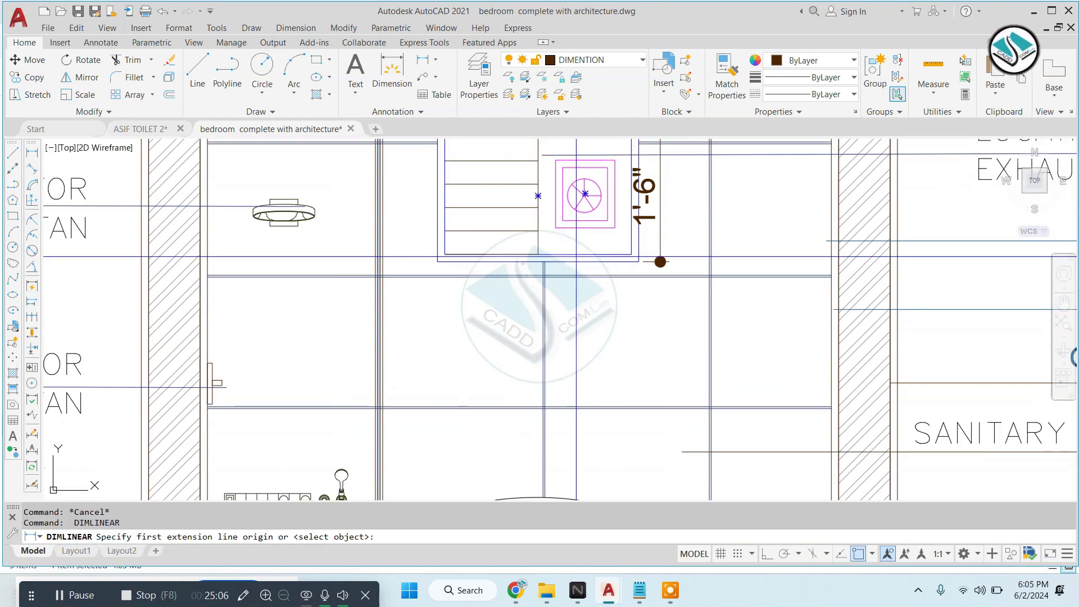
left_click(594, 263)
scroll(594, 264, "down", 3)
scroll(587, 470, "up", 4)
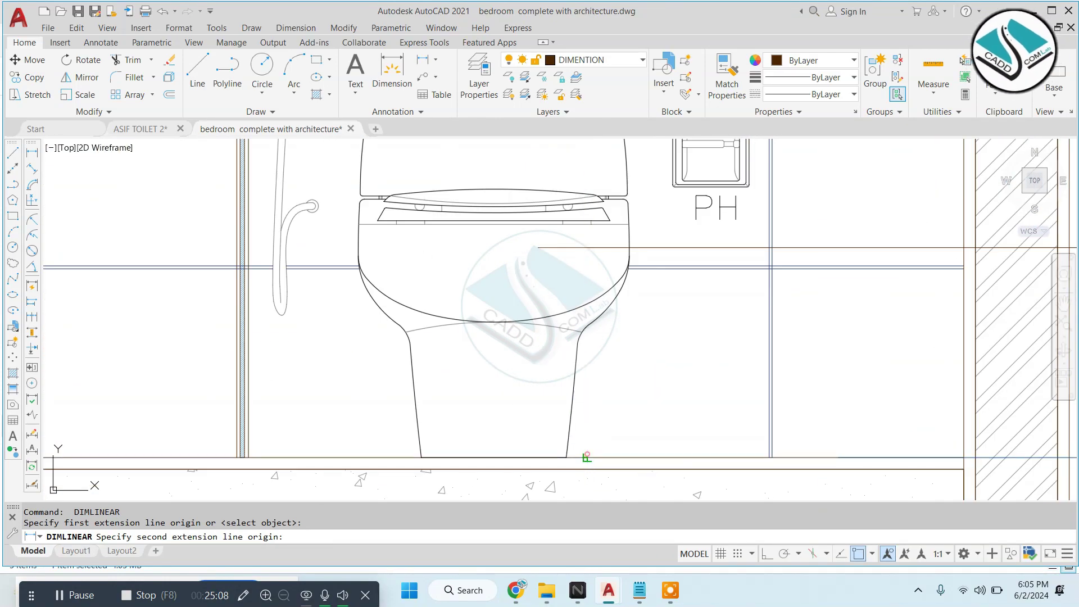
left_click(586, 457)
scroll(586, 457, "down", 3)
scroll(528, 329, "up", 3)
left_click(495, 328)
scroll(495, 329, "down", 3)
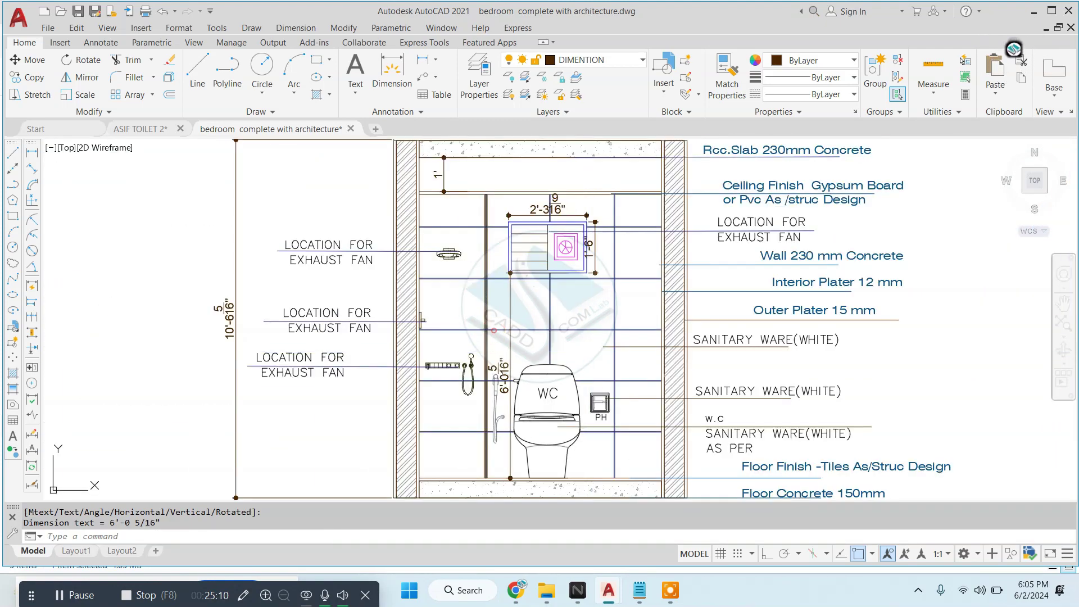
scroll(602, 293, "up", 1)
scroll(602, 293, "up", 3)
Dimension the paper holder box height at 1'-1 1/4" from the floor
key("space")
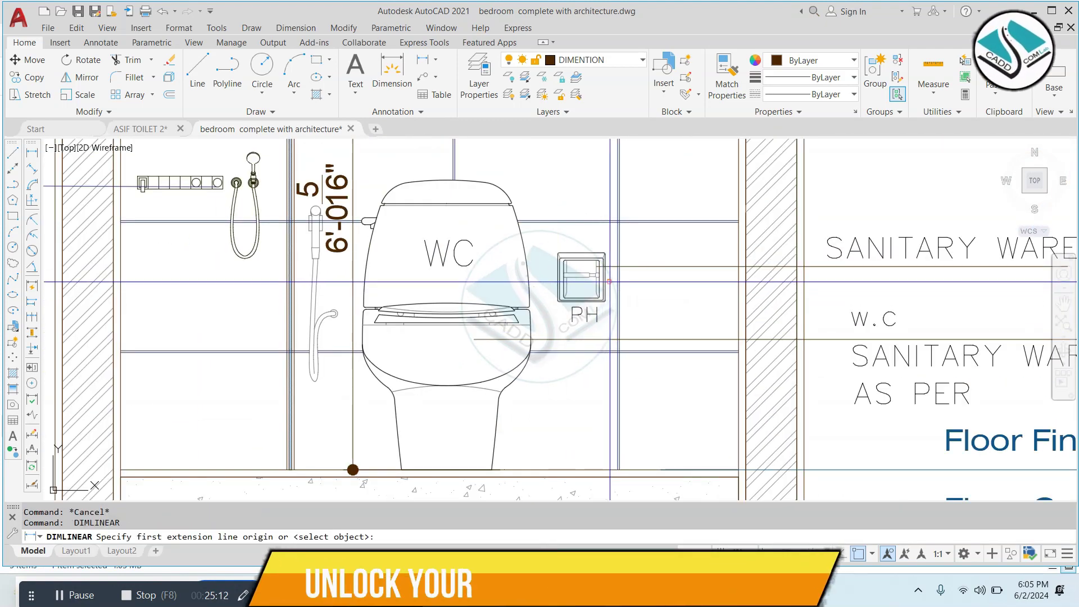
left_click(603, 281)
left_click(738, 278)
key("Escape")
key("space")
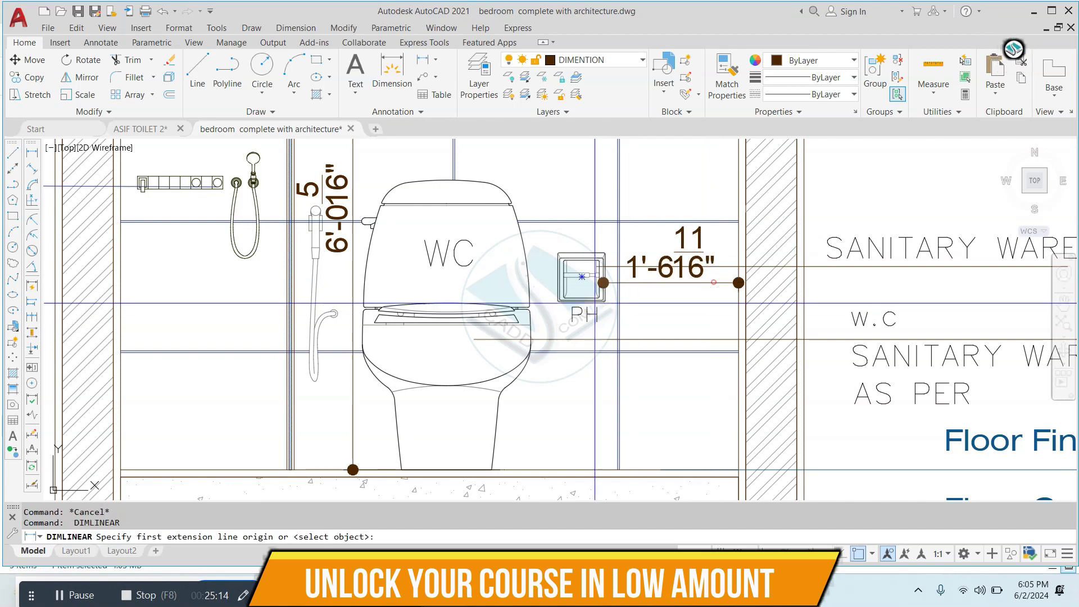
left_click(597, 466)
left_click(556, 382)
scroll(539, 320, "down", 3)
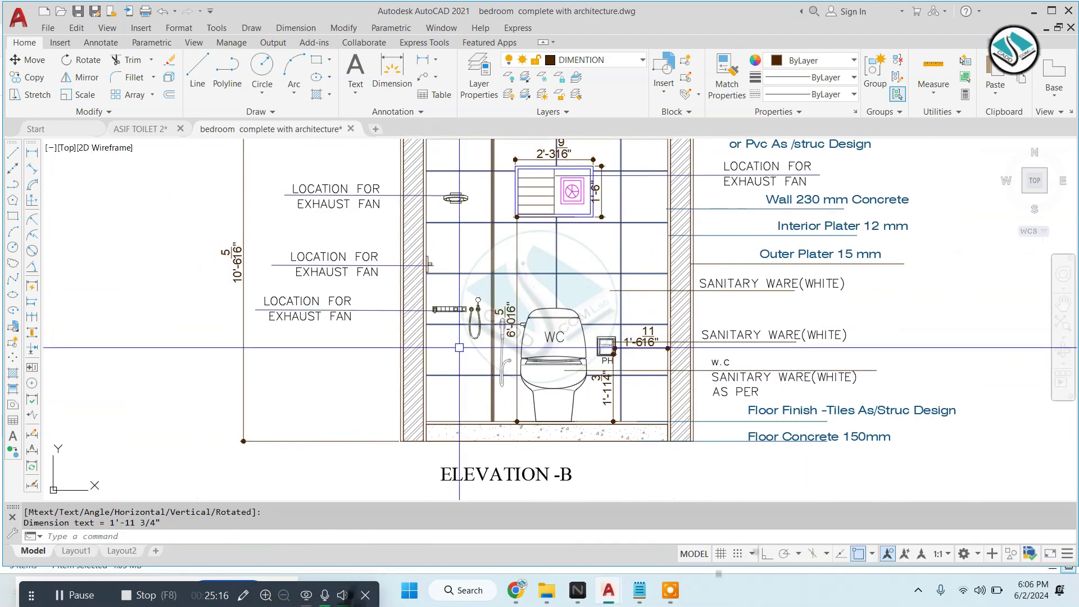
scroll(562, 315, "up", 3)
key("Escape")
Add the 3'-2 13/16" shower fixture height dimension
key("space")
left_click(444, 256)
scroll(444, 256, "down", 3)
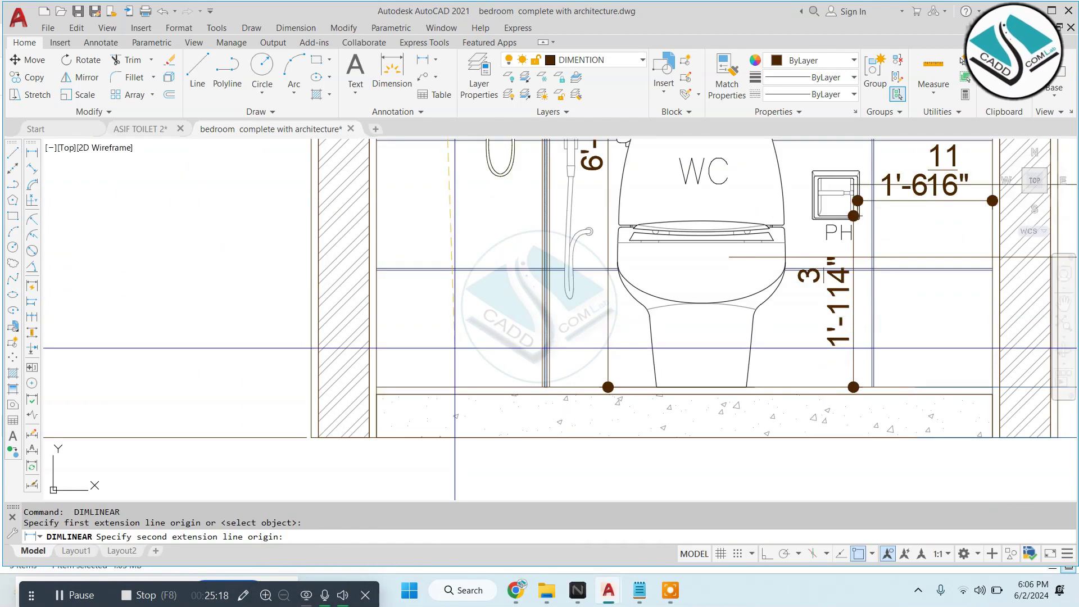
left_click(450, 386)
left_click(443, 339)
scroll(503, 273, "down", 3)
scroll(504, 273, "up", 1)
scroll(529, 267, "up", 2)
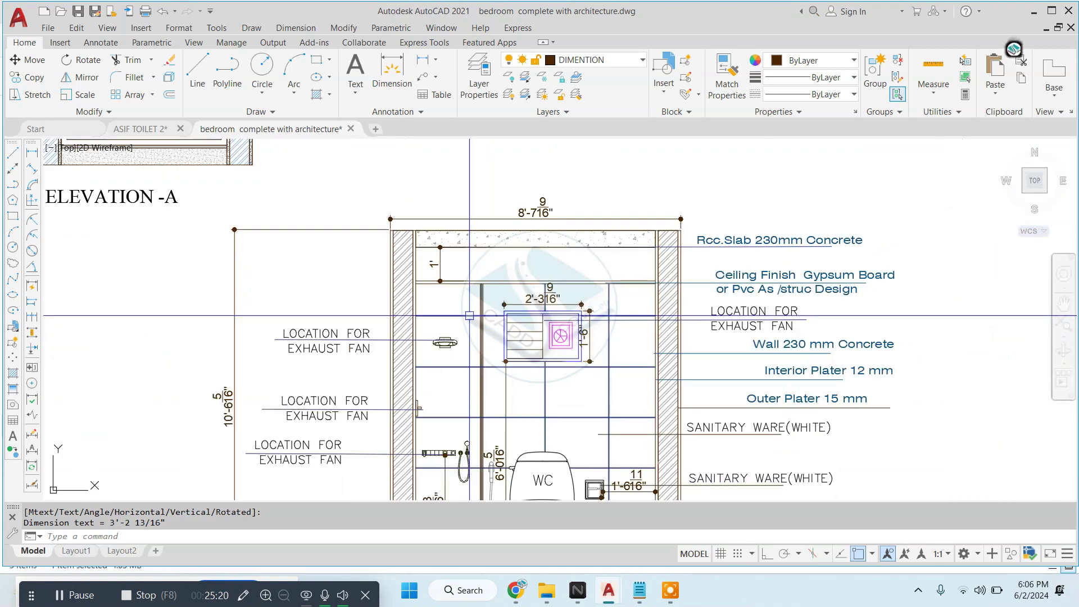
scroll(549, 261, "up", 1)
key("Escape")
scroll(506, 473, "up", 2)
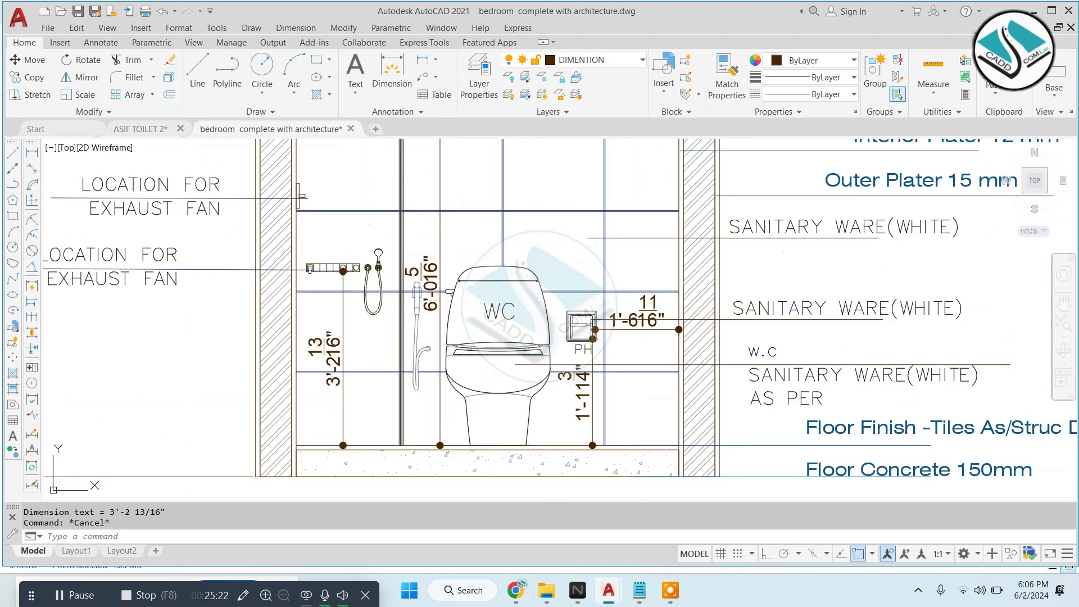
Dimension the WC height from the floor to its top
key("space")
left_click(498, 262)
left_click(506, 445)
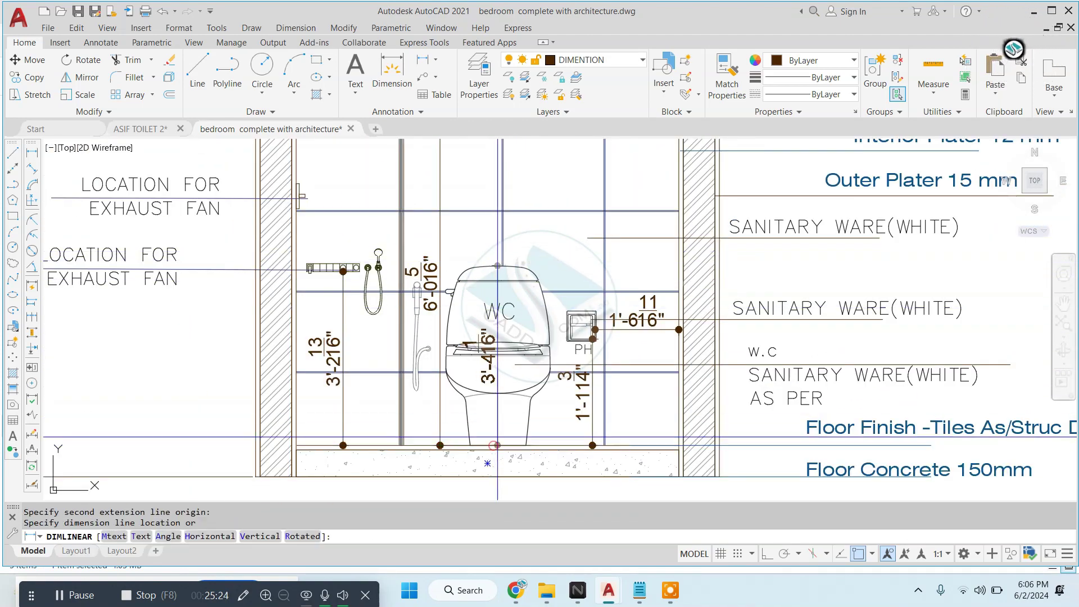
key("Escape")
scroll(618, 349, "down", 5)
scroll(658, 318, "up", 1)
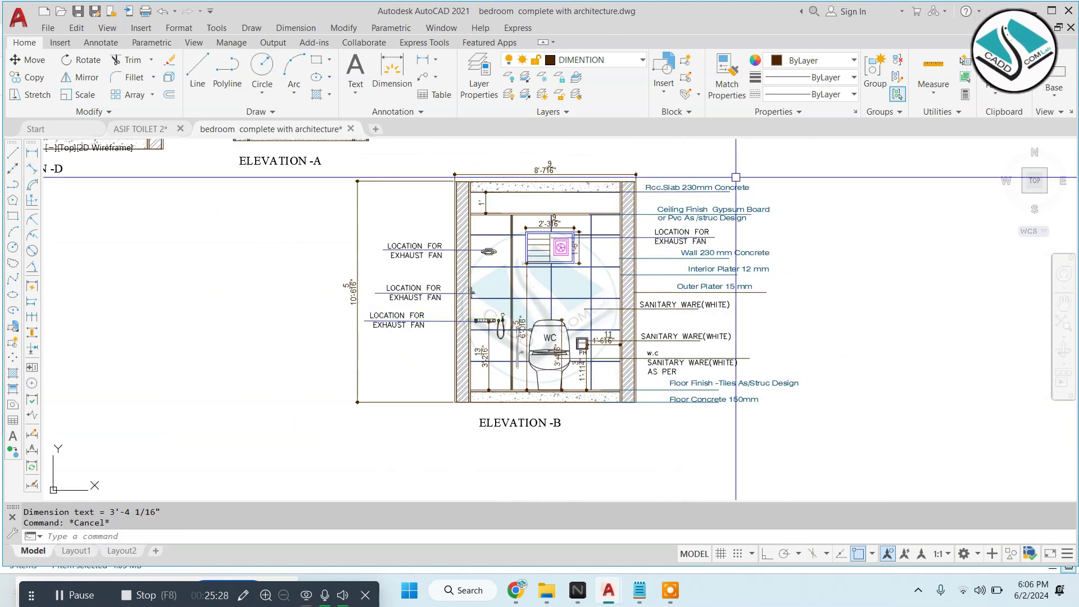
Window-select Elevation B and start a move, then cancel it
left_click(783, 178)
left_click(376, 438)
type("m")
key("Return")
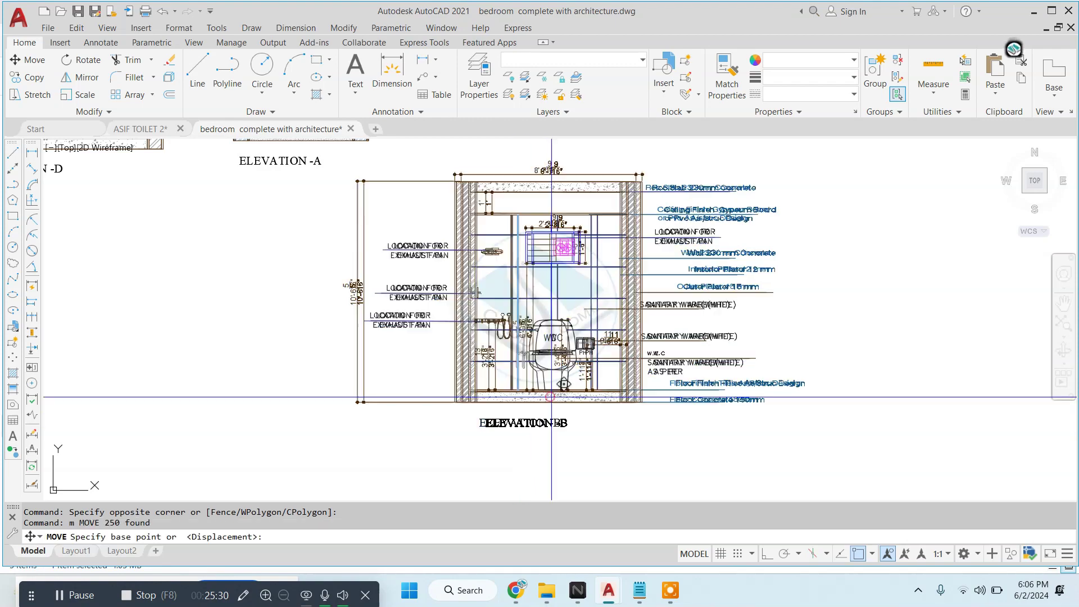
left_click(516, 427)
scroll(515, 428, "down", 5)
key("Escape")
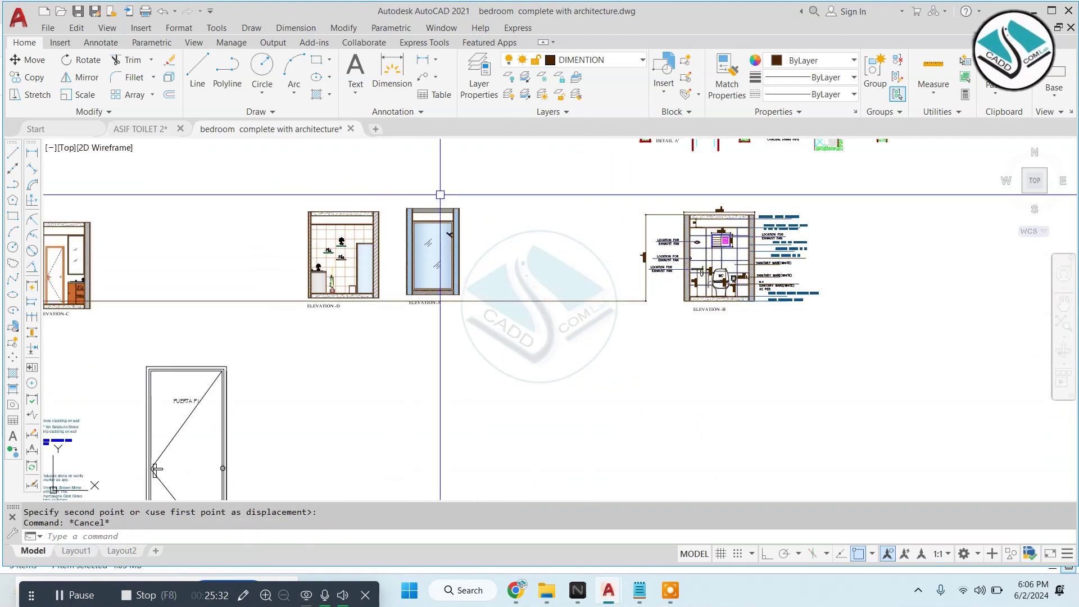
scroll(438, 193, "up", 2)
Erase the long line joining the two elevations
left_click(729, 289)
left_click(594, 392)
type("e")
key("Return")
scroll(701, 260, "up", 4)
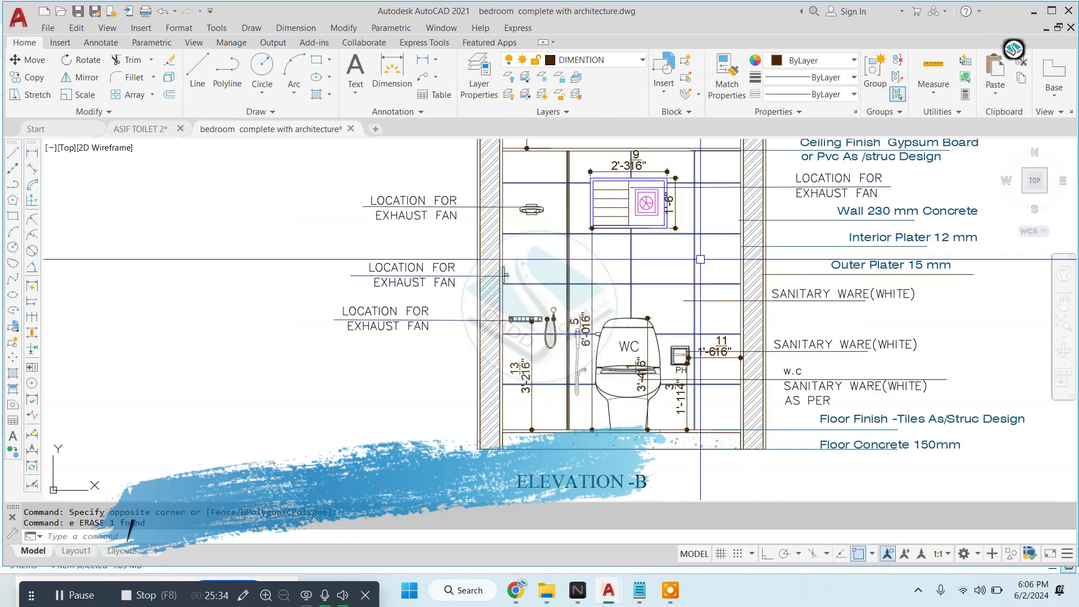
Add the 10'-6" overall height dimension along Elevation B's left side
left_click(297, 21)
left_click(315, 63)
middle_click_drag(448, 151, 448, 231)
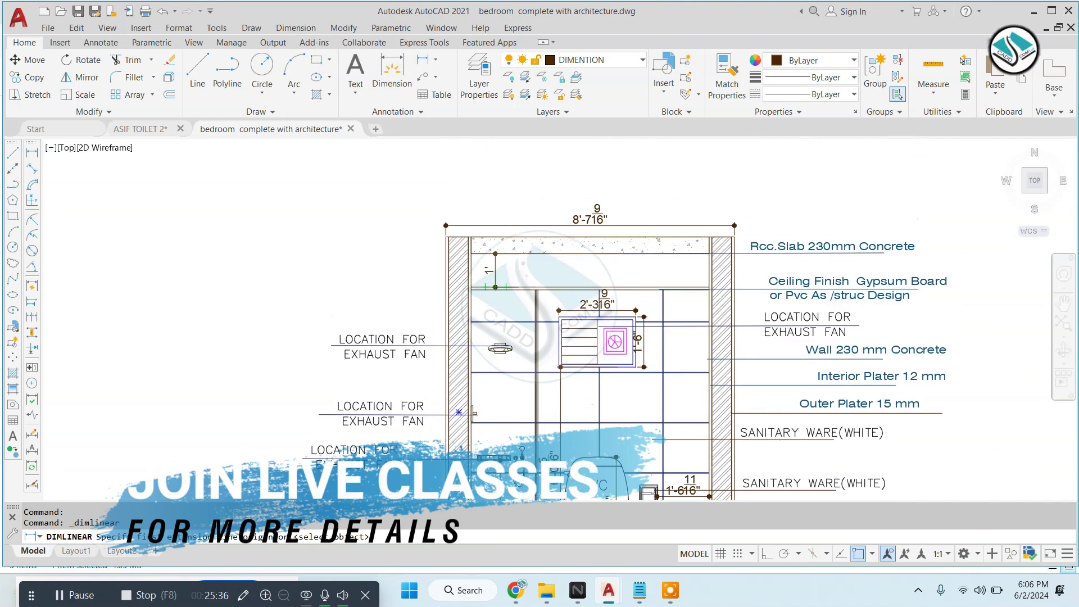
scroll(448, 231, "up", 2)
left_click(444, 237)
scroll(489, 315, "down", 5)
scroll(464, 287, "up", 5)
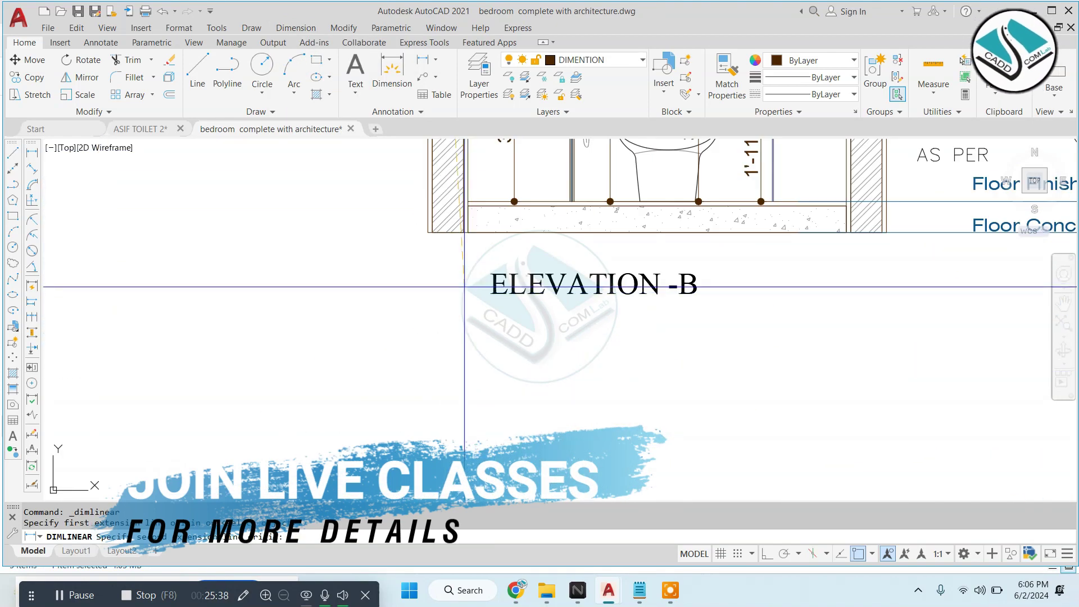
left_click(428, 232)
scroll(427, 232, "down", 5)
scroll(360, 270, "up", 5)
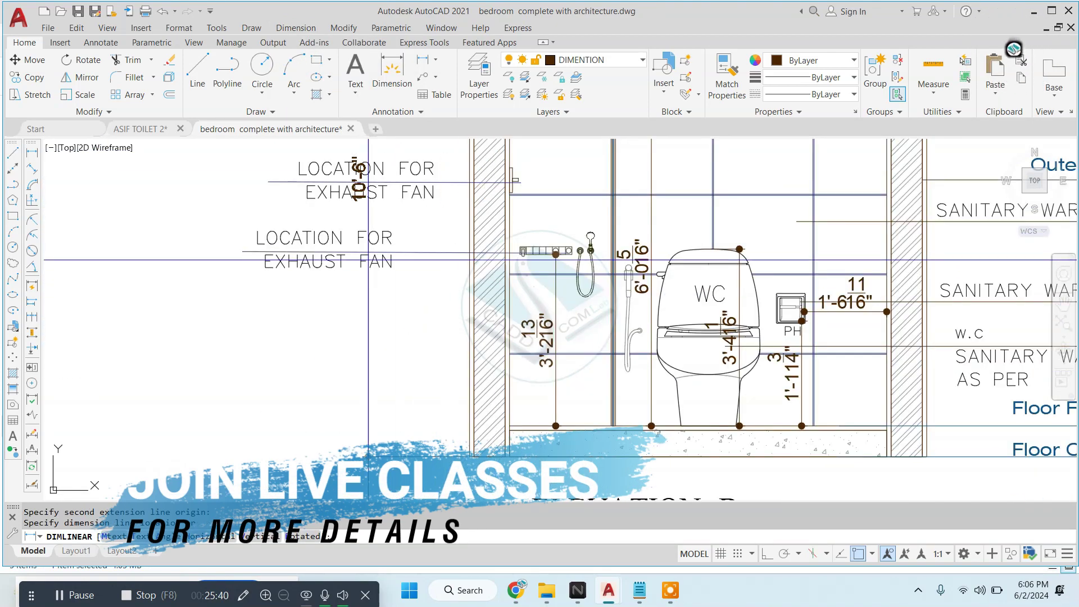
left_click(256, 225)
scroll(484, 291, "down", 3)
scroll(484, 292, "down", 3)
scroll(458, 193, "up", 1)
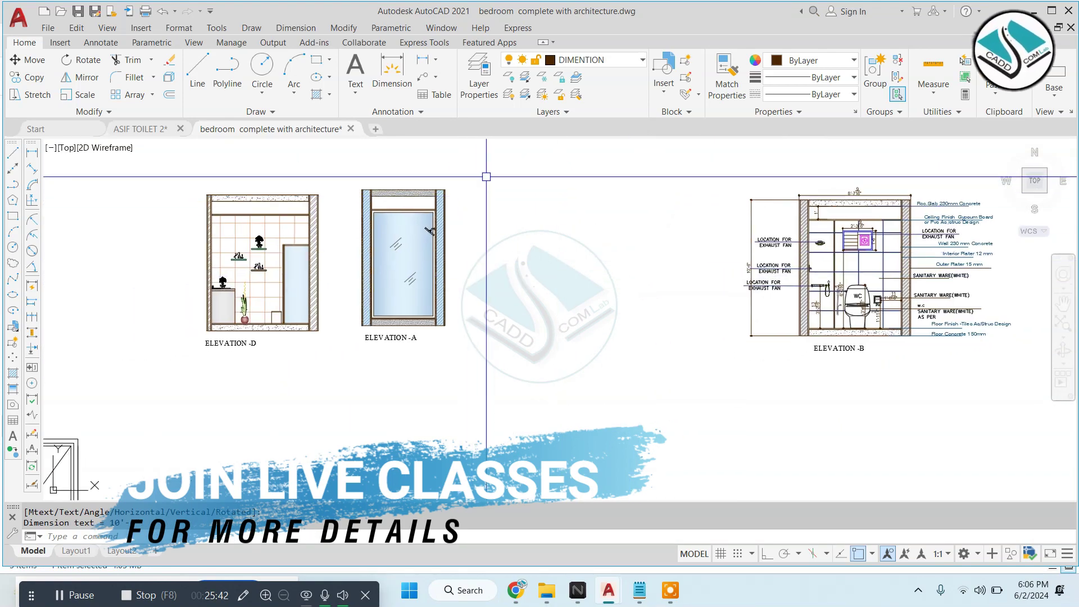
Crossing-select Elevation A and move it to a new position
left_click_drag(487, 185, 353, 367)
type("n")
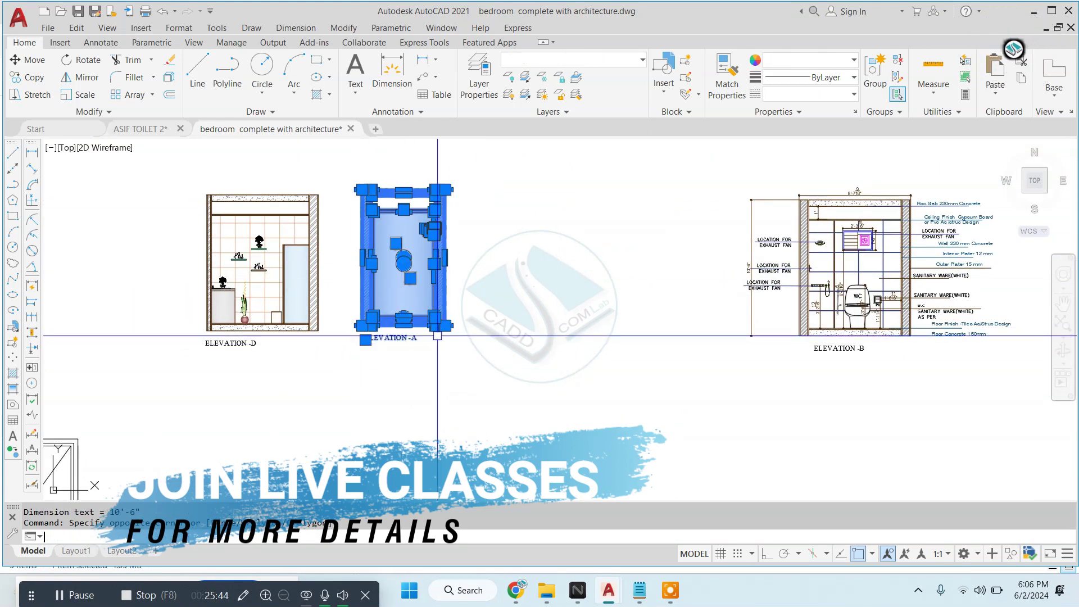
key("Return")
left_click(437, 335)
left_click(607, 368)
key("Escape")
middle_click_drag(607, 368, 467, 353)
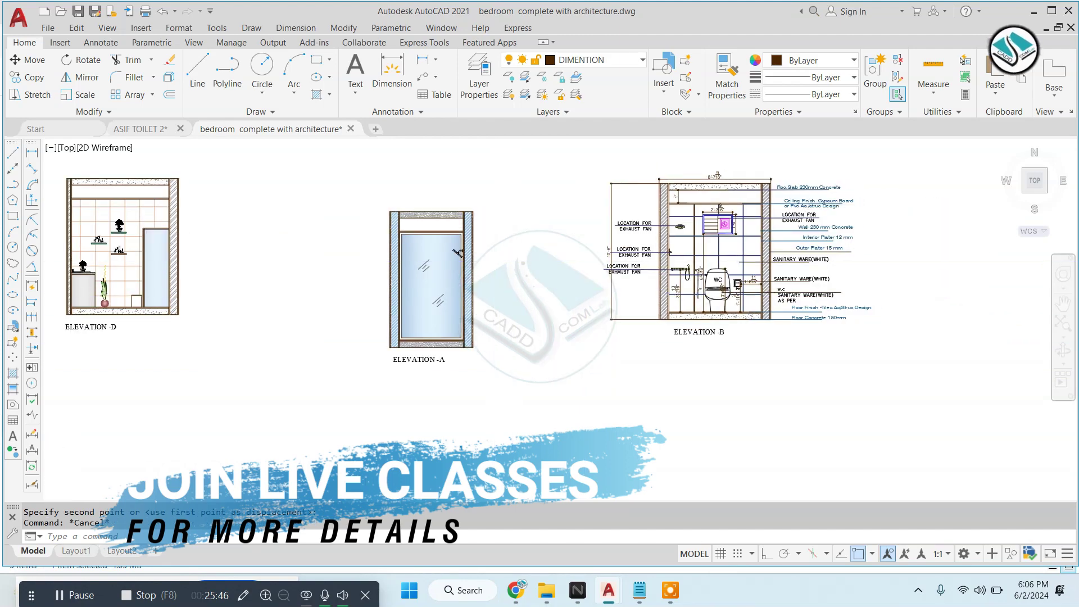
scroll(523, 247, "up", 2)
middle_click_drag(522, 247, 253, 261)
Copy Elevation B's material notes and leaders across to Elevation A
left_click(814, 152)
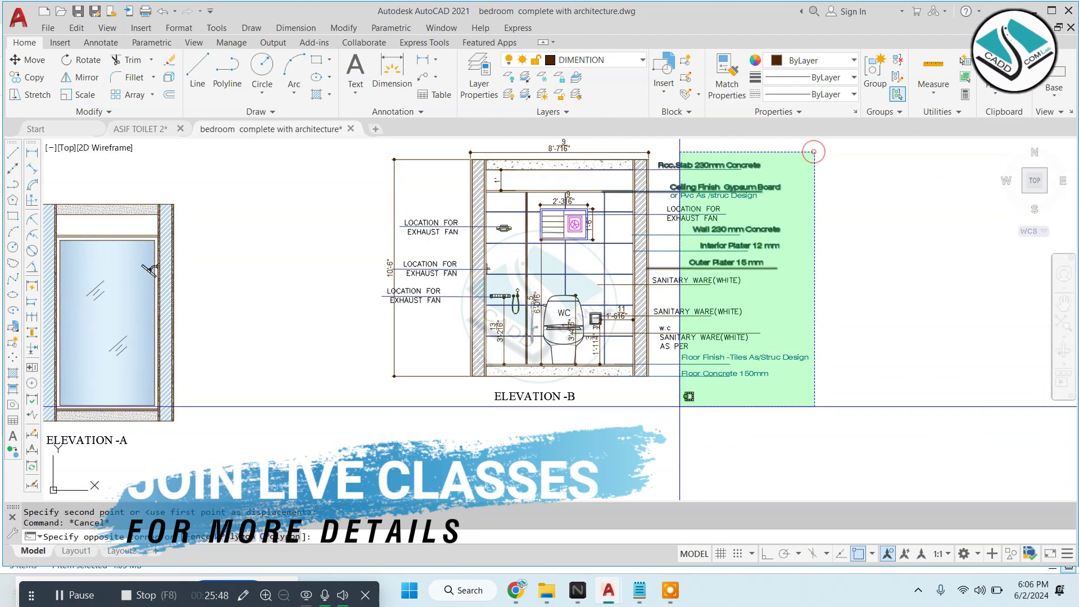
left_click(671, 419)
type("co")
key("Return")
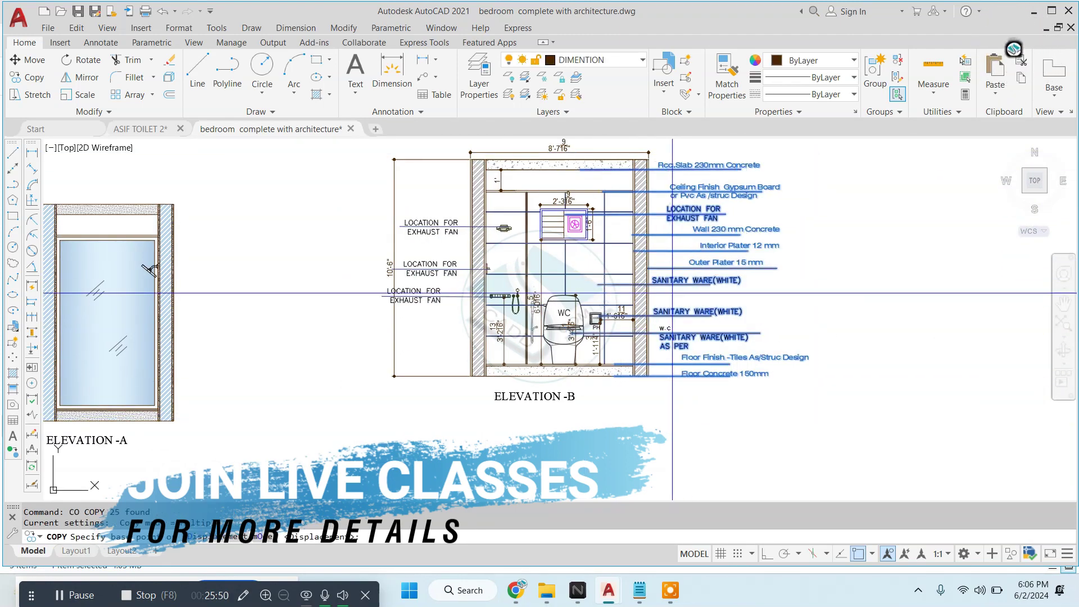
left_click(647, 159)
scroll(647, 159, "up", 2)
scroll(647, 159, "down", 2)
scroll(562, 253, "down", 2)
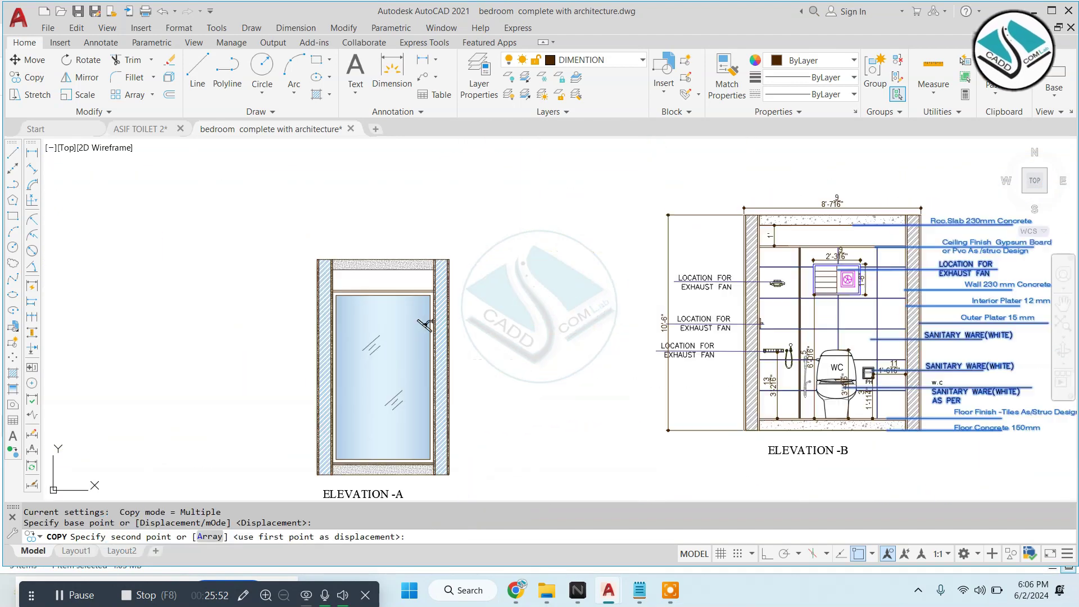
scroll(526, 242, "up", 3)
left_click(449, 231)
key("Escape")
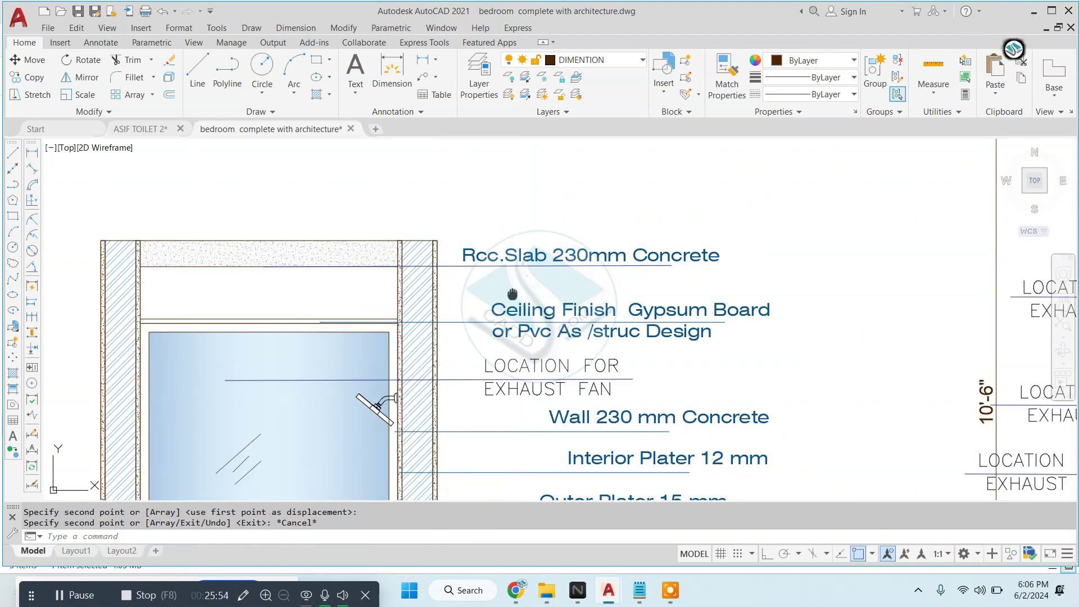
Reword the copied LOCATION FOR label to begin 'Shower Area Glass as'
middle_click_drag(518, 342, 561, 252)
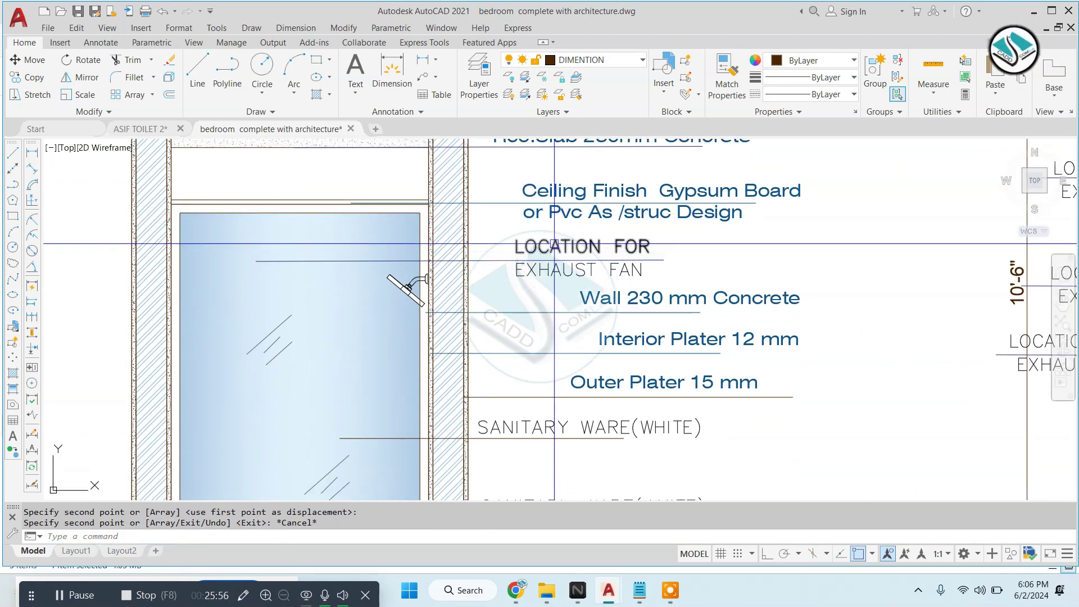
double_click(556, 246)
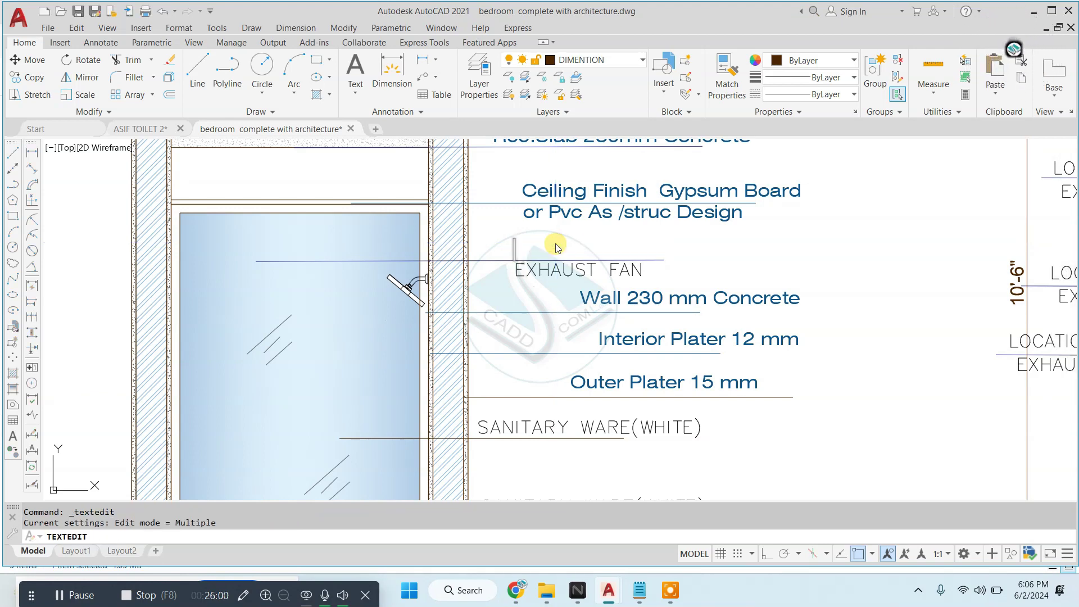
type("Shower Area")
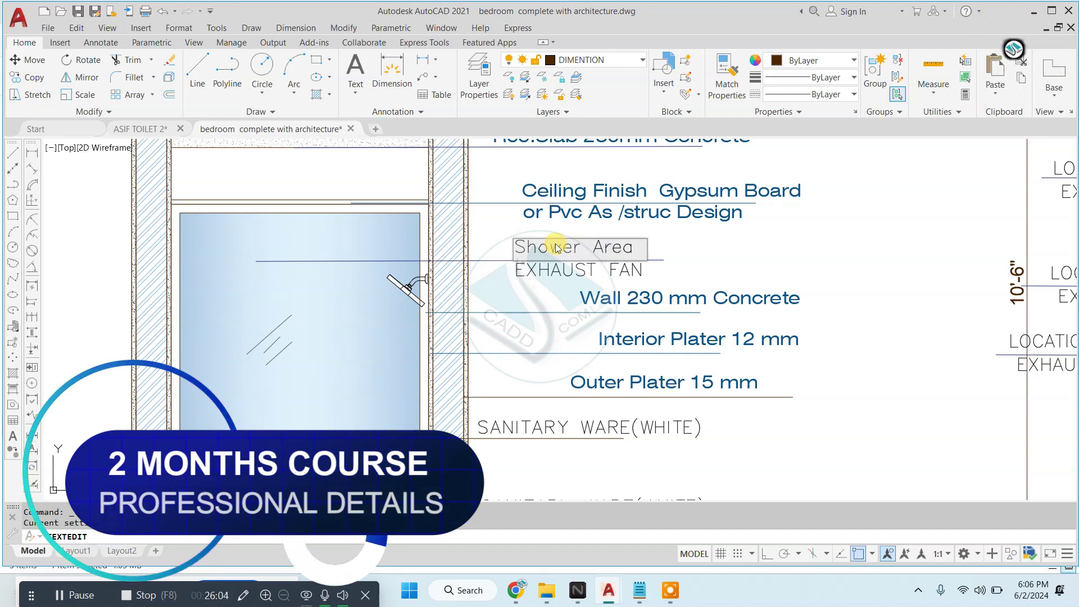
type(" Glass")
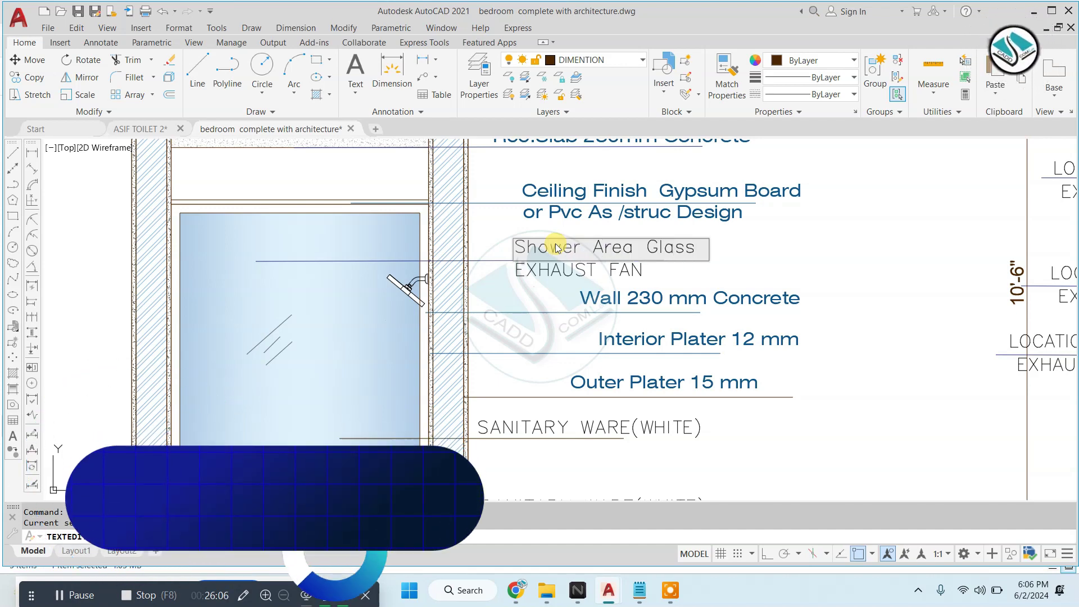
type(" as/Struc Details")
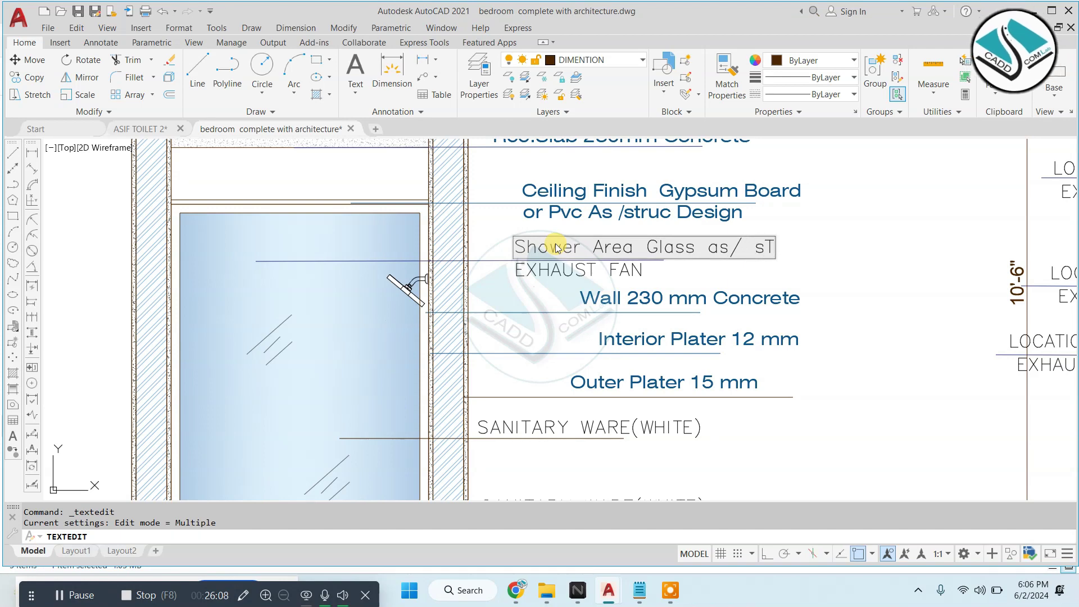
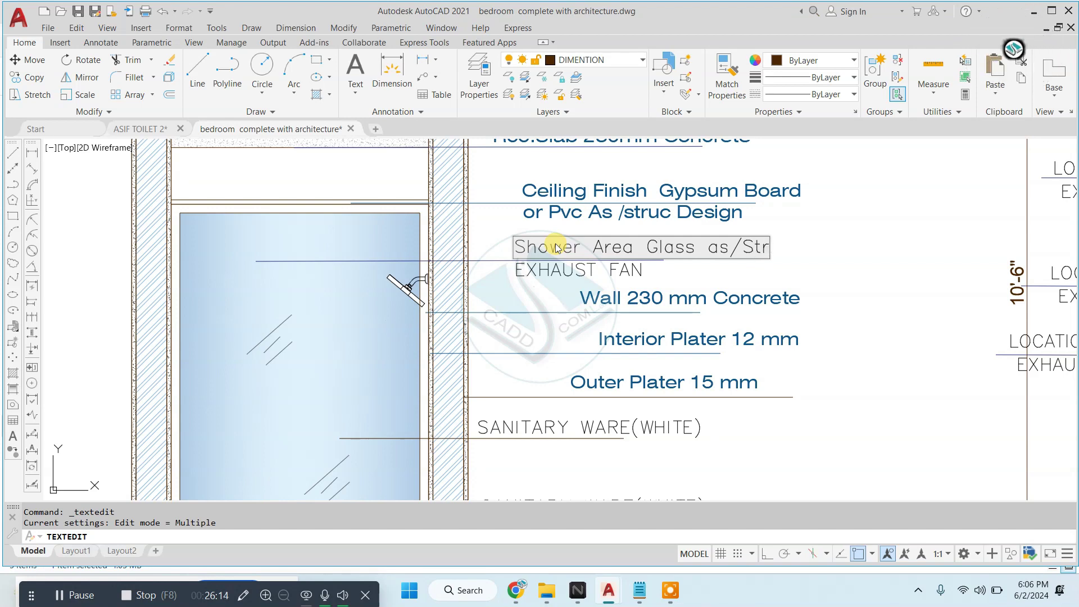
Finish the 'Shower Area Glass as/Struc Details' label and erase the upper SANITARY WARE(WHITE) label
type("uc Details")
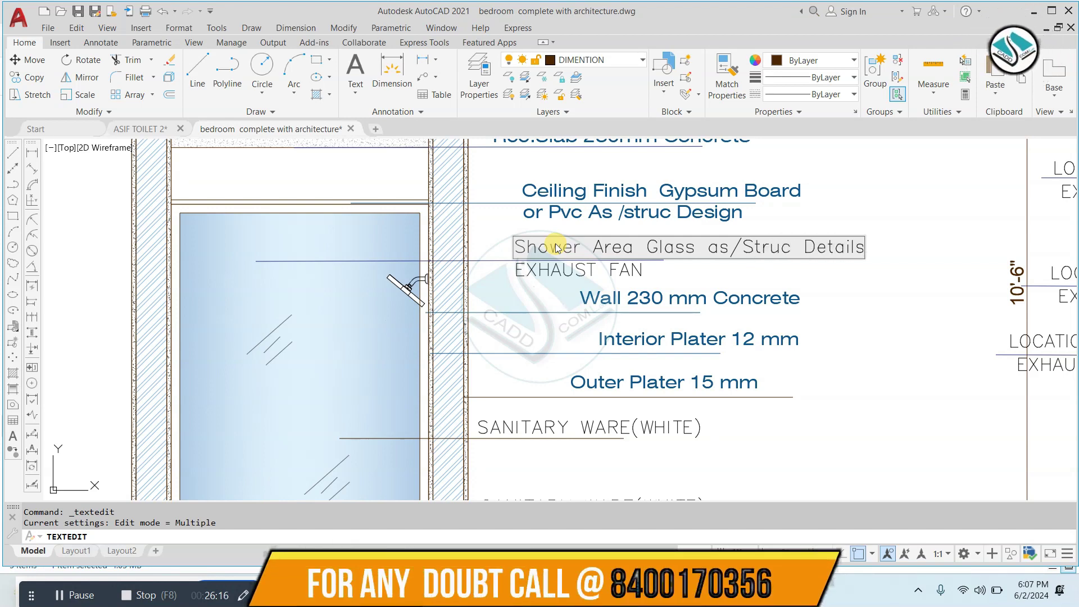
key("Escape")
middle_click_drag(880, 374, 856, 245)
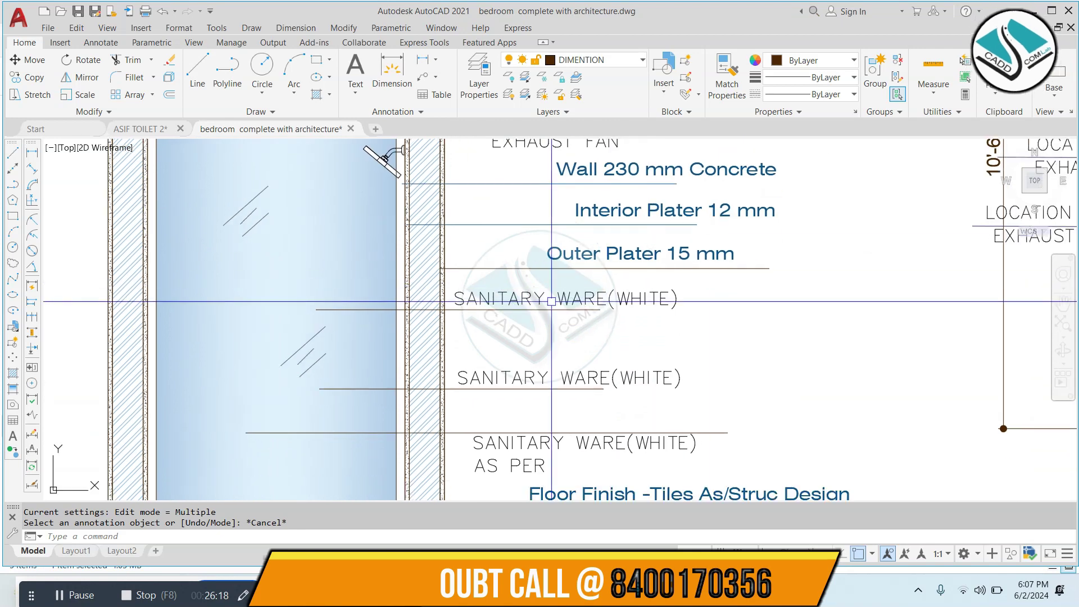
left_click(509, 317)
type("e")
key("Return")
Erase the lower SANITARY WARE(WHITE) label and pan back to the shower annotations
middle_click_drag(509, 317, 517, 264)
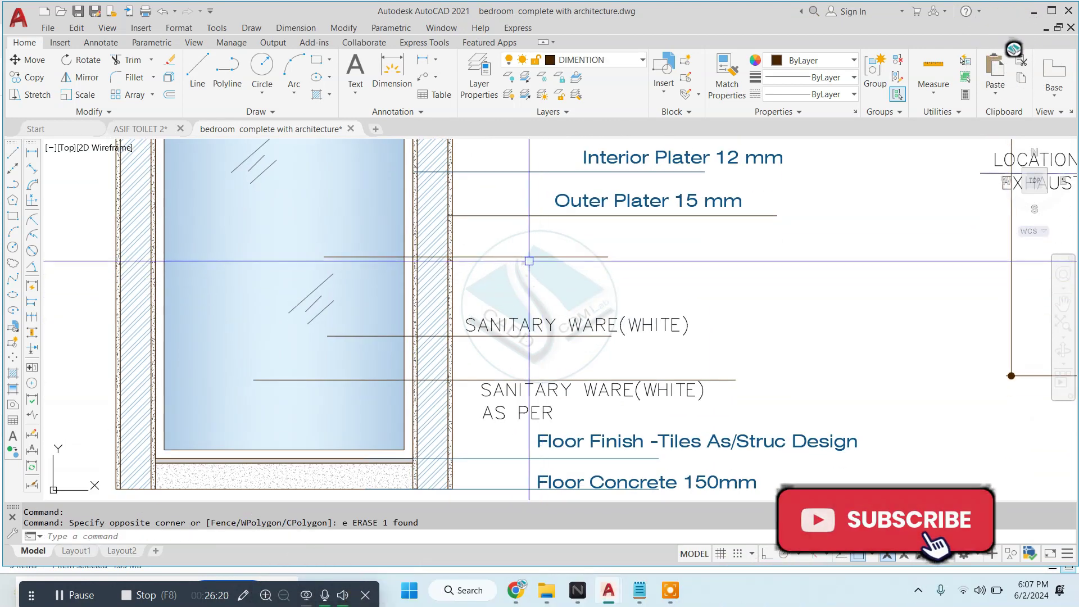
left_click(523, 356)
key("Escape")
left_click(602, 290)
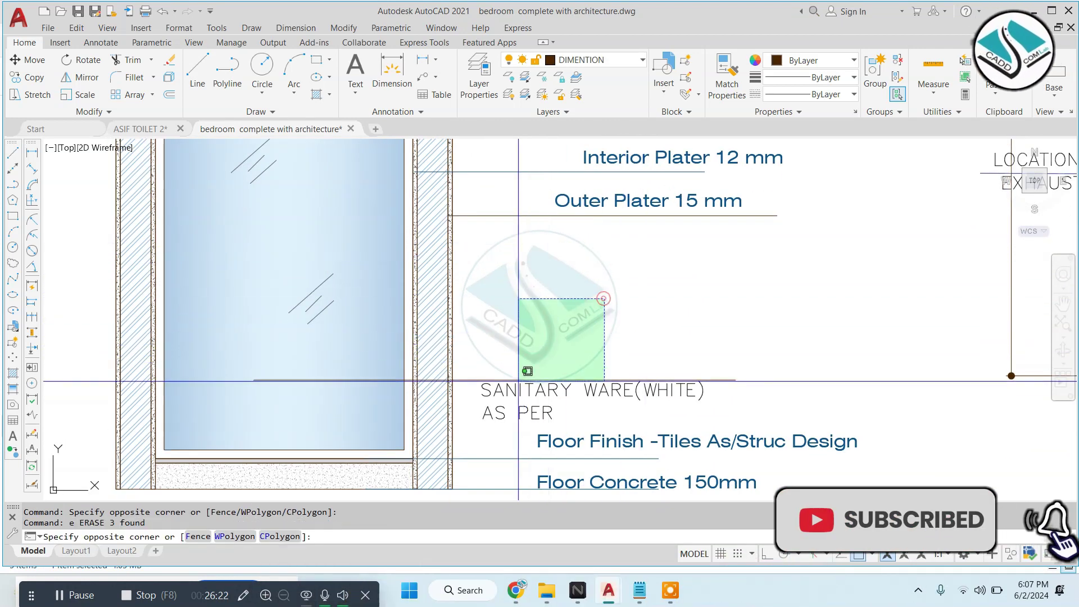
left_click(518, 393)
type("e")
key("Return")
scroll(549, 438, "down", 5)
key("Escape")
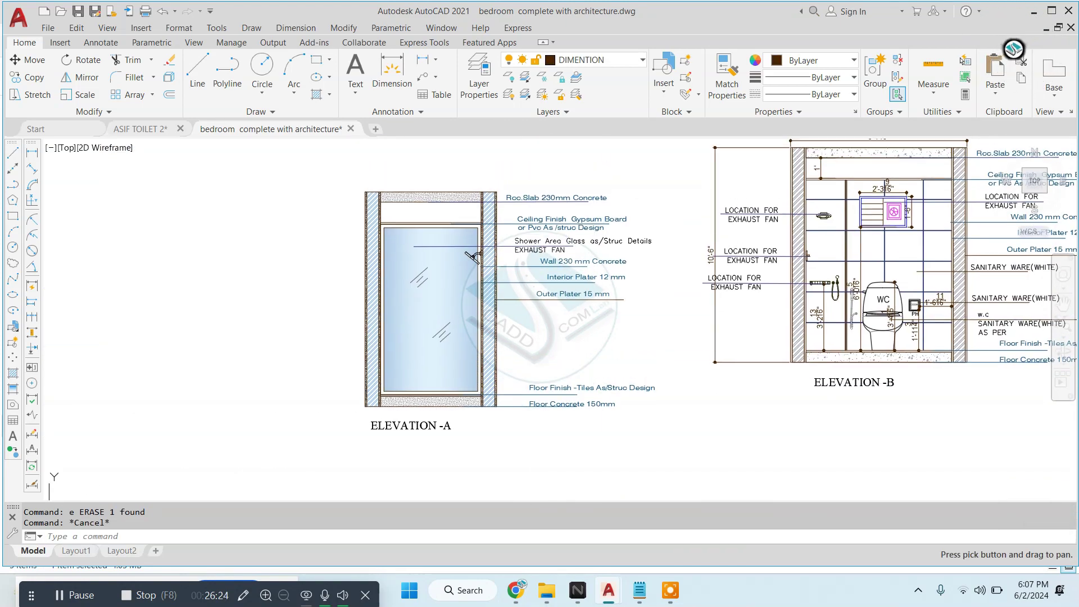
key("Escape")
scroll(529, 240, "up", 4)
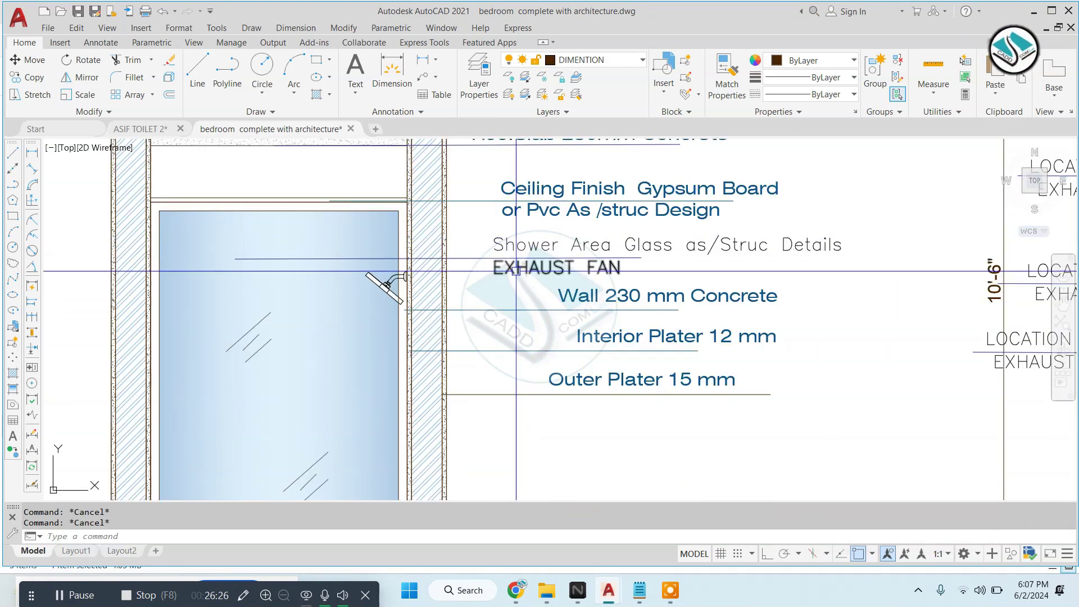
middle_click_drag(505, 282, 508, 252)
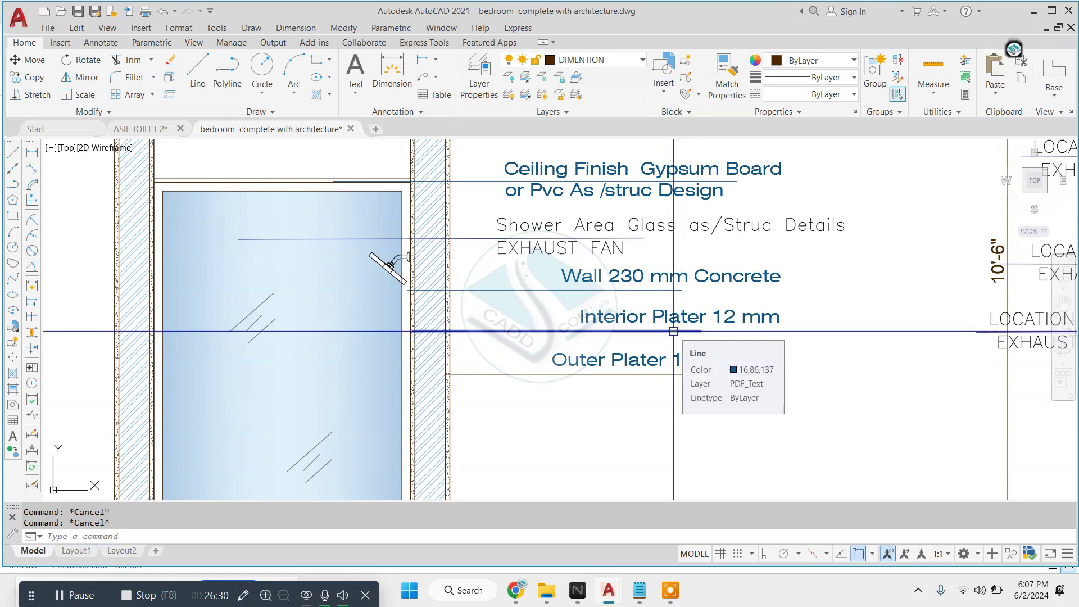
Move the three wall labels further down the Elevation-A drawing
left_click(827, 444)
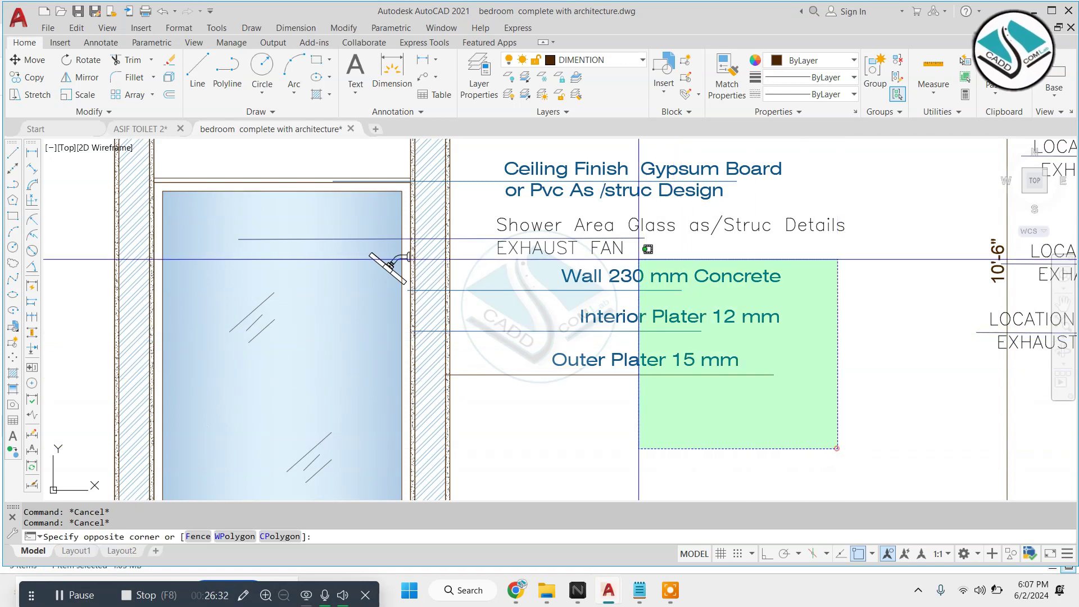
left_click(639, 255)
middle_click_drag(660, 297, 623, 227)
type("m")
key("Return")
left_click(680, 337)
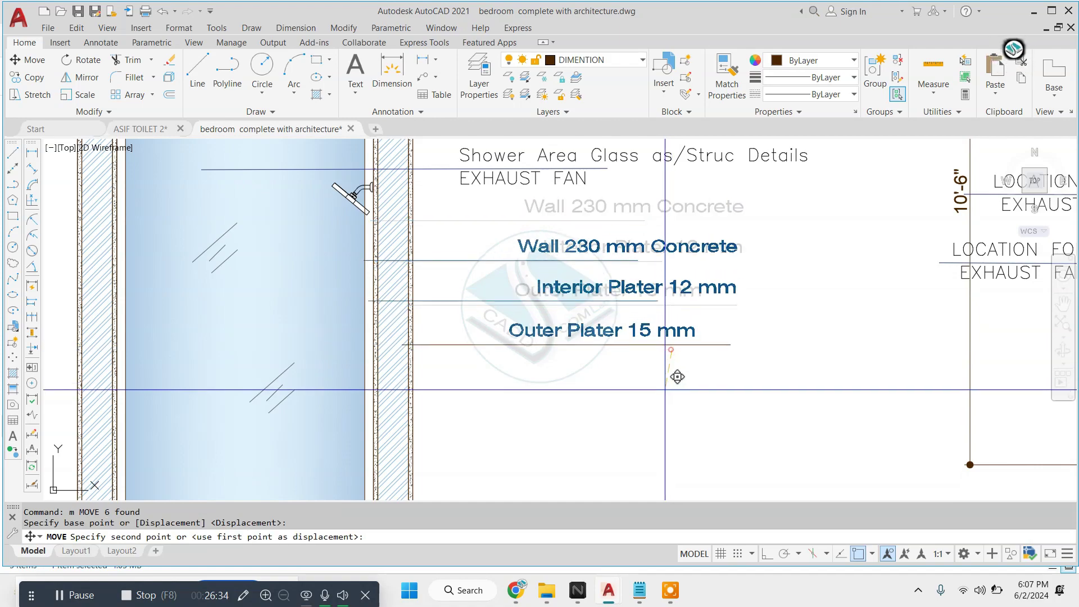
left_click(766, 554)
middle_click_drag(646, 398, 646, 289)
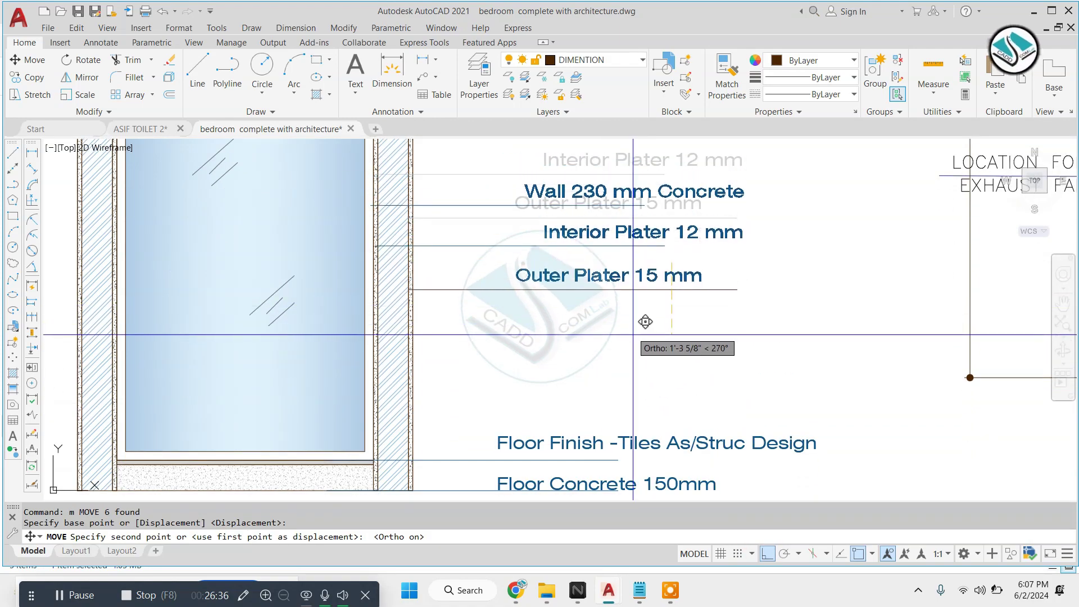
key("Escape")
scroll(640, 326, "down", 2)
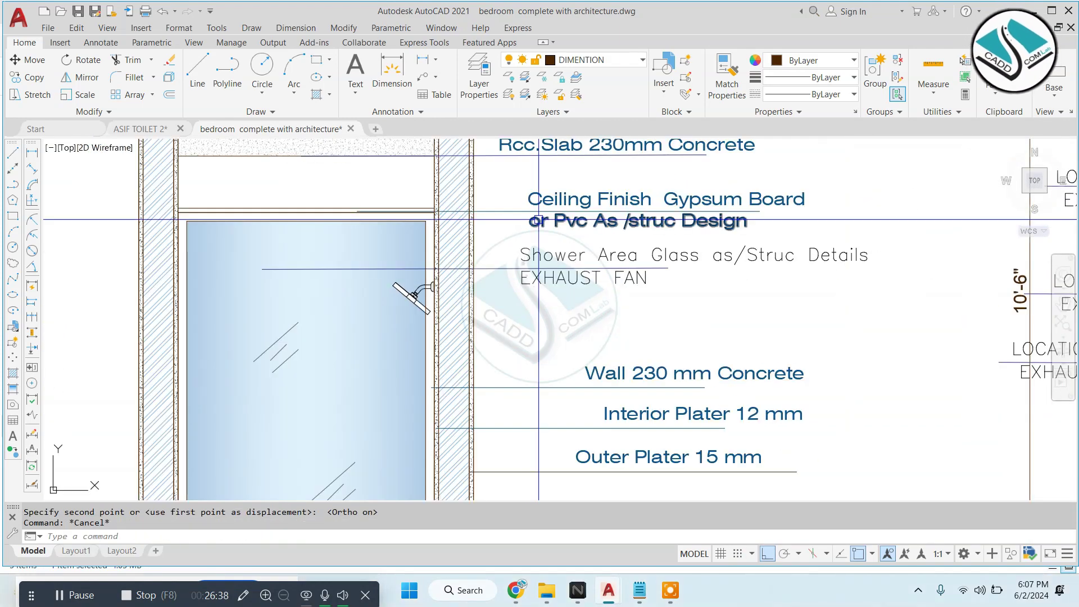
scroll(555, 251, "up", 4)
Draw a leader line from the shower head across toward the wall labels
type("l")
key("Return")
left_click(325, 275)
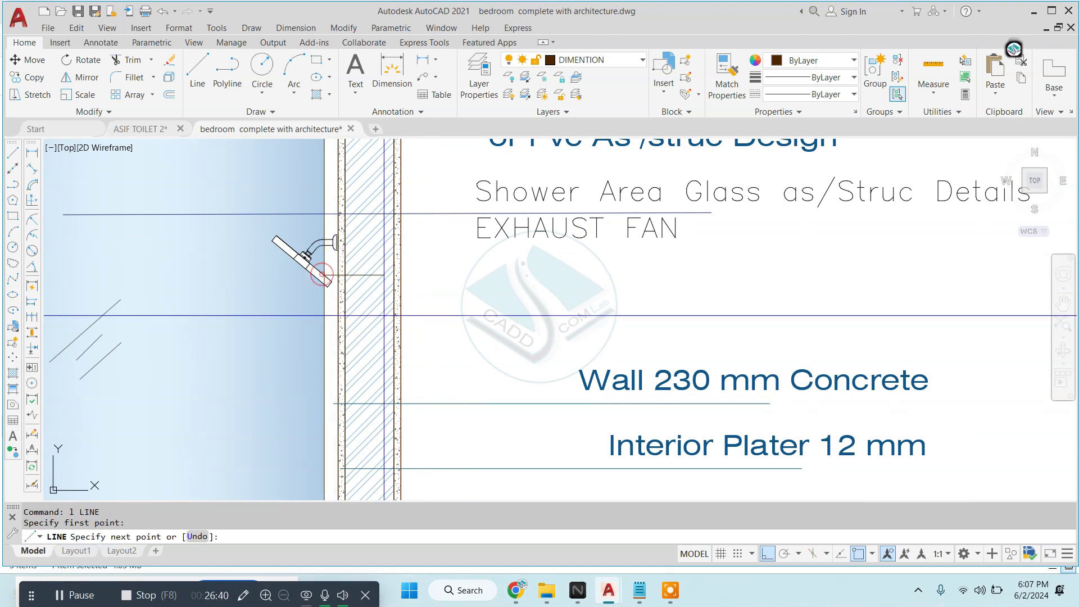
left_click(503, 315)
middle_click_drag(503, 315, 328, 291)
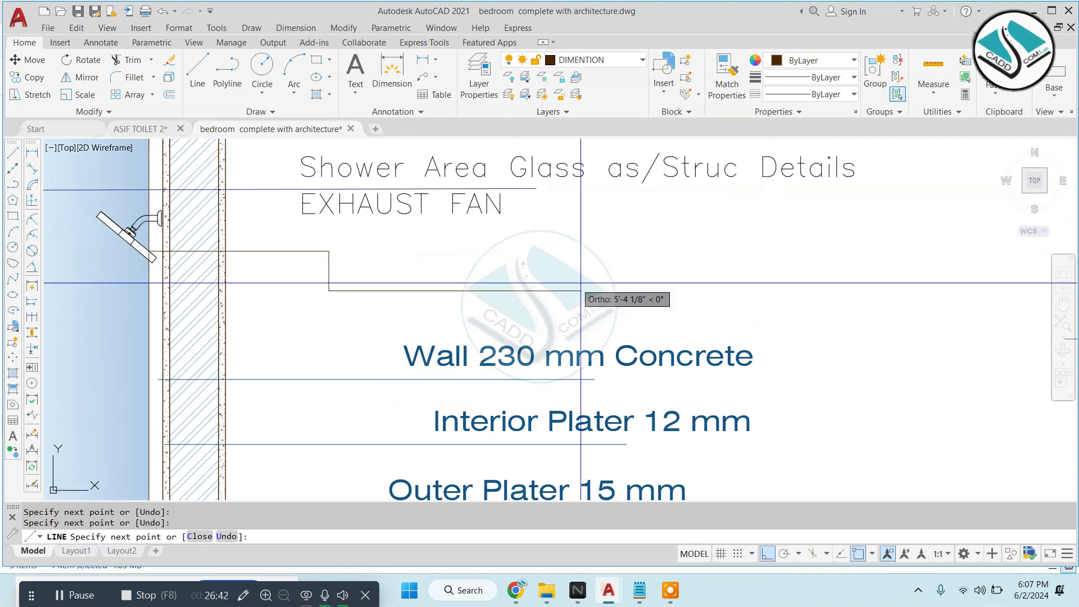
left_click(920, 291)
key("Escape")
type("CO")
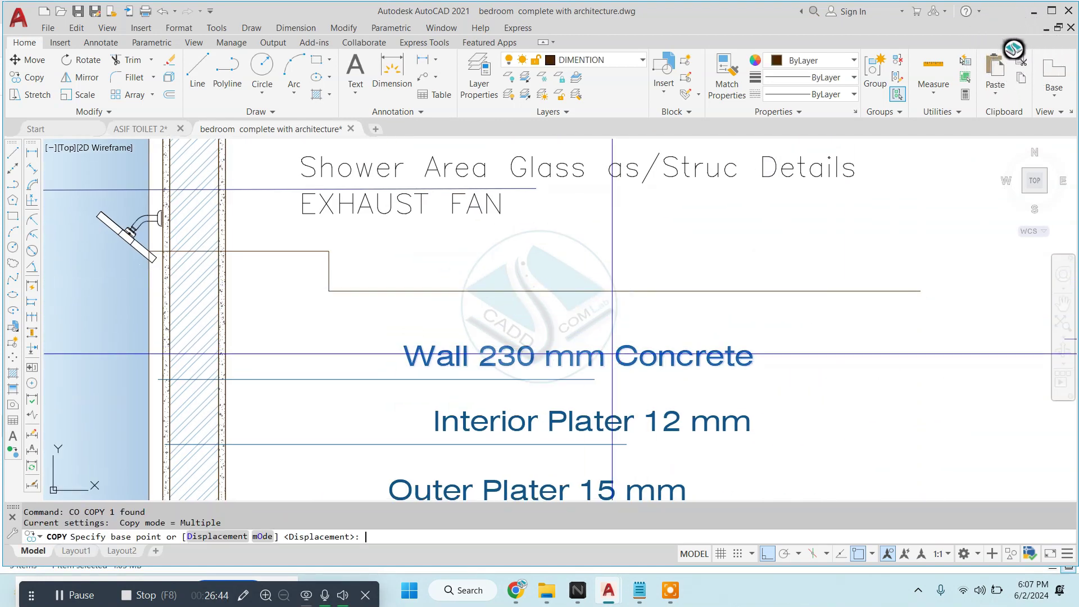
Copy a wall label onto the leader and reword it 'Shower - Selections on The basis of cata.'
left_click(612, 354)
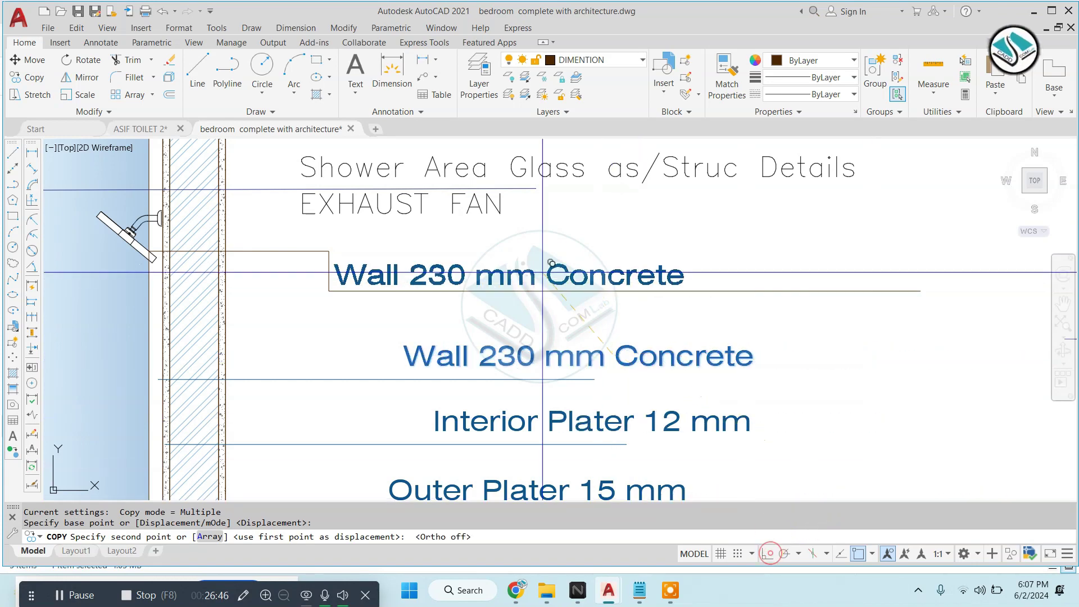
left_click(551, 267)
key("Escape")
double_click(551, 267)
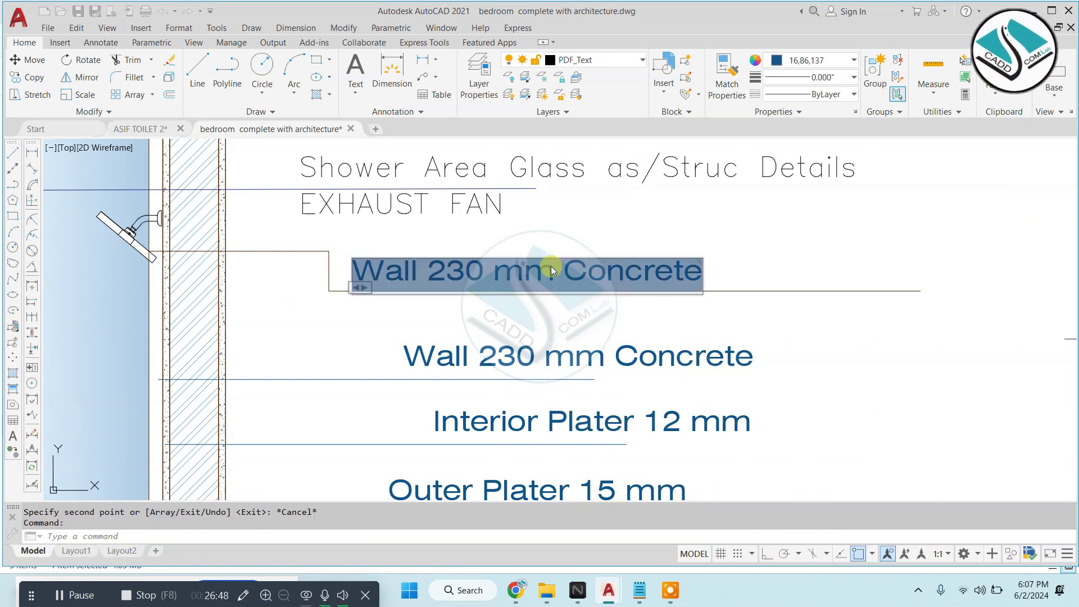
type("Sho")
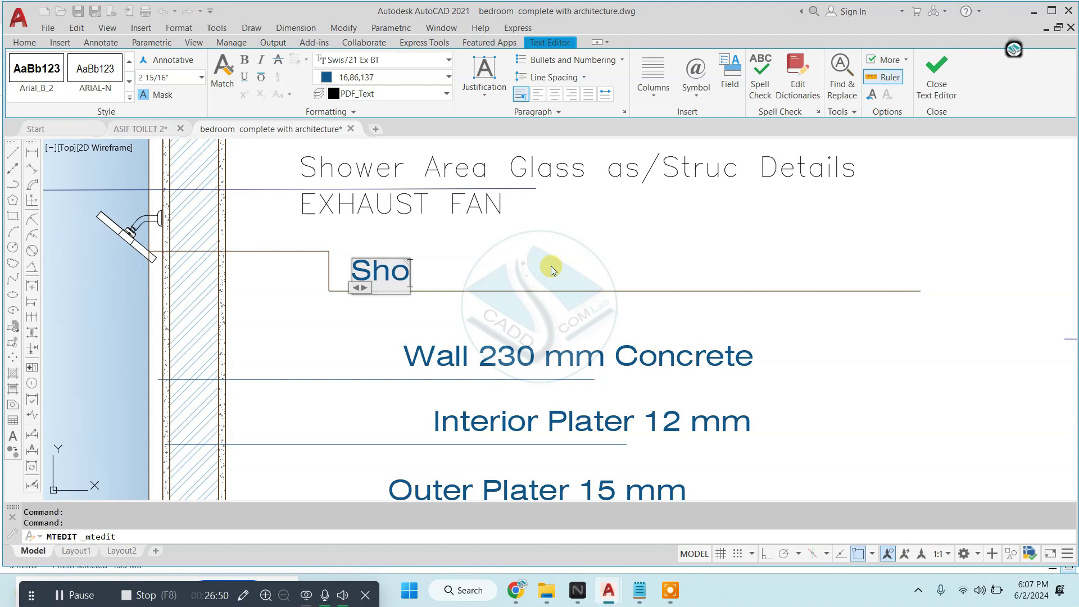
type("wer - Se")
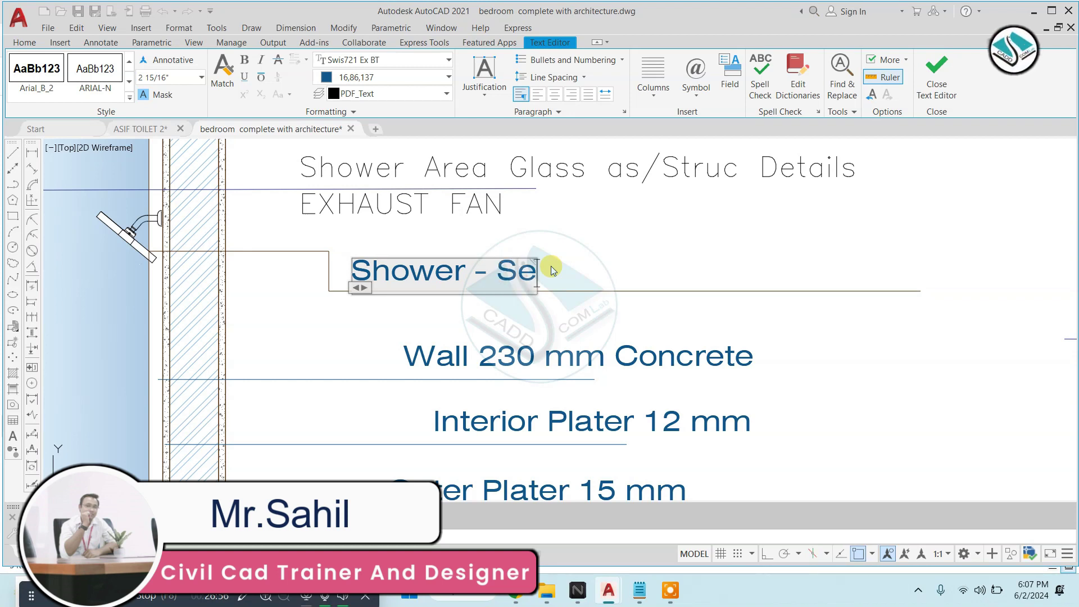
type("lections on The basis of cata.")
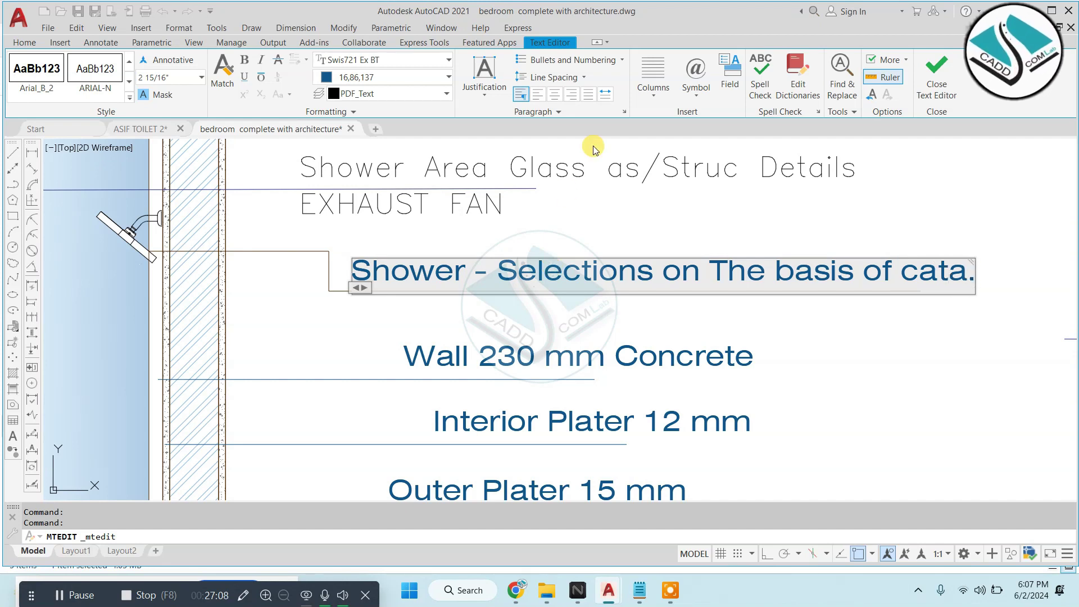
key("Escape")
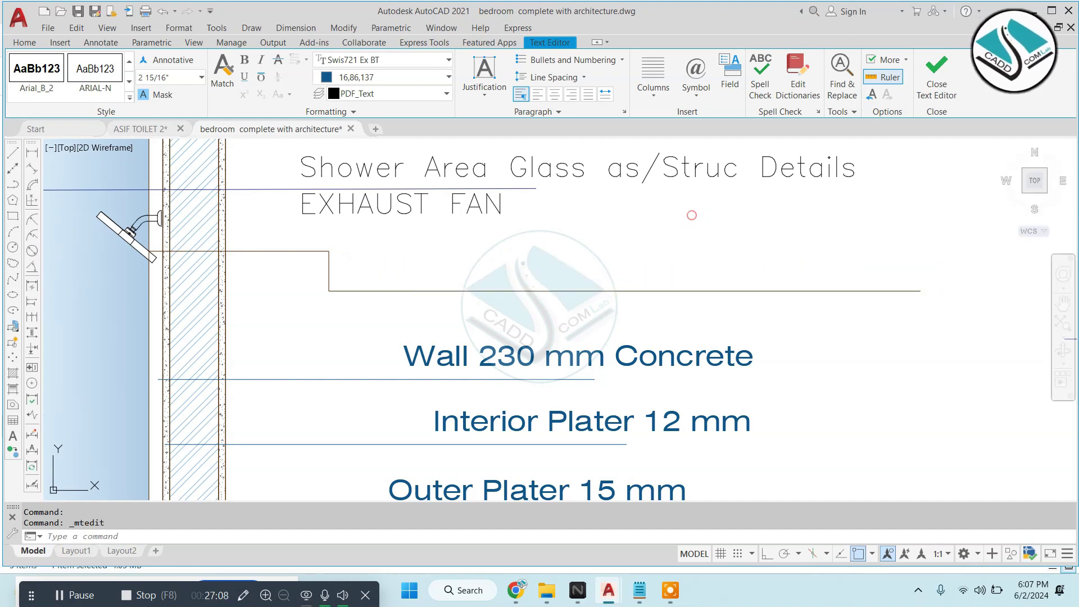
scroll(454, 259, "down", 1)
scroll(454, 259, "down", 1)
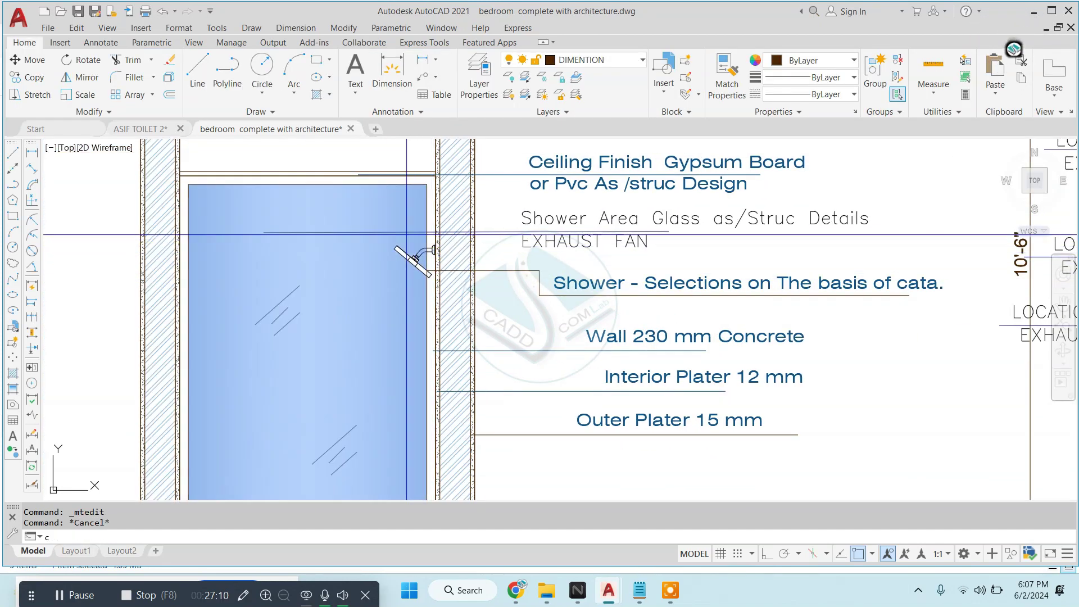
Draw a blue, thicker-lineweight circle around the shower head
type("c")
key("Return")
scroll(410, 242, "up", 4)
left_click(430, 285)
left_click(579, 303)
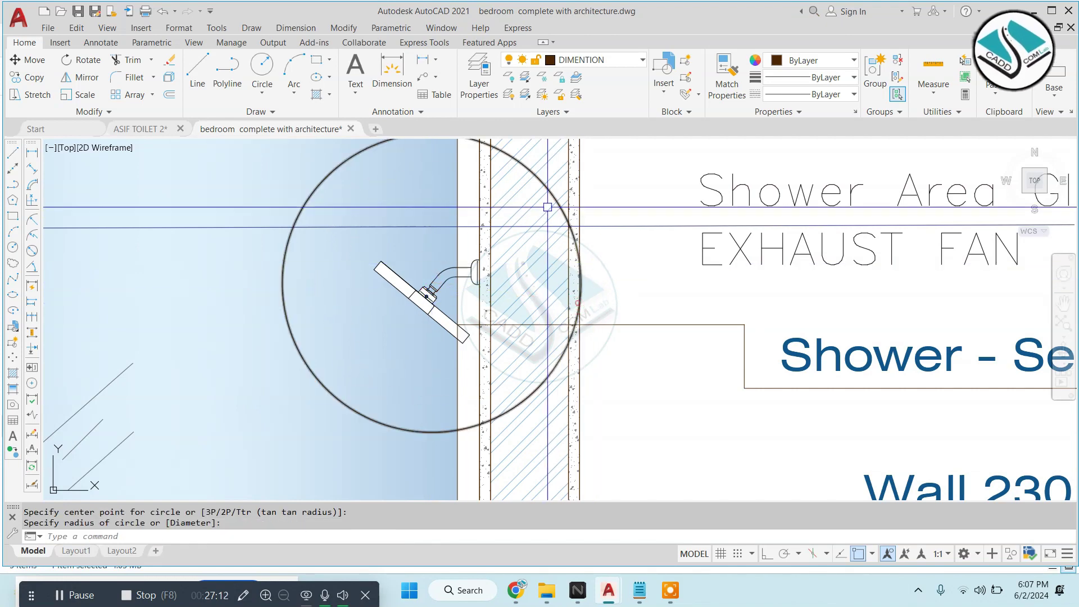
left_click(553, 192)
left_click(837, 61)
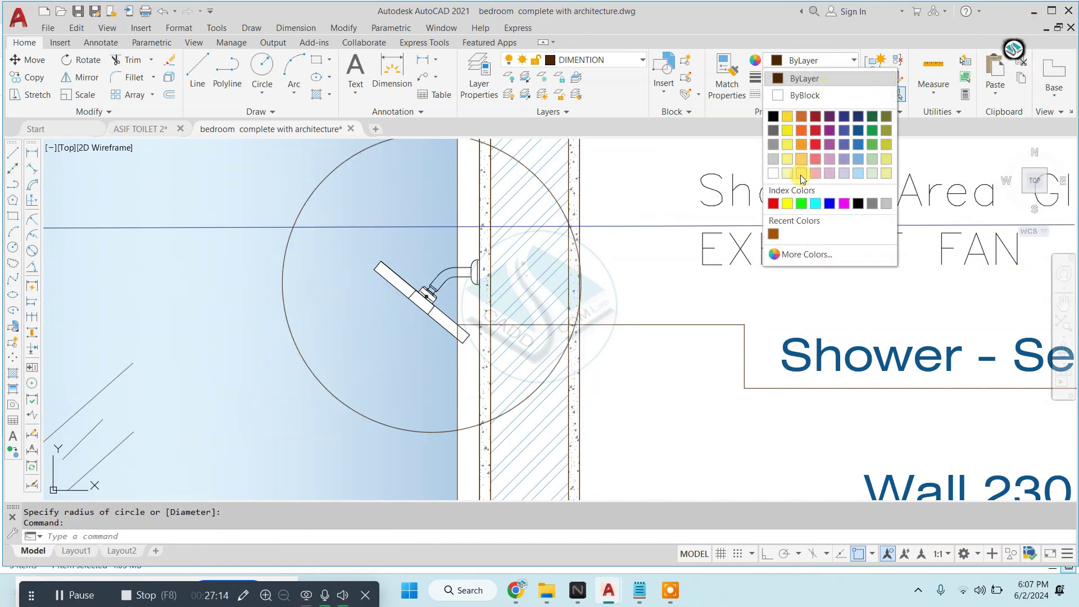
left_click(827, 207)
left_click(838, 94)
left_click(853, 77)
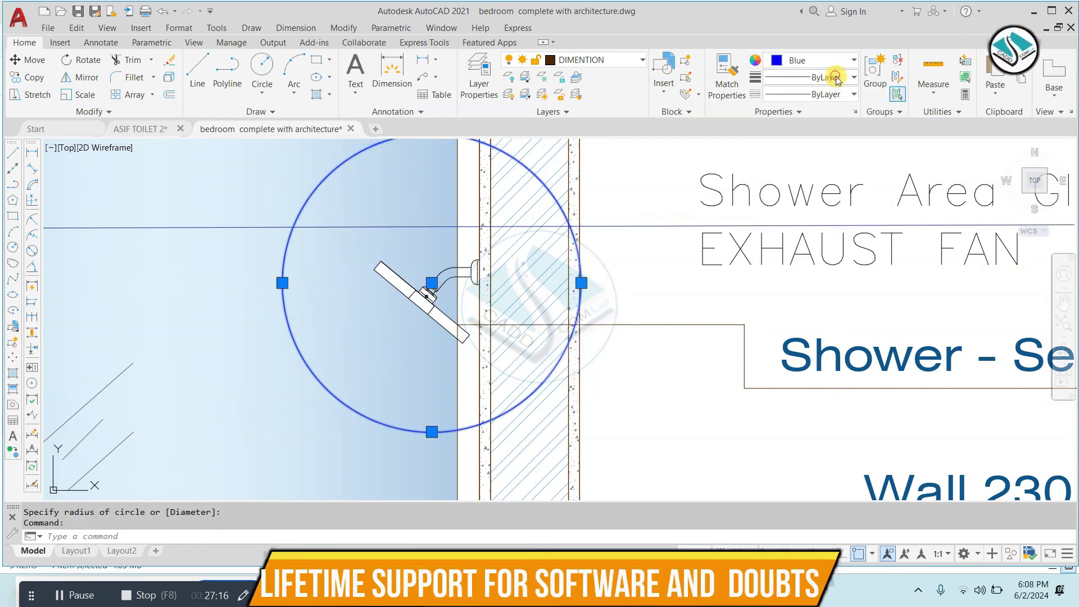
left_click(815, 178)
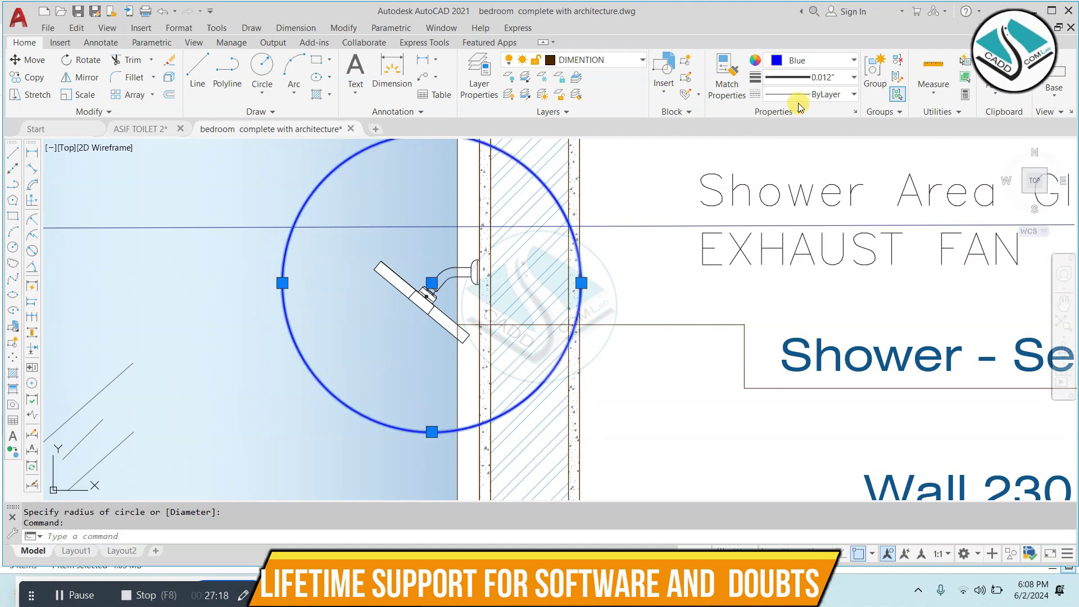
key("Escape")
Select the magenta detail callout circle and leader on Elevation C
scroll(498, 276, "down", 10)
middle_click_drag(393, 337, 857, 245)
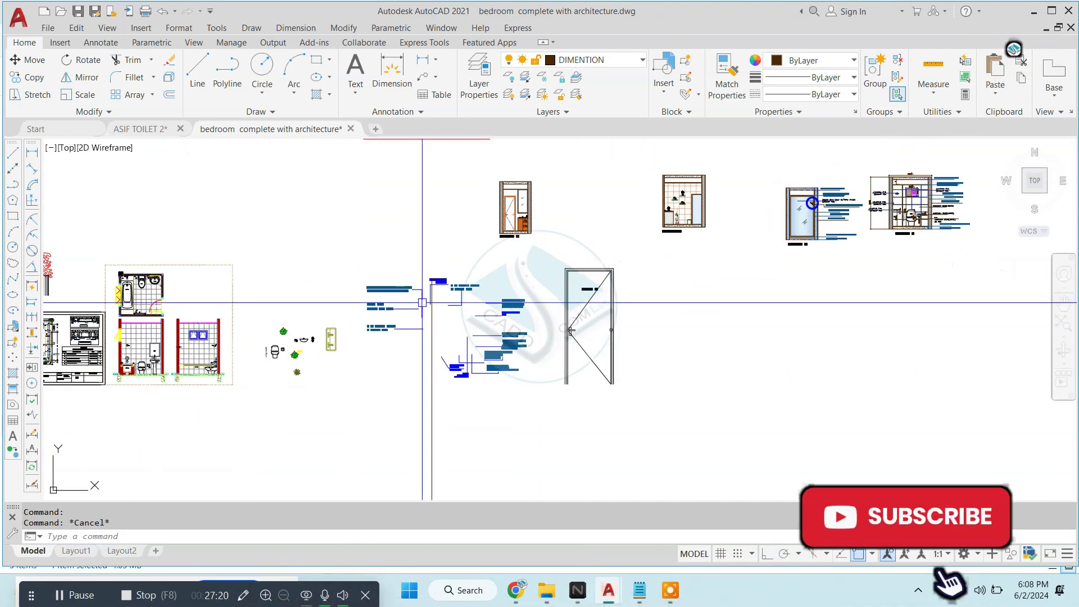
scroll(506, 337, "up", 6)
scroll(506, 315, "down", 5)
scroll(454, 294, "up", 3)
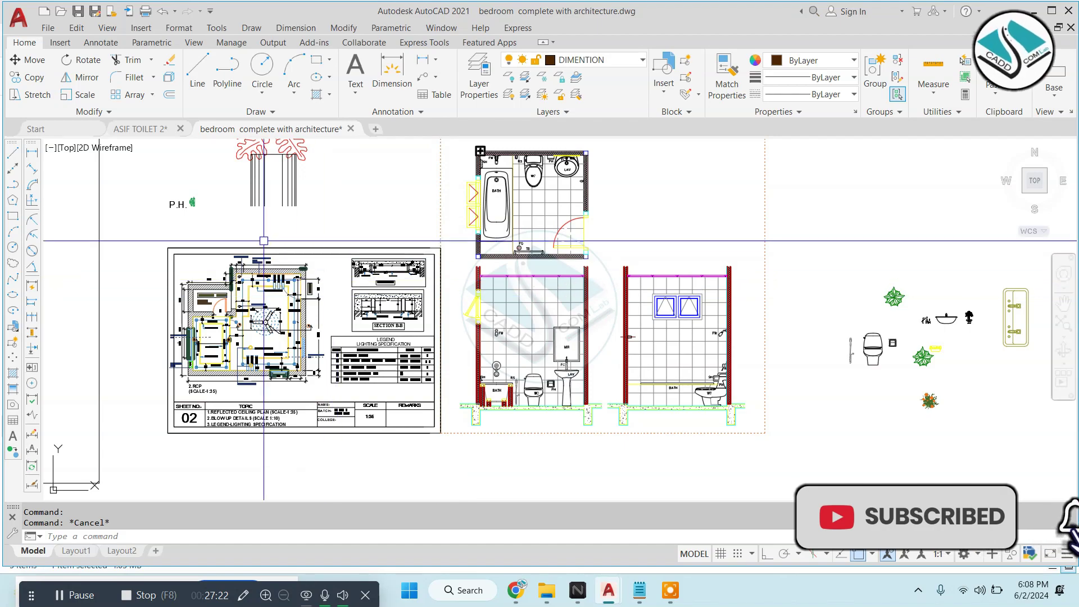
middle_click_drag(168, 270, 620, 263)
scroll(619, 264, "down", 5)
scroll(506, 281, "down", 3)
scroll(360, 293, "up", 2)
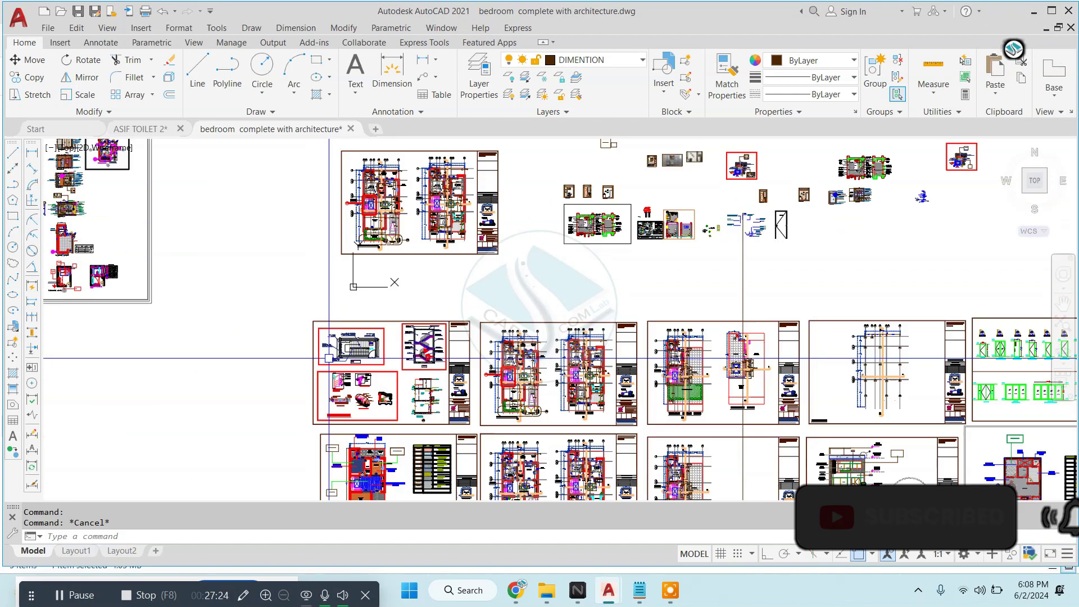
mouse_move(382, 253)
middle_mouse_down()
mouse_move(428, 295)
mouse_move(843, 281)
middle_mouse_up()
scroll(795, 289, "up", 3)
scroll(723, 270, "up", 3)
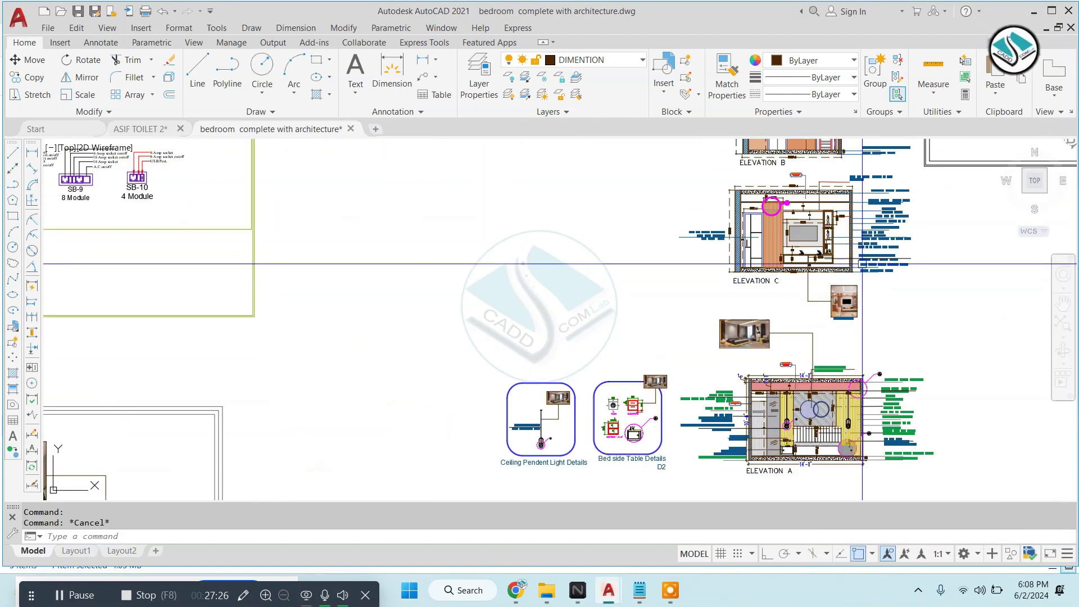
scroll(651, 265, "up", 3)
scroll(562, 241, "up", 3)
scroll(495, 332, "up", 3)
scroll(539, 355, "up", 3)
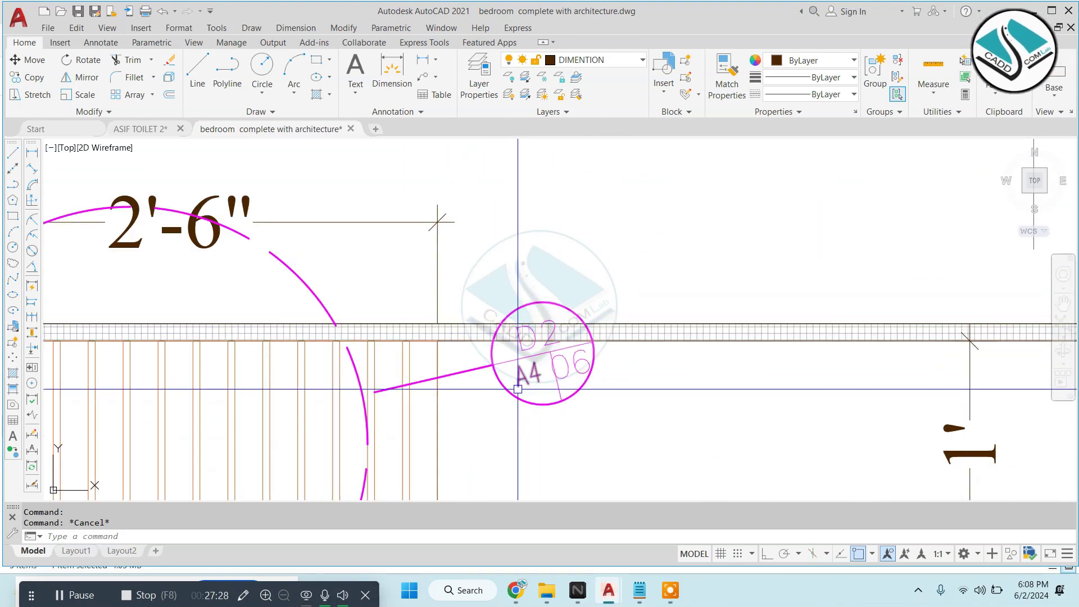
scroll(630, 270, "up", 3)
left_click(682, 286)
left_click(365, 235)
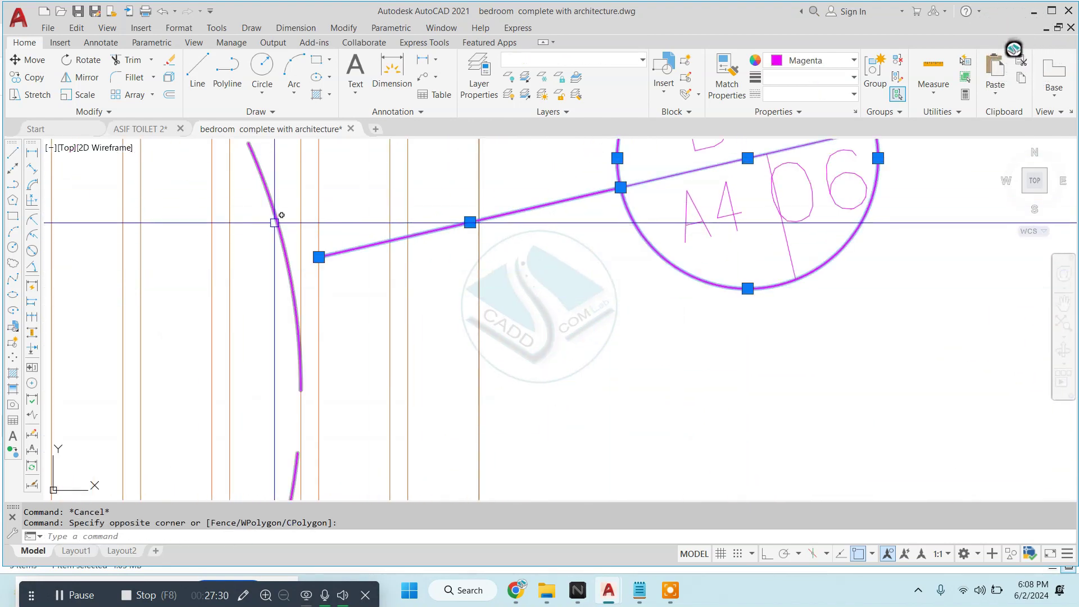
scroll(274, 223, "down", 5)
scroll(506, 220, "down", 3)
scroll(513, 215, "up", 3)
scroll(403, 214, "up", 2)
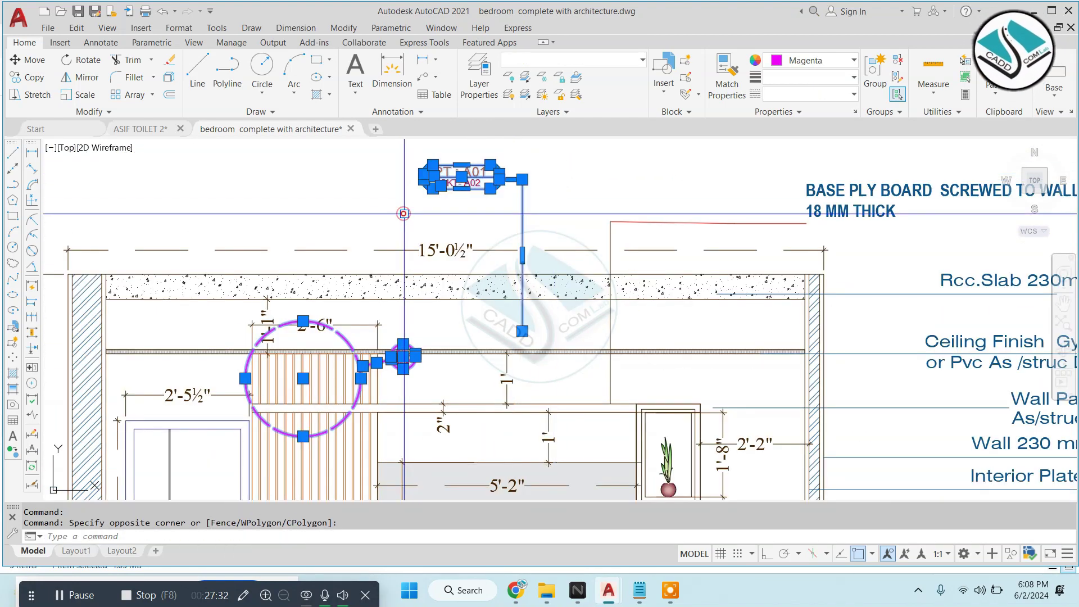
Copy the magenta callout into the shower detail area
type("co")
key("Return")
scroll(403, 213, "down", 5)
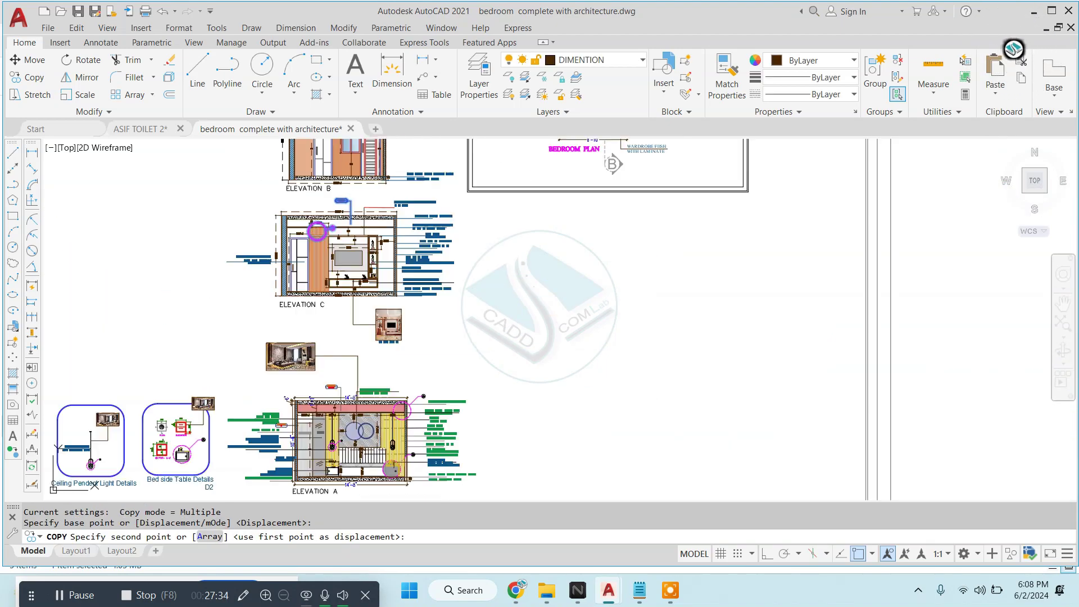
scroll(506, 230, "down", 3)
scroll(619, 242, "up", 3)
scroll(456, 203, "up", 5)
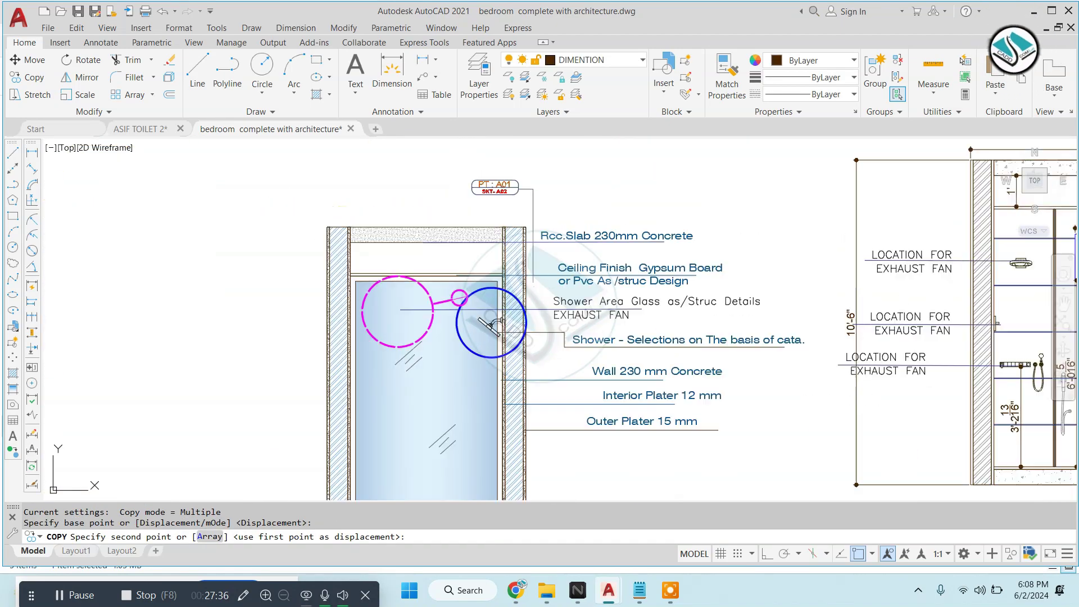
scroll(337, 225, "up", 1)
left_click(320, 185)
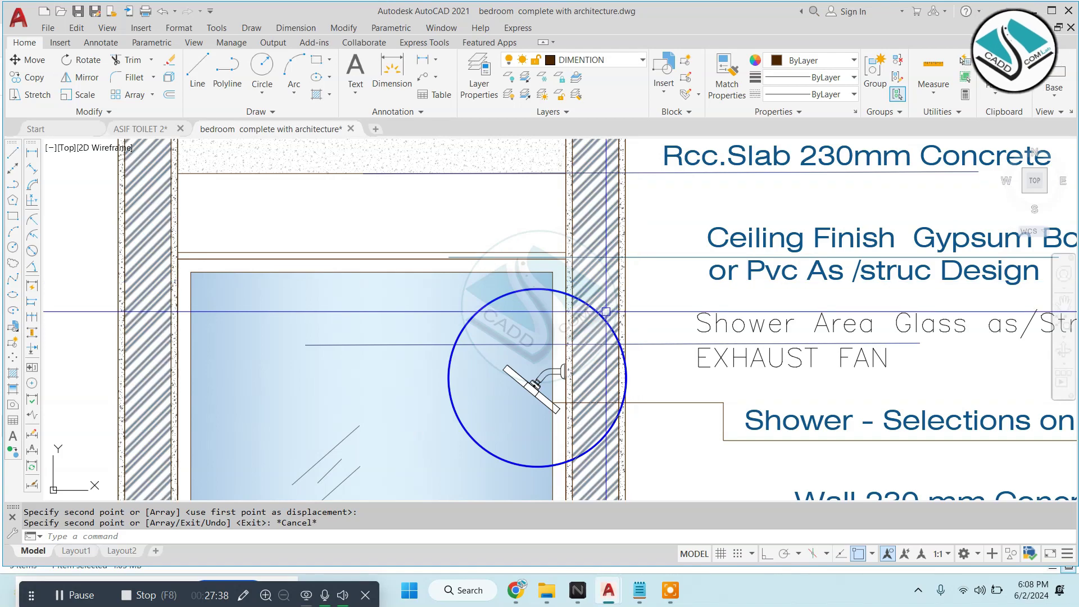
Erase the blue circle around the shower
type("e")
key("Return")
scroll(642, 282, "down", 5)
scroll(389, 259, "up", 4)
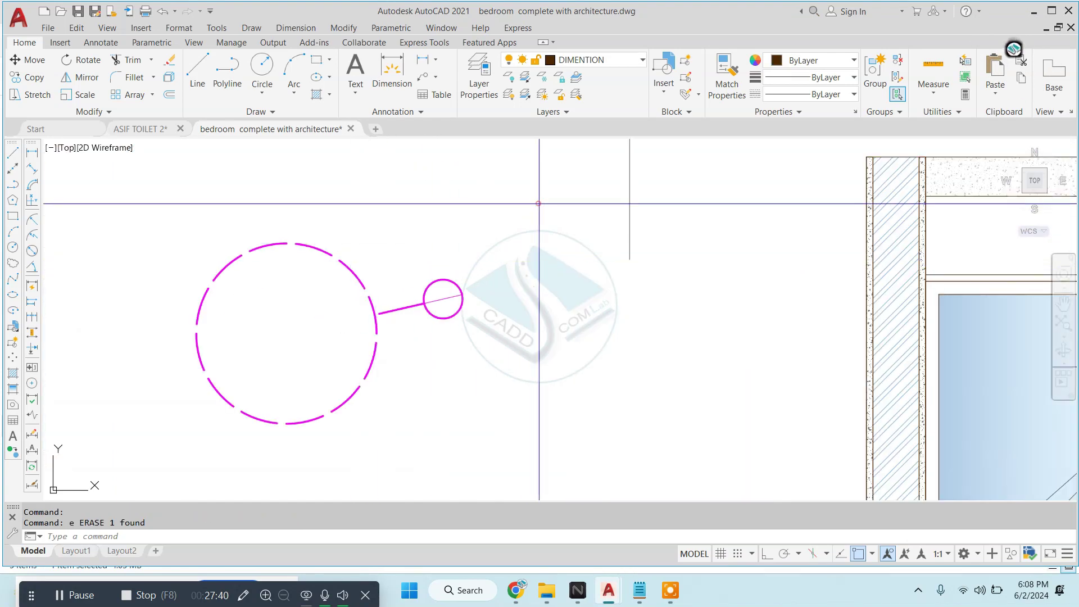
Move the copied callout circles so they ring the shower head
left_click(535, 145)
left_click(140, 437)
type("m")
key("Return")
left_click(228, 381)
scroll(339, 306, "down", 4)
left_click(730, 310)
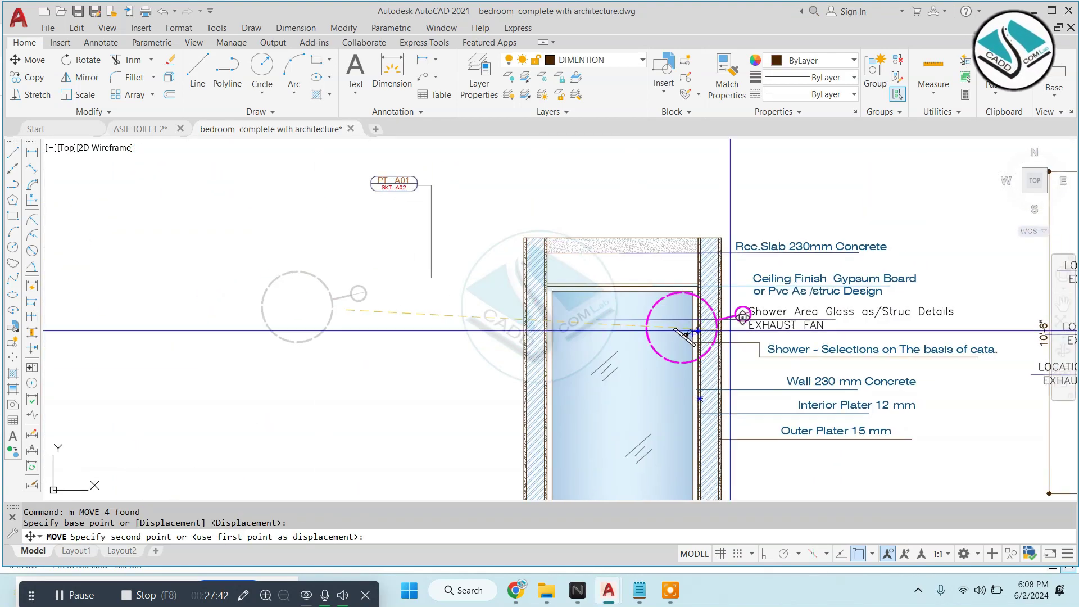
scroll(730, 311, "up", 4)
key("Escape")
scroll(646, 286, "down", 5)
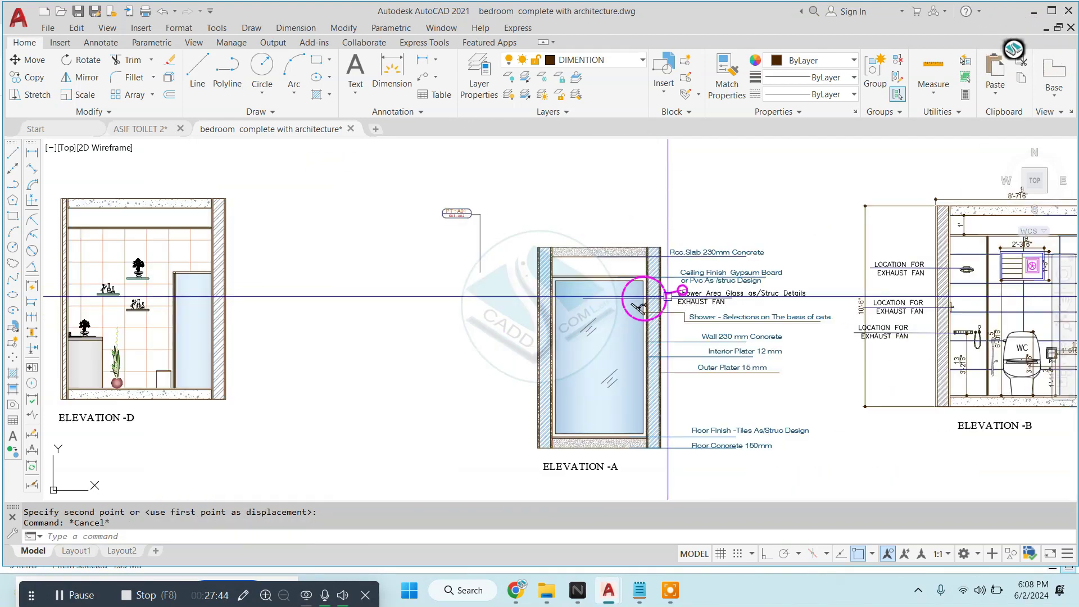
scroll(690, 292, "up", 5)
scroll(688, 304, "up", 2)
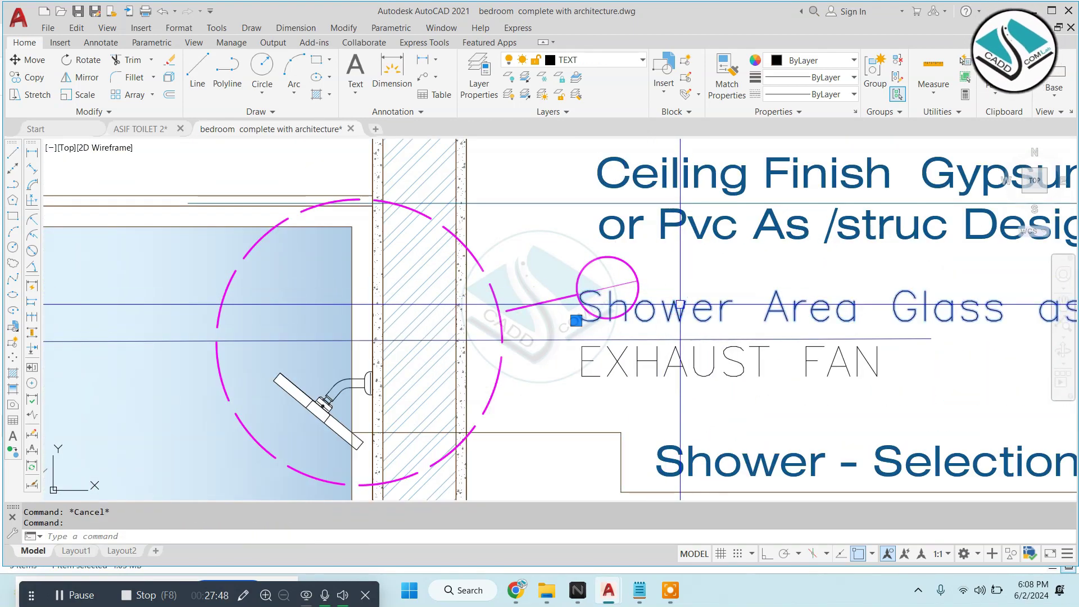
Change the copied Shower Area Glass text to read D1
key("Escape")
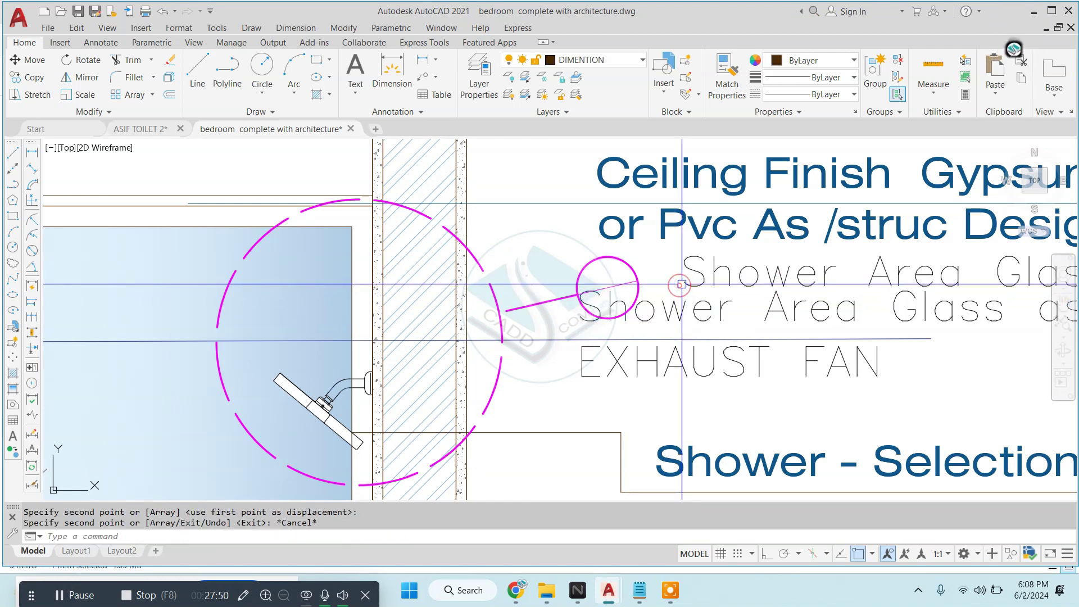
key("ctrl+a")
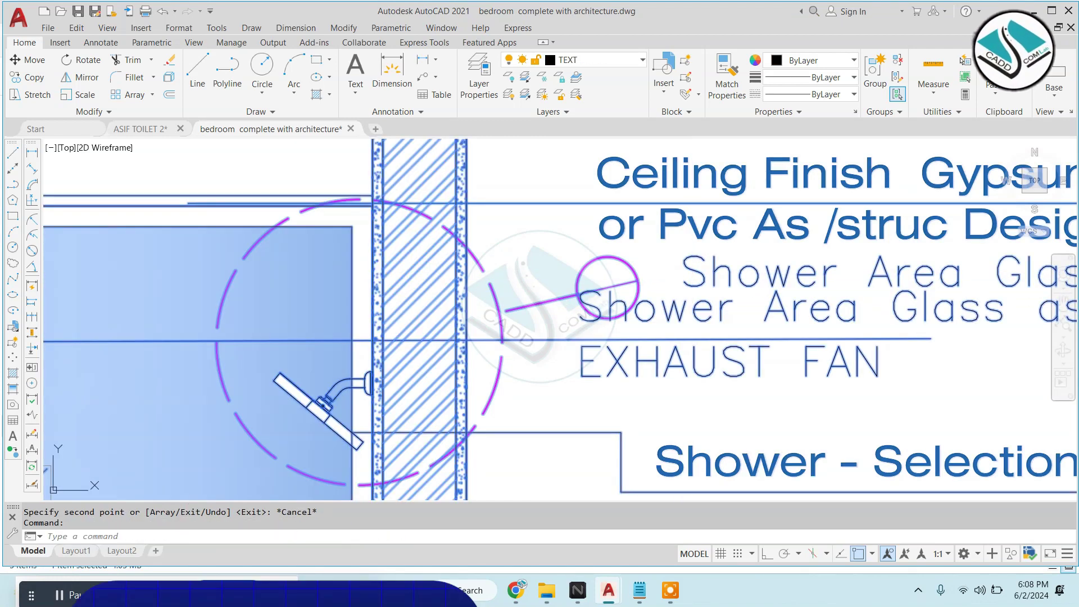
key("Escape")
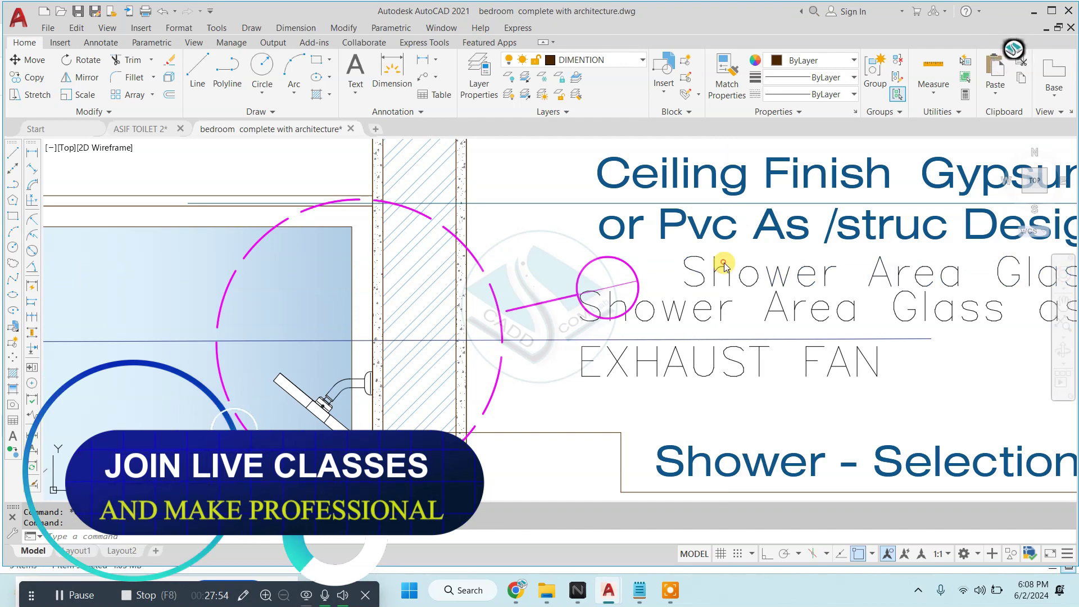
double_click(724, 264)
type("D1")
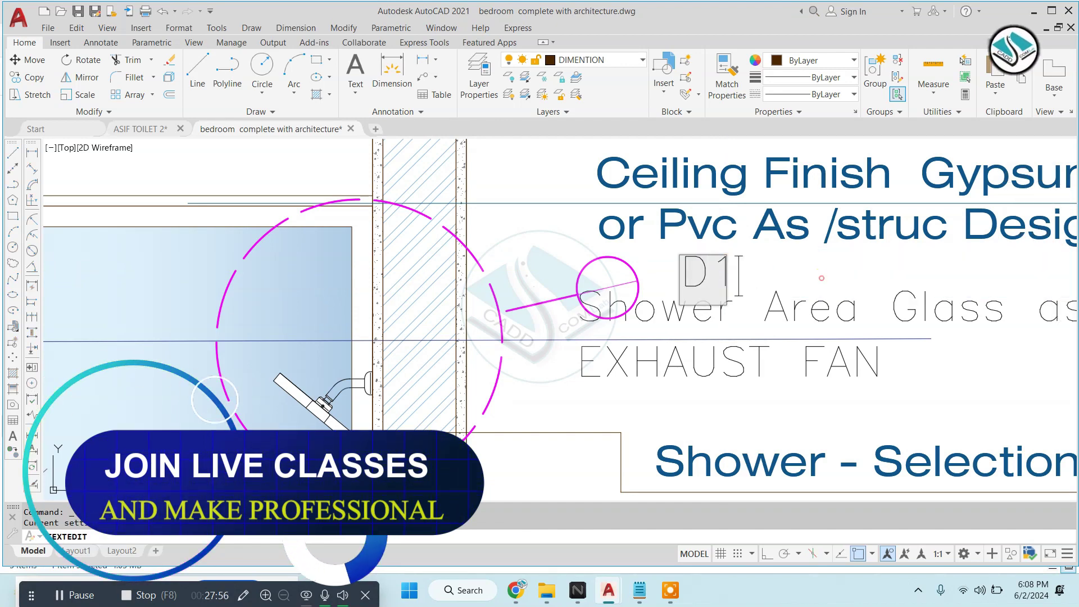
left_click(821, 278)
Scale the D1 text down to bubble size
left_click(703, 273)
type("sc")
key("Return")
scroll(703, 272, "up", 3)
left_click(741, 258)
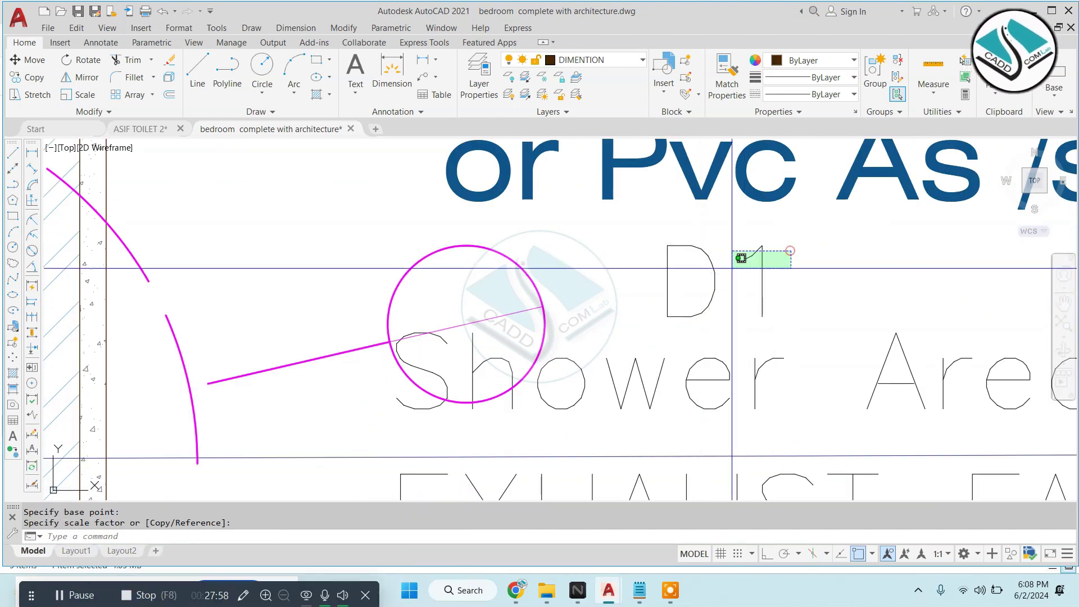
Move the D1 text inside the small magenta bubble
left_click(790, 255)
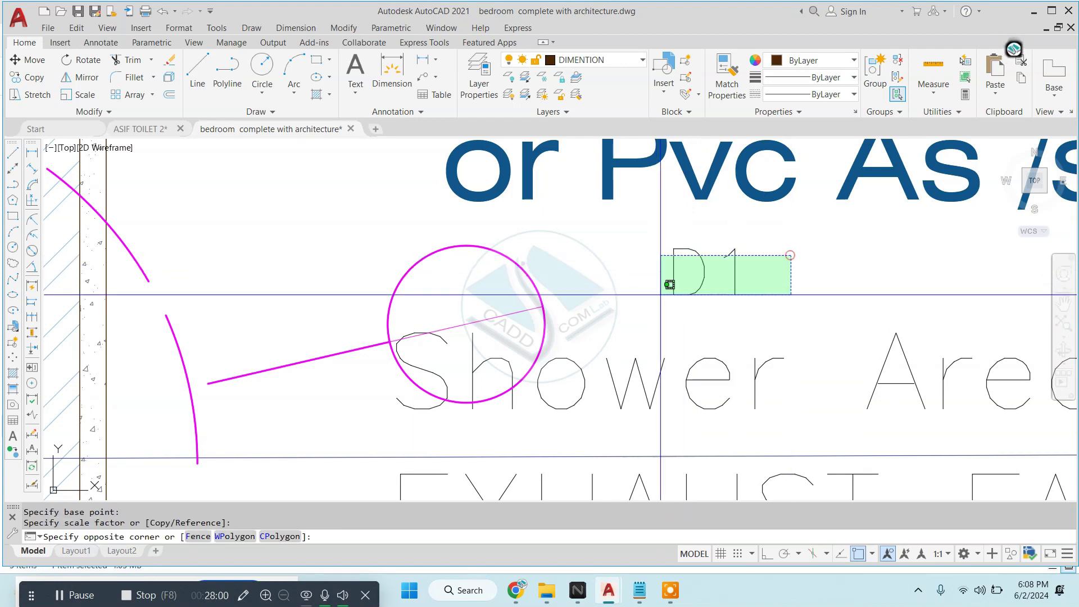
left_click(669, 284)
type("m")
key("Return")
left_click(702, 276)
left_click(477, 285)
scroll(450, 296, "down", 2)
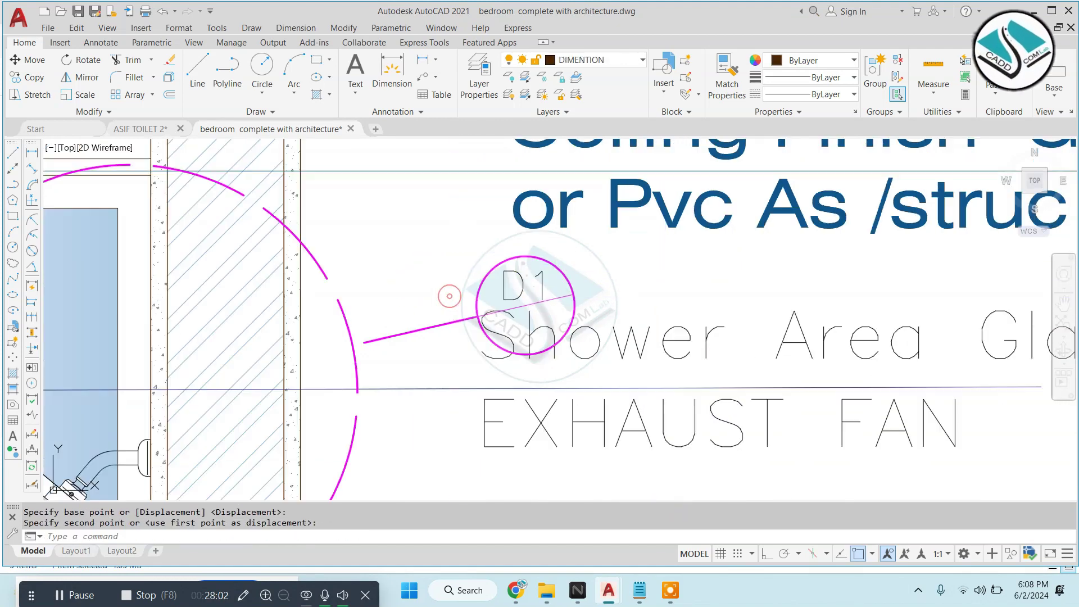
key("Escape")
scroll(449, 296, "down", 5)
left_click(179, 245)
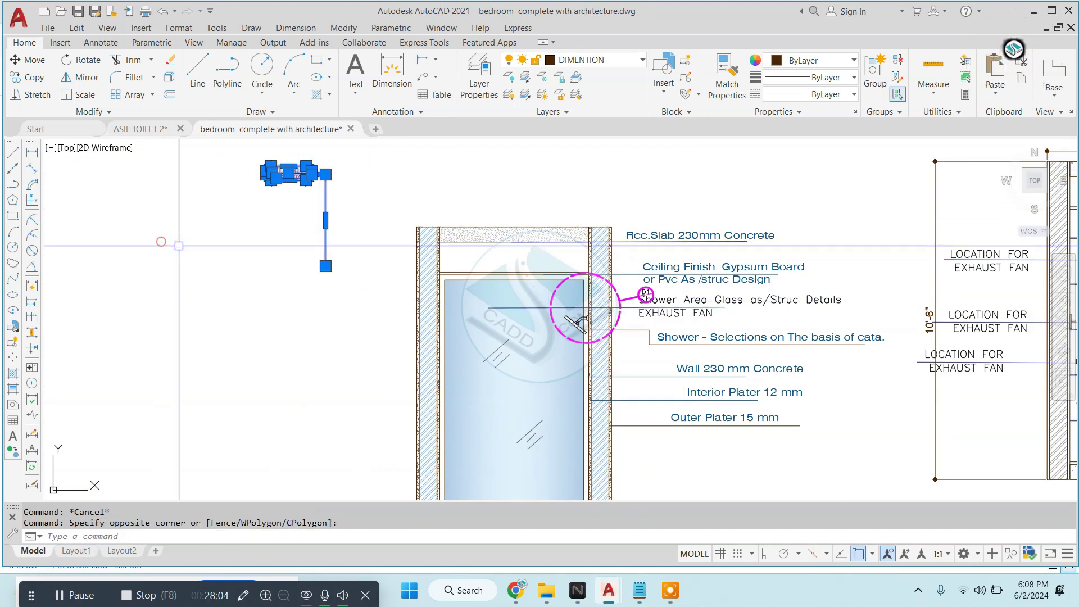
left_click(337, 157)
type("m")
key("Return")
left_click(323, 232)
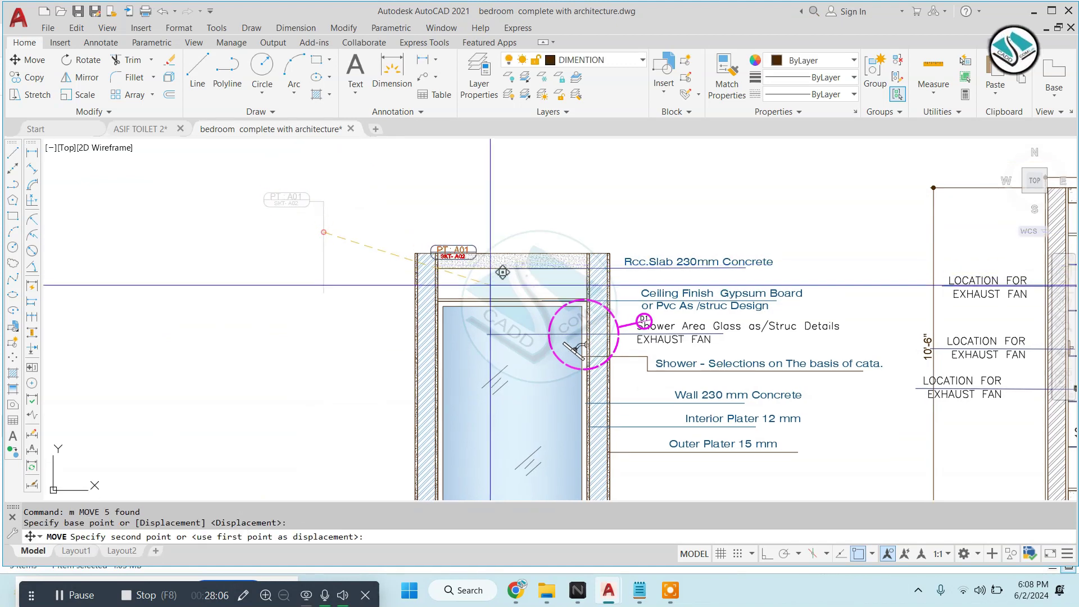
key("Escape")
scroll(490, 285, "up", 4)
middle_click_drag(526, 218, 526, 302)
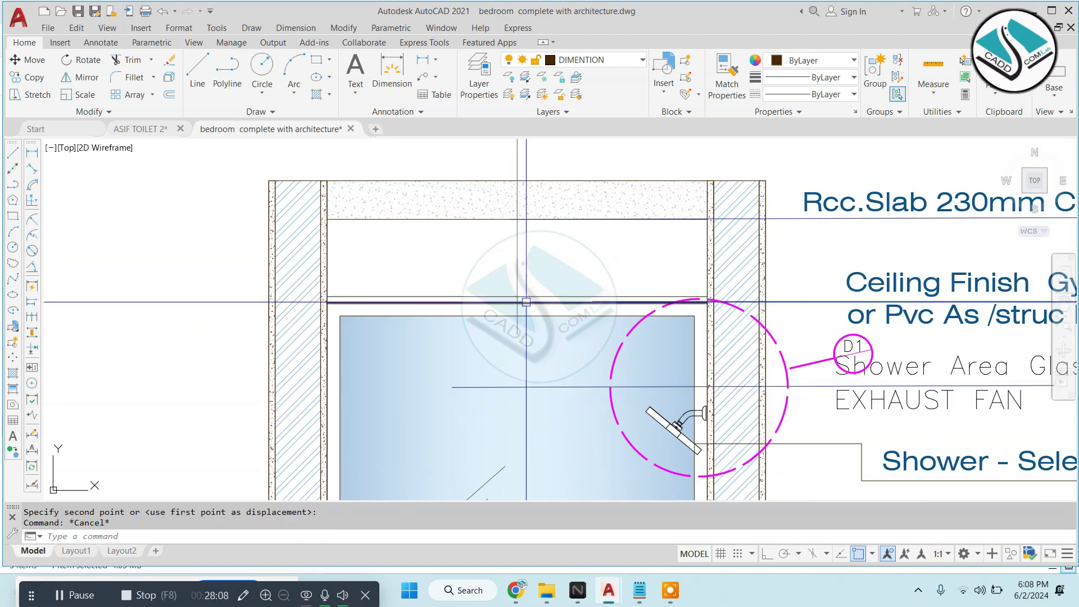
type("tr")
key("Return")
scroll(526, 302, "up", 3)
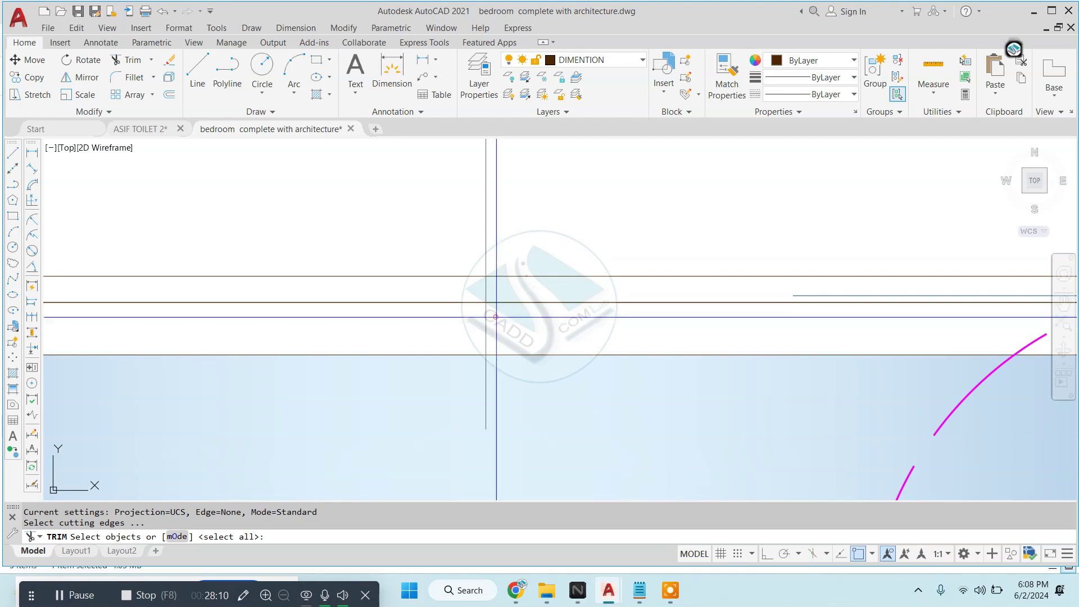
left_click(496, 318)
left_click(469, 327)
key("Return")
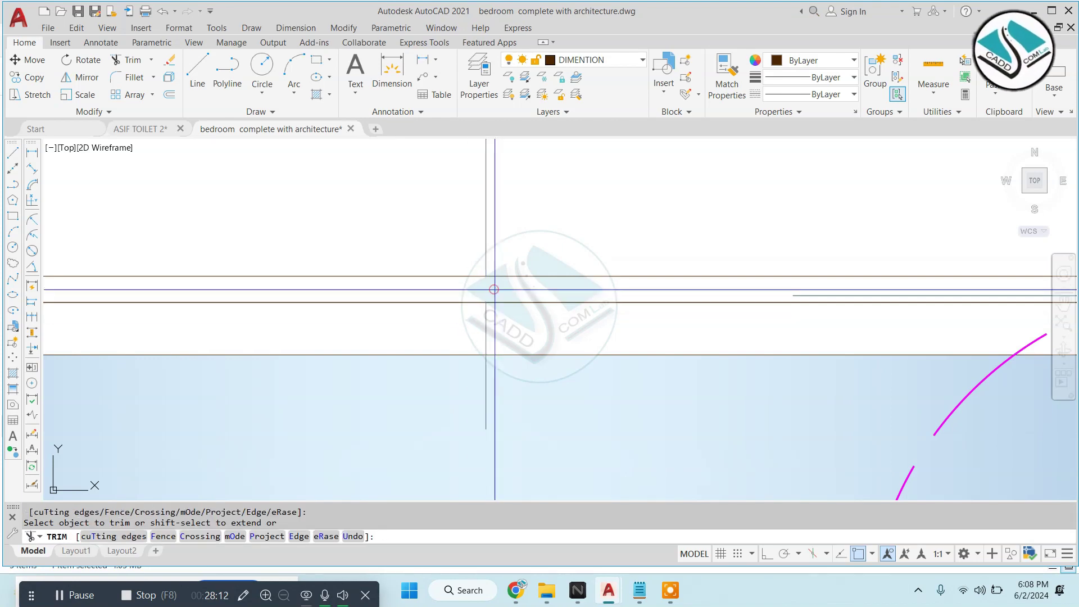
type("e")
key("Return")
key("Escape")
left_click(468, 334)
type("e")
key("Return")
key("Escape")
scroll(526, 262, "down", 5)
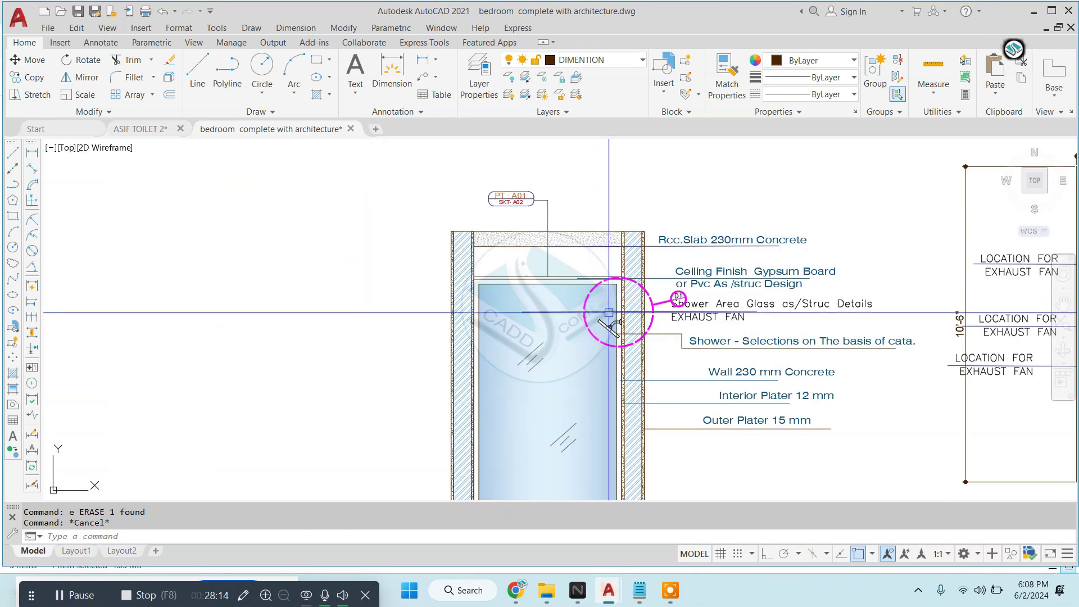
scroll(566, 278, "up", 2)
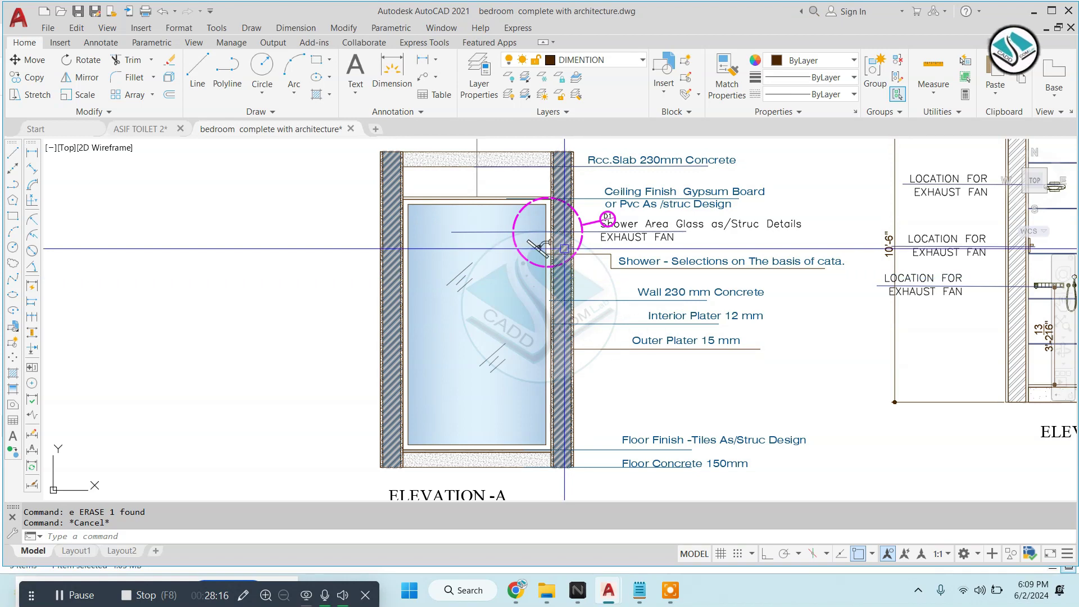
scroll(534, 432, "up", 4)
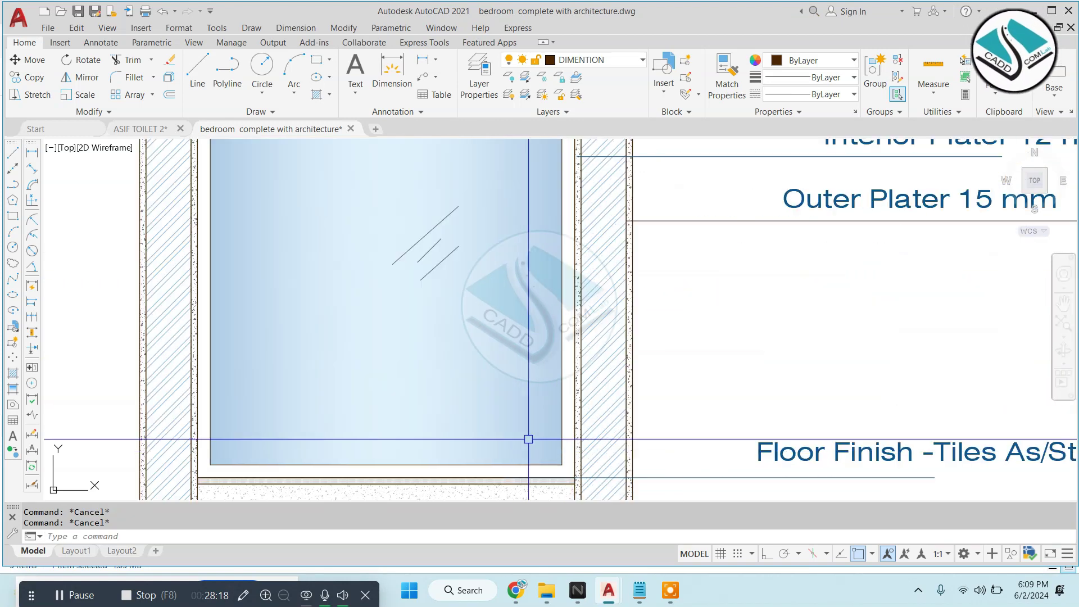
type("6")
Offset the floor line 6 units upward
key("Return")
left_click(486, 476)
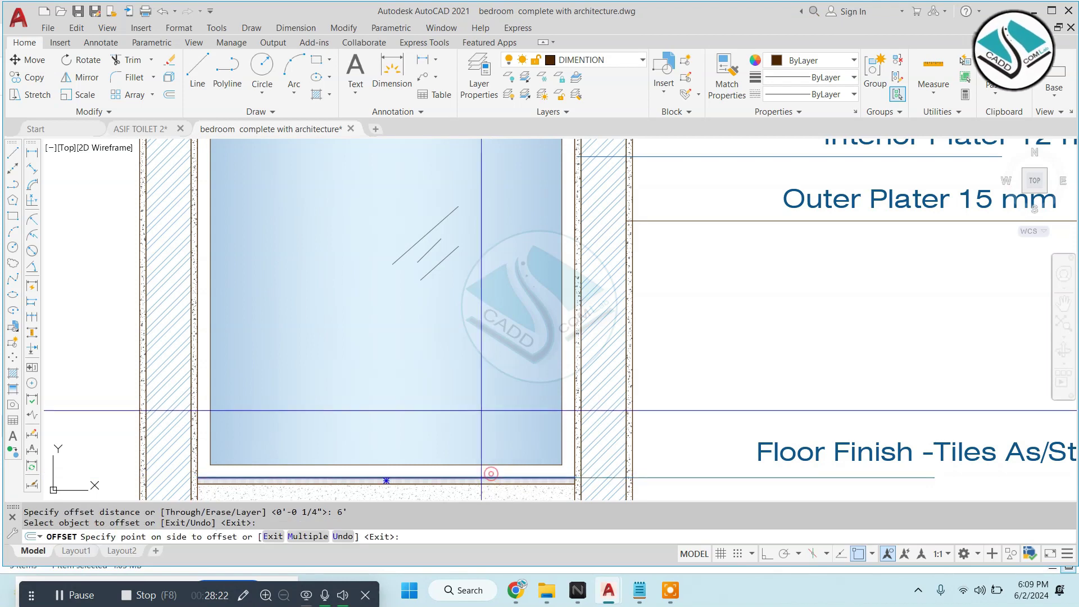
scroll(453, 363, "down", 4)
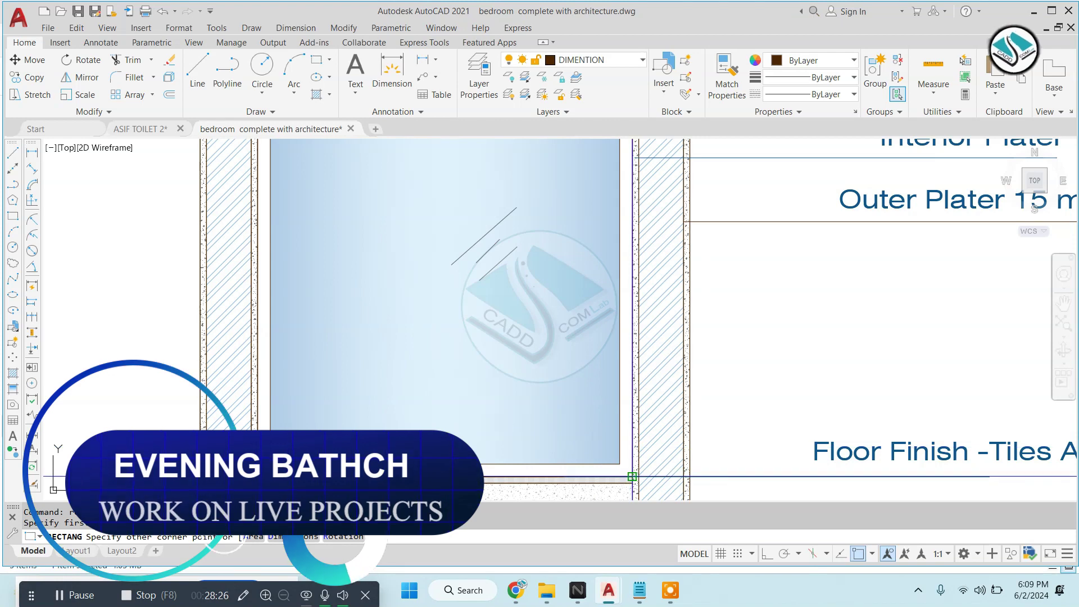
scroll(553, 431, "down", 2)
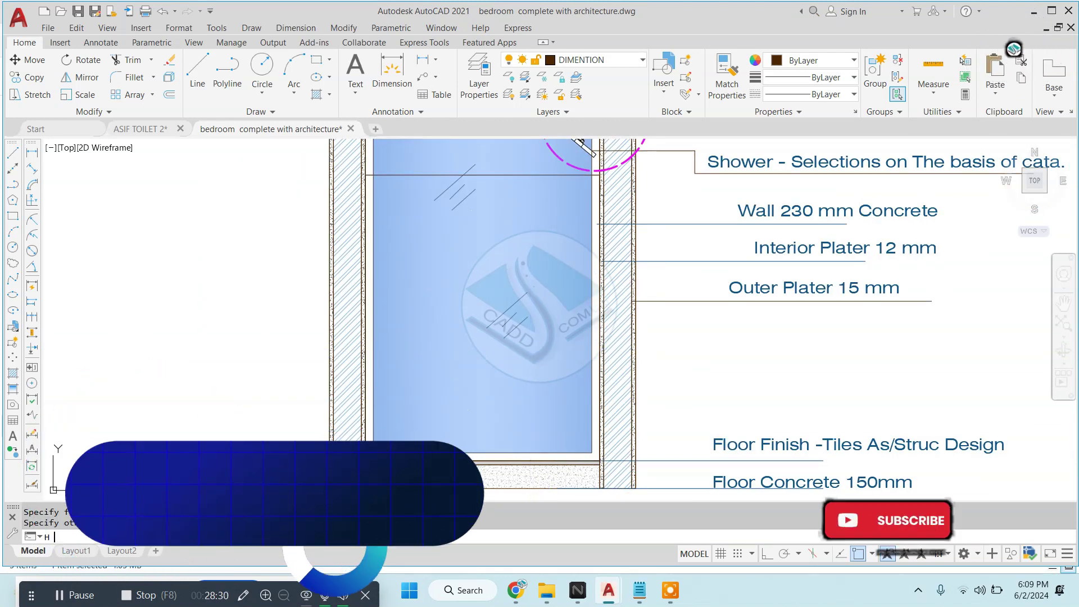
Hatch the lower shower wall with NET at scale 50, transparency 90, colour black
type("h")
key("Return")
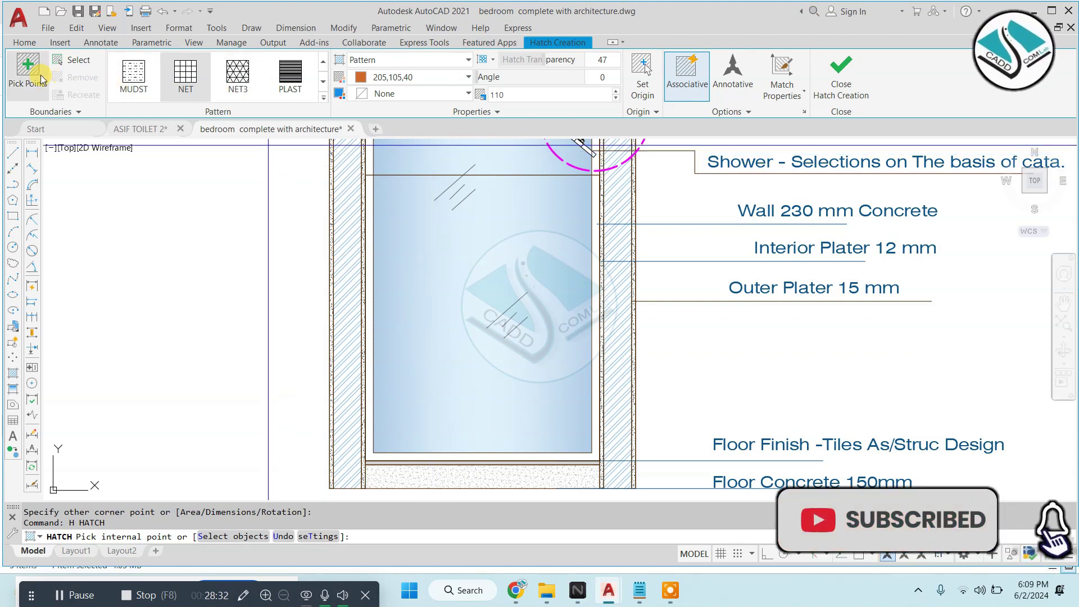
left_click(28, 72)
left_click(73, 60)
left_click(433, 175)
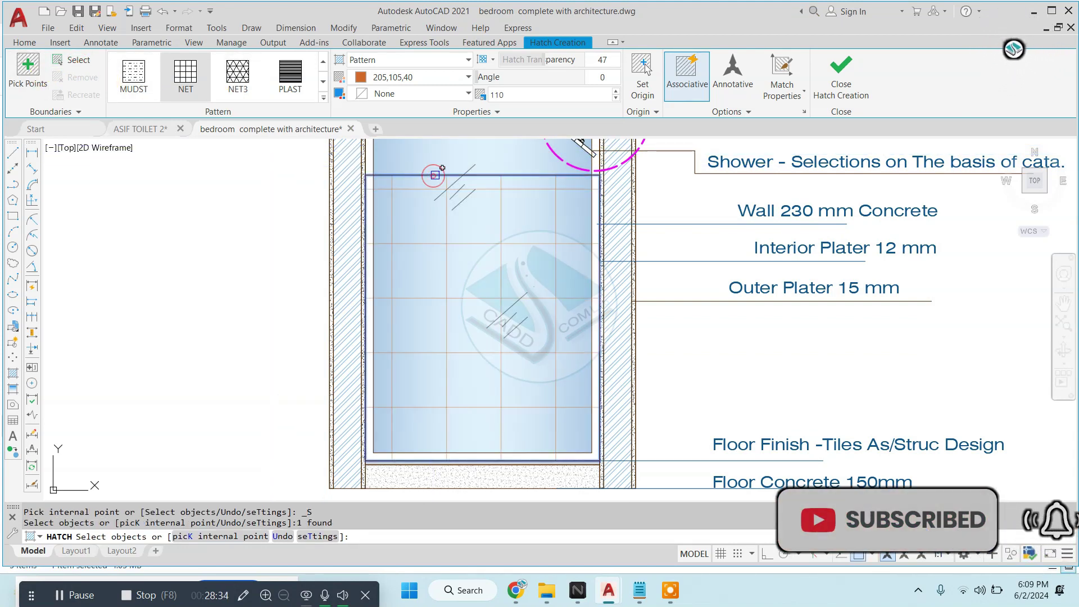
left_click(540, 94)
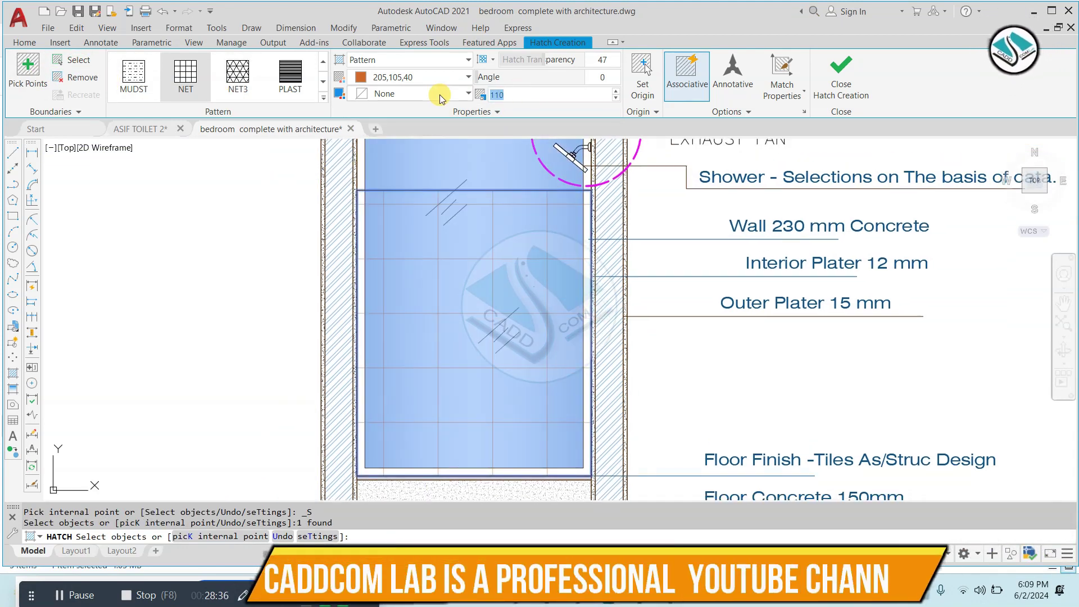
type("50")
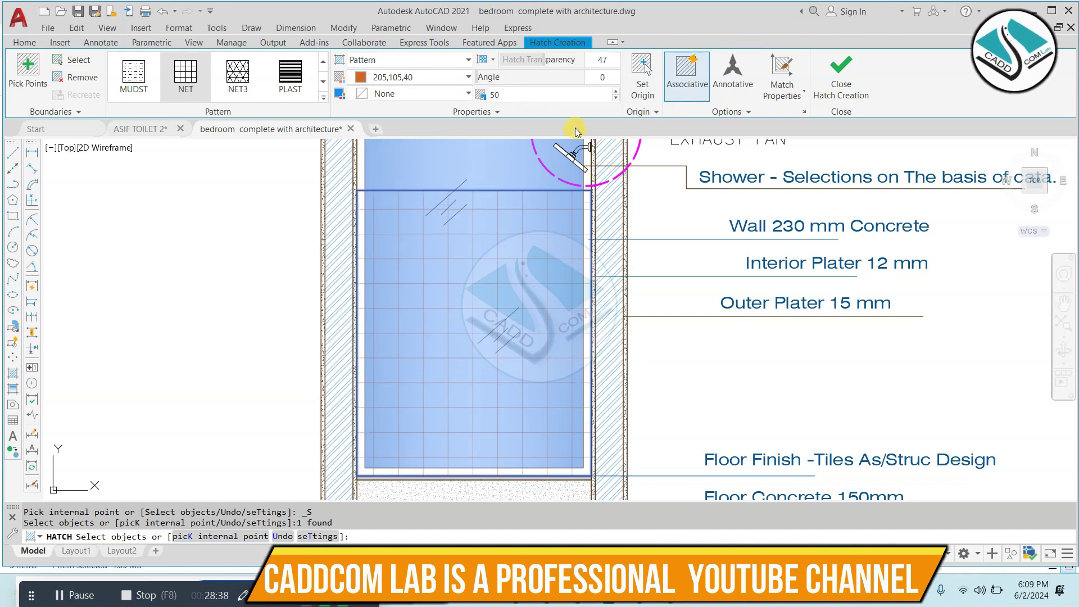
left_click_drag(541, 60, 590, 63)
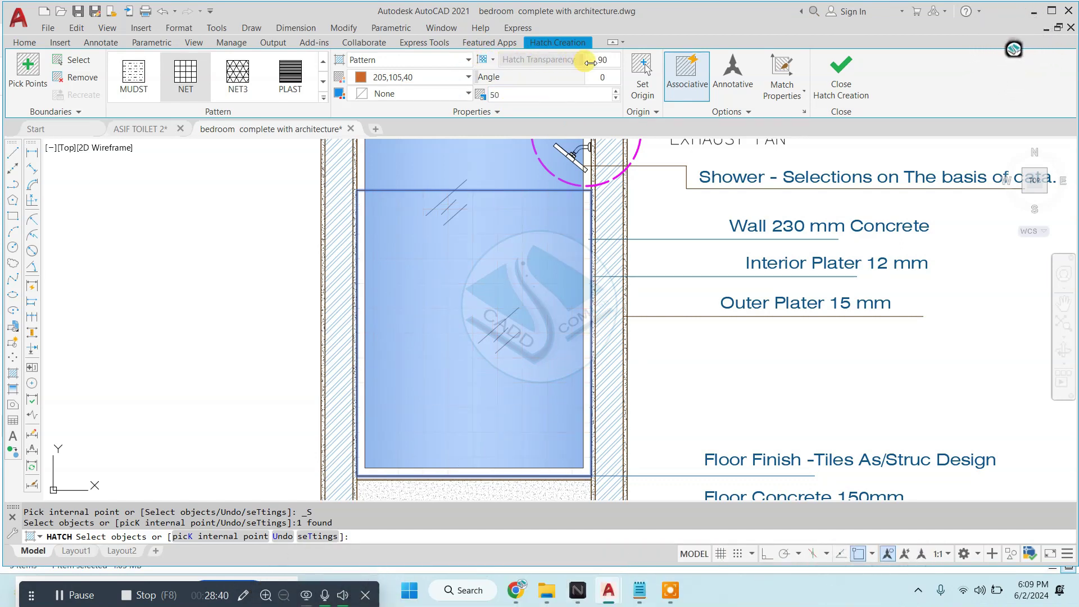
left_click(415, 77)
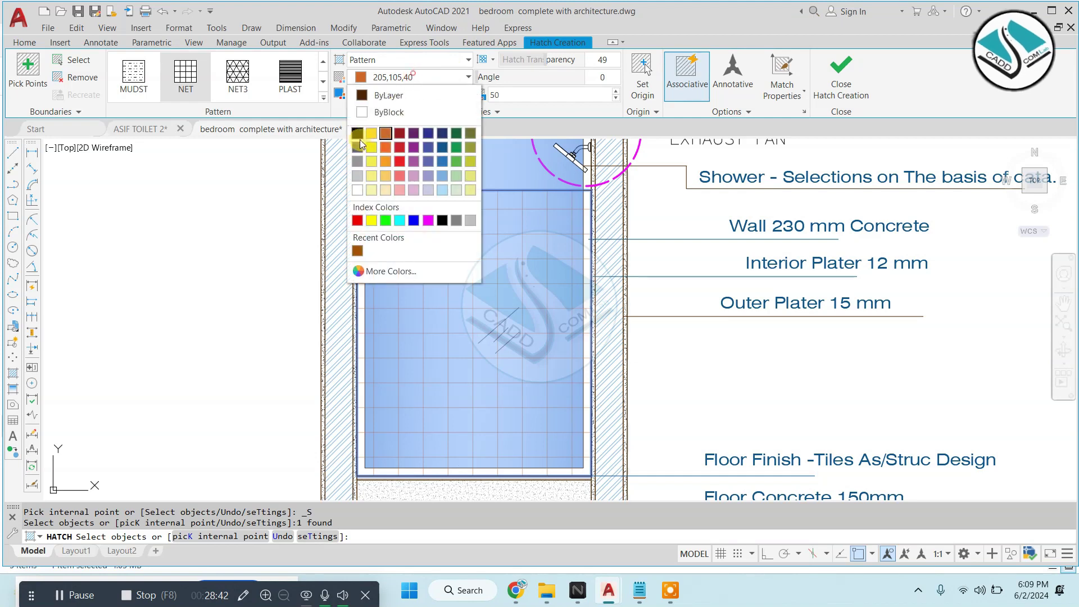
left_click(362, 248)
scroll(492, 305, "down", 5)
key("Escape")
key("Escape")
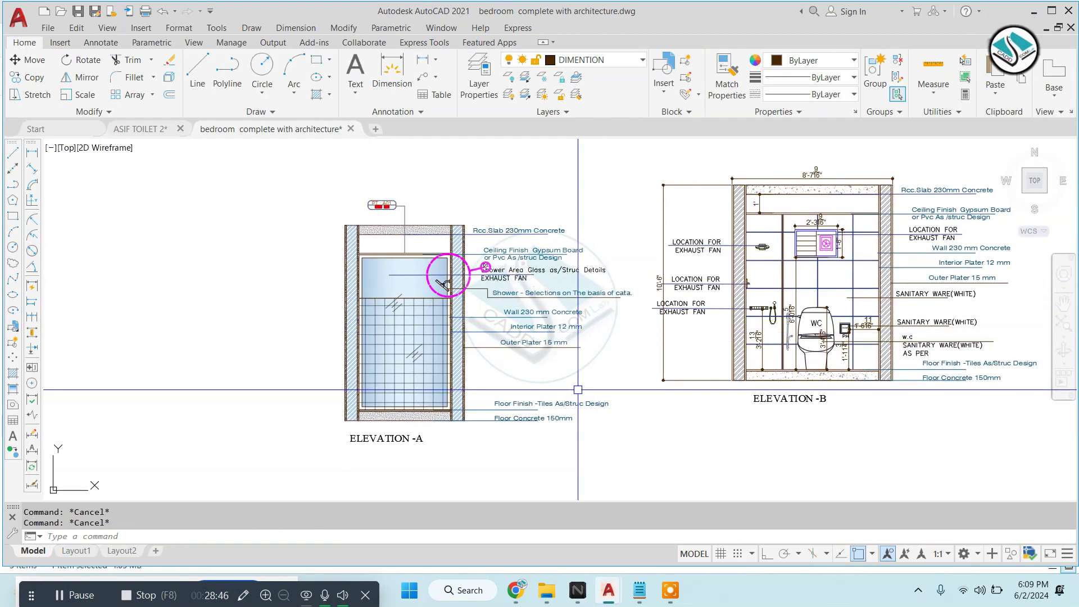
Pan and zoom to bring the whole of Elevation-B into view
middle_click_drag(668, 338, 554, 330)
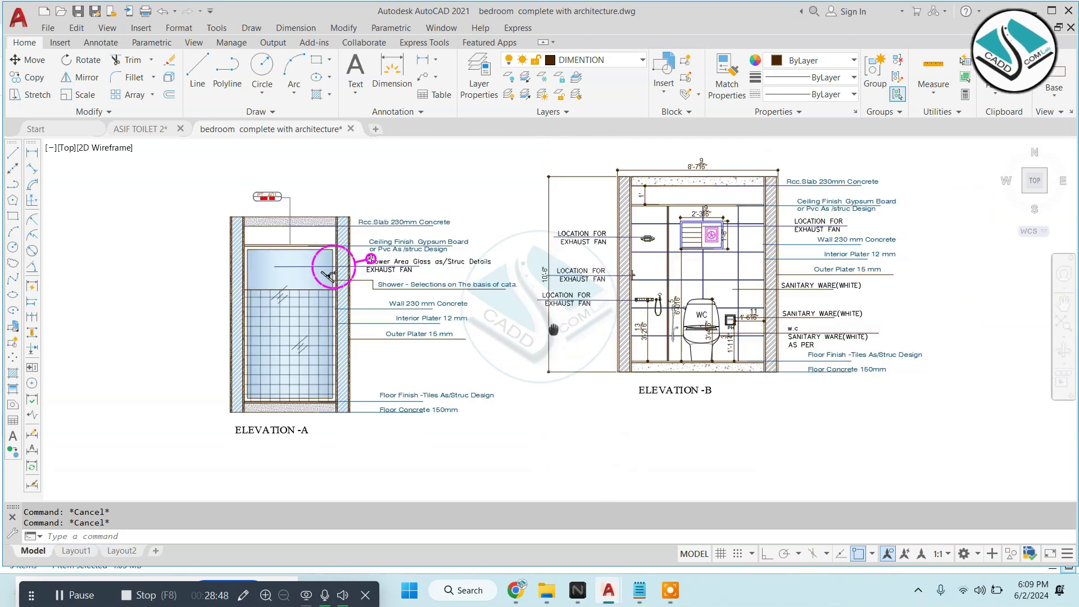
scroll(865, 253, "up", 3)
scroll(815, 261, "up", 1)
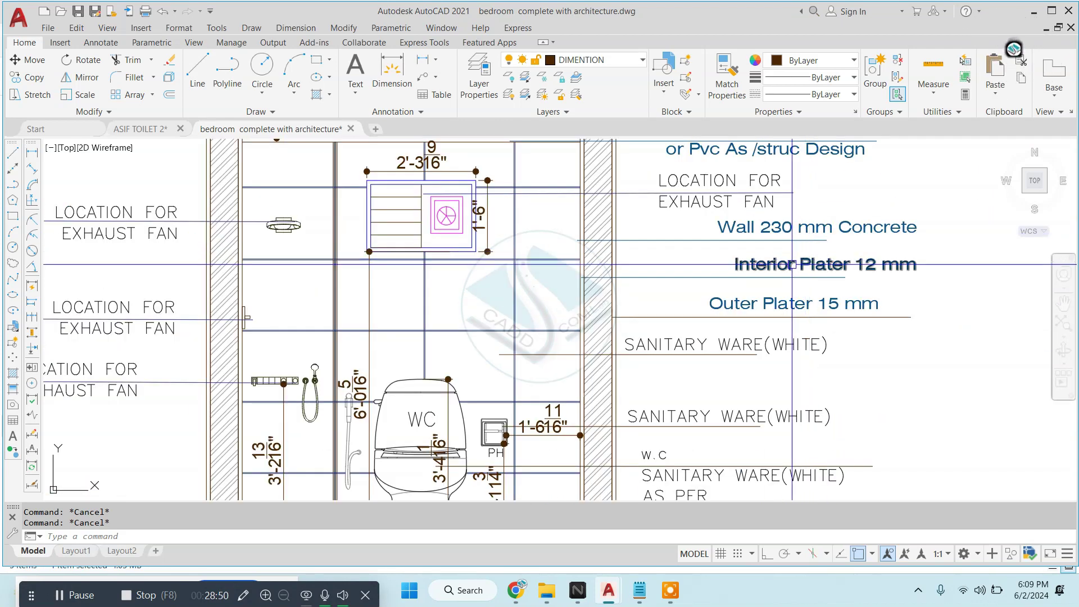
scroll(793, 264, "down", 2)
middle_click_drag(641, 321, 523, 263)
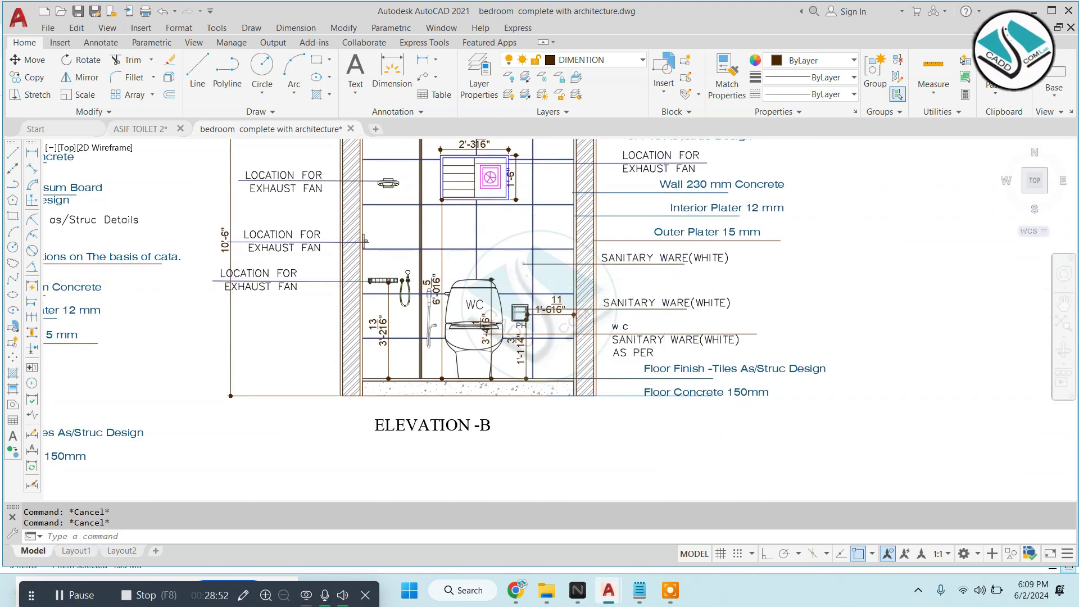
scroll(672, 278, "up", 2)
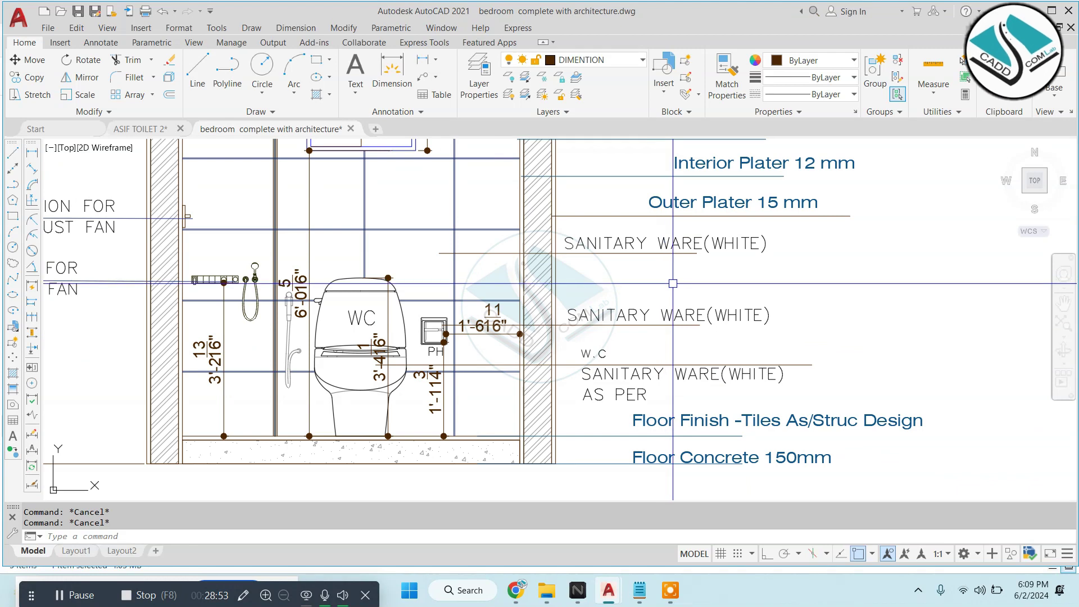
left_click(683, 256)
key("Escape")
Change the top SANITARY WARE(WHITE) label to read 'Wall Stone Cladding — Dark Stone'
scroll(619, 236, "up", 2)
left_click(624, 239)
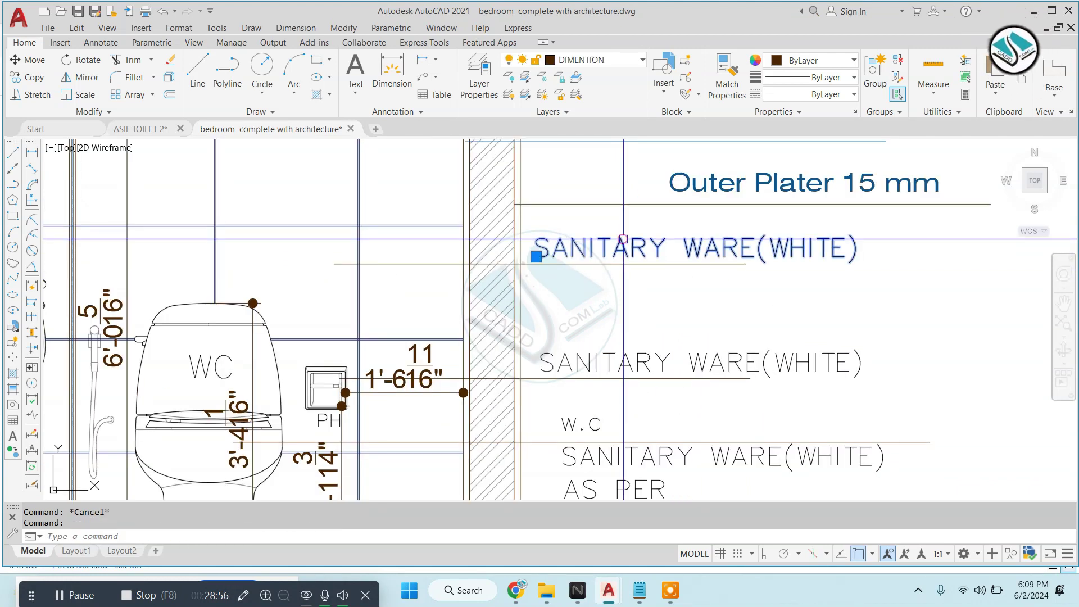
double_click(623, 239)
type("Wall Stone Cladding - Dark Stone")
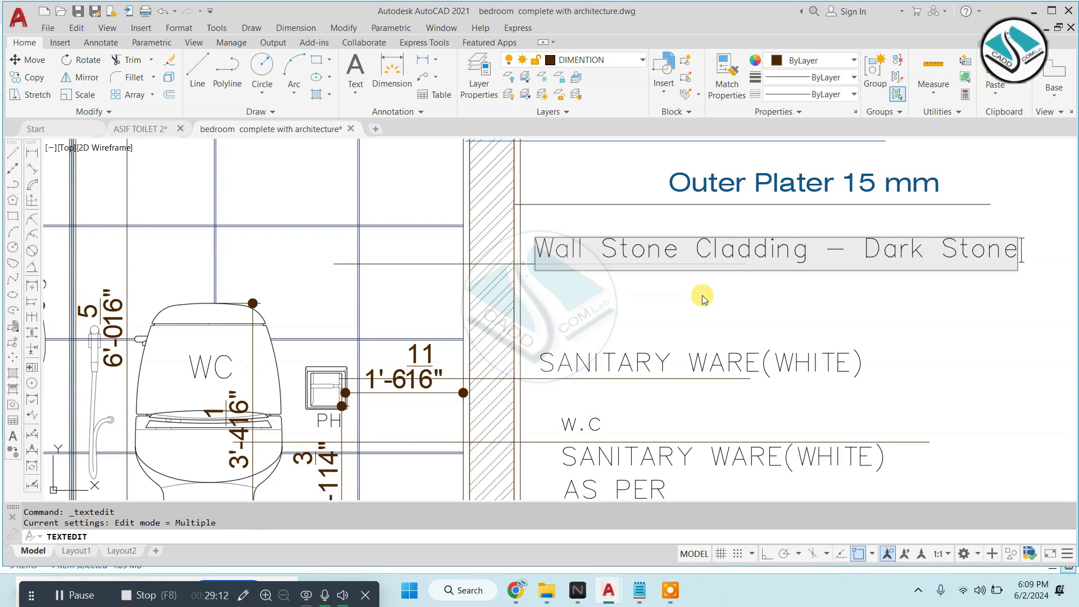
key("Escape")
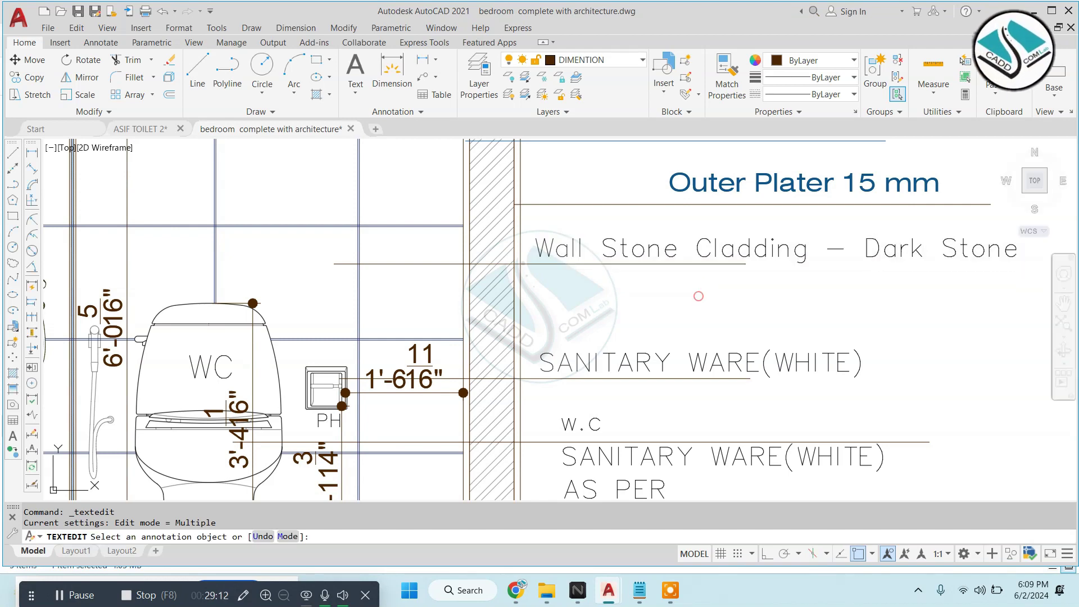
key("Escape")
scroll(604, 311, "down", 4)
scroll(609, 308, "down", 3)
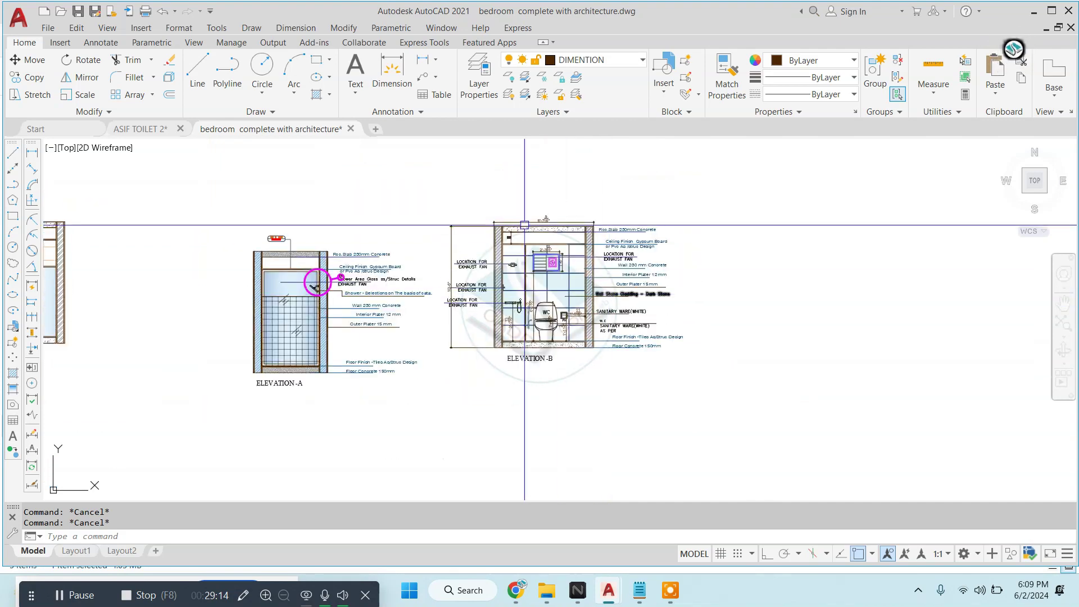
scroll(169, 315, "up", 5)
scroll(350, 248, "up", 3)
left_click(315, 198)
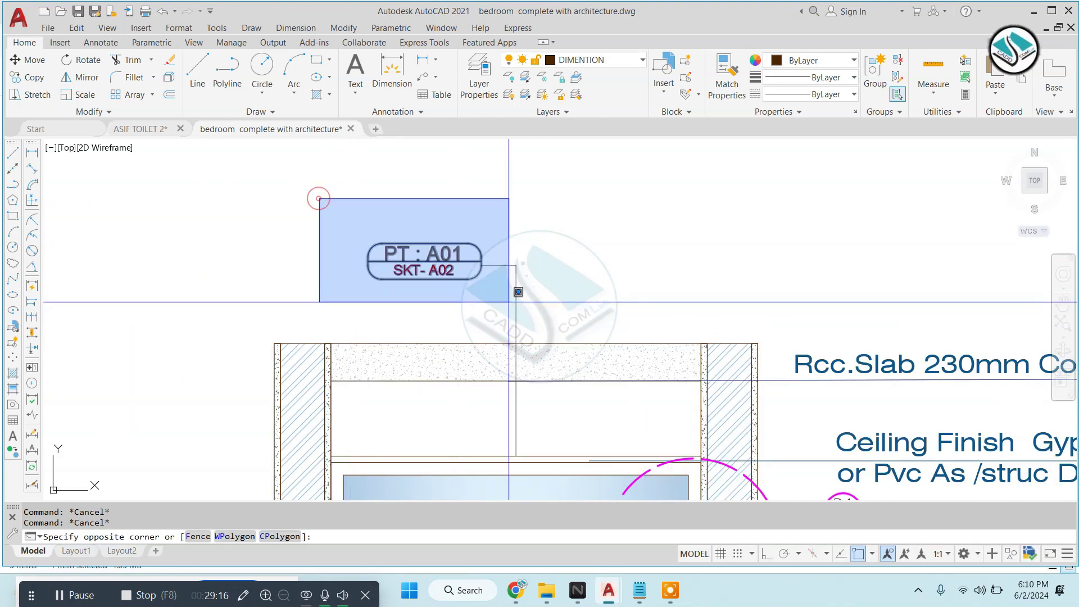